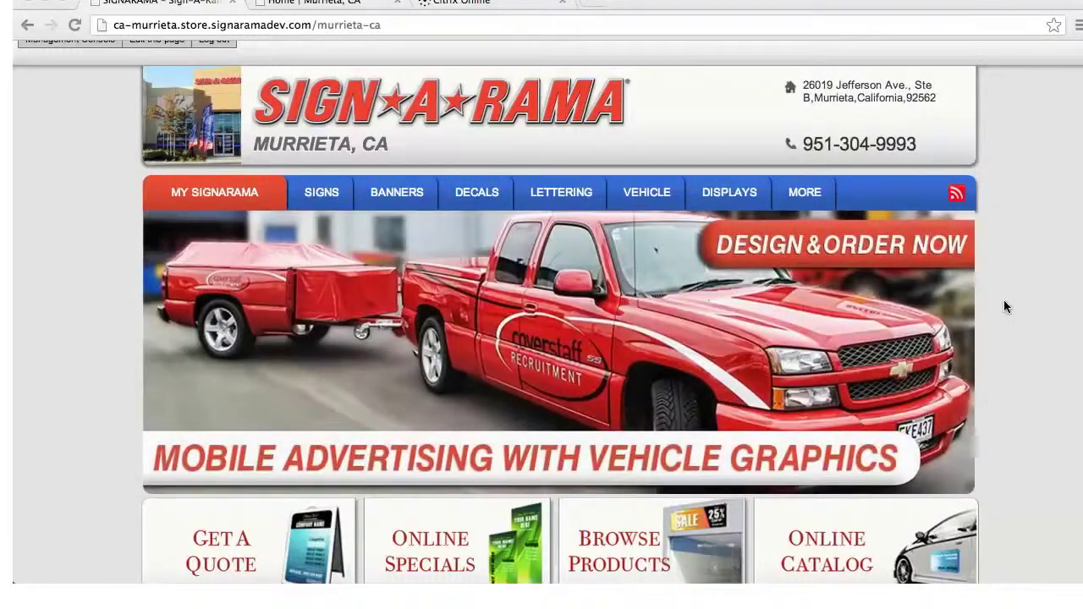
{"action": "left_click", "coordinate": [593, 5]}
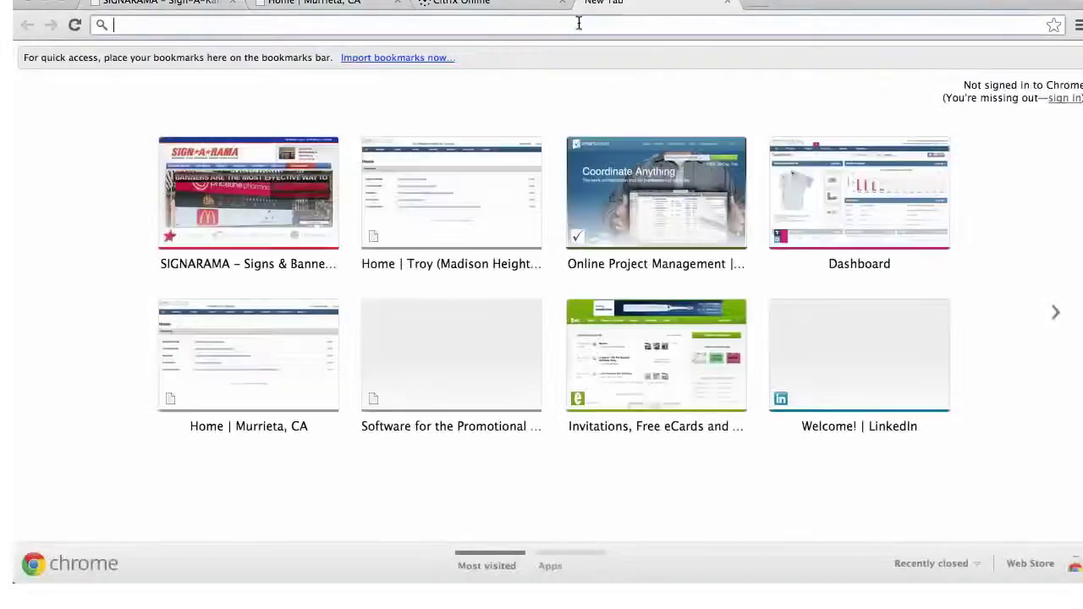
{"action": "type", "text": "www.sig"}
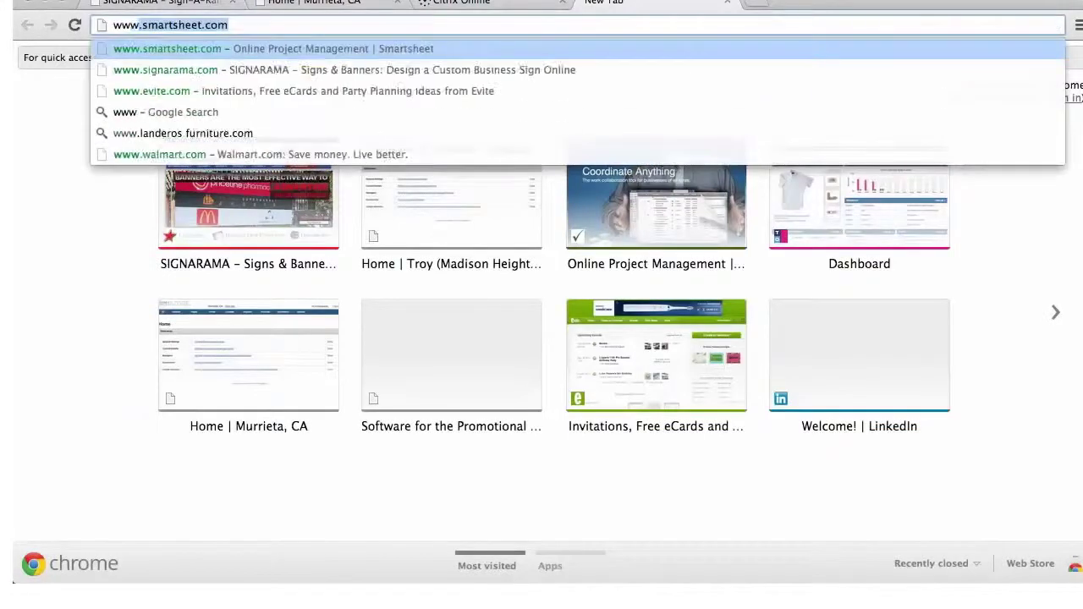
{"action": "type", "text": "narama"}
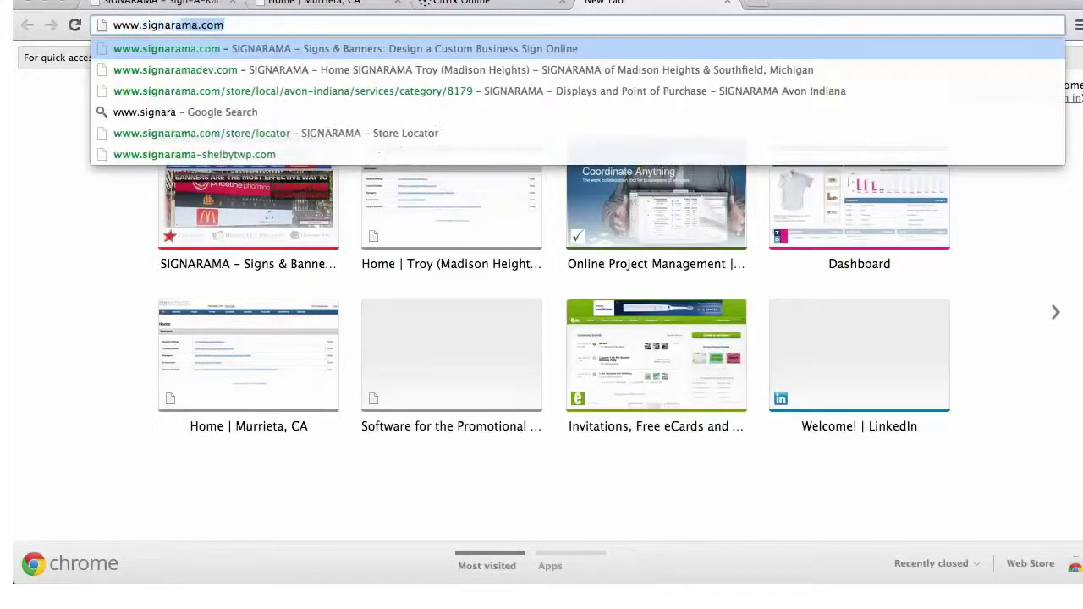
{"action": "type", "text": "dev"}
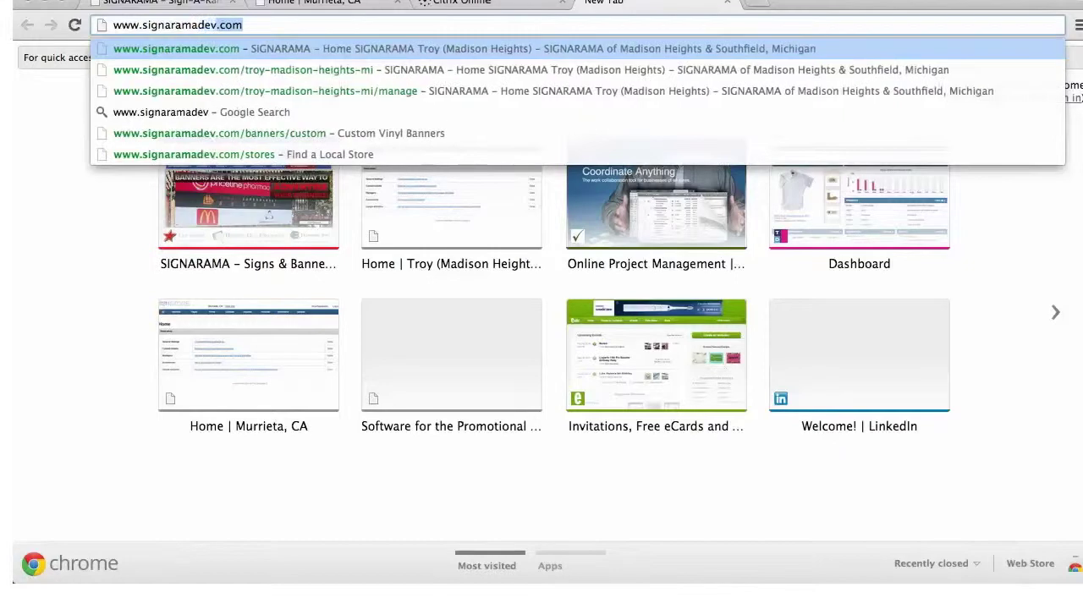
{"action": "type", "text": ".com"}
{"action": "key", "text": "Return"}
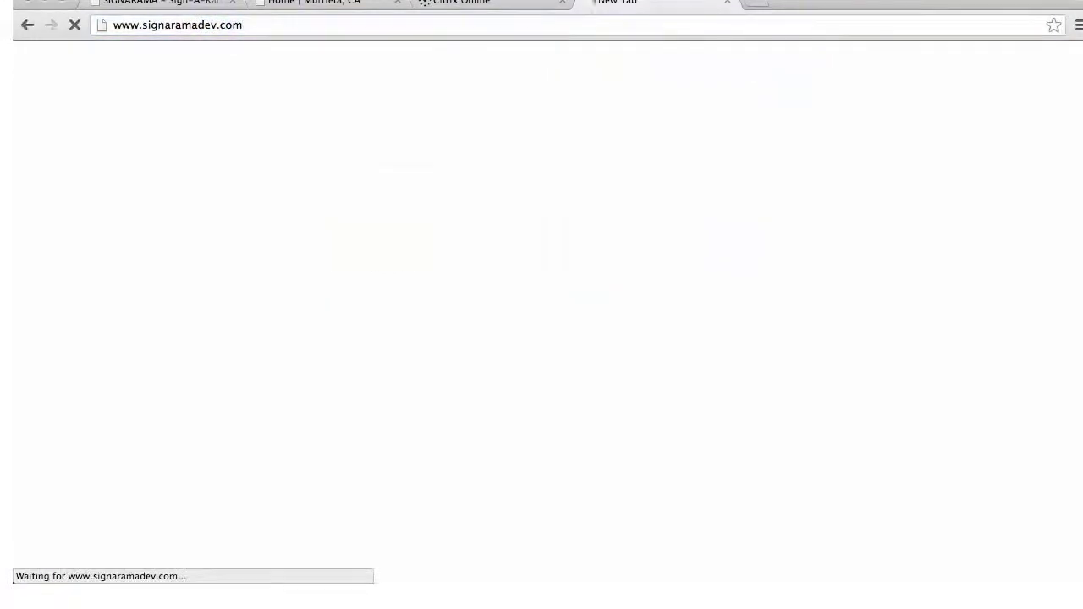
Search the Find A Local Store box for 'murrieta'
{"action": "mouse_move", "coordinate": [585, 206]}
{"action": "mouse_move", "coordinate": [372, 210]}
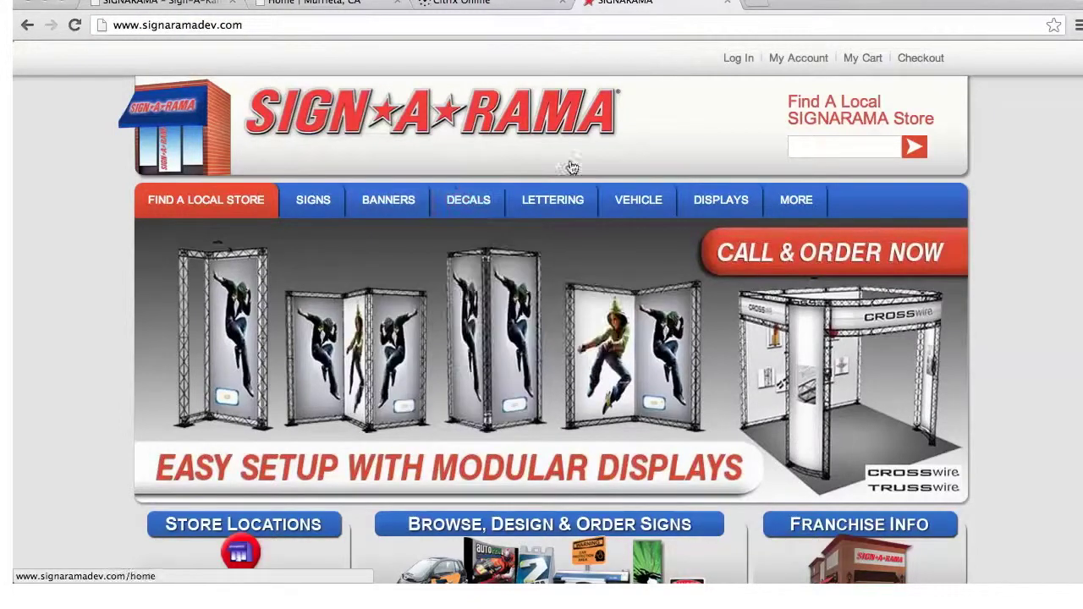
{"action": "left_click", "coordinate": [832, 146]}
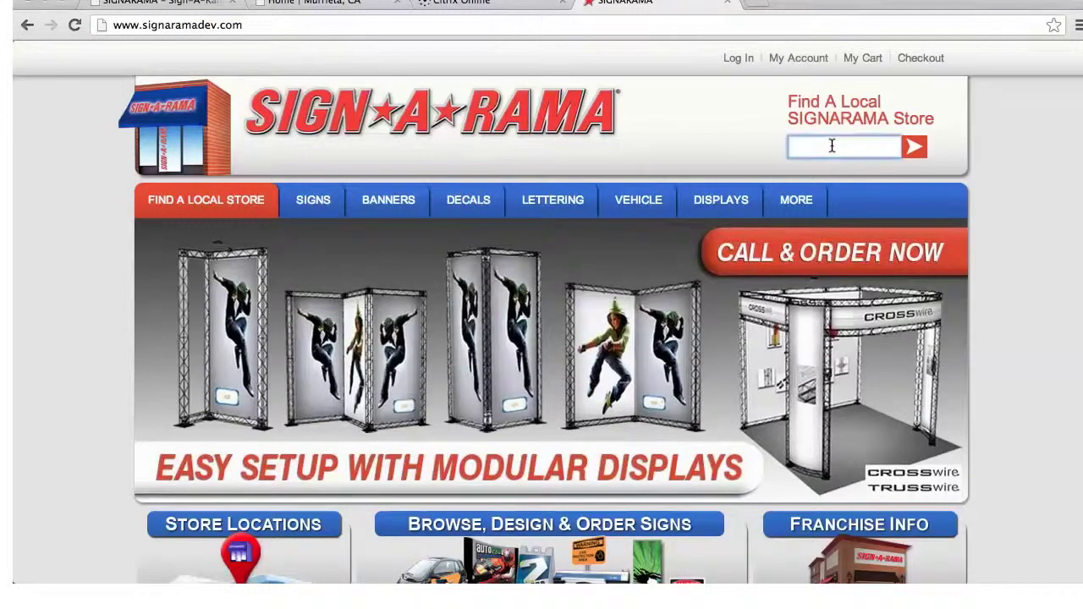
{"action": "type", "text": "murrieta"}
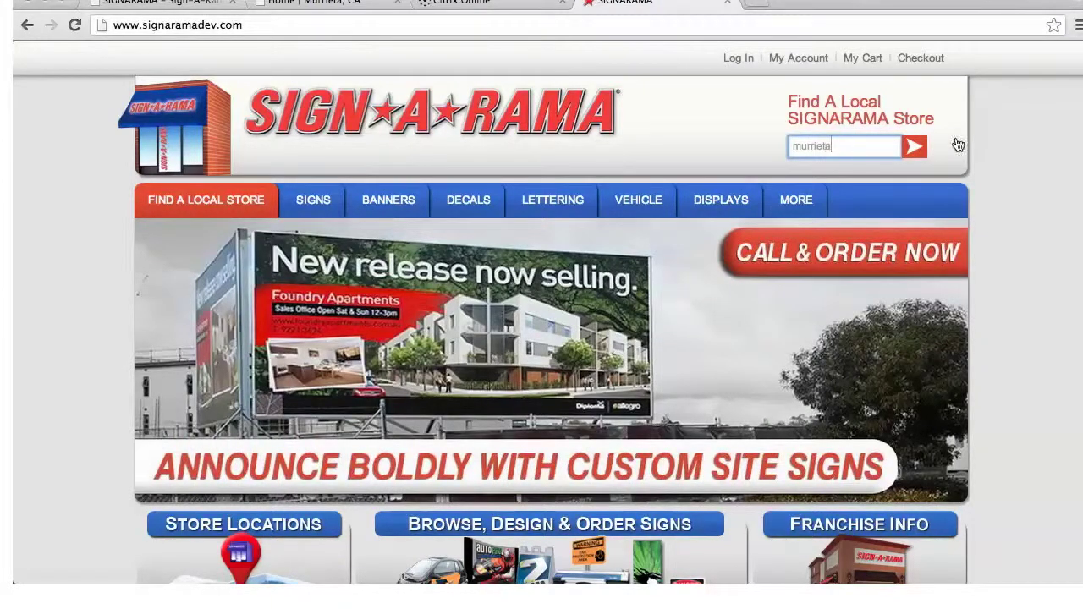
{"action": "scroll", "coordinate": [895, 226], "scroll_direction": "down", "scroll_amount": 5}
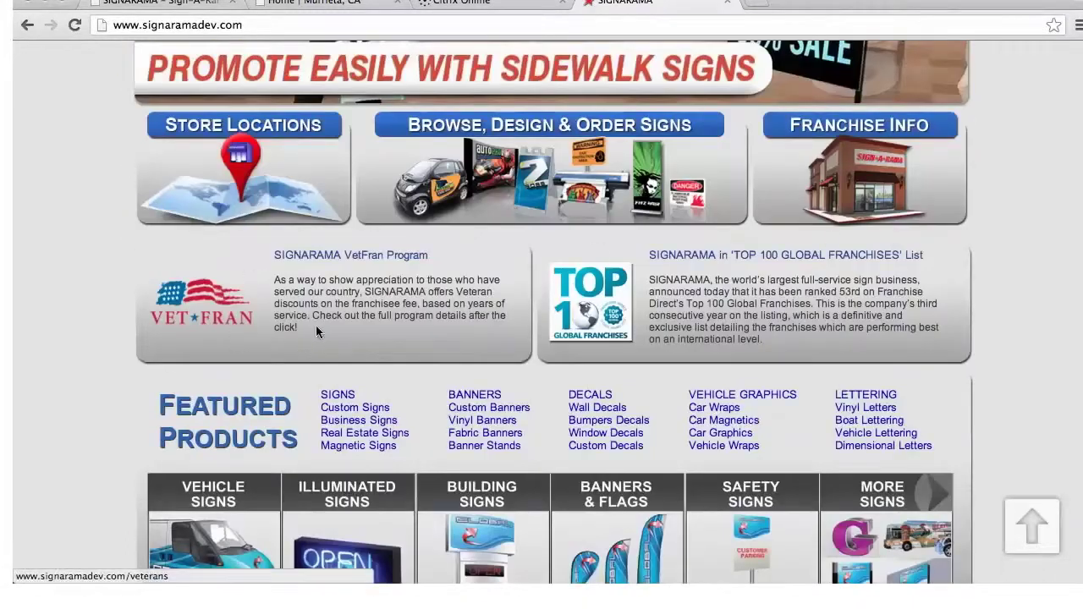
{"action": "scroll", "coordinate": [318, 330], "scroll_direction": "down", "scroll_amount": 2}
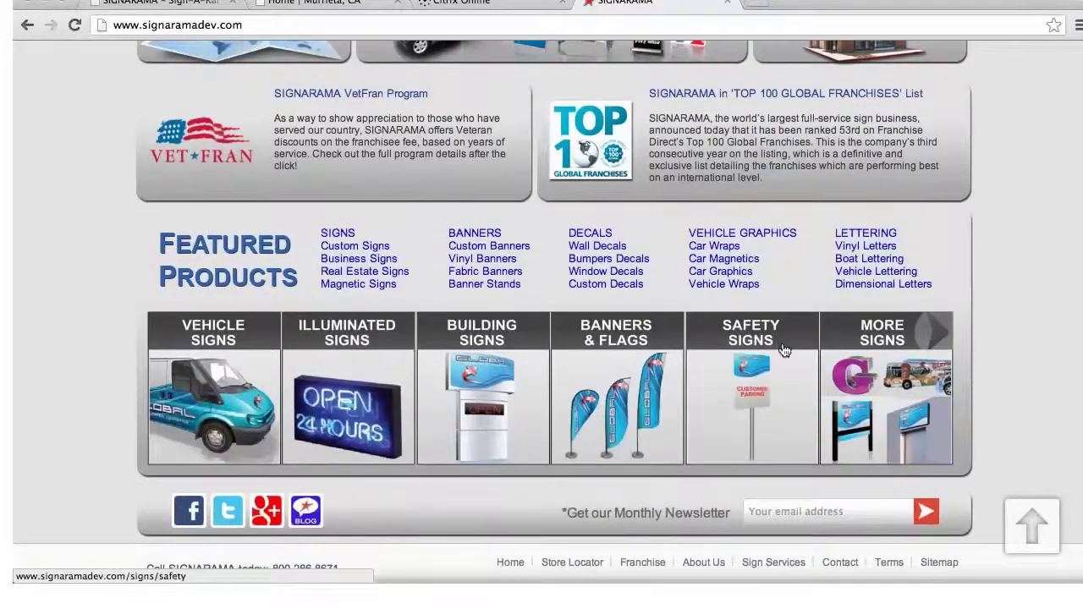
{"action": "scroll", "coordinate": [782, 343], "scroll_direction": "up", "scroll_amount": 3}
{"action": "scroll", "coordinate": [783, 344], "scroll_direction": "up", "scroll_amount": 2}
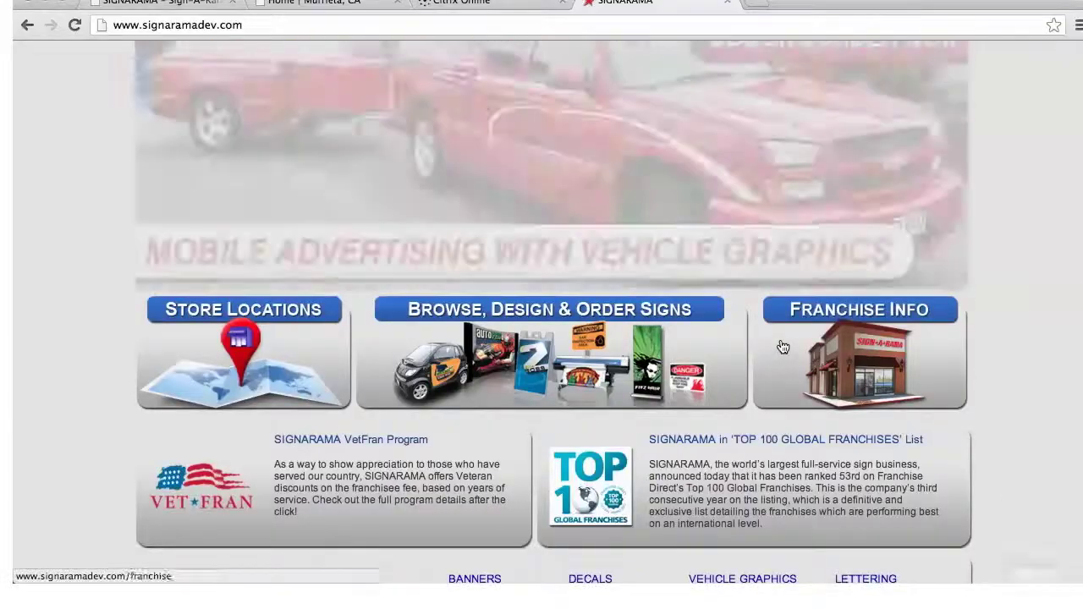
{"action": "scroll", "coordinate": [805, 273], "scroll_direction": "up", "scroll_amount": 2}
{"action": "left_click", "coordinate": [846, 210]}
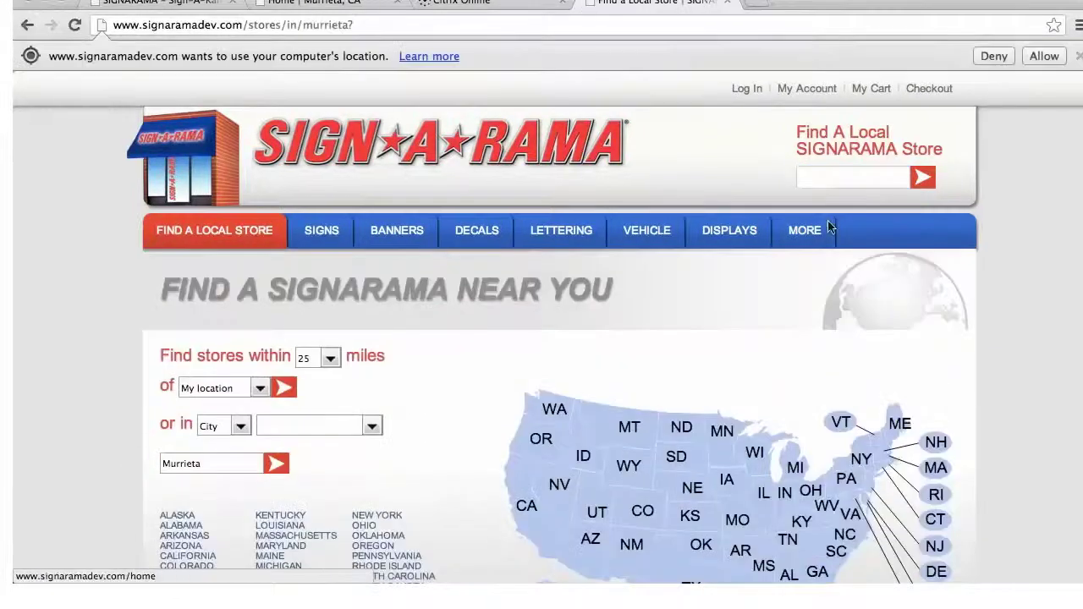
Show California's stores on the map, checking Palm Desert and the San Francisco Bay Area
{"action": "scroll", "coordinate": [512, 379], "scroll_direction": "down", "scroll_amount": 2}
{"action": "scroll", "coordinate": [518, 379], "scroll_direction": "down", "scroll_amount": 2}
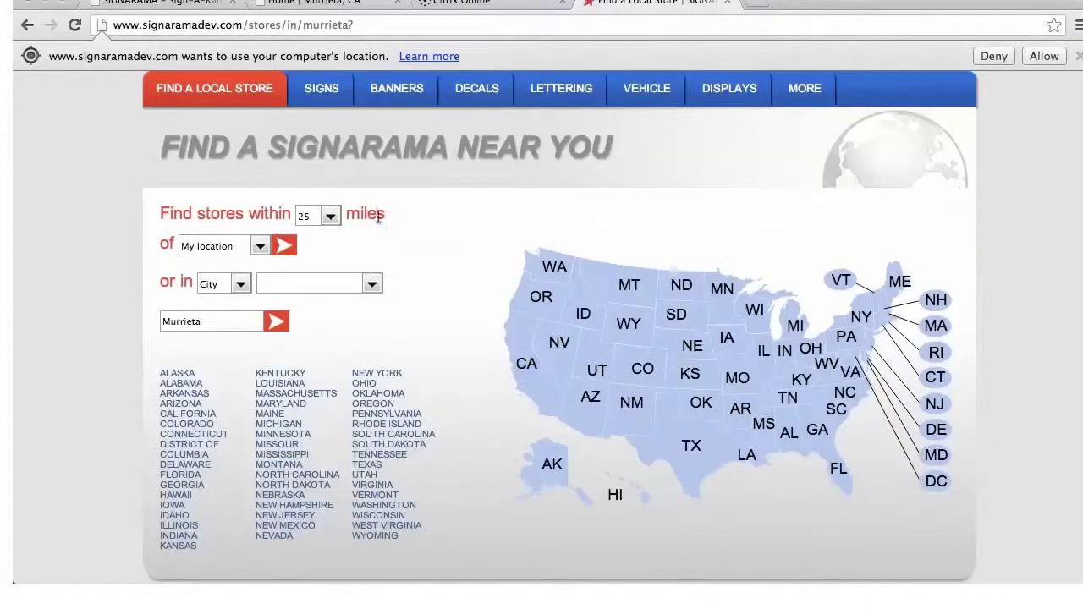
{"action": "left_click", "coordinate": [532, 391]}
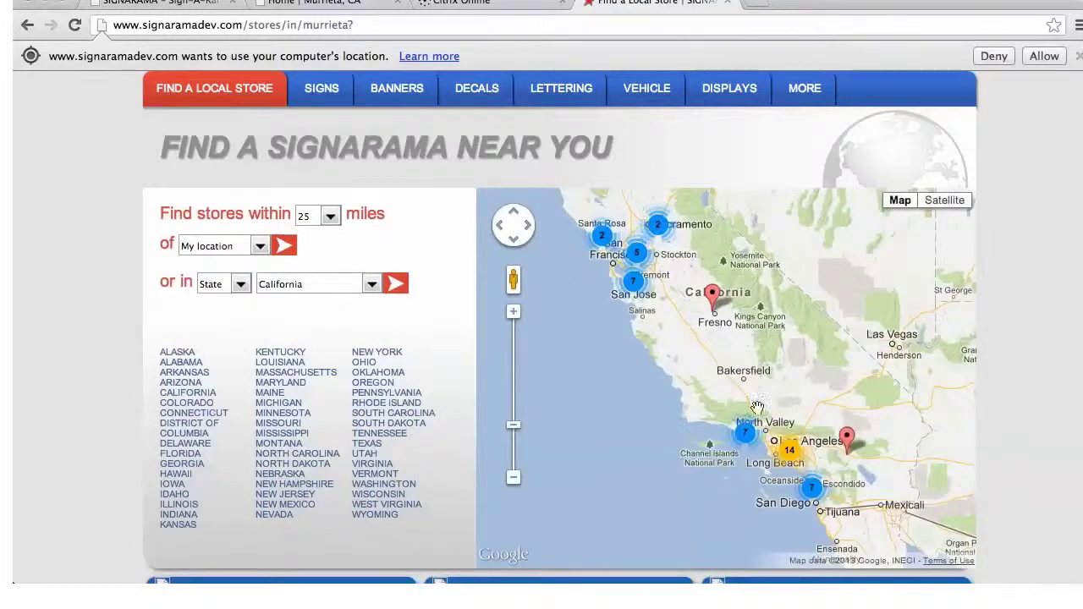
{"action": "left_click", "coordinate": [848, 439]}
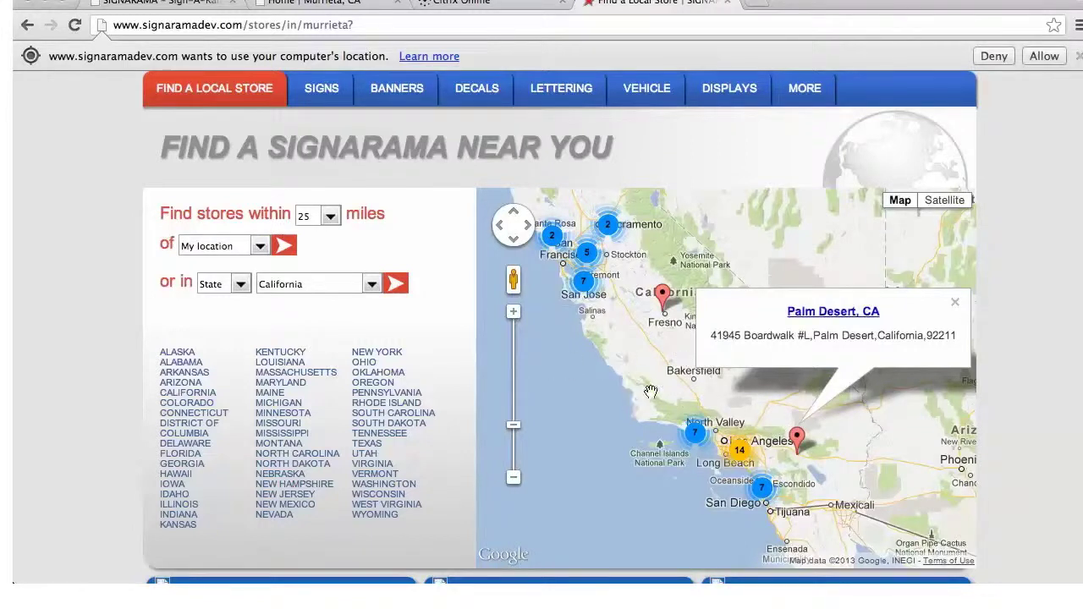
{"action": "left_click", "coordinate": [584, 284]}
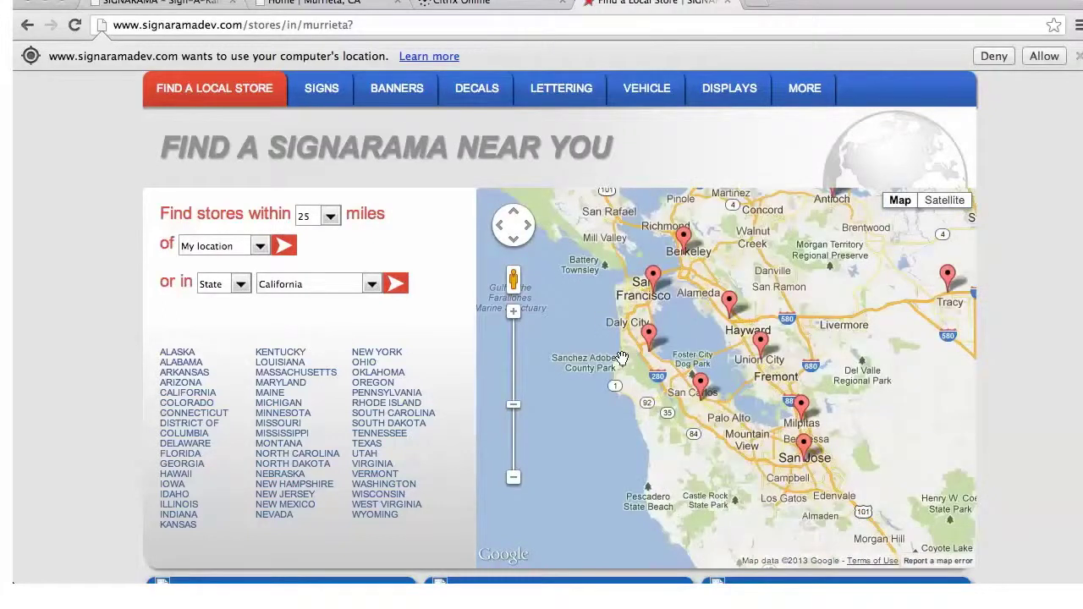
Scroll the California store cards down to the Murrieta, CA card
{"action": "scroll", "coordinate": [402, 395], "scroll_direction": "down", "scroll_amount": 3}
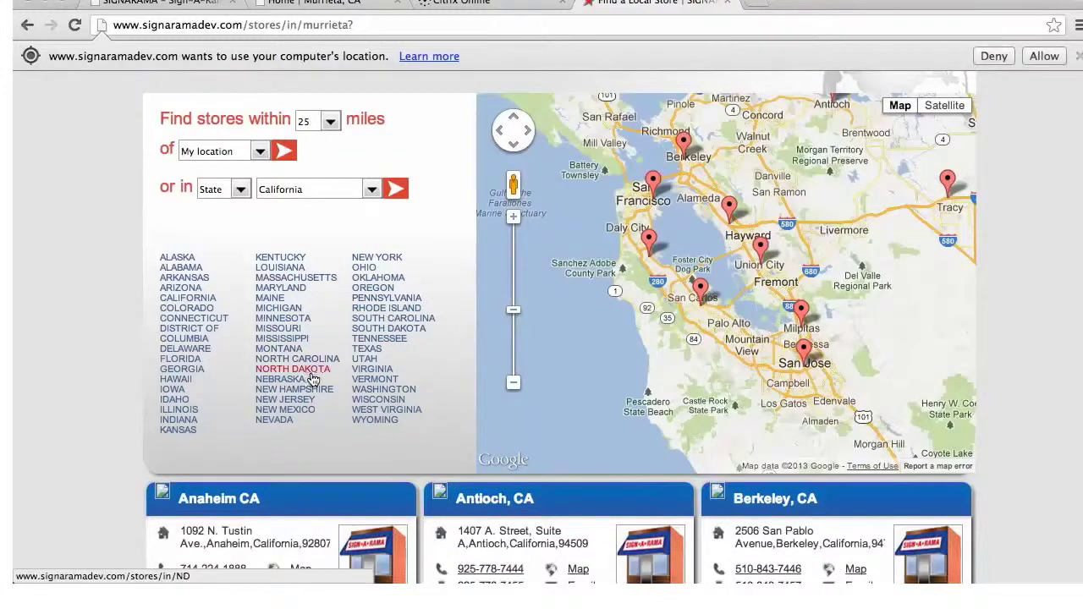
{"action": "scroll", "coordinate": [336, 388], "scroll_direction": "down", "scroll_amount": 4}
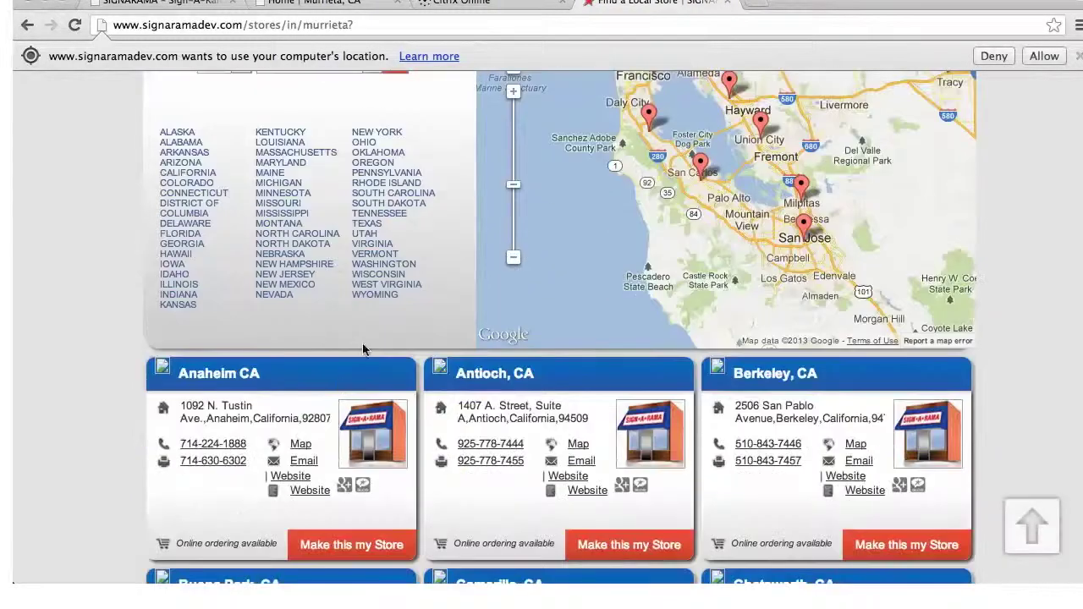
{"action": "scroll", "coordinate": [436, 341], "scroll_direction": "down", "scroll_amount": 12}
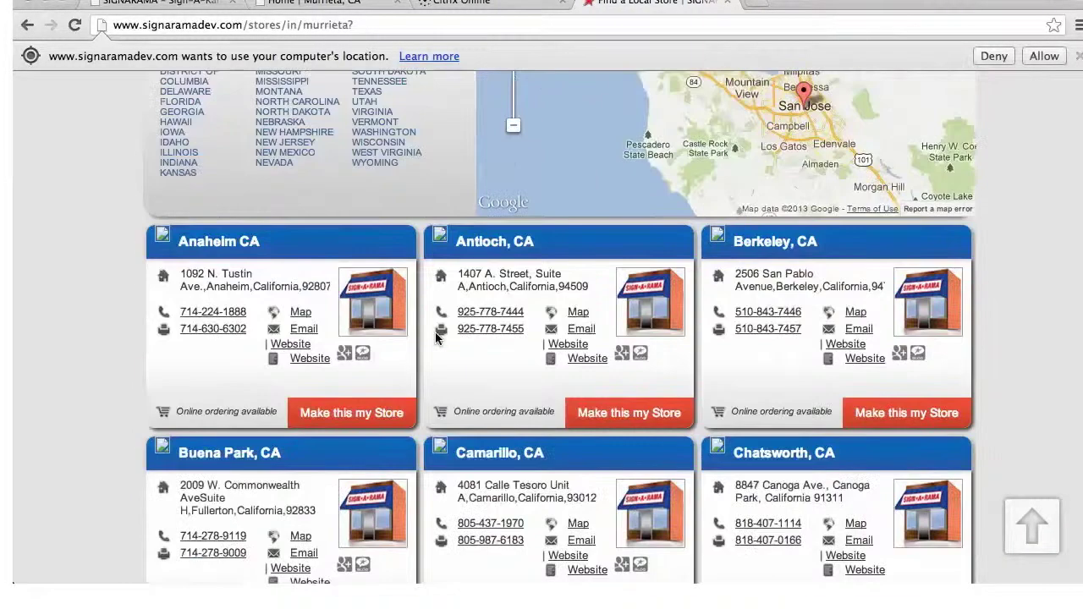
{"action": "scroll", "coordinate": [437, 340], "scroll_direction": "down", "scroll_amount": 8}
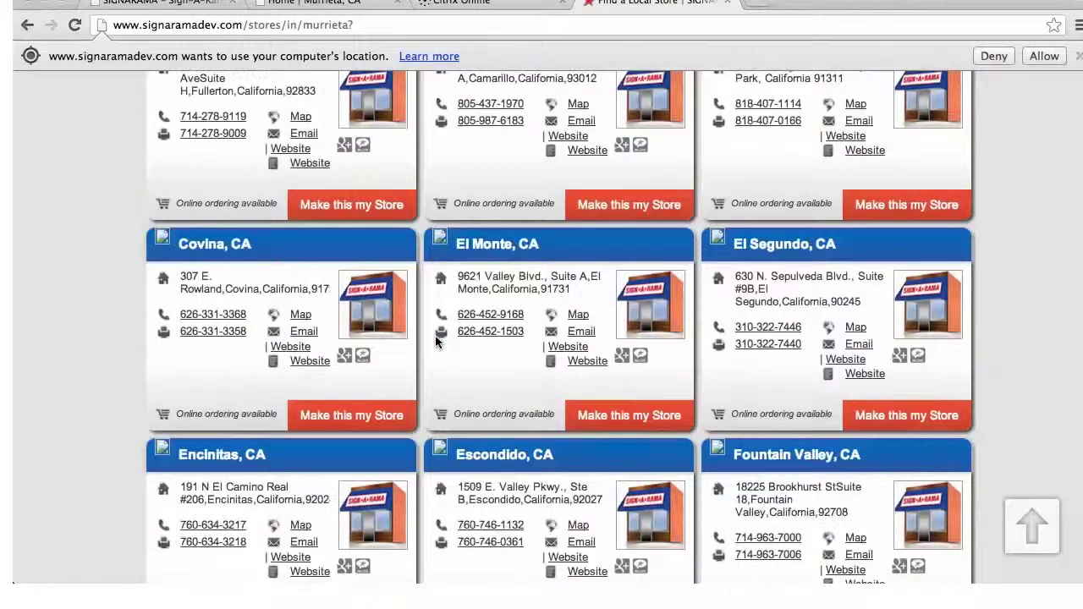
{"action": "scroll", "coordinate": [574, 410], "scroll_direction": "down", "scroll_amount": 4}
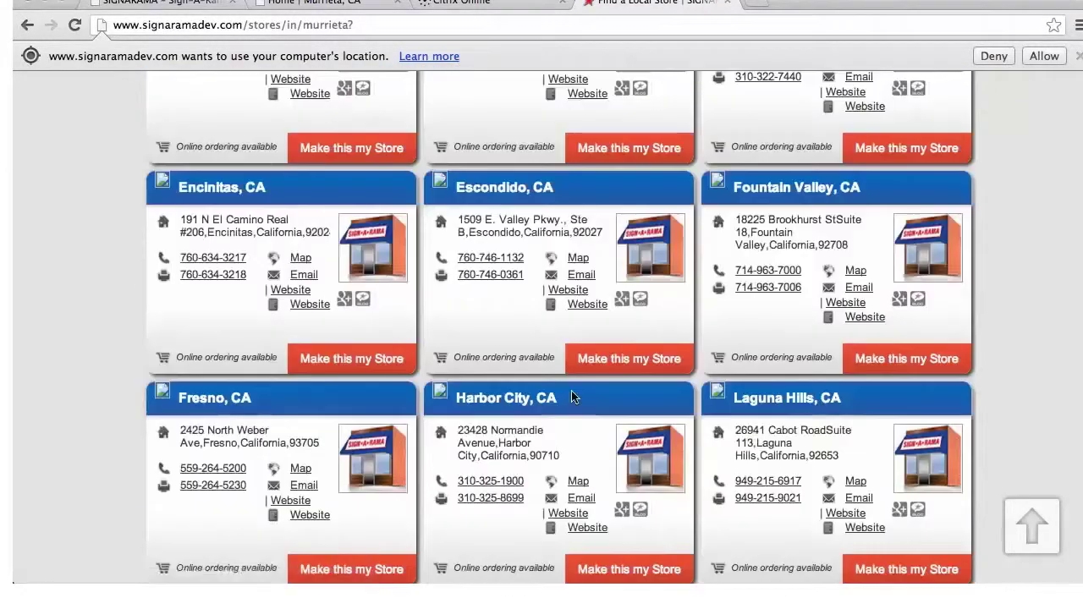
{"action": "scroll", "coordinate": [571, 400], "scroll_direction": "down", "scroll_amount": 4}
{"action": "scroll", "coordinate": [572, 398], "scroll_direction": "down", "scroll_amount": 8}
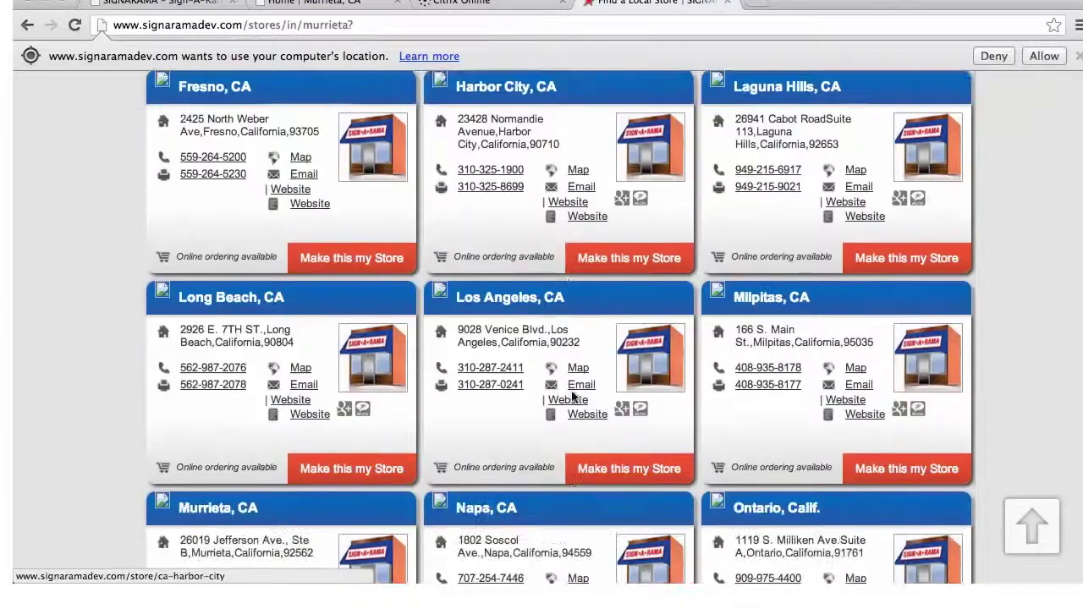
{"action": "scroll", "coordinate": [364, 482], "scroll_direction": "down", "scroll_amount": 3}
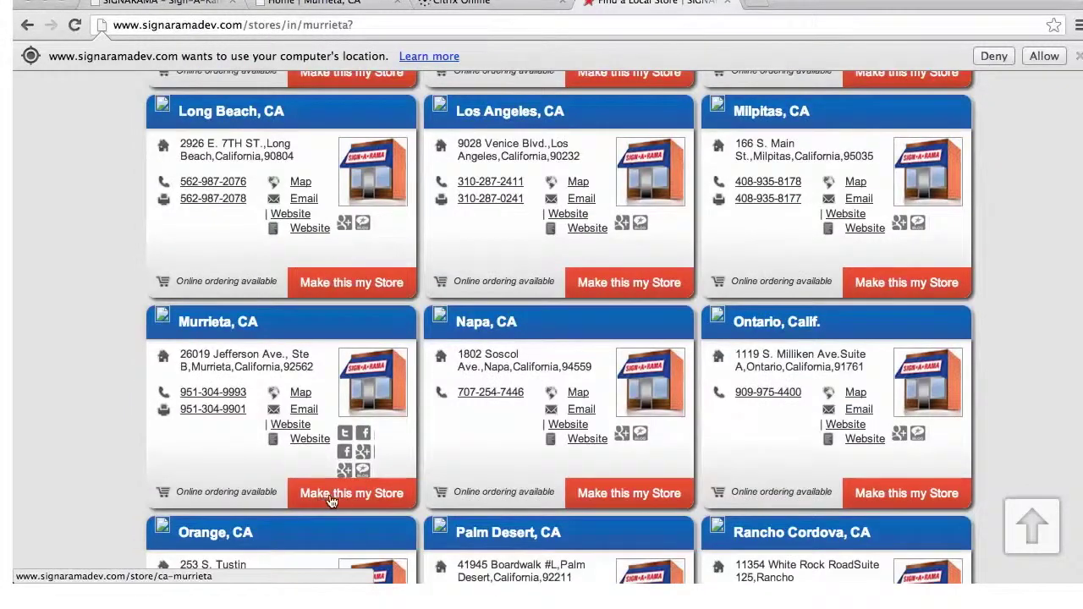
Make Murrieta, CA my store and open its local home page via MY SIGNARAMA > Home
{"action": "left_click", "coordinate": [330, 500]}
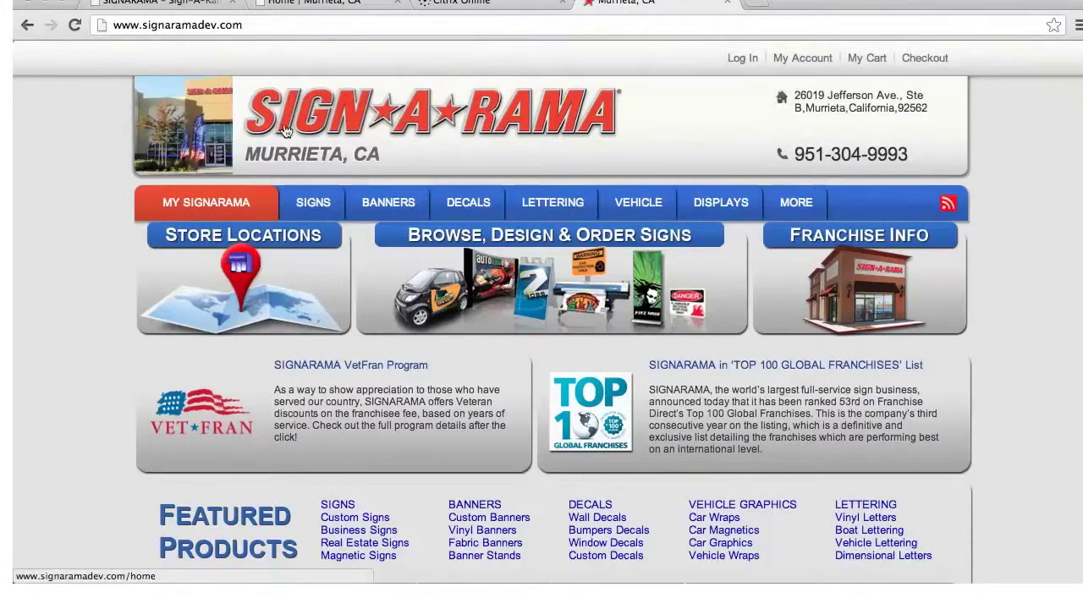
{"action": "mouse_move", "coordinate": [166, 209]}
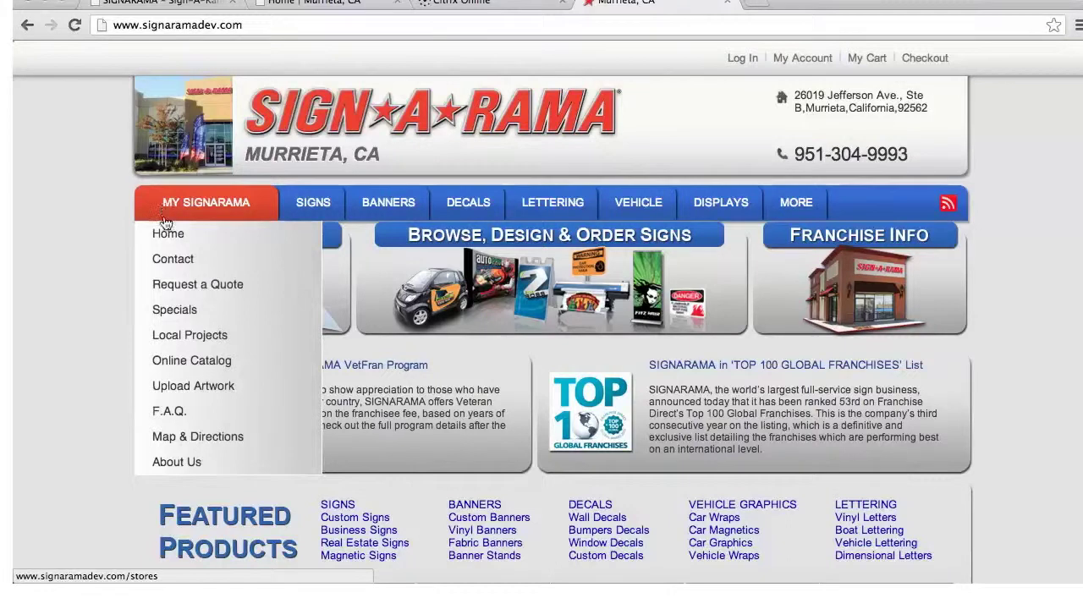
{"action": "left_click", "coordinate": [166, 238]}
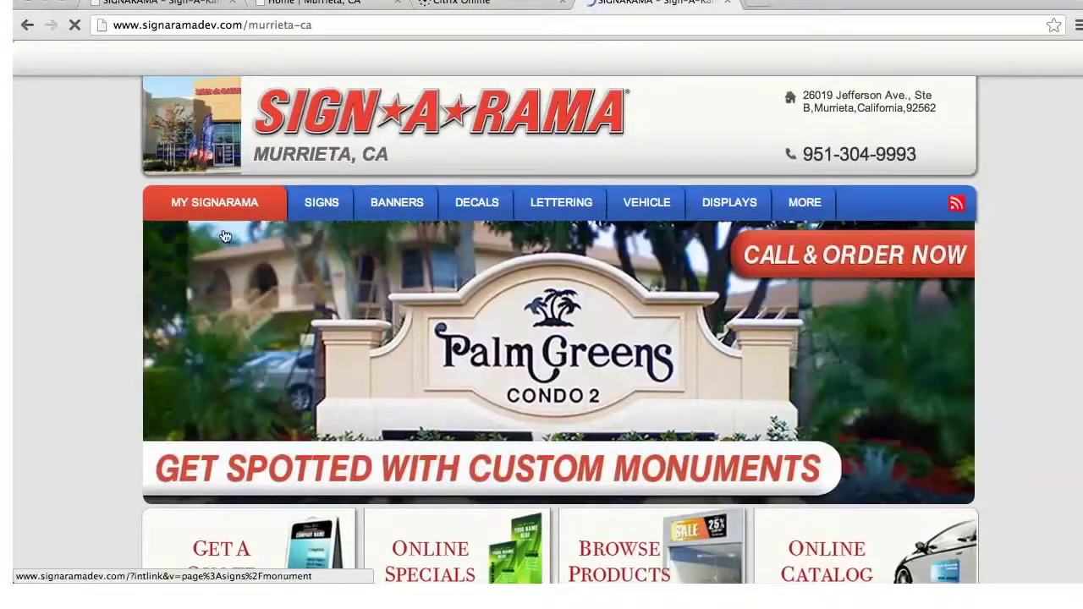
{"action": "mouse_move", "coordinate": [542, 222]}
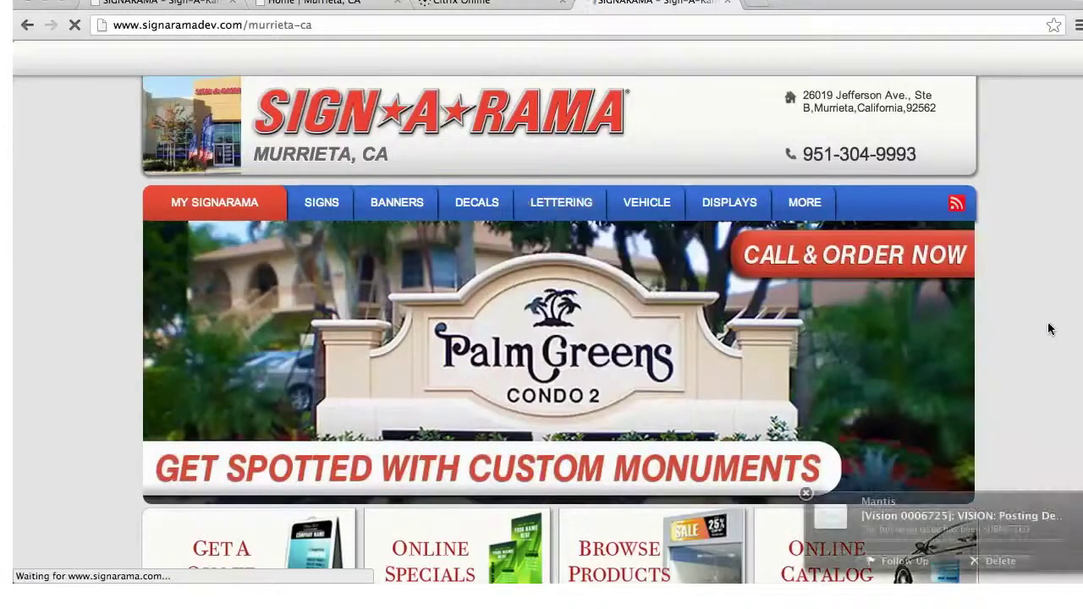
{"action": "scroll", "coordinate": [1052, 325], "scroll_direction": "down", "scroll_amount": 5}
{"action": "scroll", "coordinate": [1050, 325], "scroll_direction": "down", "scroll_amount": 2}
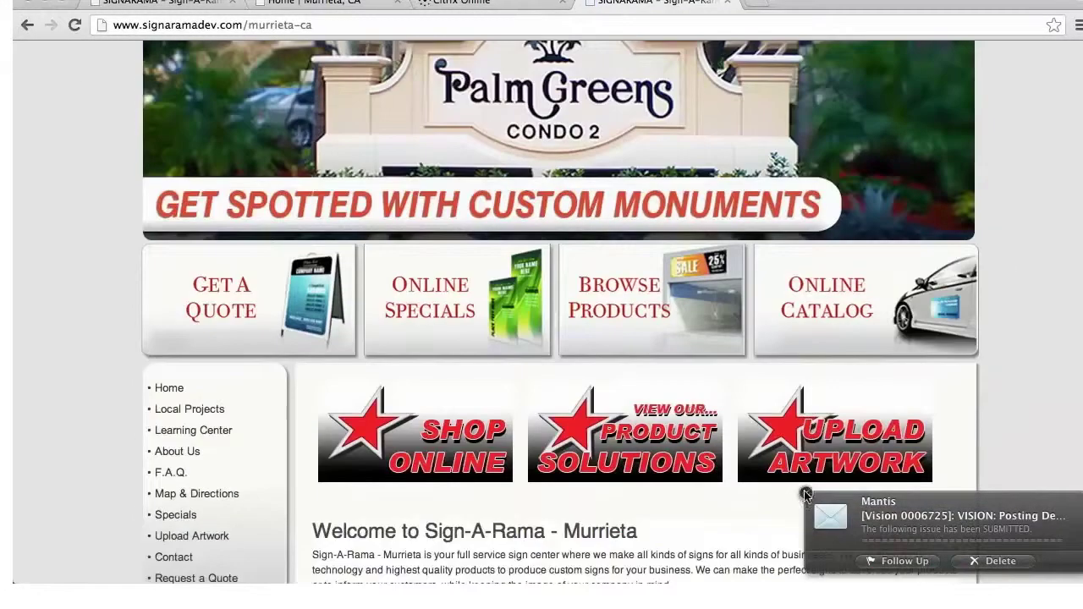
{"action": "left_click", "coordinate": [804, 494]}
{"action": "scroll", "coordinate": [999, 351], "scroll_direction": "down", "scroll_amount": 1}
{"action": "scroll", "coordinate": [1019, 349], "scroll_direction": "down", "scroll_amount": 5}
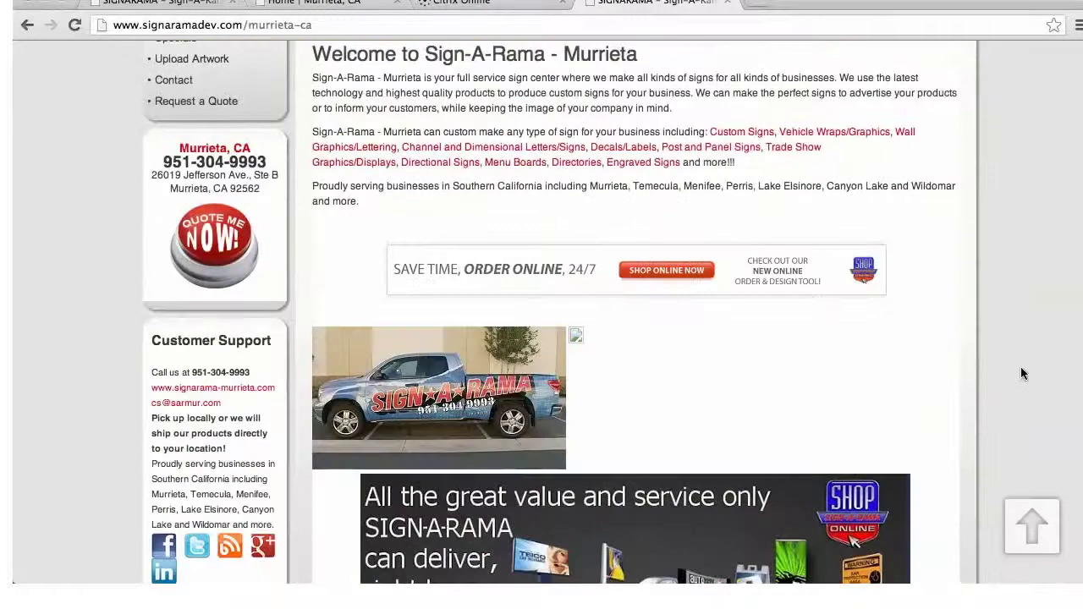
{"action": "scroll", "coordinate": [1021, 366], "scroll_direction": "down", "scroll_amount": 1}
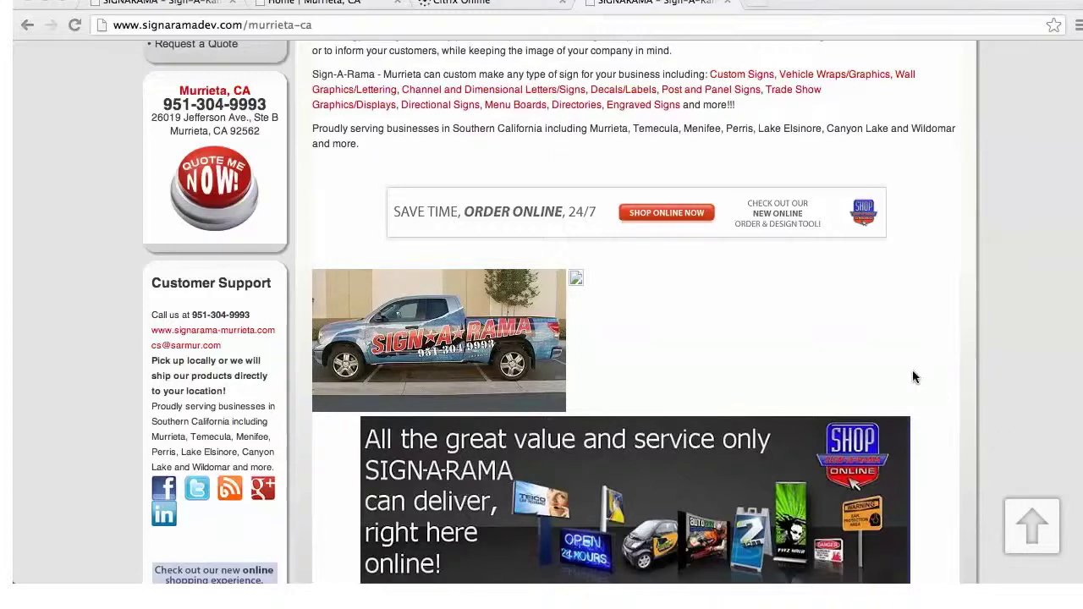
{"action": "scroll", "coordinate": [873, 335], "scroll_direction": "up", "scroll_amount": 3}
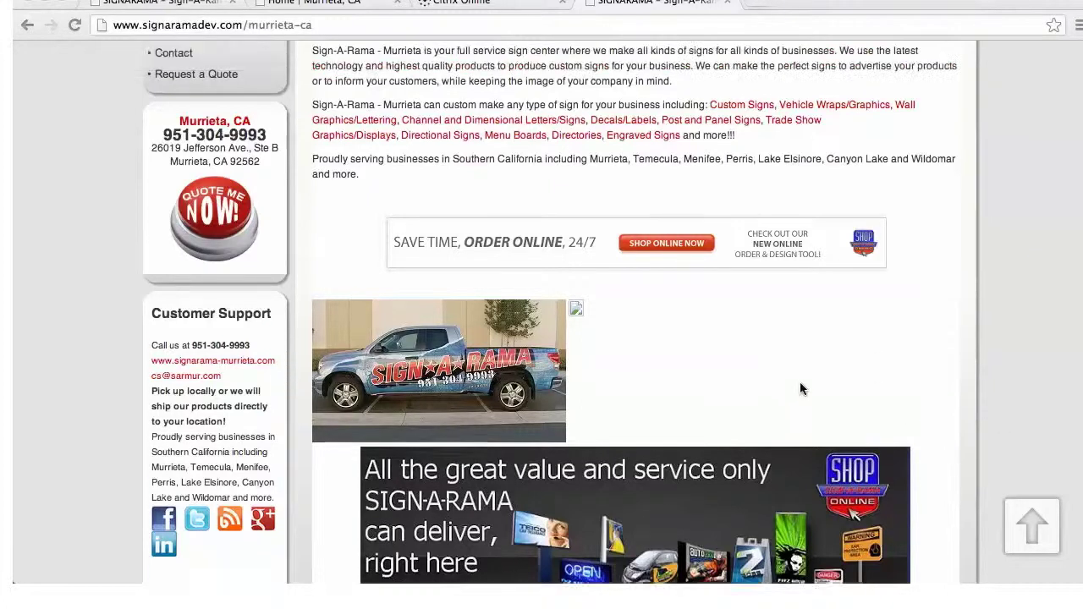
{"action": "scroll", "coordinate": [818, 348], "scroll_direction": "up", "scroll_amount": 10}
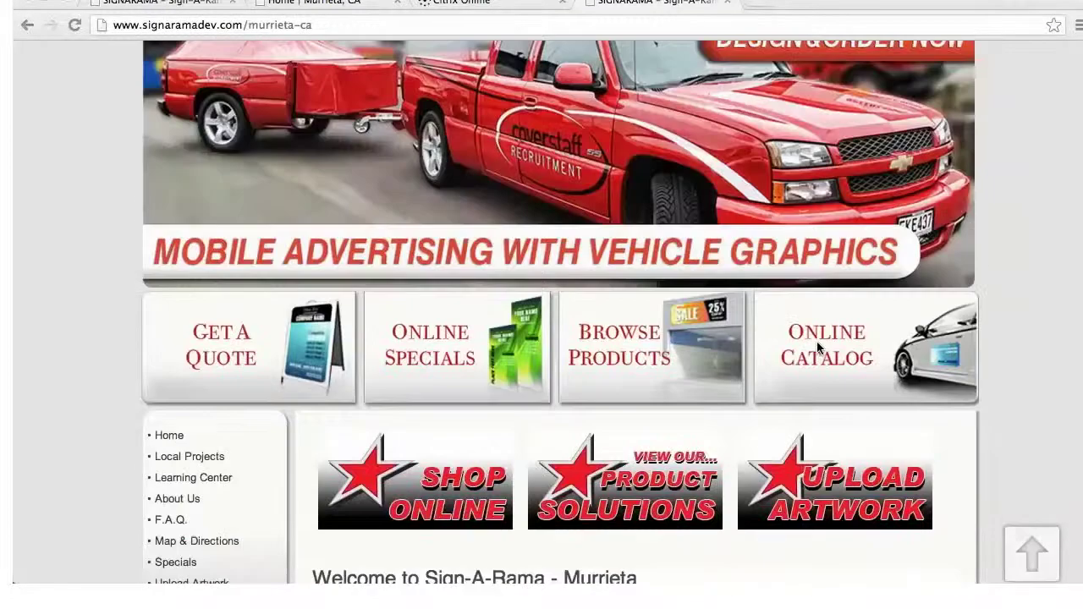
{"action": "scroll", "coordinate": [815, 340], "scroll_direction": "up", "scroll_amount": 2}
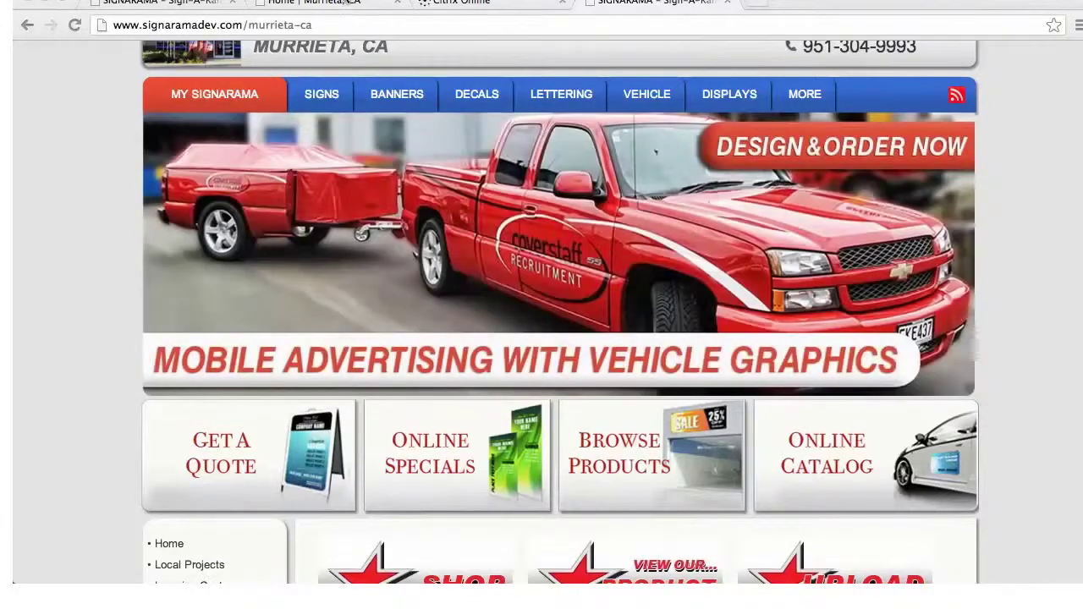
Switch to the 'Home | Murrieta, CA' tab to view the Store setup checklist
{"action": "left_click", "coordinate": [343, 3]}
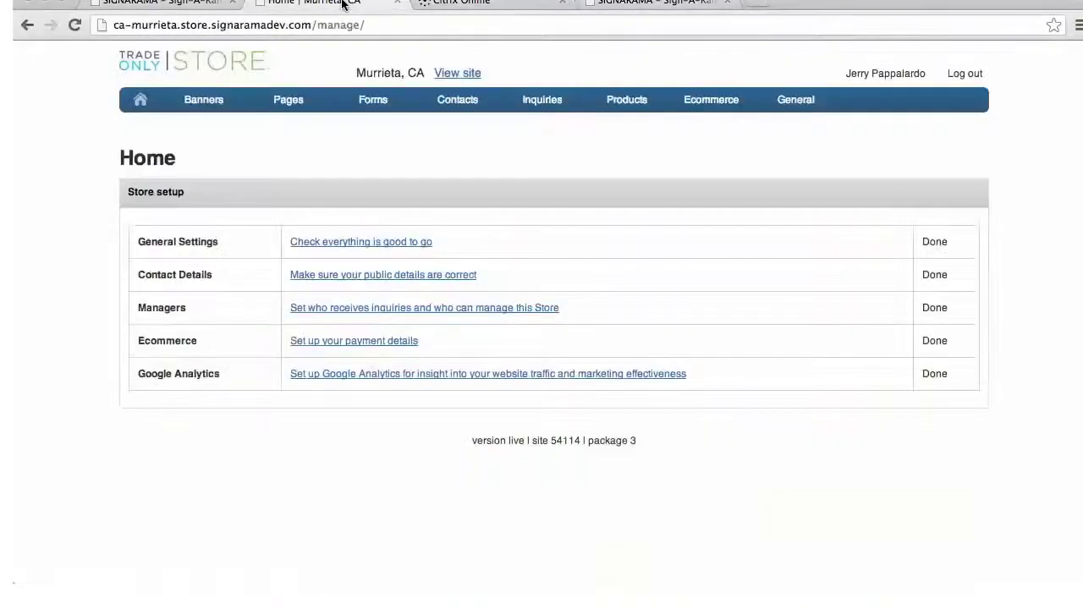
{"action": "mouse_move", "coordinate": [542, 100]}
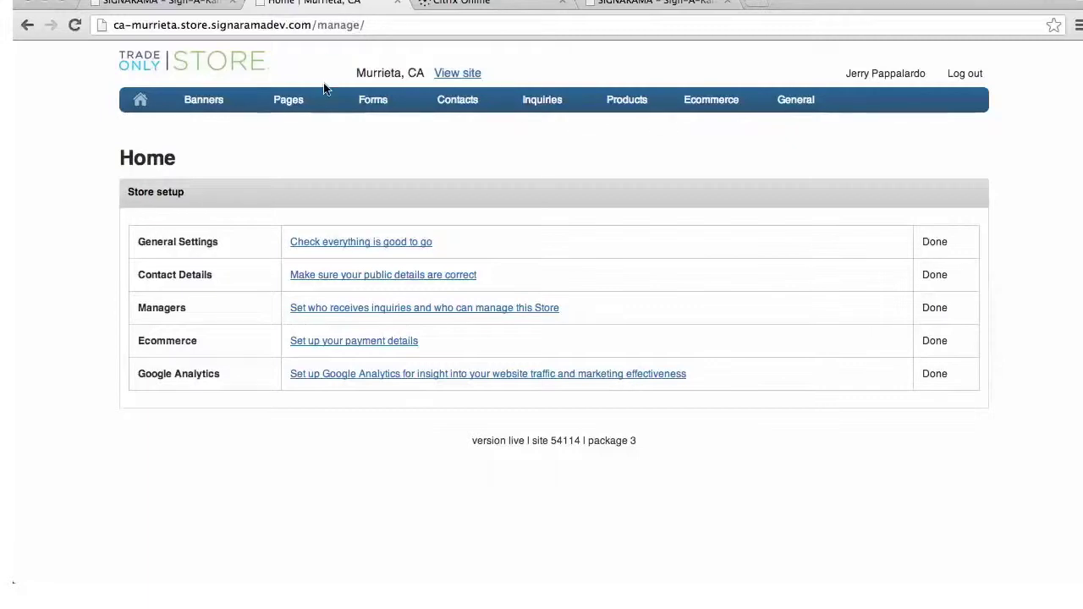
{"action": "mouse_move", "coordinate": [327, 100]}
{"action": "mouse_move", "coordinate": [464, 138]}
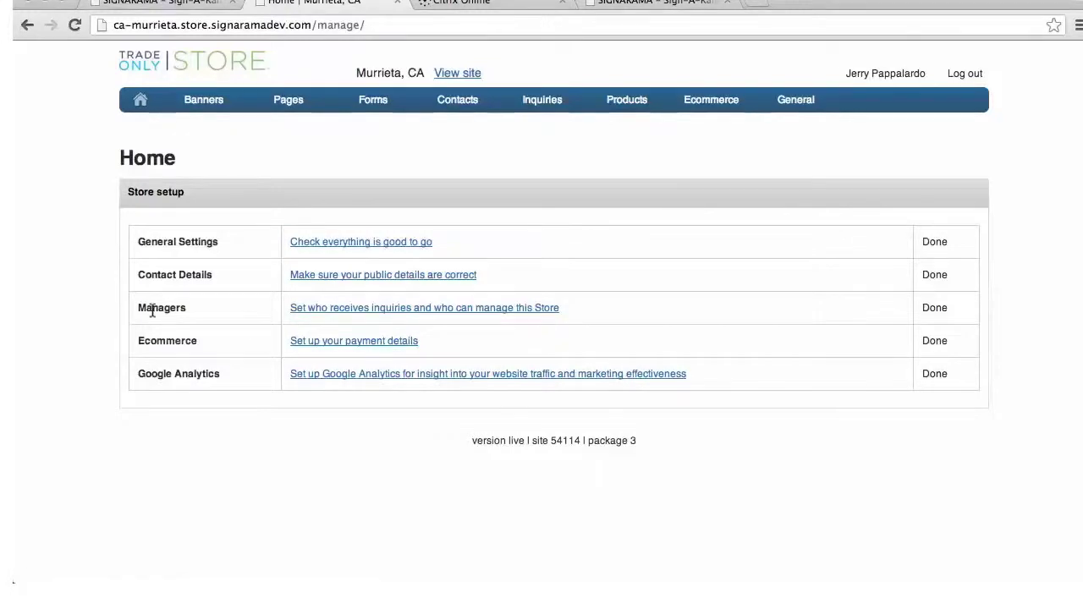
{"action": "left_click", "coordinate": [377, 310]}
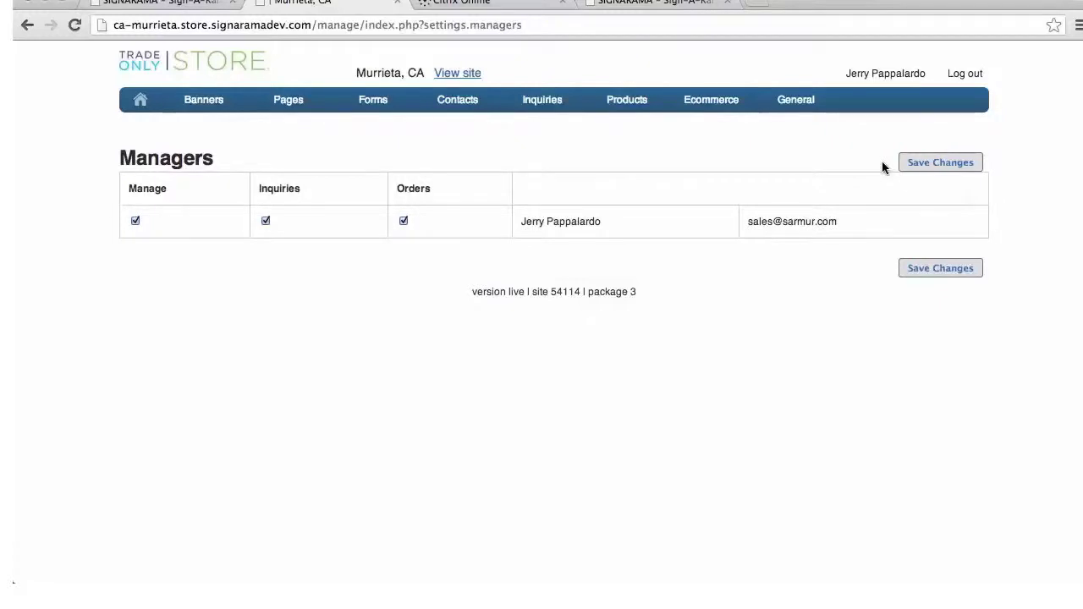
{"action": "left_click", "coordinate": [140, 104]}
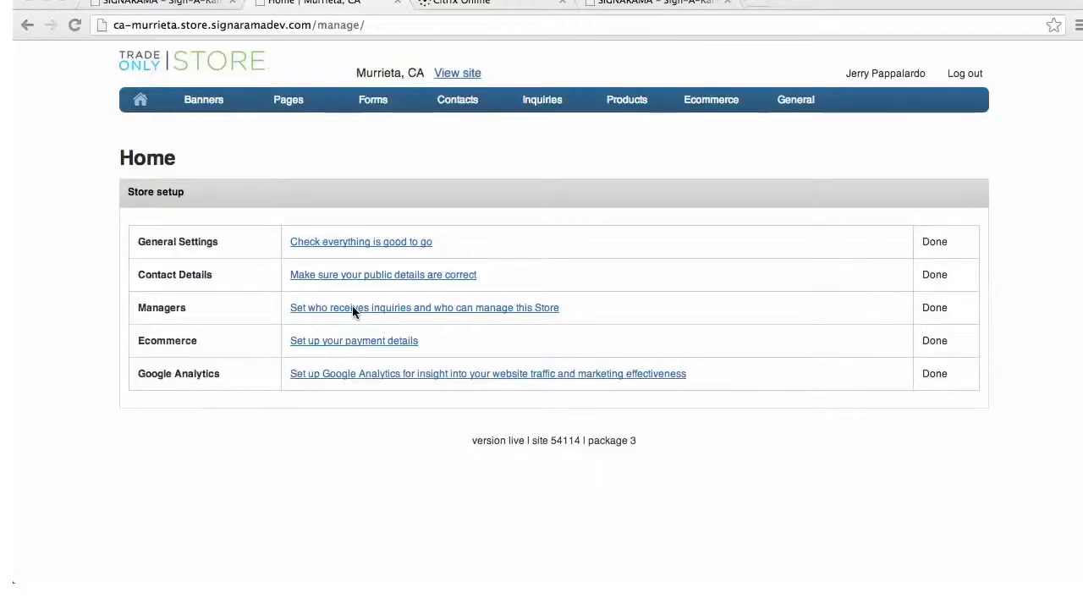
Open General > Settings in the store manager's nav bar
{"action": "mouse_move", "coordinate": [786, 103]}
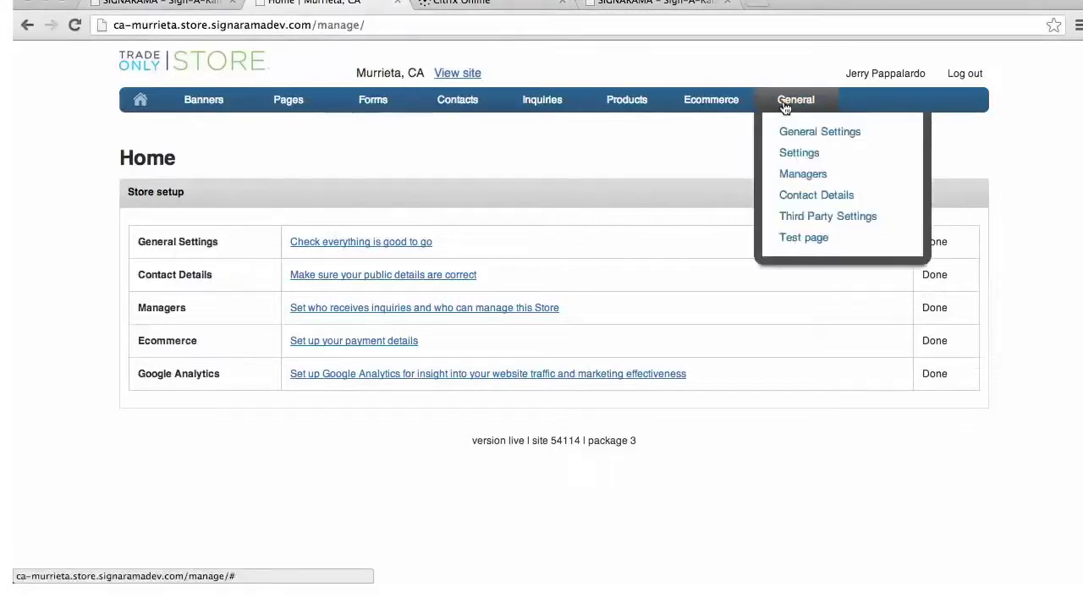
{"action": "left_click", "coordinate": [794, 154]}
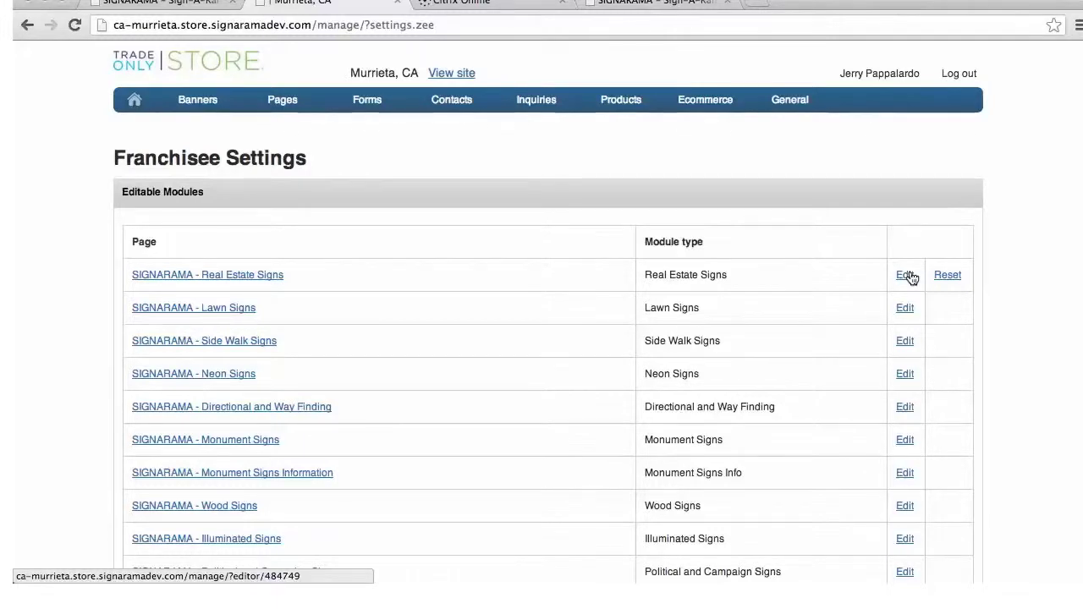
{"action": "scroll", "coordinate": [886, 305], "scroll_direction": "down", "scroll_amount": 10}
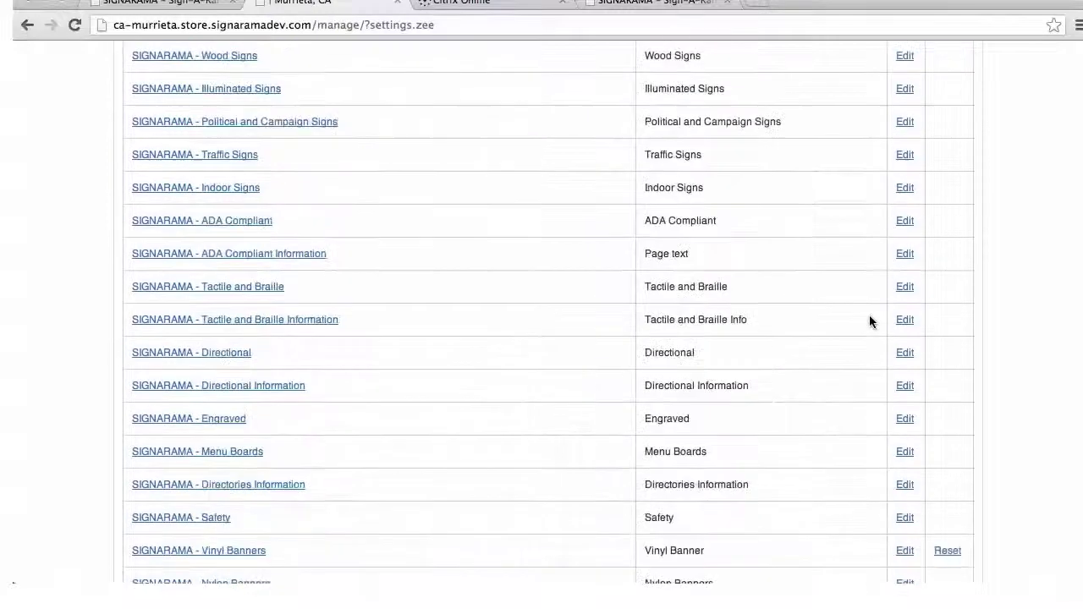
{"action": "scroll", "coordinate": [869, 323], "scroll_direction": "down", "scroll_amount": 12}
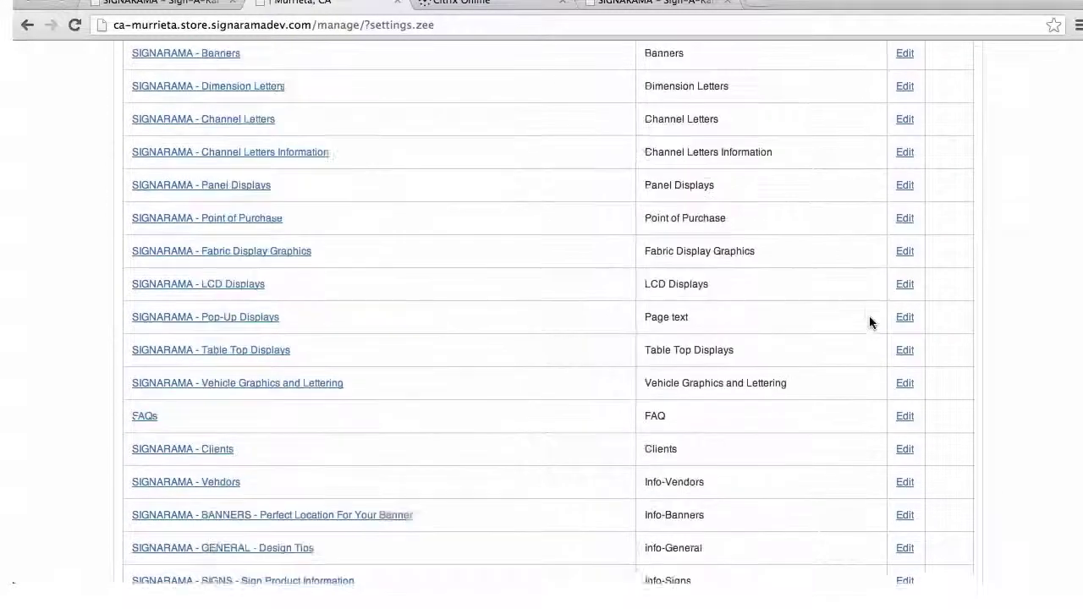
{"action": "scroll", "coordinate": [869, 324], "scroll_direction": "down", "scroll_amount": 10}
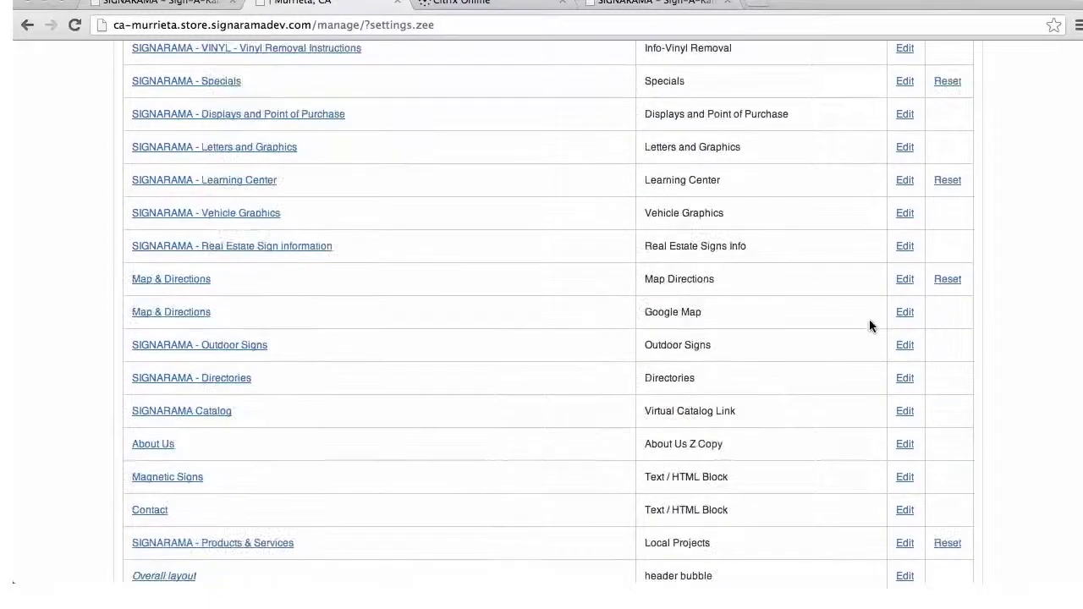
{"action": "scroll", "coordinate": [869, 319], "scroll_direction": "down", "scroll_amount": 2}
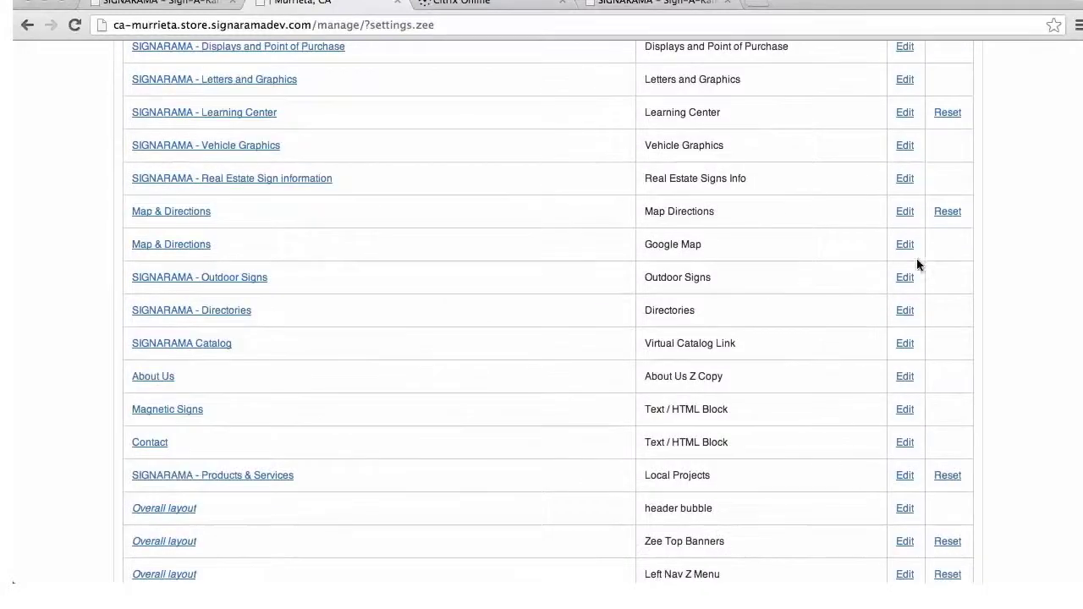
{"action": "scroll", "coordinate": [878, 363], "scroll_direction": "down", "scroll_amount": 2}
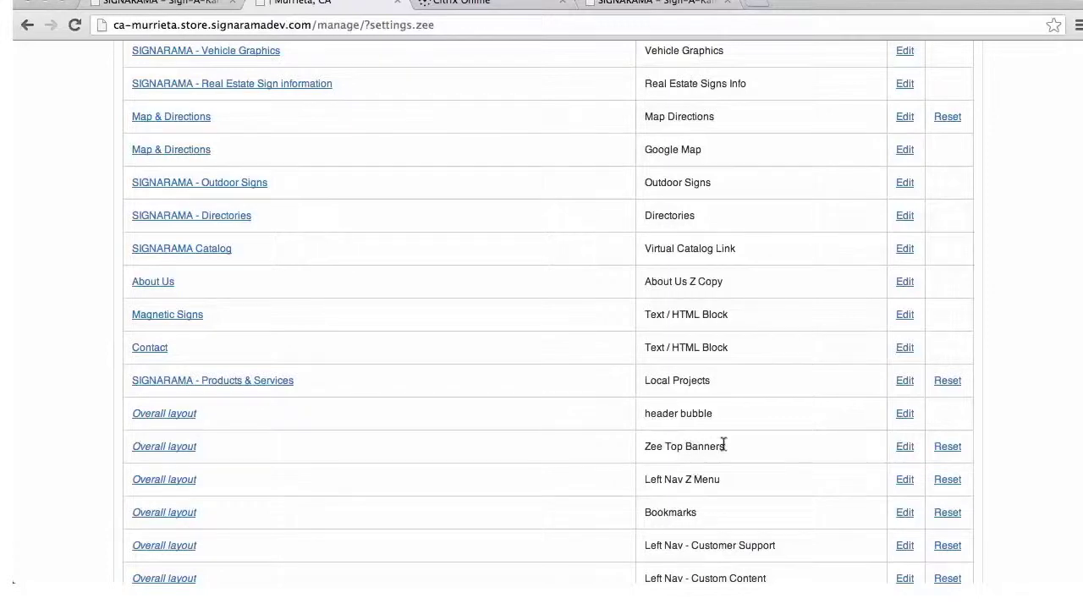
{"action": "left_click", "coordinate": [654, 5]}
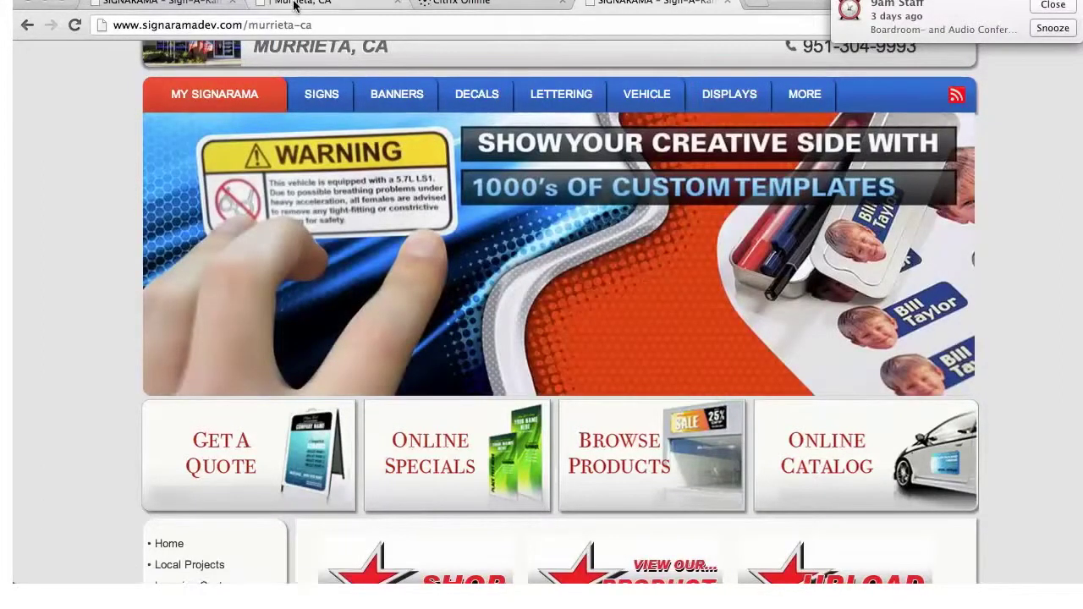
{"action": "left_click", "coordinate": [340, 12]}
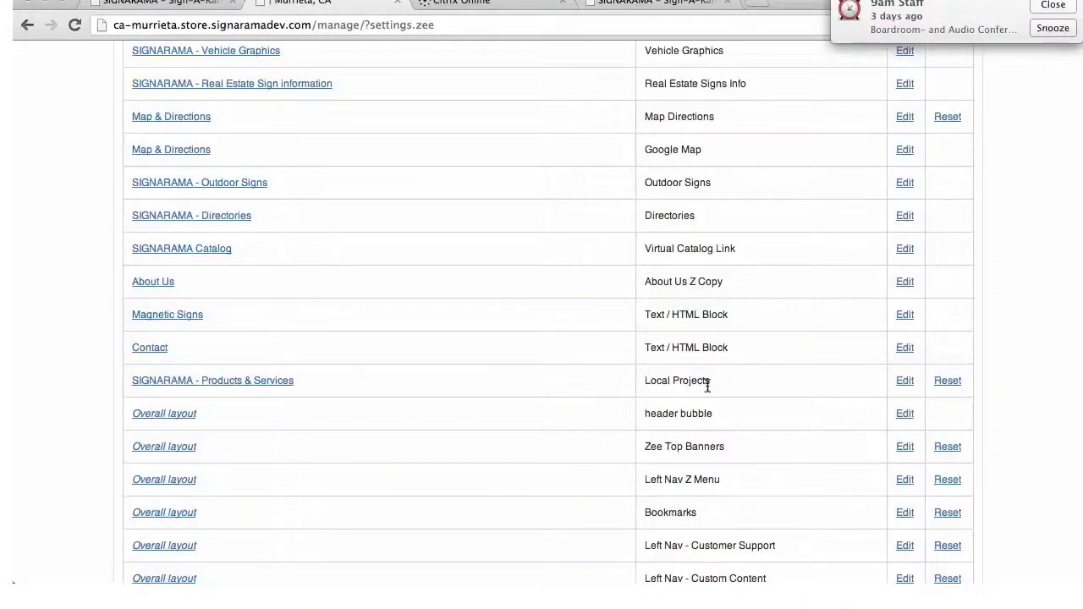
{"action": "scroll", "coordinate": [707, 386], "scroll_direction": "down", "scroll_amount": 3}
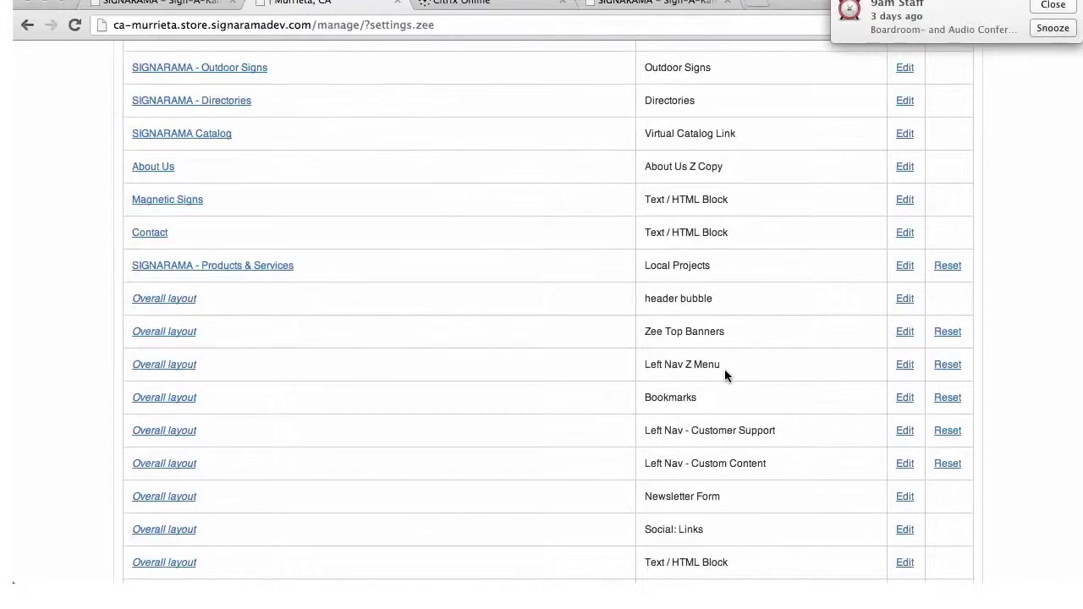
{"action": "left_click", "coordinate": [905, 365]}
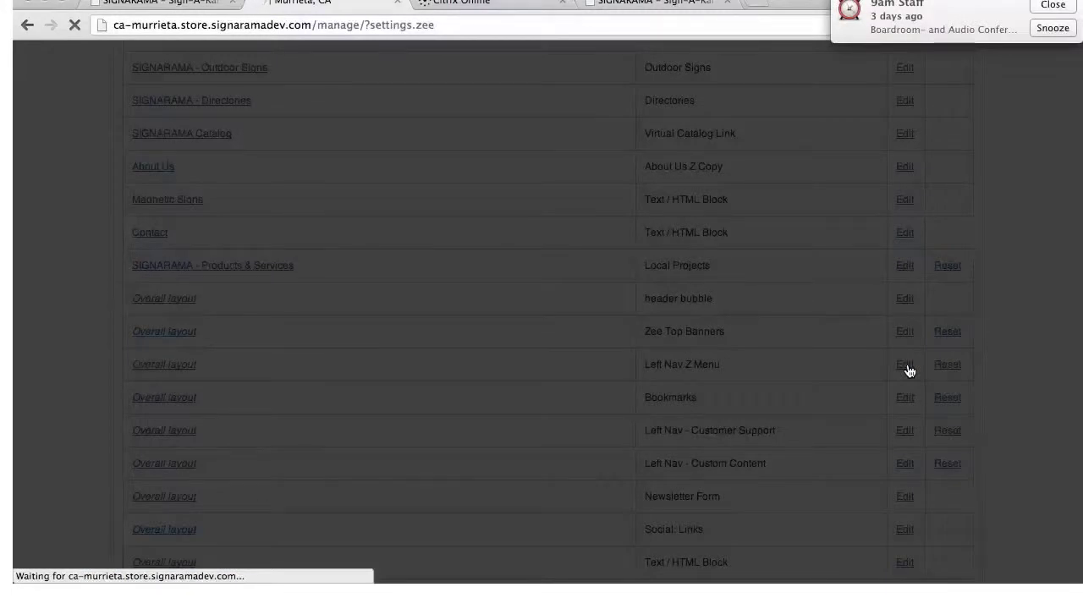
{"action": "left_click", "coordinate": [1053, 28]}
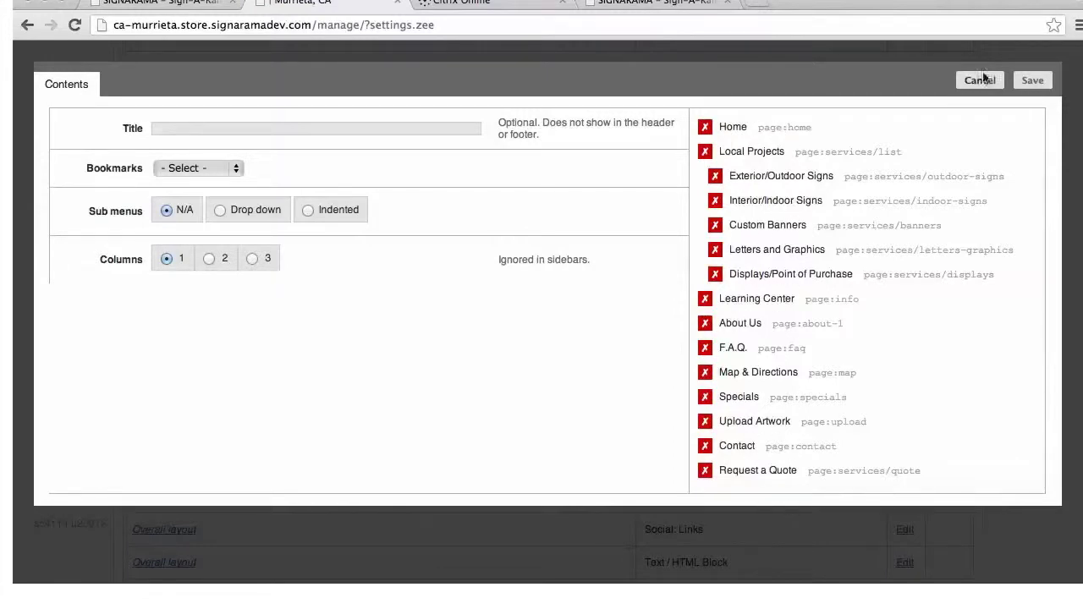
{"action": "left_click", "coordinate": [980, 81]}
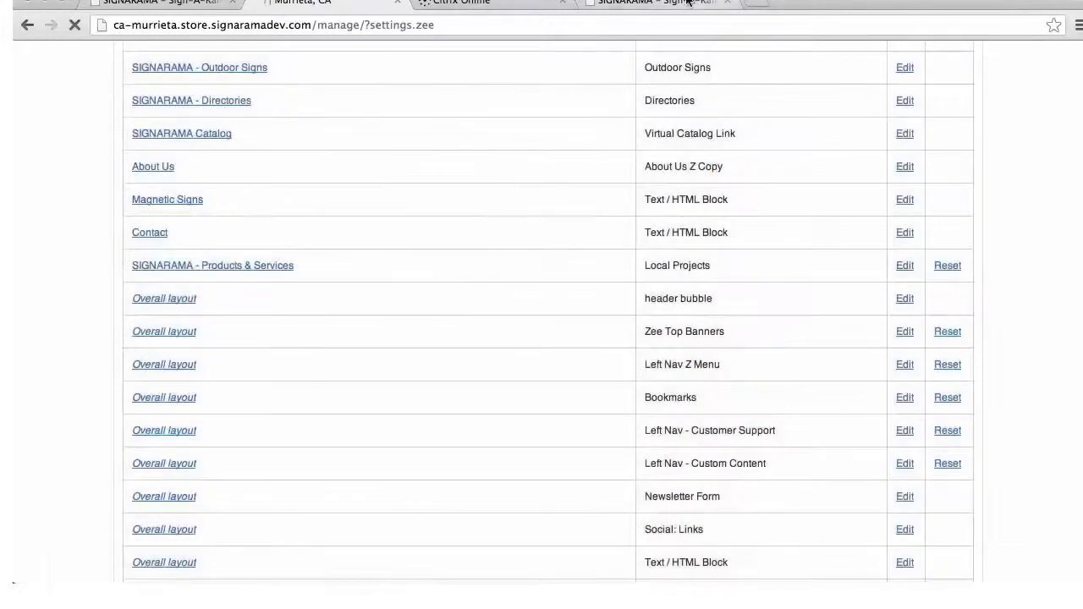
Review the live Murrieta home page in its browser tab
{"action": "left_click", "coordinate": [644, 5]}
{"action": "scroll", "coordinate": [357, 194], "scroll_direction": "down", "scroll_amount": 5}
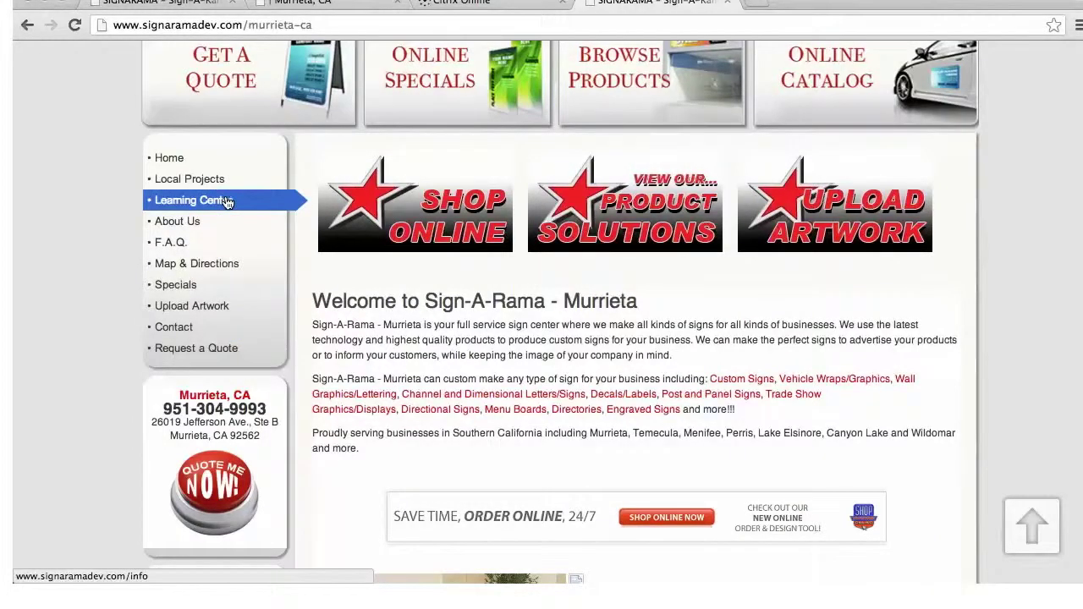
{"action": "scroll", "coordinate": [227, 207], "scroll_direction": "up", "scroll_amount": 2}
{"action": "scroll", "coordinate": [227, 213], "scroll_direction": "up", "scroll_amount": 5}
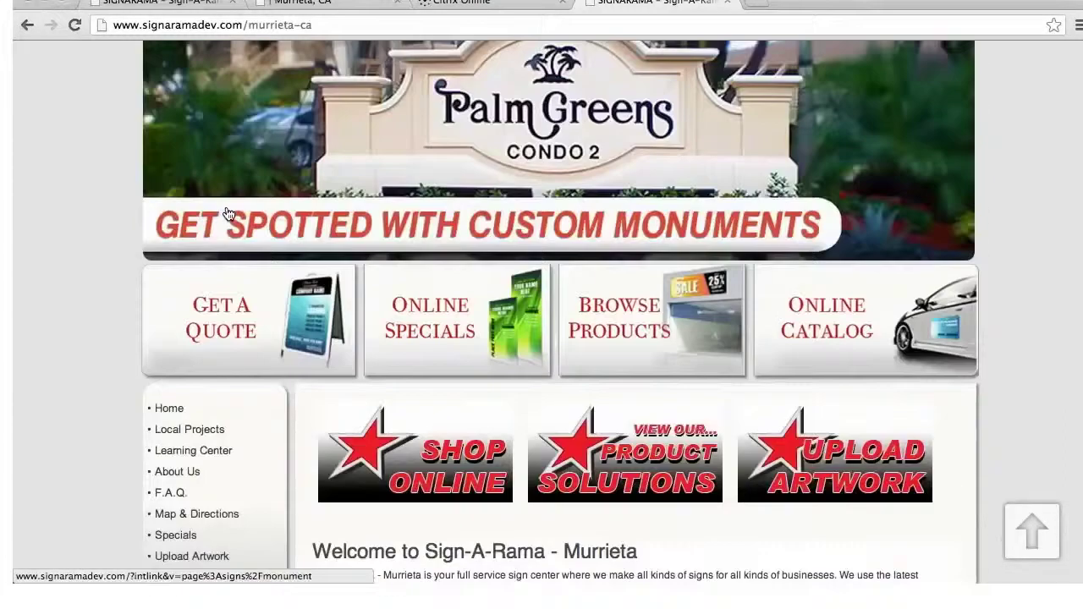
{"action": "mouse_move", "coordinate": [225, 218]}
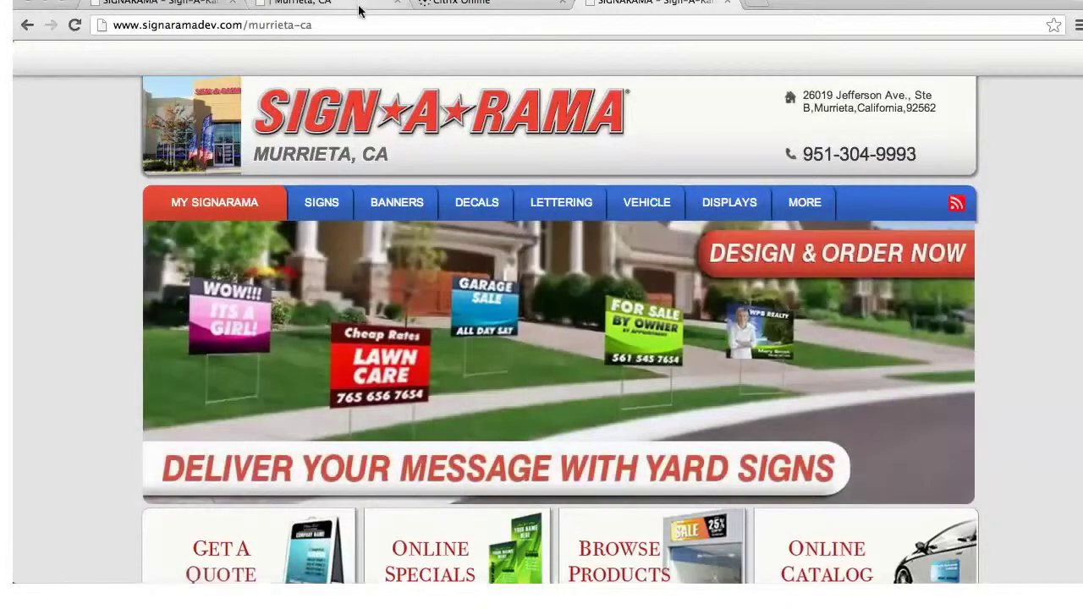
Return to the Murrieta, CA manager tab at the top of Franchisee Settings
{"action": "left_click", "coordinate": [359, 11]}
{"action": "scroll", "coordinate": [1062, 398], "scroll_direction": "up", "scroll_amount": 3}
{"action": "scroll", "coordinate": [1064, 398], "scroll_direction": "up", "scroll_amount": 20}
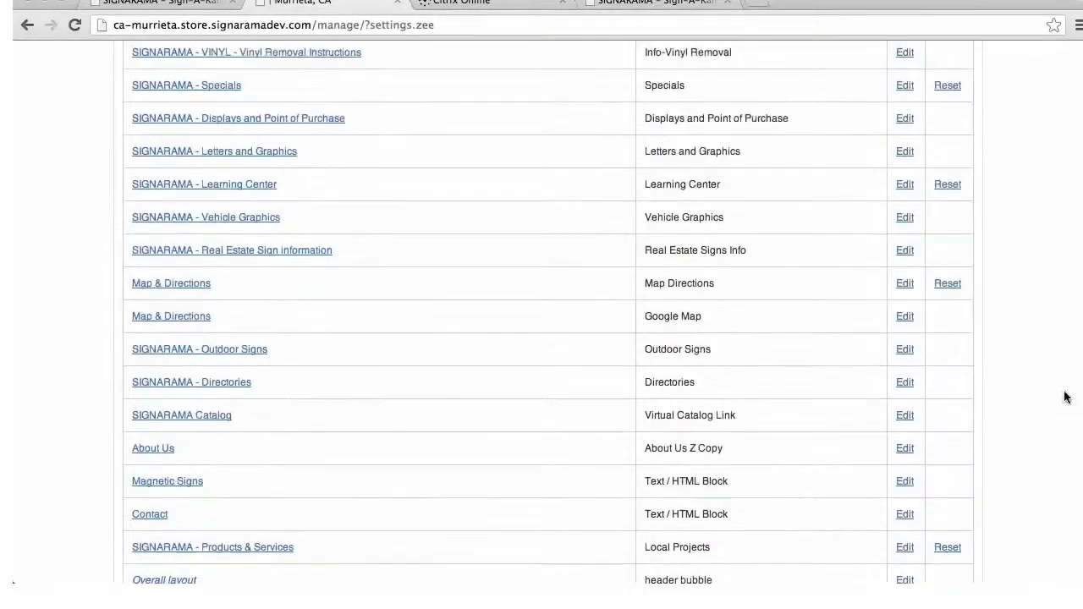
{"action": "scroll", "coordinate": [1067, 388], "scroll_direction": "up", "scroll_amount": 3}
{"action": "mouse_move", "coordinate": [802, 110]}
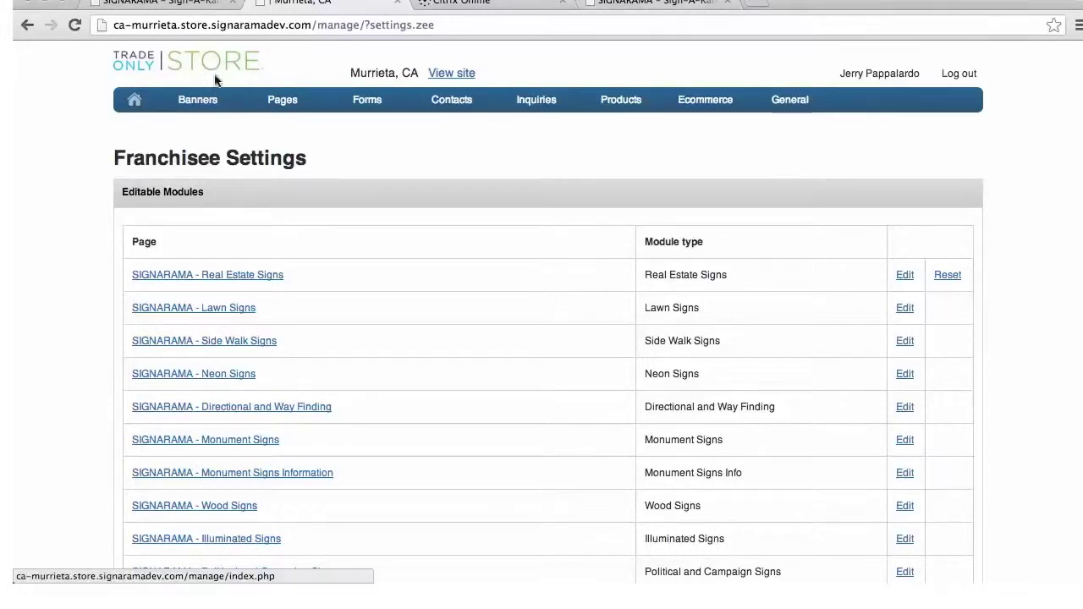
{"action": "mouse_move", "coordinate": [297, 106]}
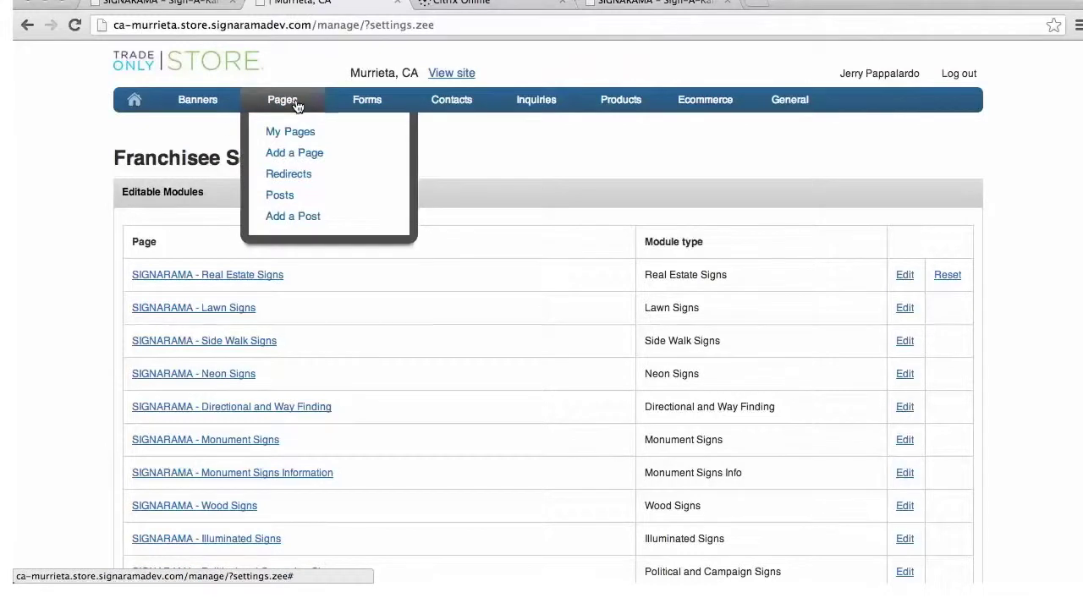
{"action": "left_click", "coordinate": [295, 135]}
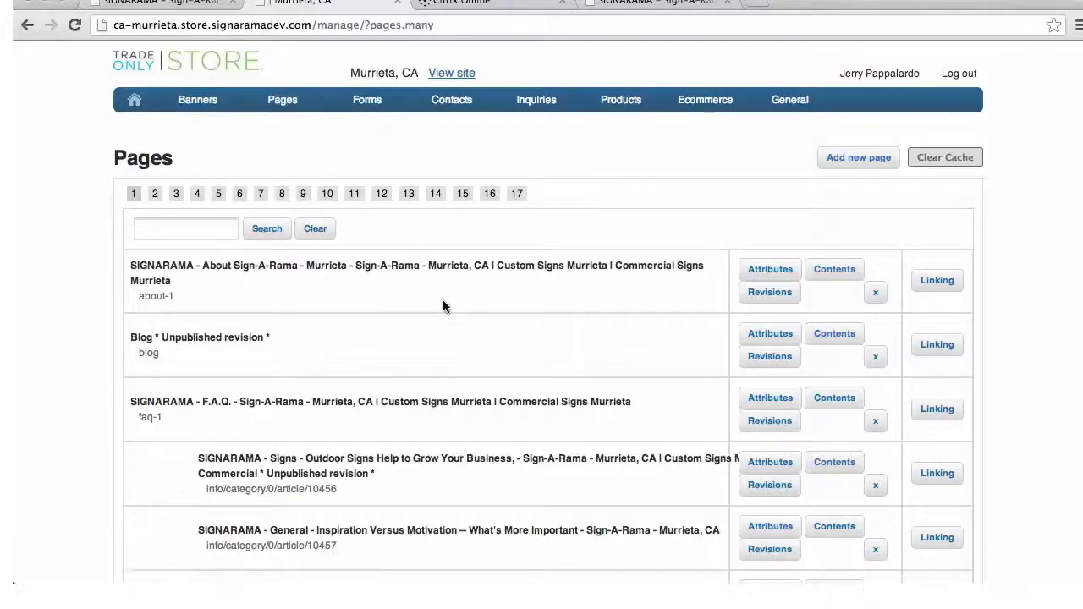
{"action": "scroll", "coordinate": [443, 307], "scroll_direction": "down", "scroll_amount": 3}
{"action": "scroll", "coordinate": [443, 300], "scroll_direction": "down", "scroll_amount": 2}
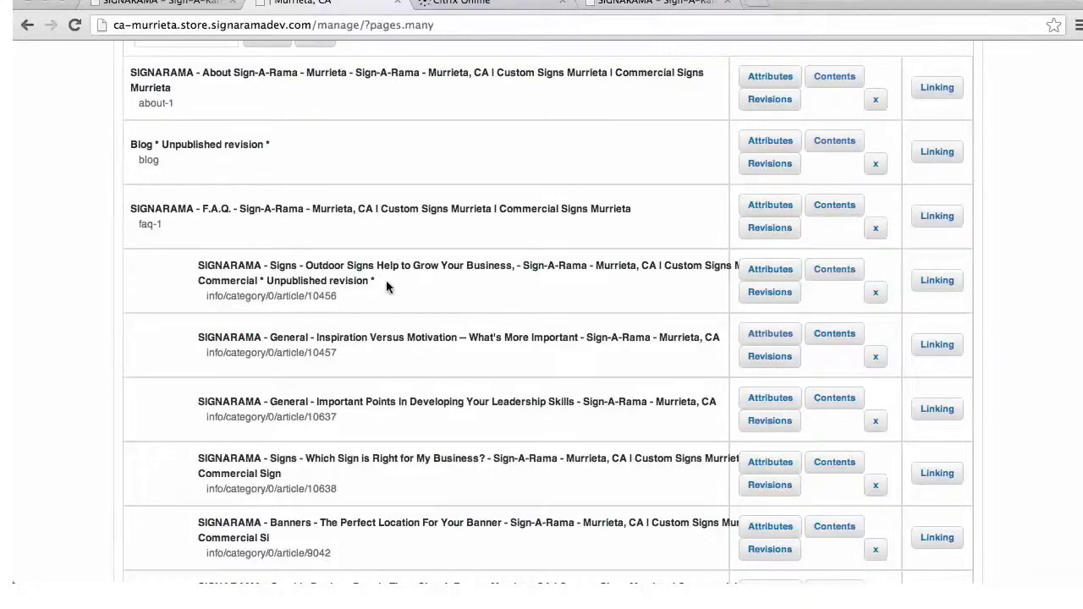
Open the Outdoor Signs row's Attributes and choose 'Edit layout & contents'
{"action": "left_click", "coordinate": [770, 276]}
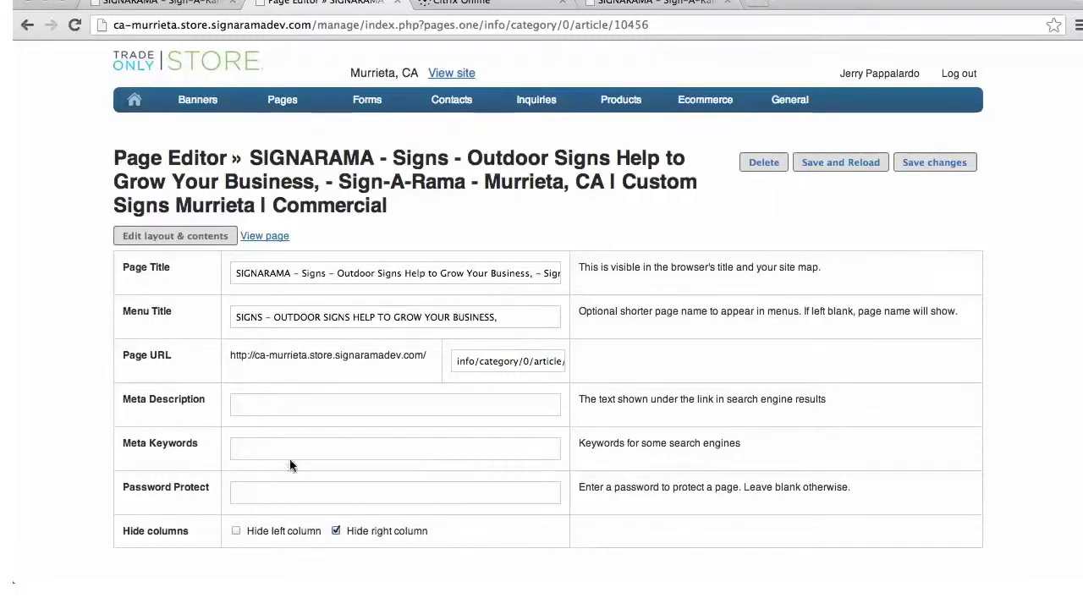
{"action": "left_click", "coordinate": [197, 239]}
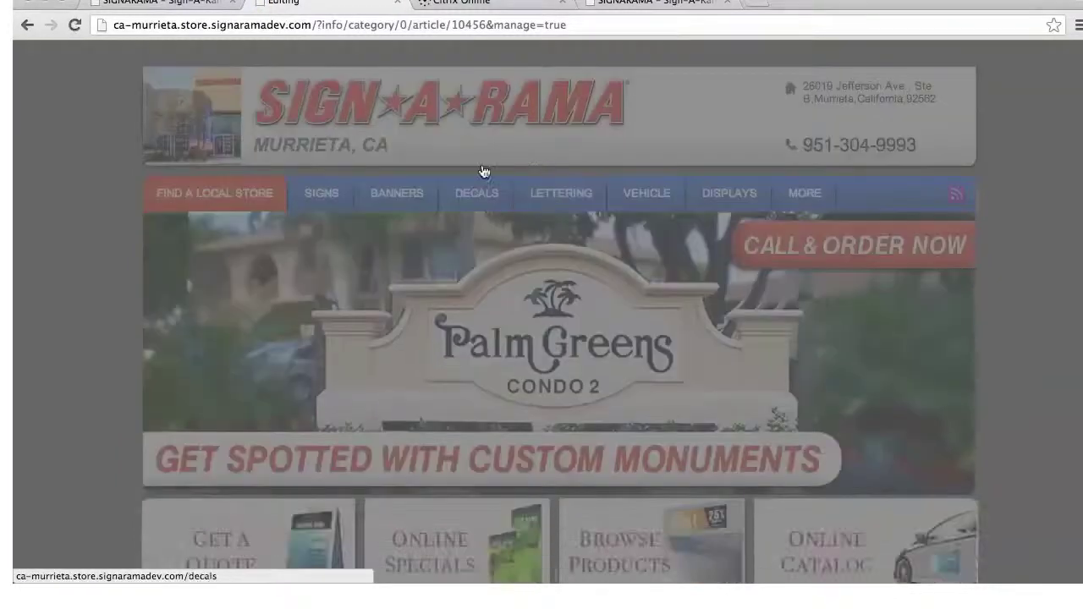
Dismiss the yellow local-mode notice and open the Page text module for editing
{"action": "scroll", "coordinate": [446, 246], "scroll_direction": "down", "scroll_amount": 5}
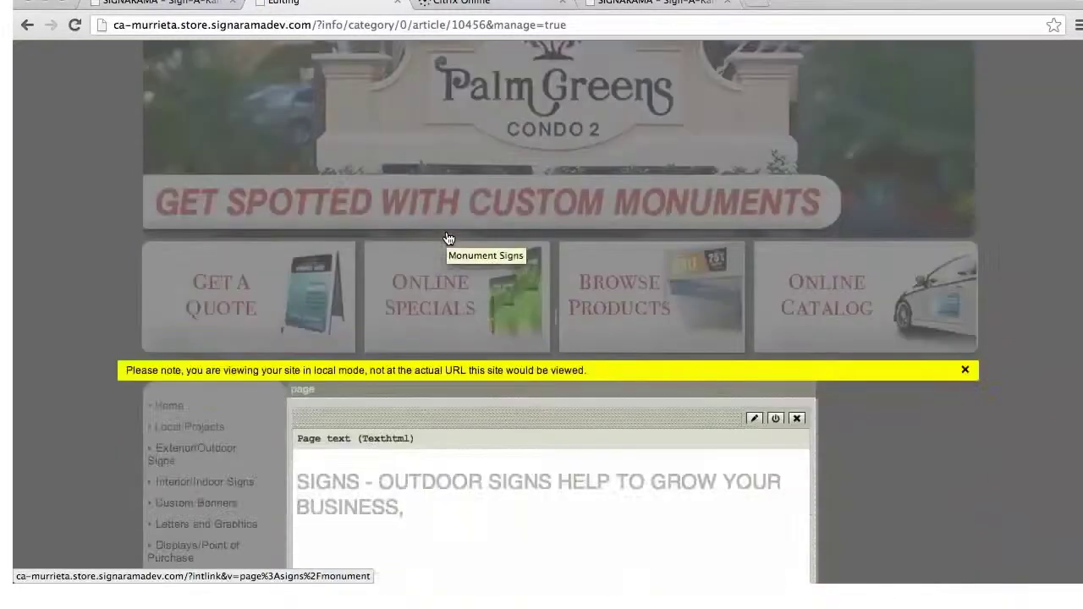
{"action": "left_click", "coordinate": [965, 370]}
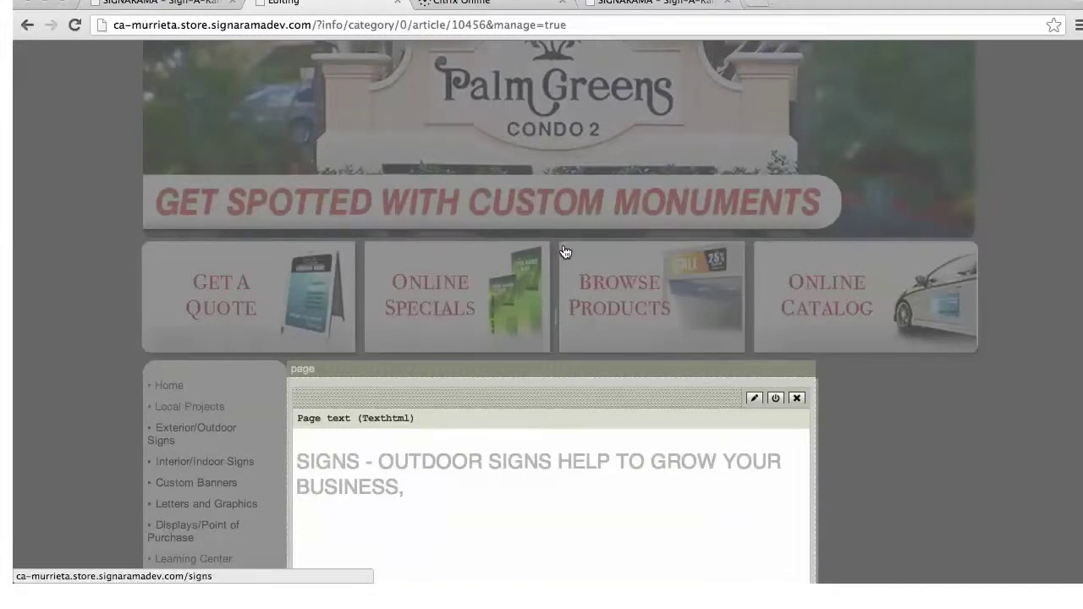
{"action": "scroll", "coordinate": [585, 302], "scroll_direction": "down", "scroll_amount": 5}
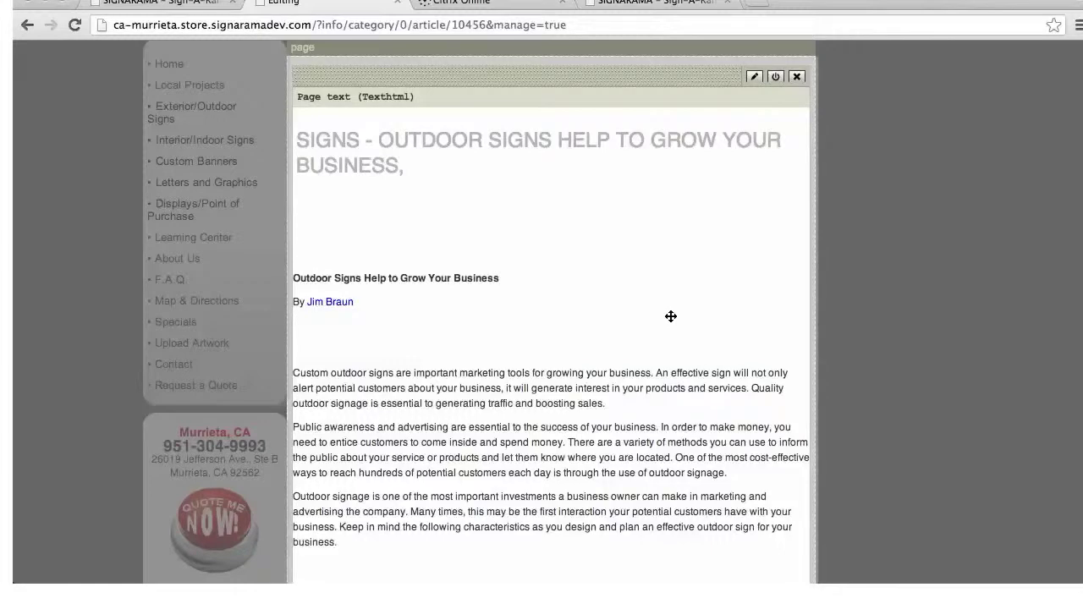
{"action": "left_click", "coordinate": [755, 77]}
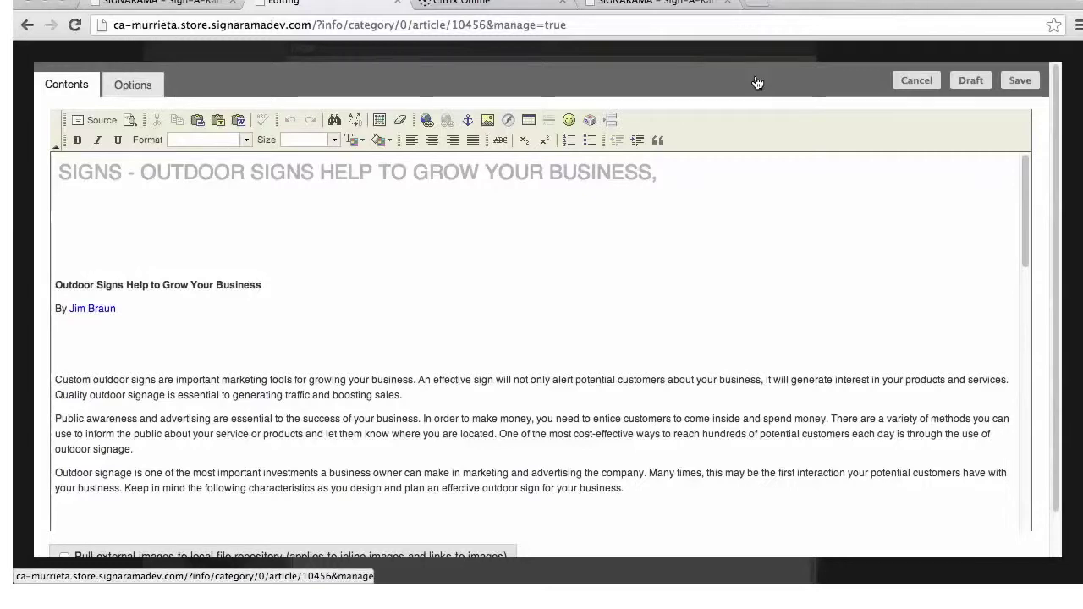
On the empty centered line, start an image insert and open the server's Resources Browser
{"action": "left_click", "coordinate": [128, 229]}
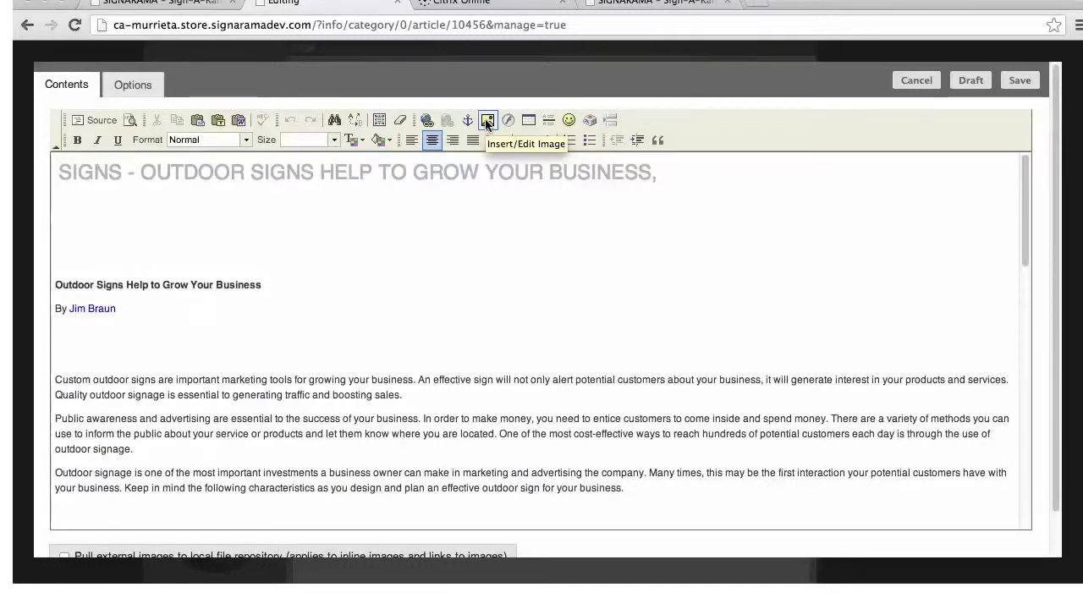
{"action": "left_click", "coordinate": [488, 121]}
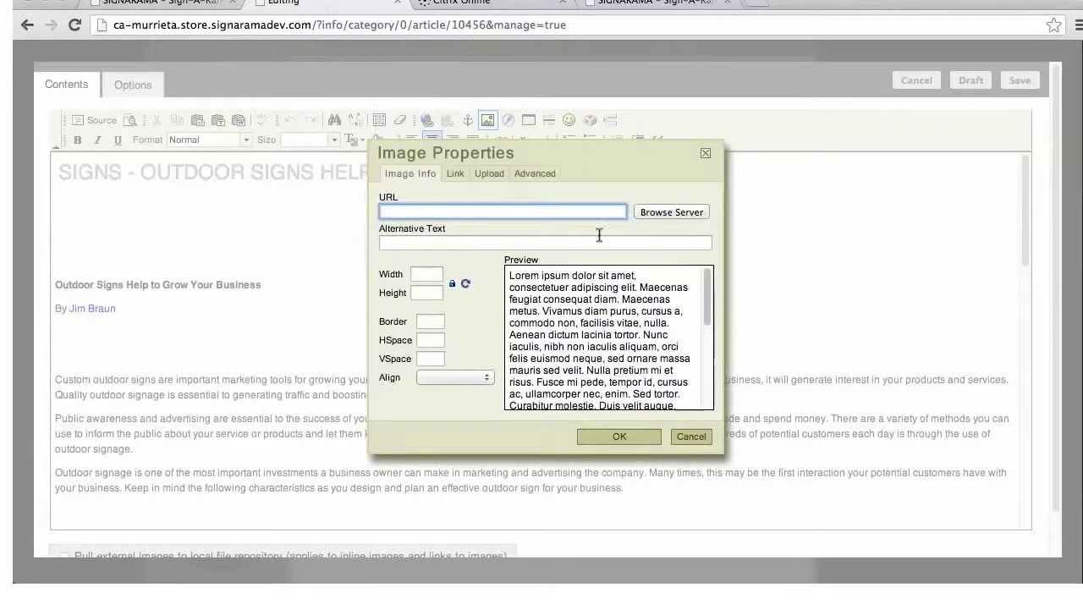
{"action": "left_click", "coordinate": [677, 213]}
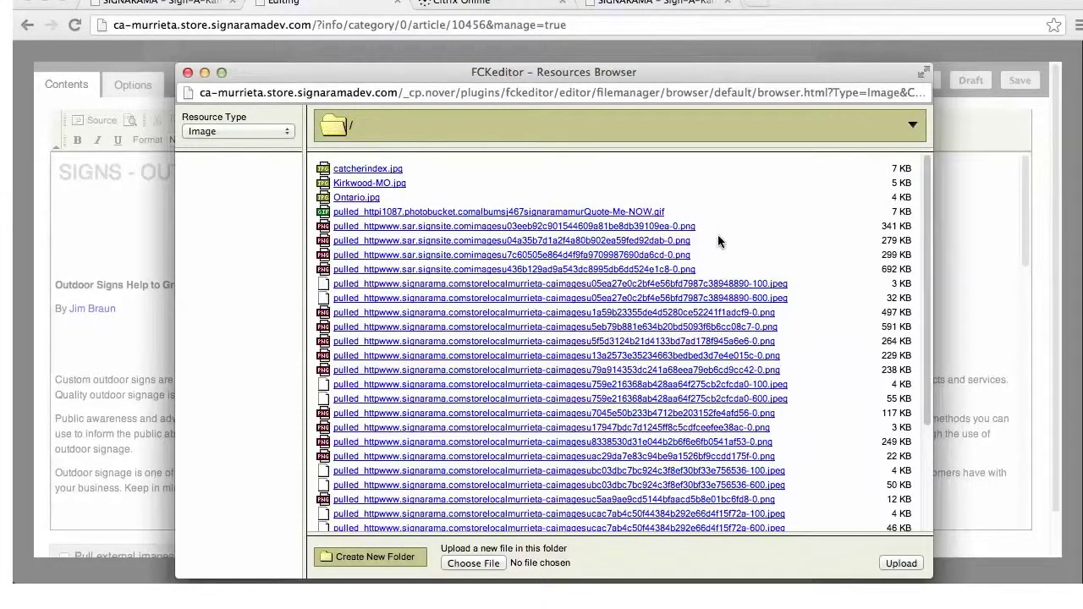
Choose File in the Resources Browser to pick an image from the Desktop
{"action": "left_click", "coordinate": [478, 566]}
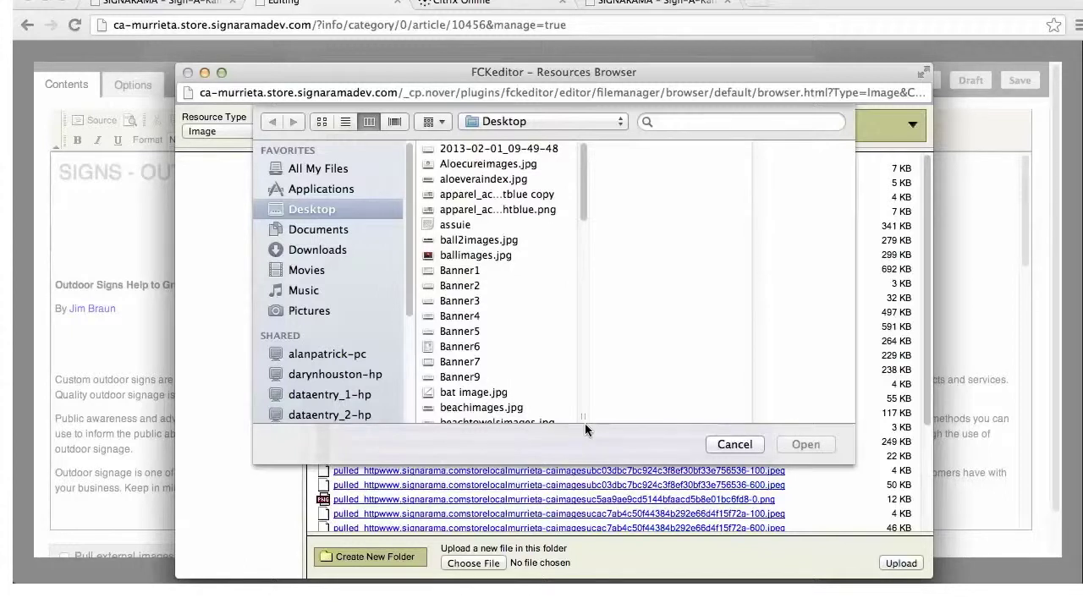
Preview ballimages.jpg from the Desktop, then close the file picker without uploading
{"action": "left_click", "coordinate": [464, 256]}
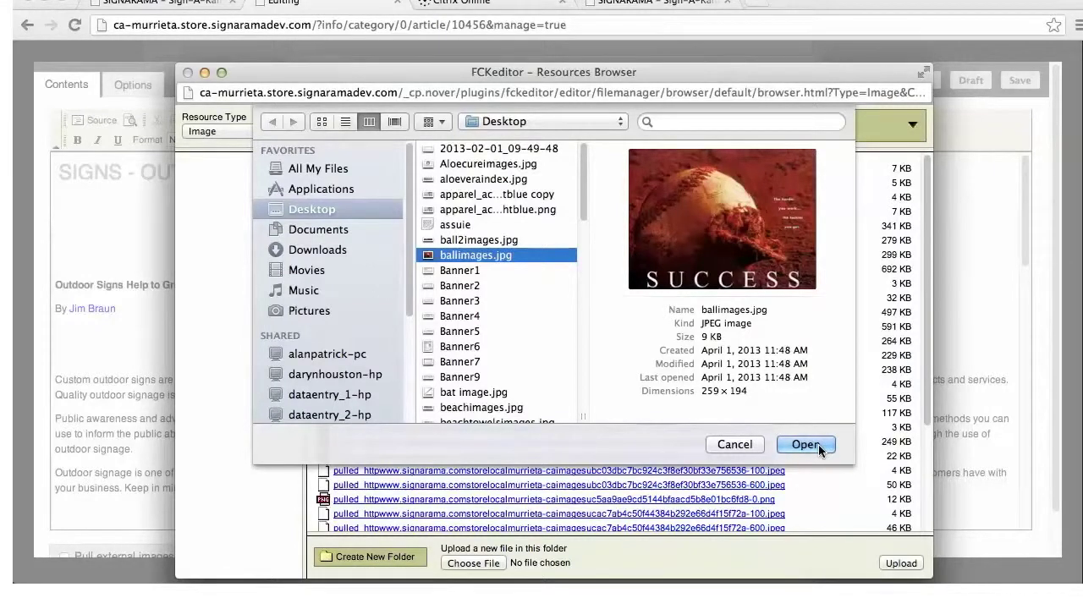
{"action": "left_click", "coordinate": [725, 445]}
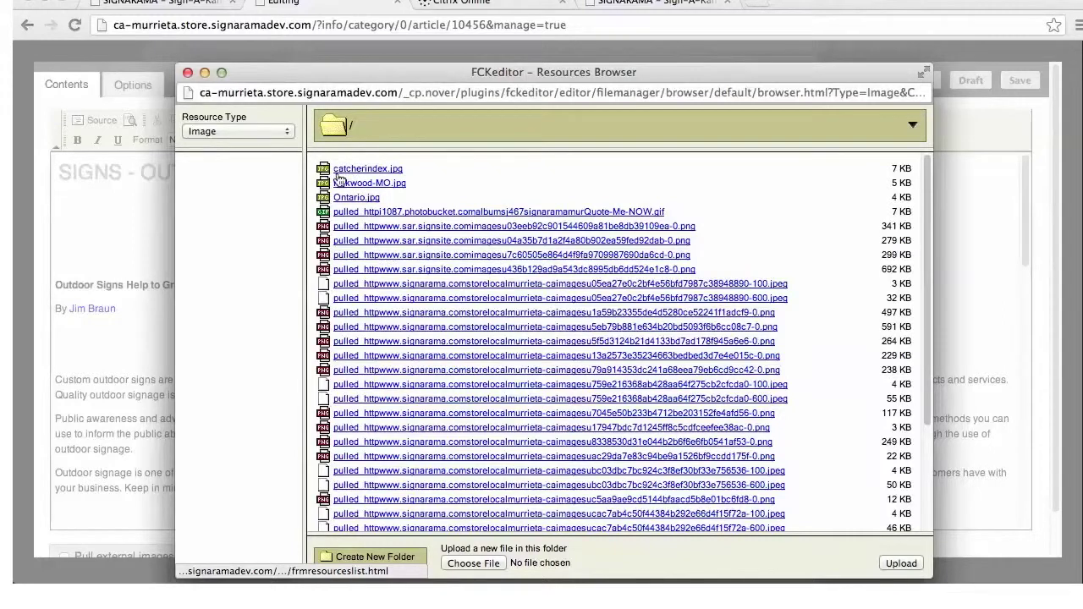
Pick a server image, set its Width to 200 with the ratio unlocked, then cancel without inserting
{"action": "left_click", "coordinate": [372, 196]}
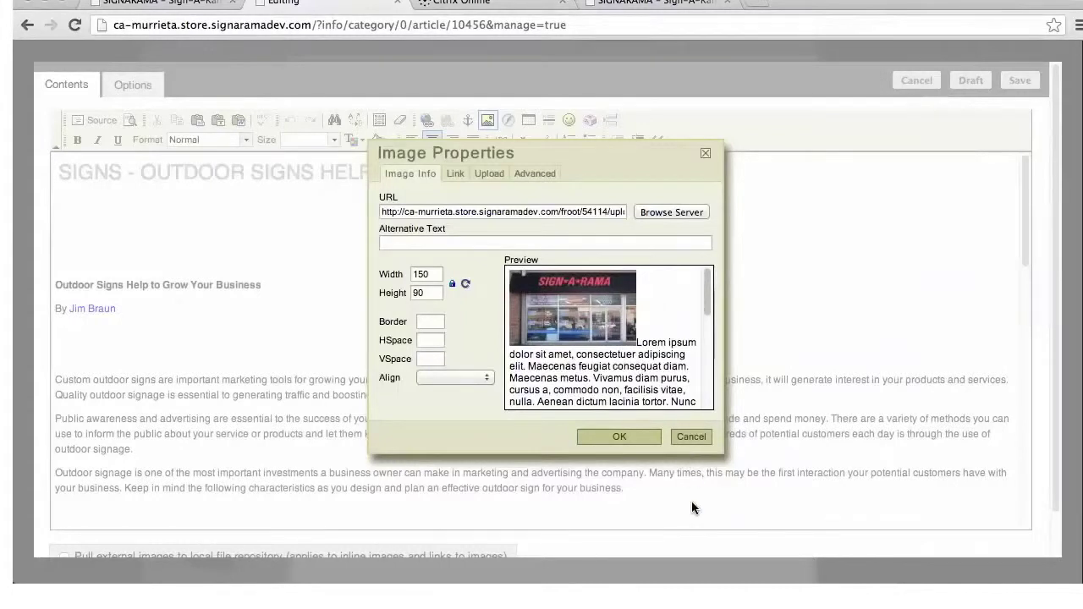
{"action": "double_click", "coordinate": [427, 274]}
{"action": "type", "text": "200"}
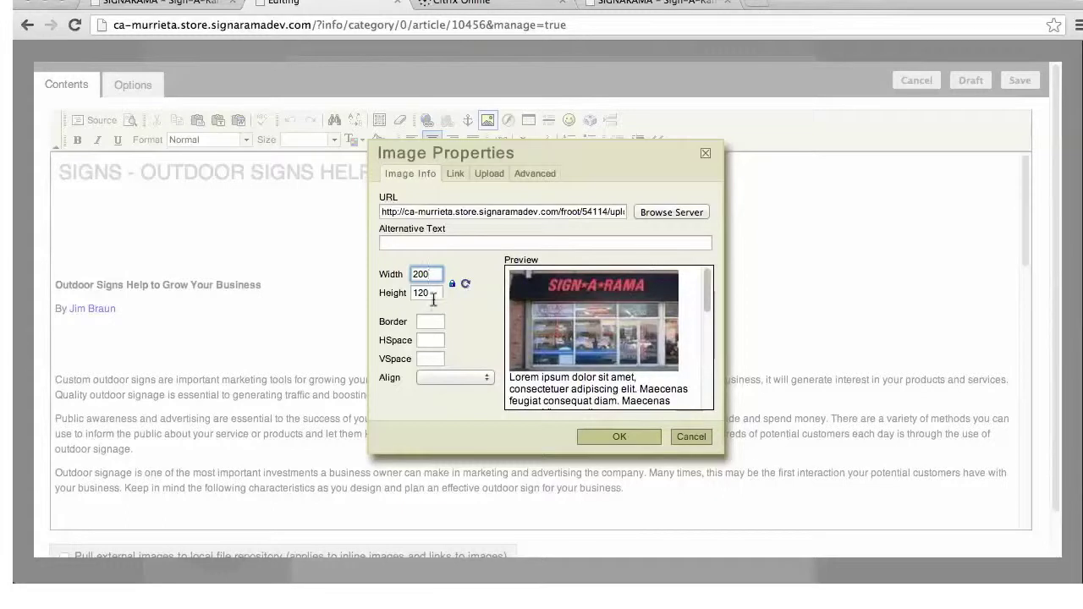
{"action": "left_click", "coordinate": [454, 287]}
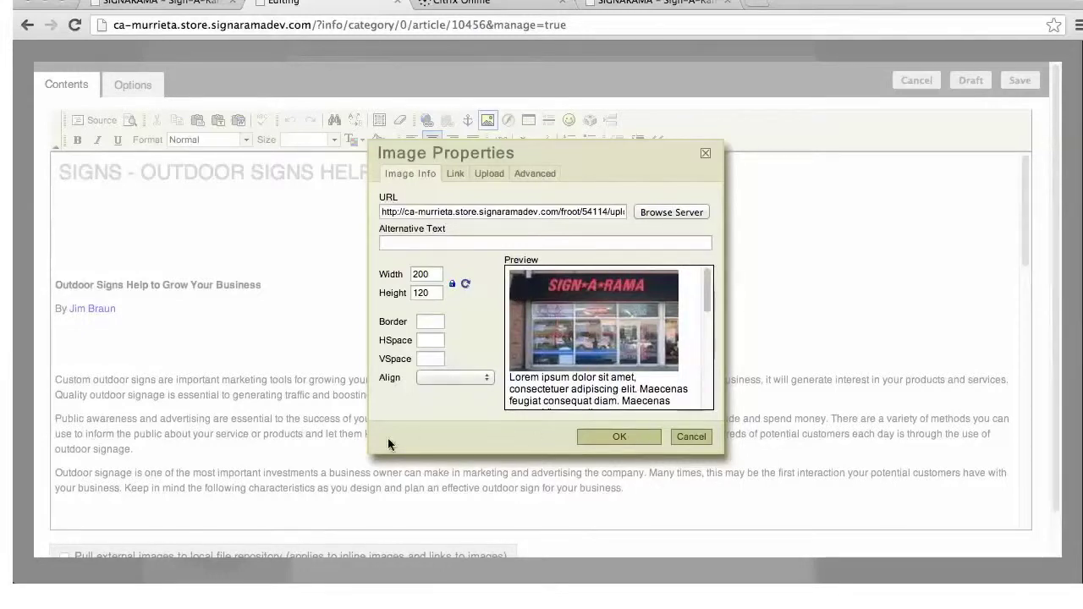
{"action": "left_click", "coordinate": [703, 439]}
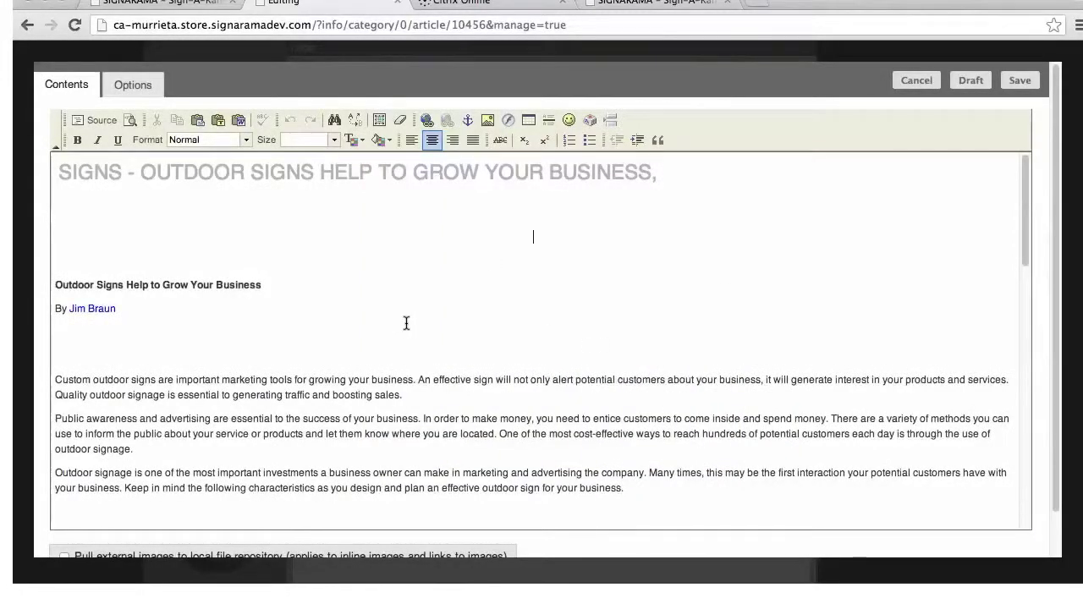
{"action": "scroll", "coordinate": [718, 355], "scroll_direction": "down", "scroll_amount": 3}
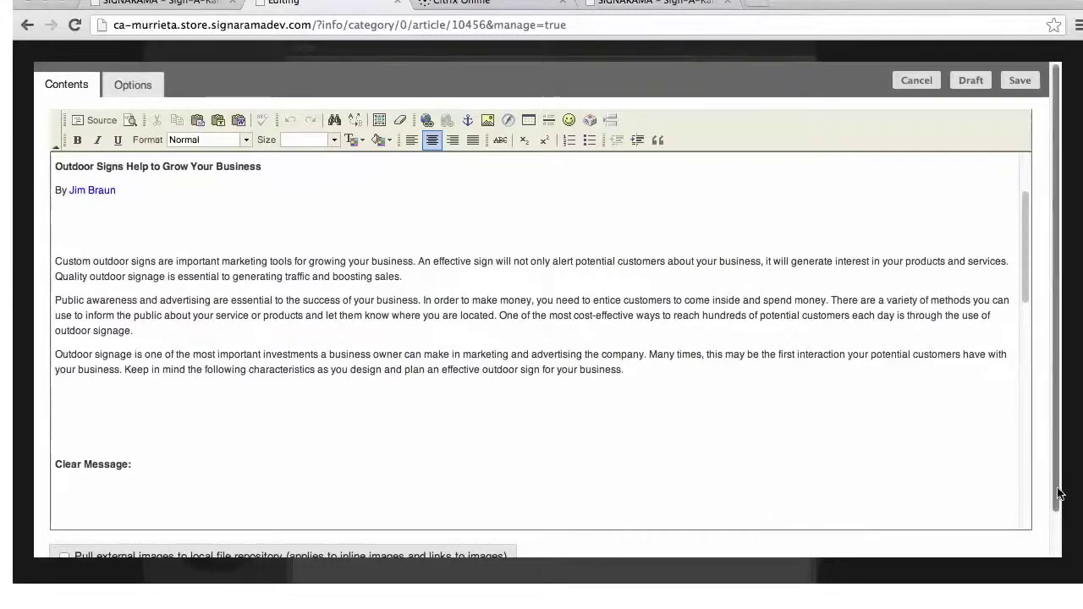
{"action": "left_click_drag", "start_coordinate": [1058, 489], "coordinate": [1065, 525]}
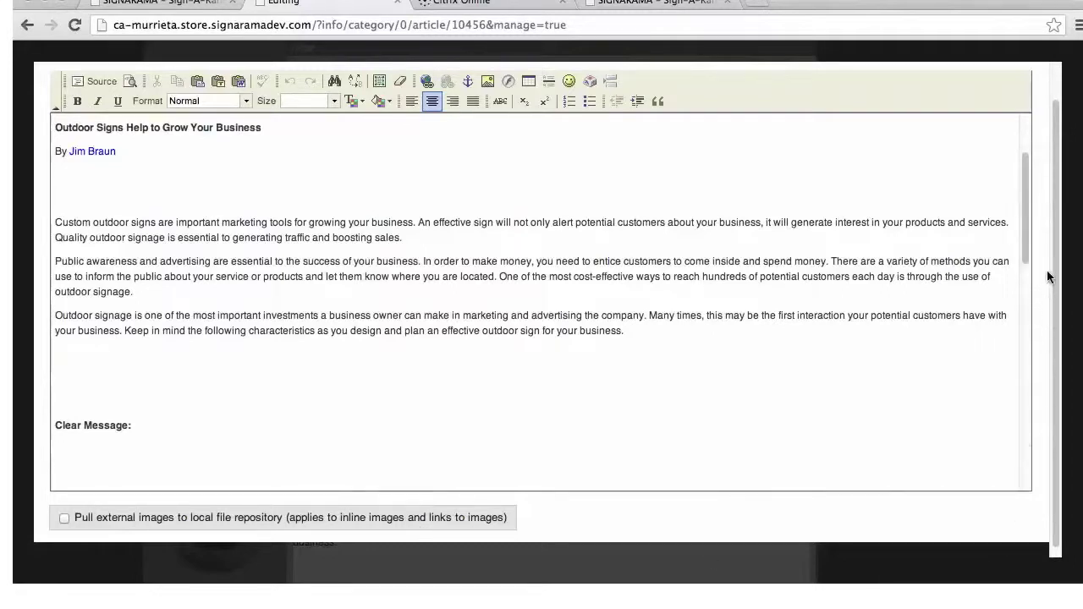
{"action": "left_click_drag", "start_coordinate": [1056, 261], "coordinate": [1058, 217]}
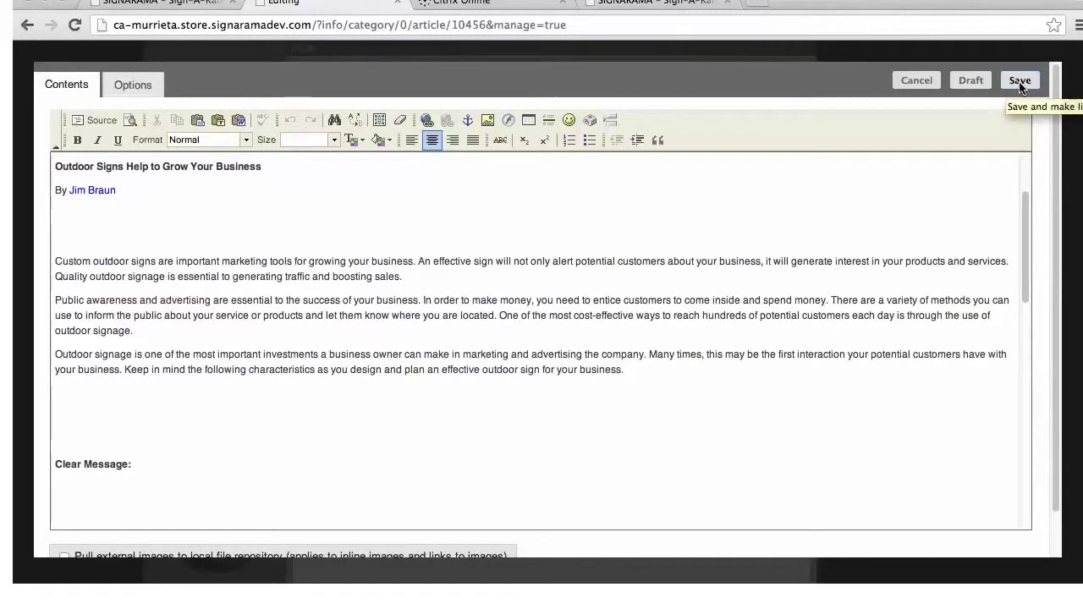
Discard the article edits and return to the top of the Outdoor Signs page
{"action": "left_click", "coordinate": [919, 82]}
{"action": "scroll", "coordinate": [911, 328], "scroll_direction": "up", "scroll_amount": 5}
{"action": "scroll", "coordinate": [914, 336], "scroll_direction": "up", "scroll_amount": 6}
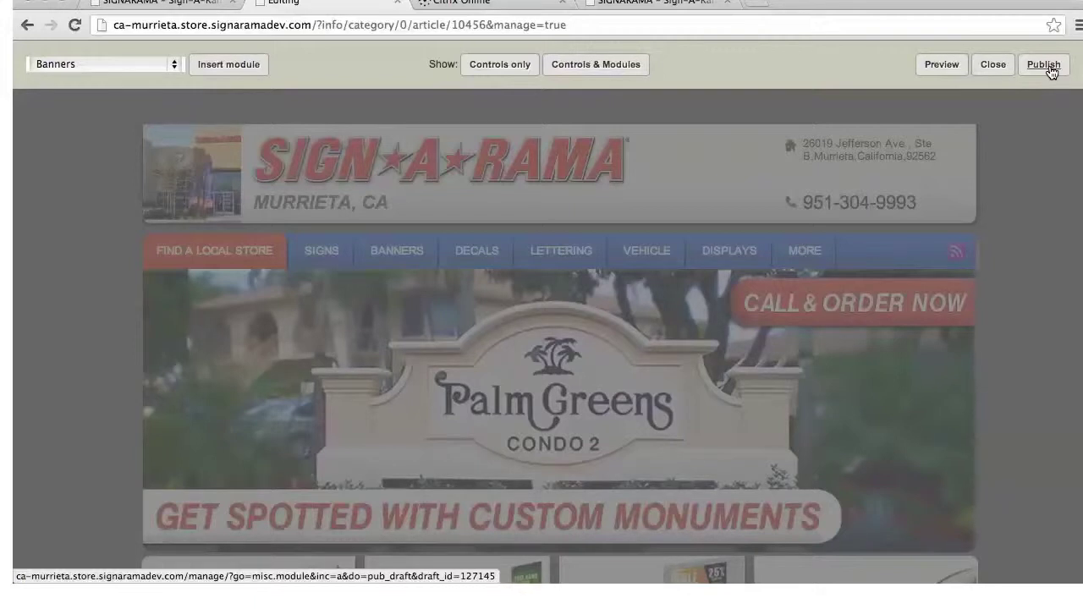
Leave layout editing and bring up the list of all pages
{"action": "left_click", "coordinate": [995, 66]}
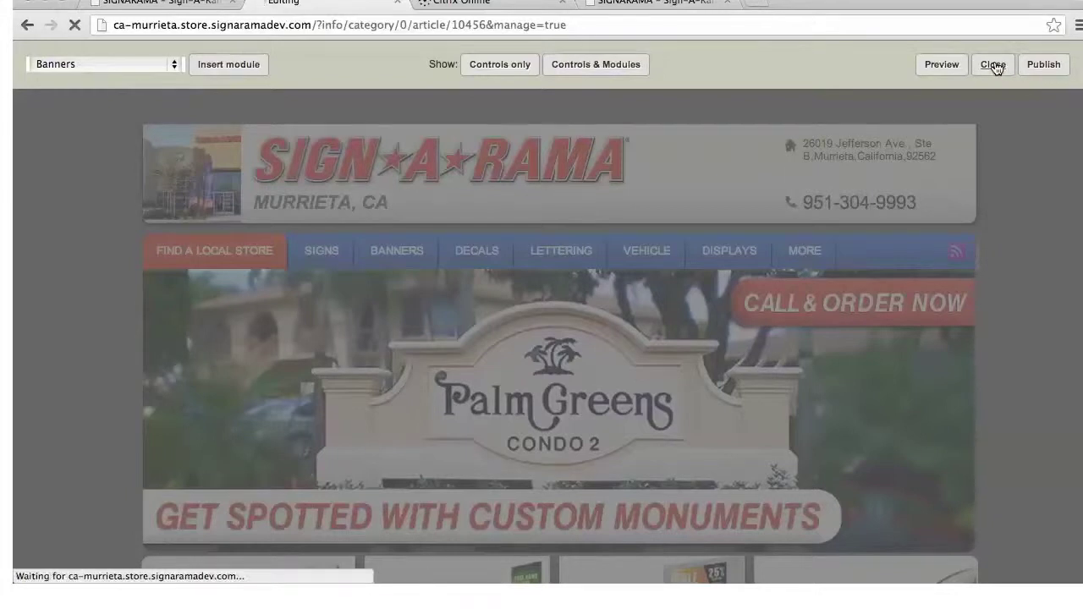
{"action": "mouse_move", "coordinate": [235, 103]}
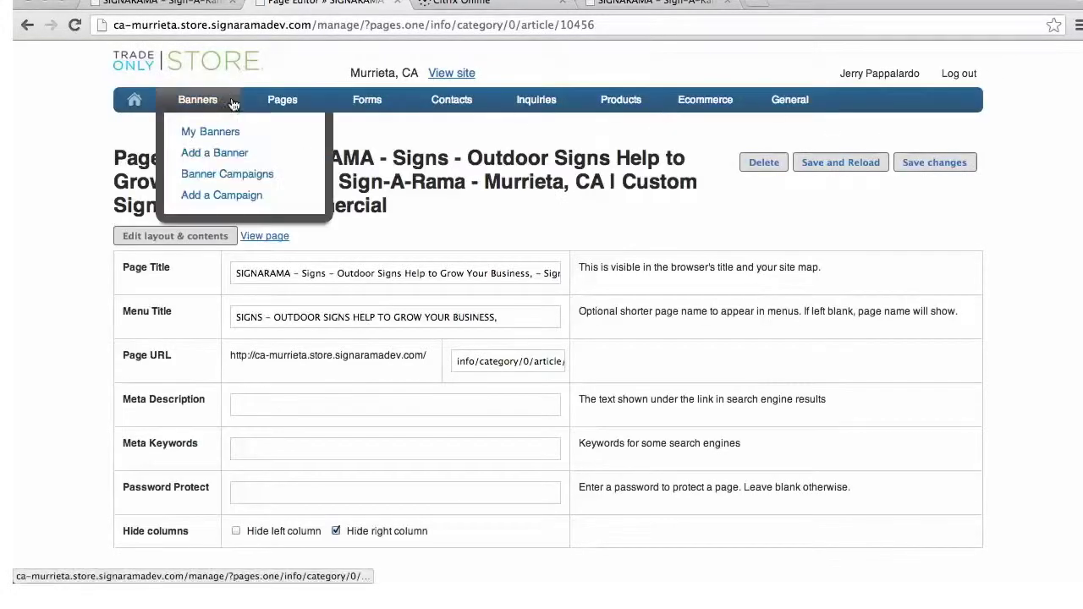
{"action": "mouse_move", "coordinate": [283, 102]}
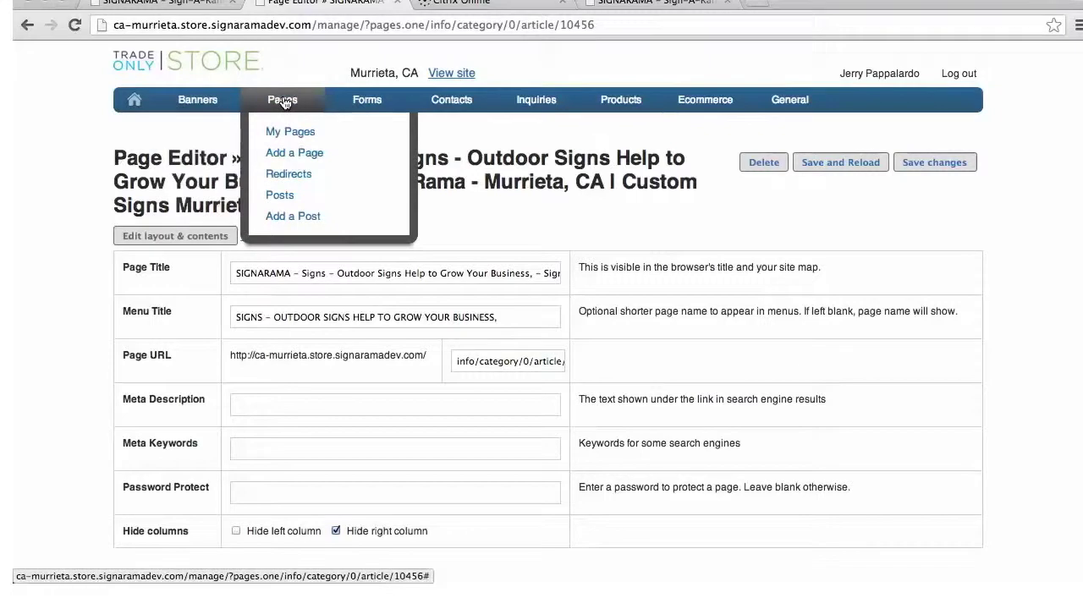
{"action": "left_click", "coordinate": [285, 138]}
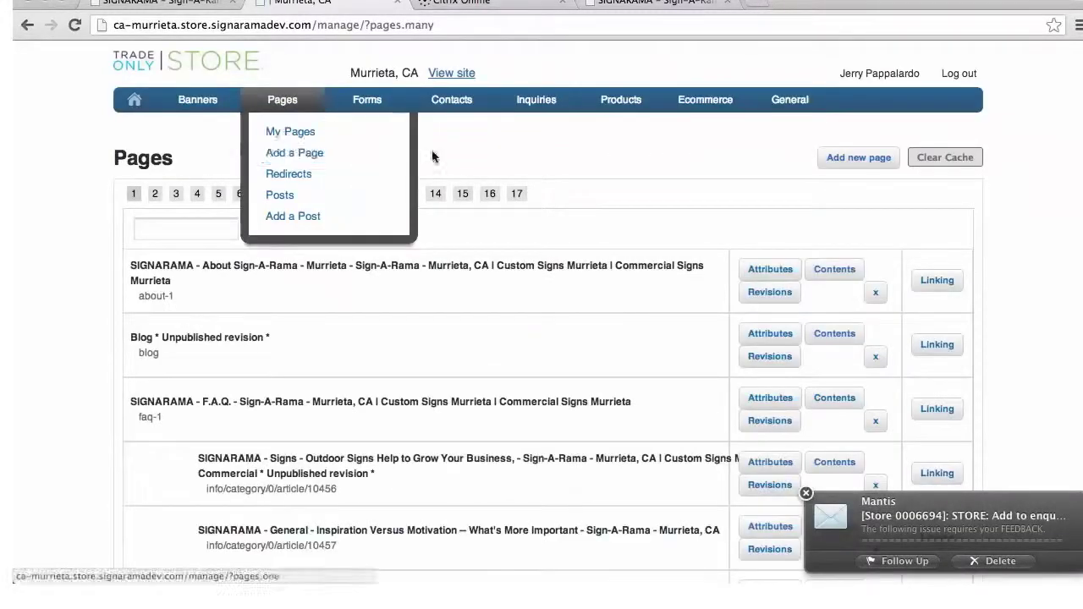
Reopen the Outdoor Signs page settings, then start a new page via Pages > Add a Page
{"action": "scroll", "coordinate": [1032, 289], "scroll_direction": "down", "scroll_amount": 5}
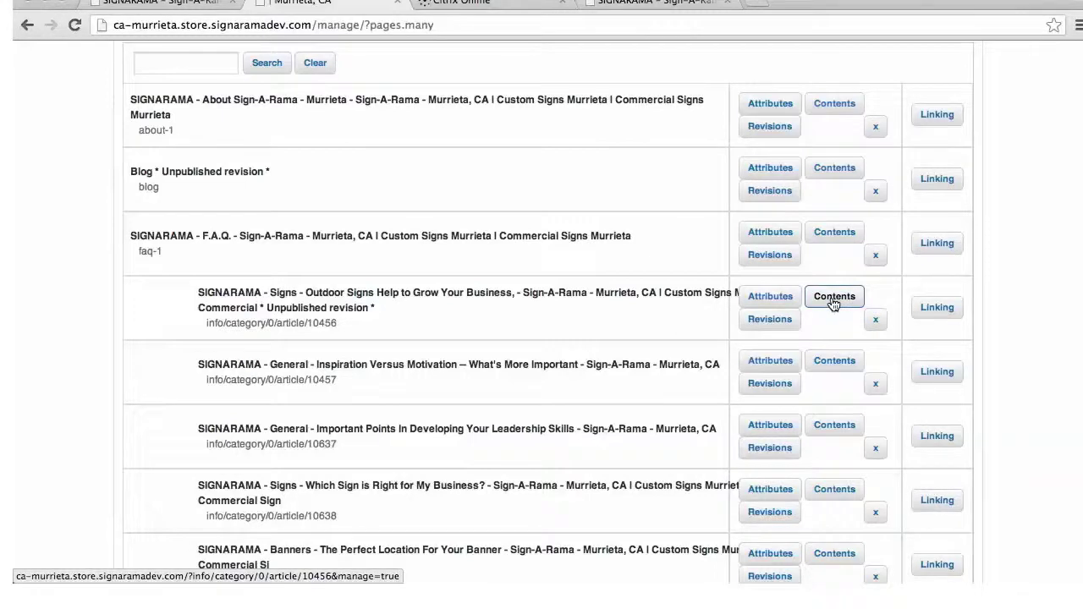
{"action": "left_click", "coordinate": [779, 301]}
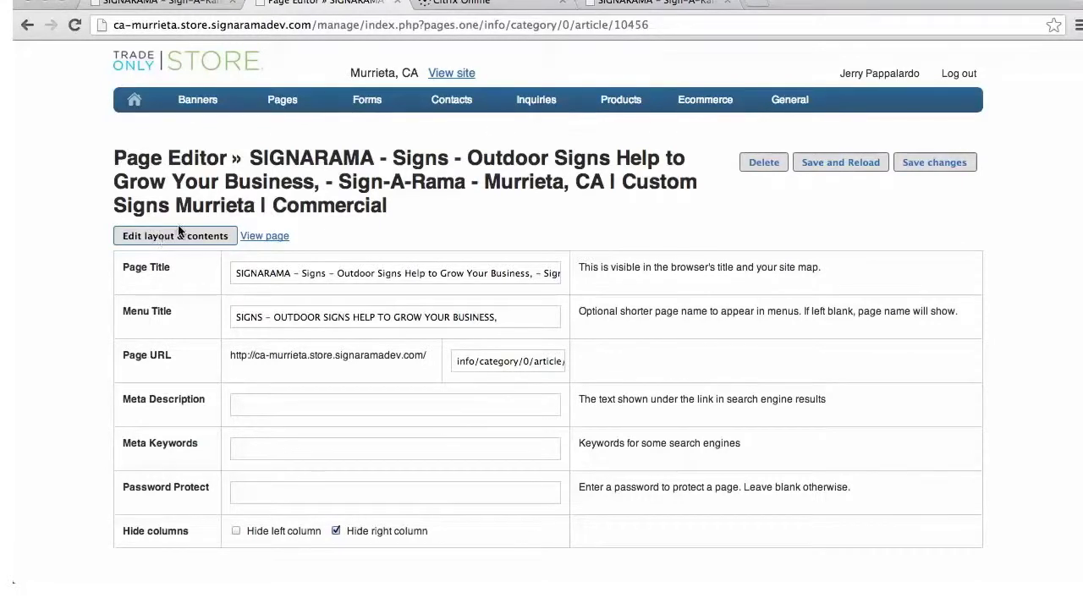
{"action": "mouse_move", "coordinate": [298, 105]}
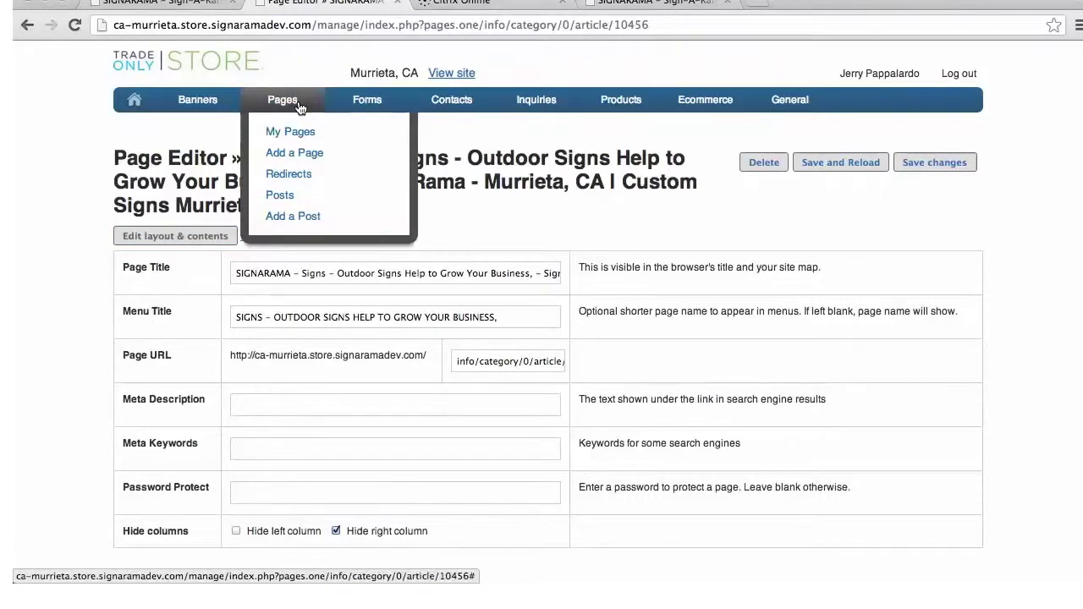
{"action": "left_click", "coordinate": [302, 154]}
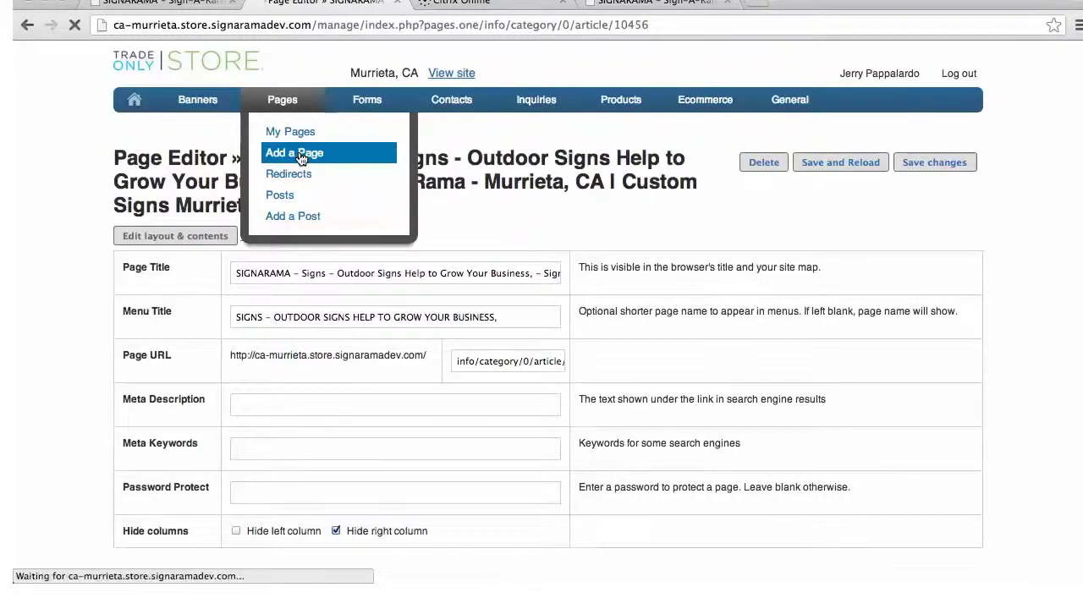
Enter 'Murrieta Custom Signs' as both the Page Title and Menu Title
{"action": "left_click", "coordinate": [263, 208]}
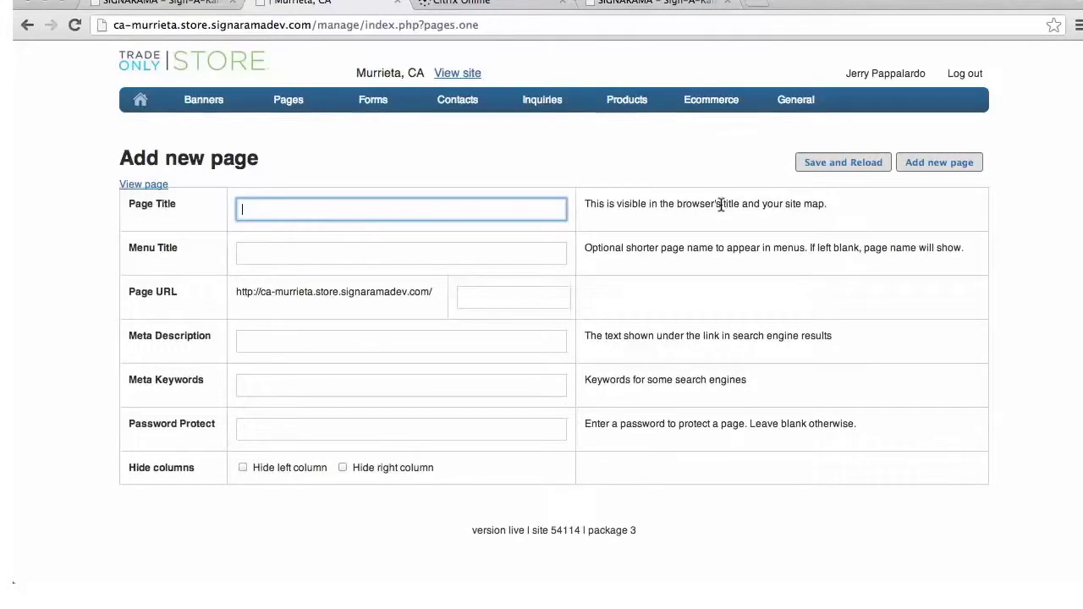
{"action": "type", "text": "Murriet"}
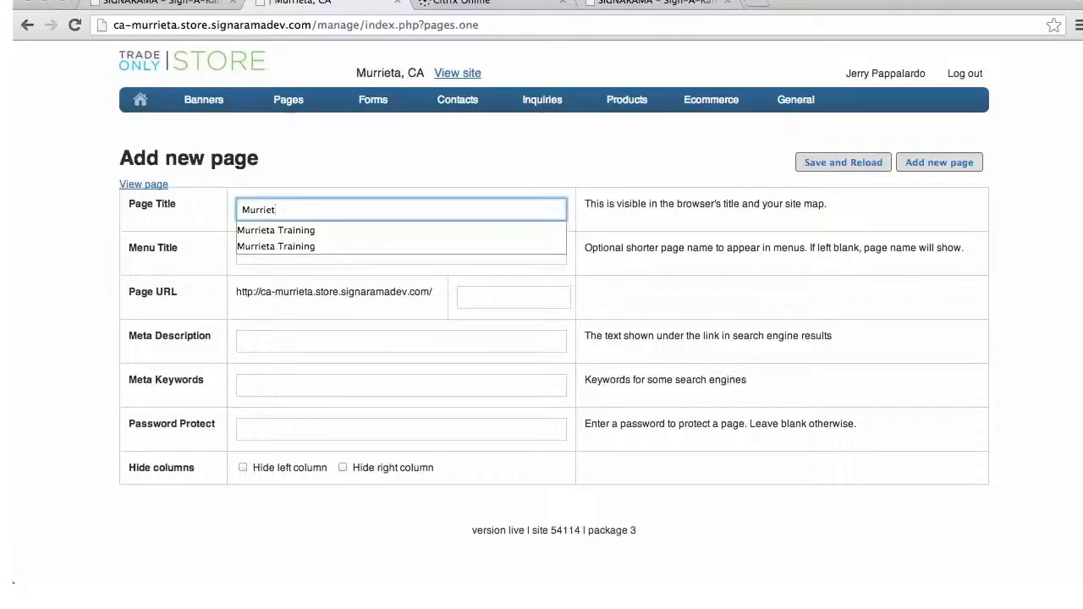
{"action": "type", "text": "a Cu"}
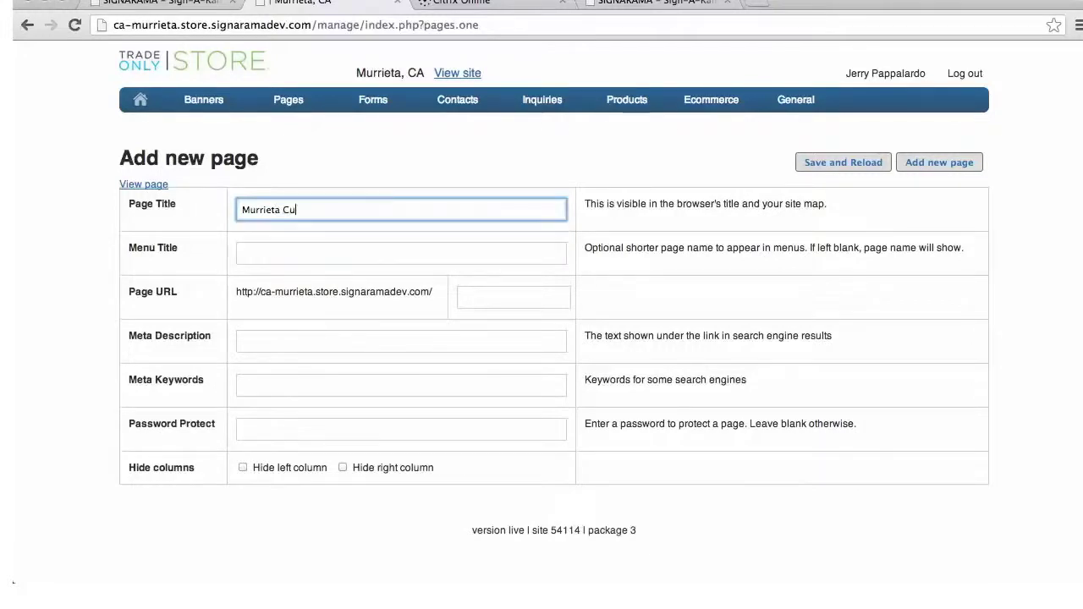
{"action": "type", "text": "stom Signs"}
{"action": "left_click", "coordinate": [244, 252]}
{"action": "type", "text": "Mu"}
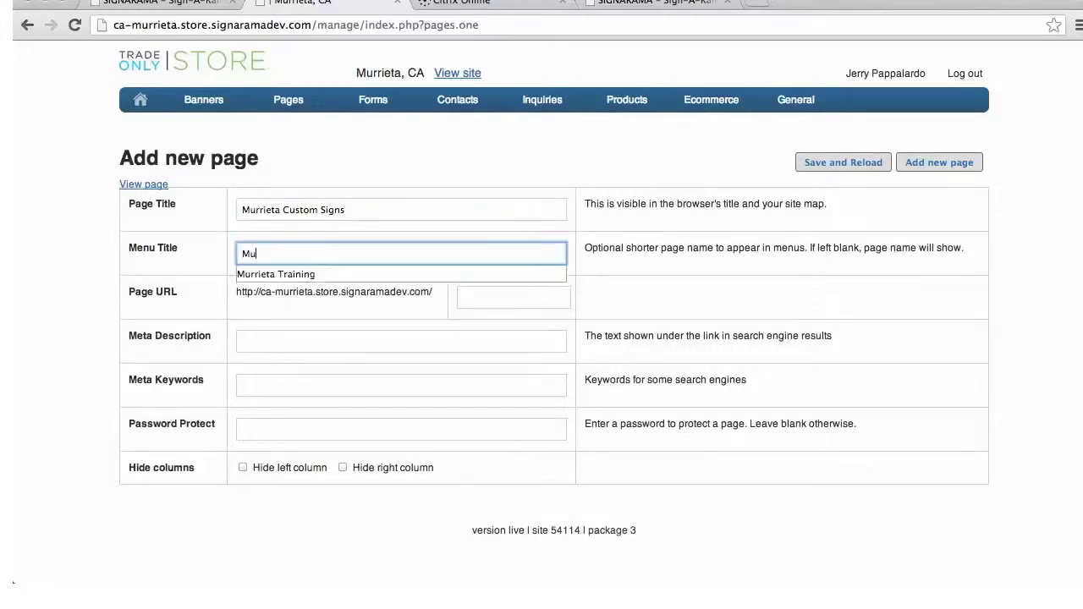
{"action": "type", "text": "rrieta Custom Signs"}
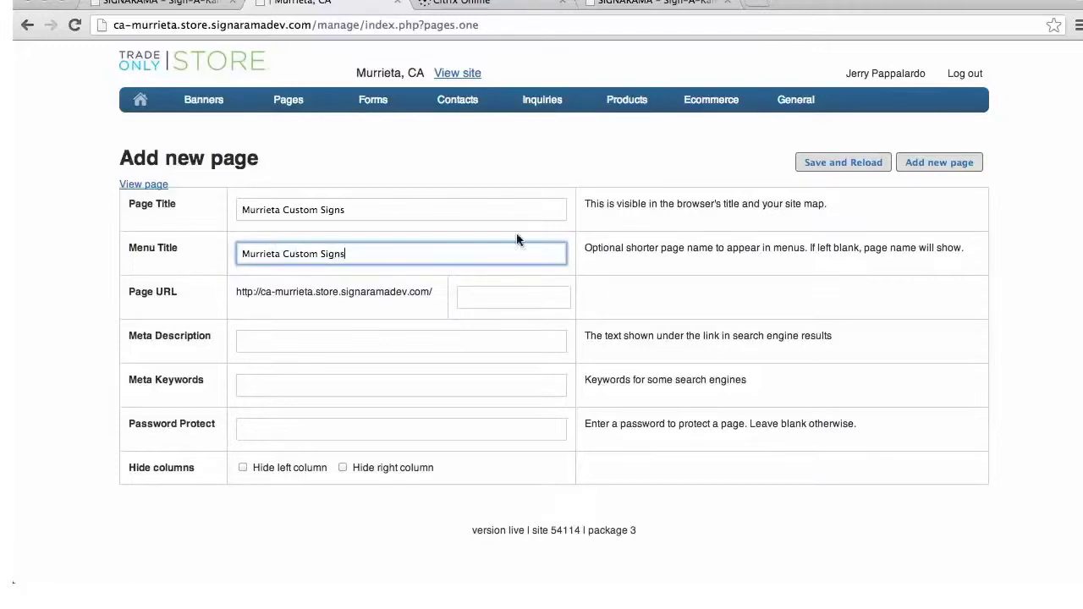
Set the Page URL slug to 'murrieta-custom-signs', correcting the 'murriets' typo
{"action": "left_click", "coordinate": [483, 298]}
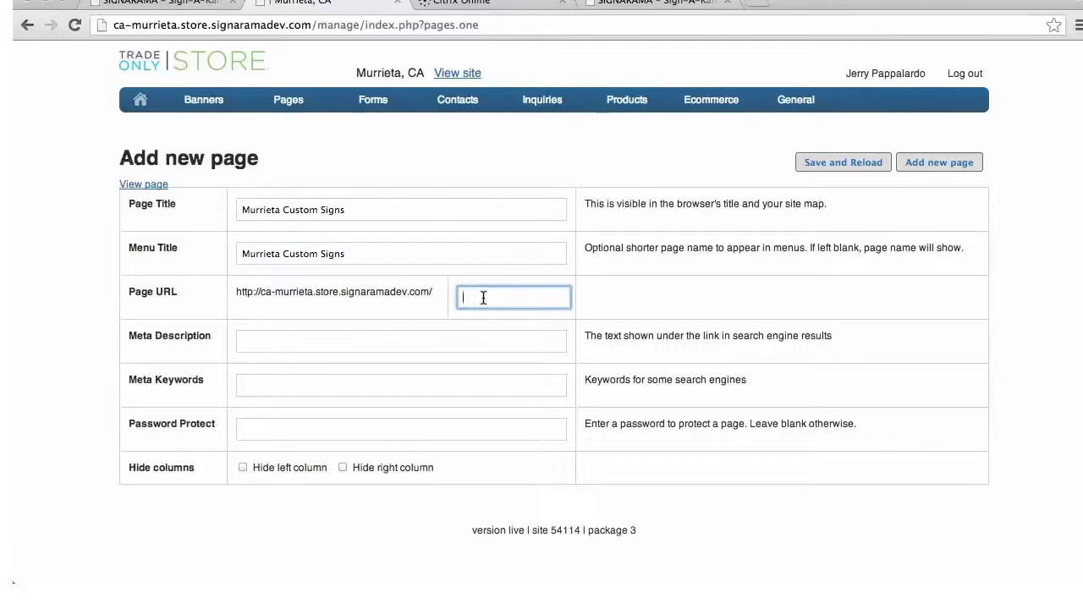
{"action": "type", "text": "murriets-custom-signs"}
{"action": "left_click", "coordinate": [501, 300]}
{"action": "key", "text": "BackSpace"}
{"action": "type", "text": "a"}
{"action": "left_click", "coordinate": [396, 344]}
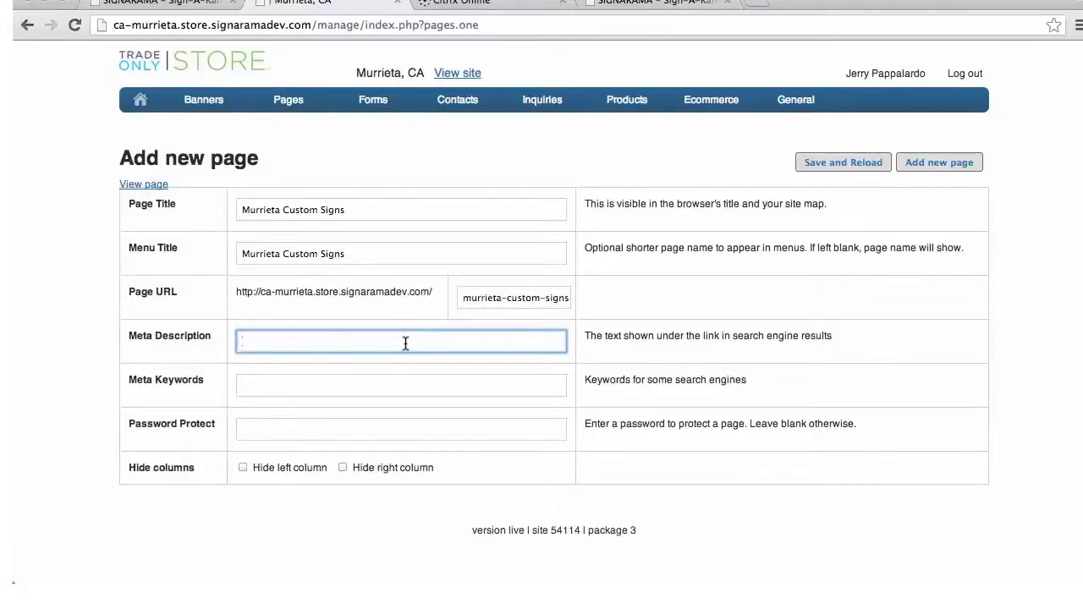
Write a meta description about custom banners and signs by Signarama Murrieta, capitalising Signarama
{"action": "type", "text": "Custom banners, wood and outdoor"}
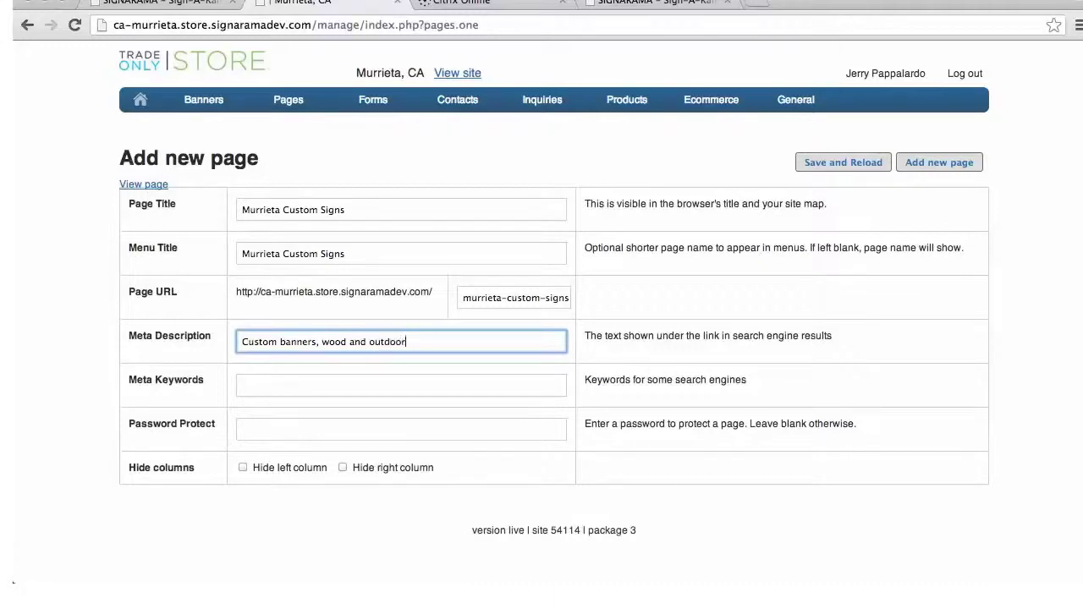
{"action": "type", "text": " sign"}
{"action": "type", "text": "reated "}
{"action": "type", "text": "by "}
{"action": "type", "text": "signarama Mur"}
{"action": "type", "text": "rieta"}
{"action": "type", "text": ", Ca"}
{"action": "type", "text": "l"}
{"action": "left_click", "coordinate": [463, 342]}
{"action": "key", "text": "BackSpace"}
{"action": "type", "text": "S"}
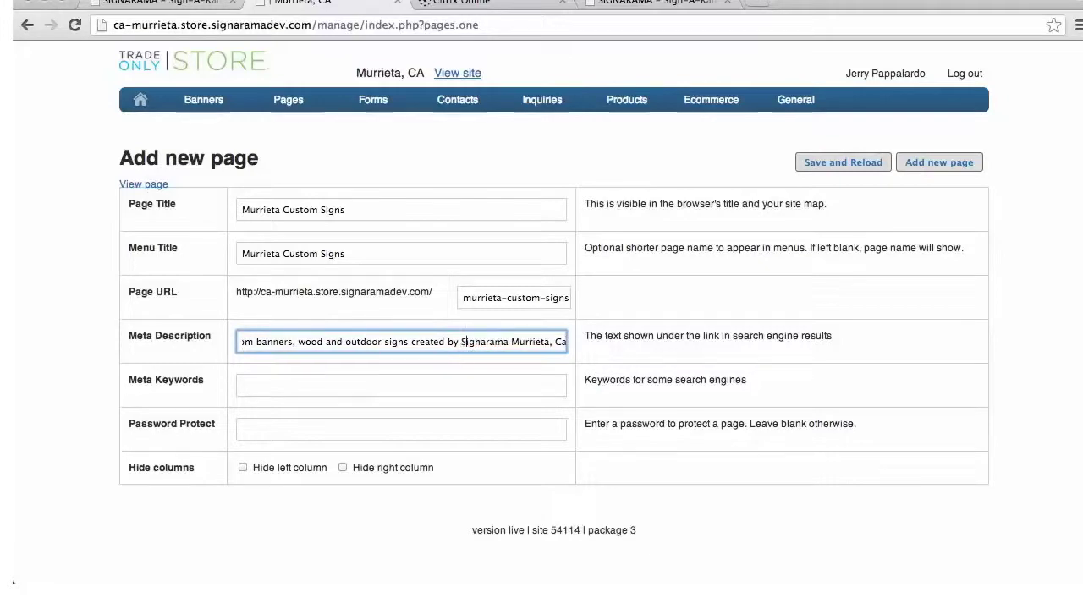
Enter banners, wood, vinyl and signs meta keywords ending 'Murrieta, CA.' and hide the right column
{"action": "left_click", "coordinate": [359, 385]}
{"action": "type", "text": "banners, w"}
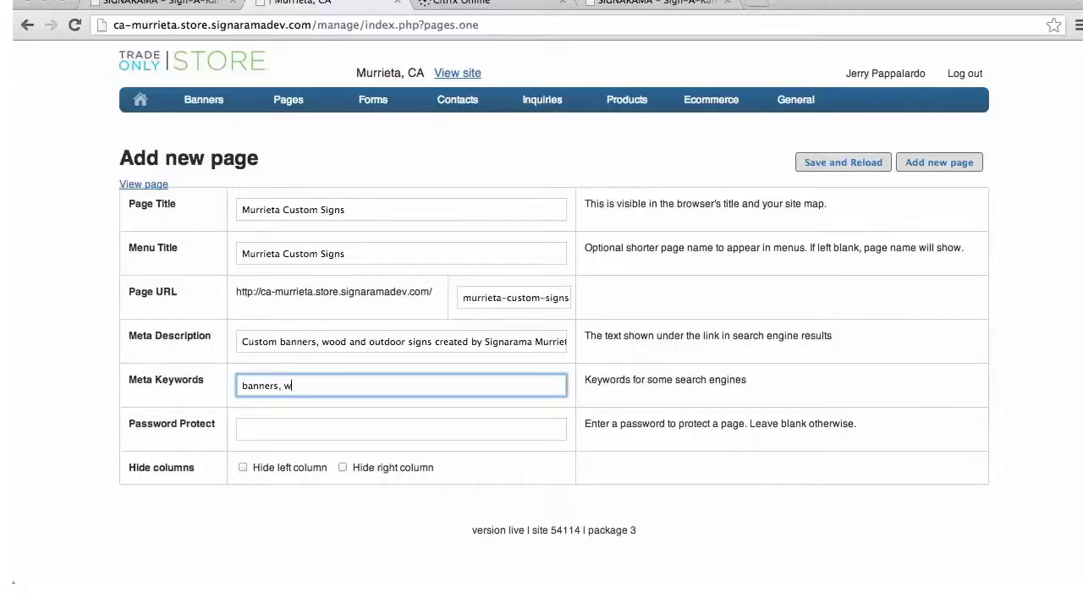
{"action": "type", "text": "ood, vyinyl, outdoor signs, indoor signs"}
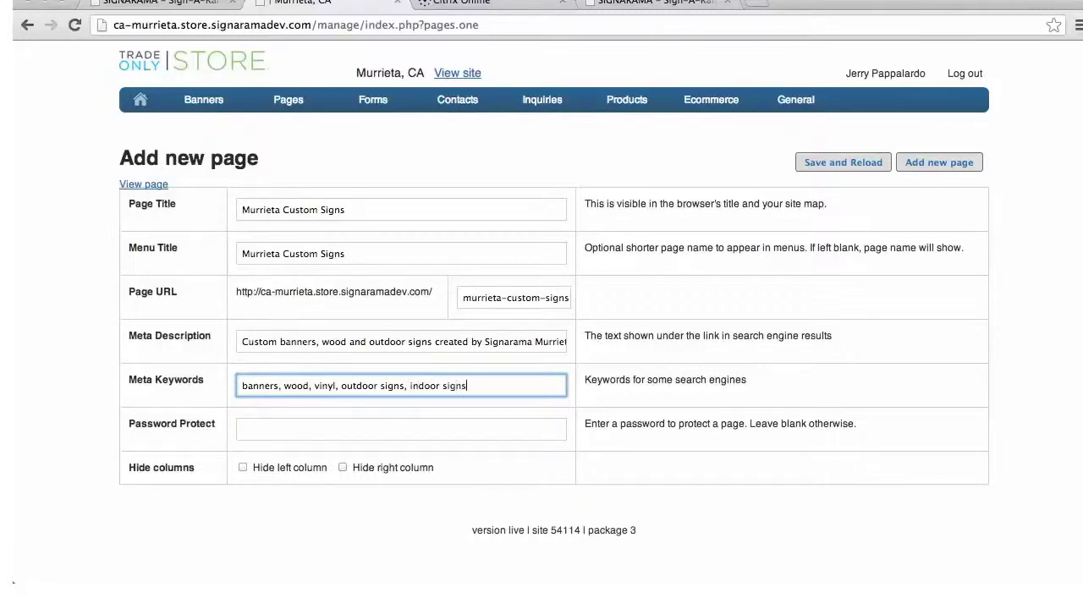
{"action": "type", "text": ", Murrieta, CA."}
{"action": "left_click", "coordinate": [343, 467]}
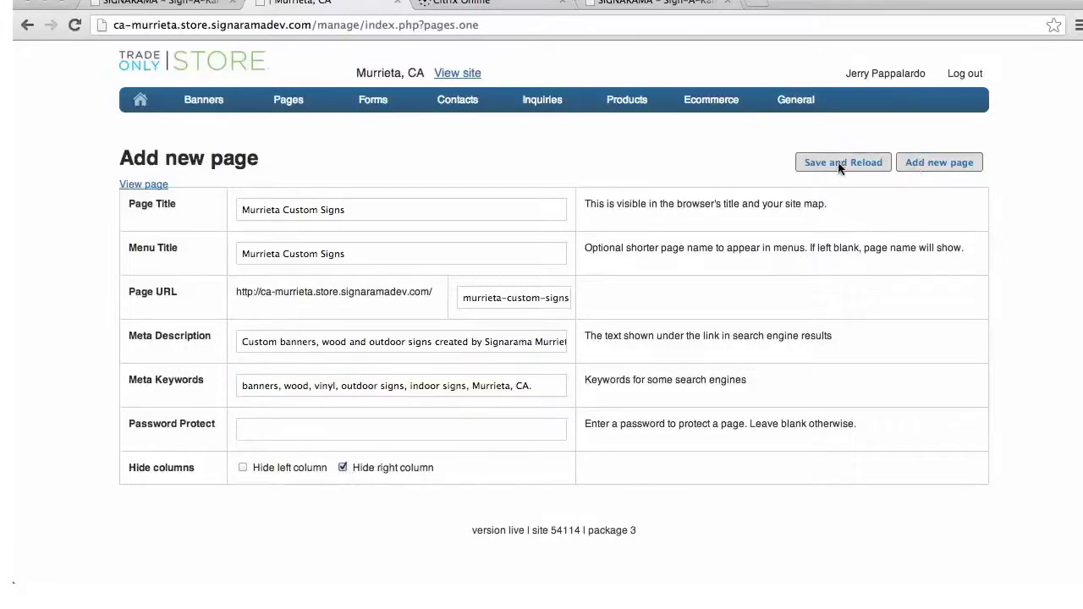
Create the Murrieta Custom Signs page, enter layout editing, dismiss the notice, and edit the Page text module
{"action": "left_click", "coordinate": [925, 167]}
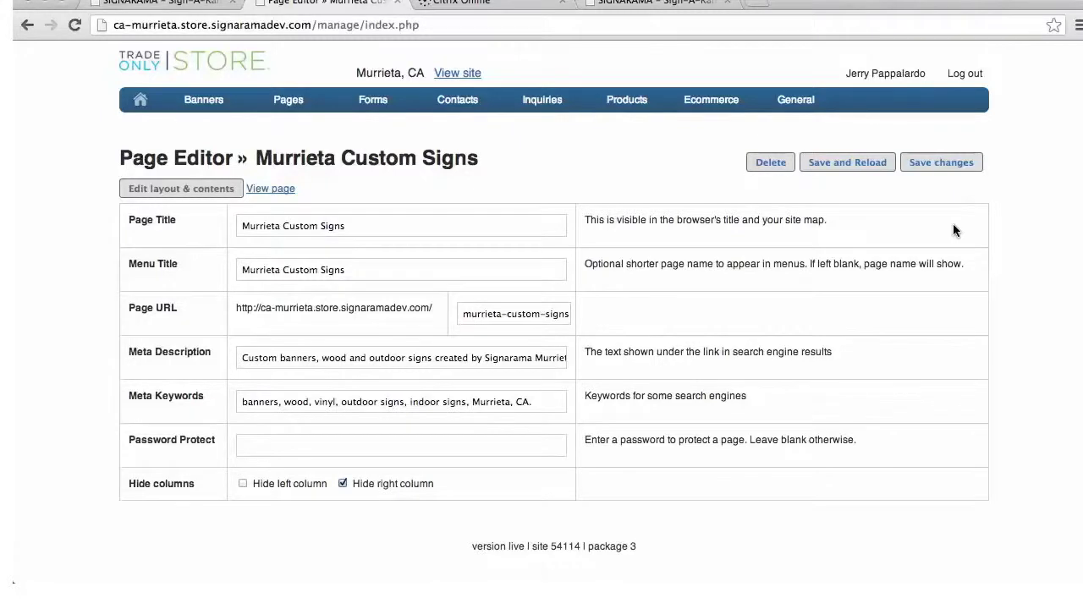
{"action": "left_click", "coordinate": [208, 190]}
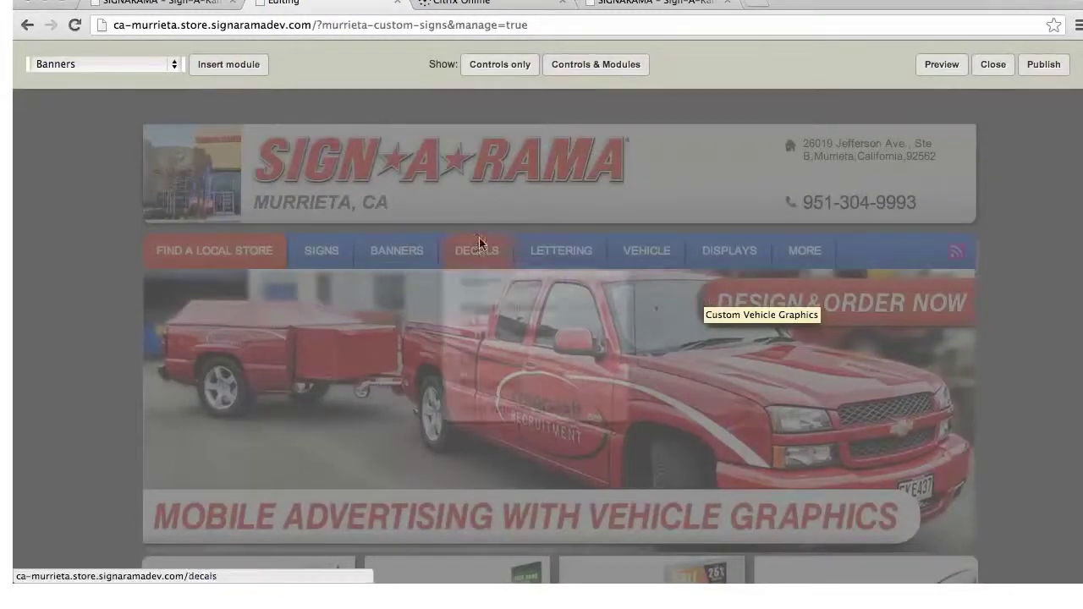
{"action": "scroll", "coordinate": [743, 303], "scroll_direction": "down", "scroll_amount": 5}
{"action": "scroll", "coordinate": [743, 304], "scroll_direction": "down", "scroll_amount": 4}
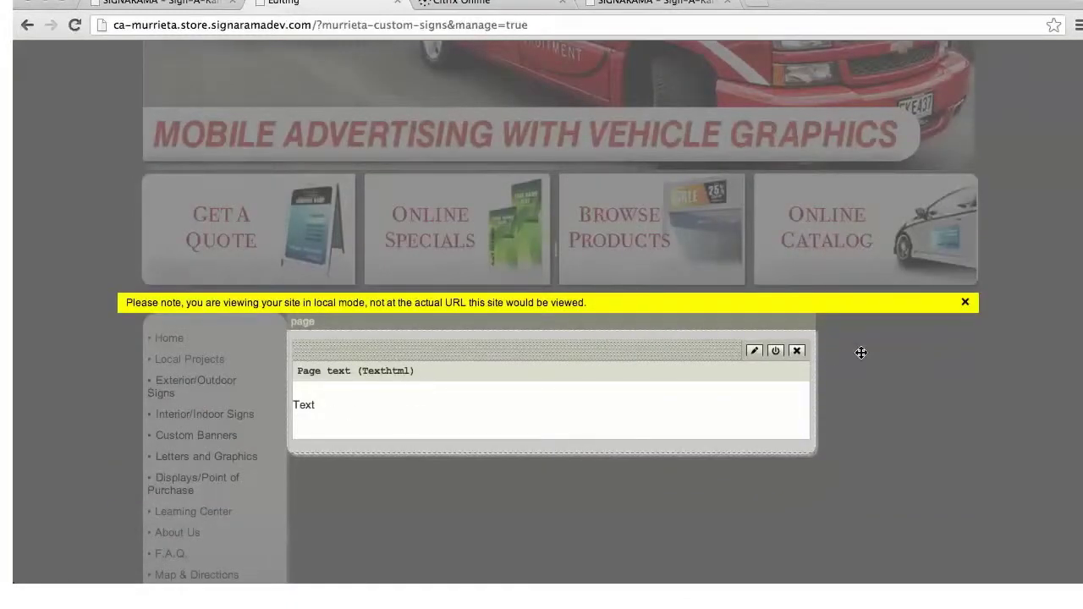
{"action": "left_click", "coordinate": [966, 303]}
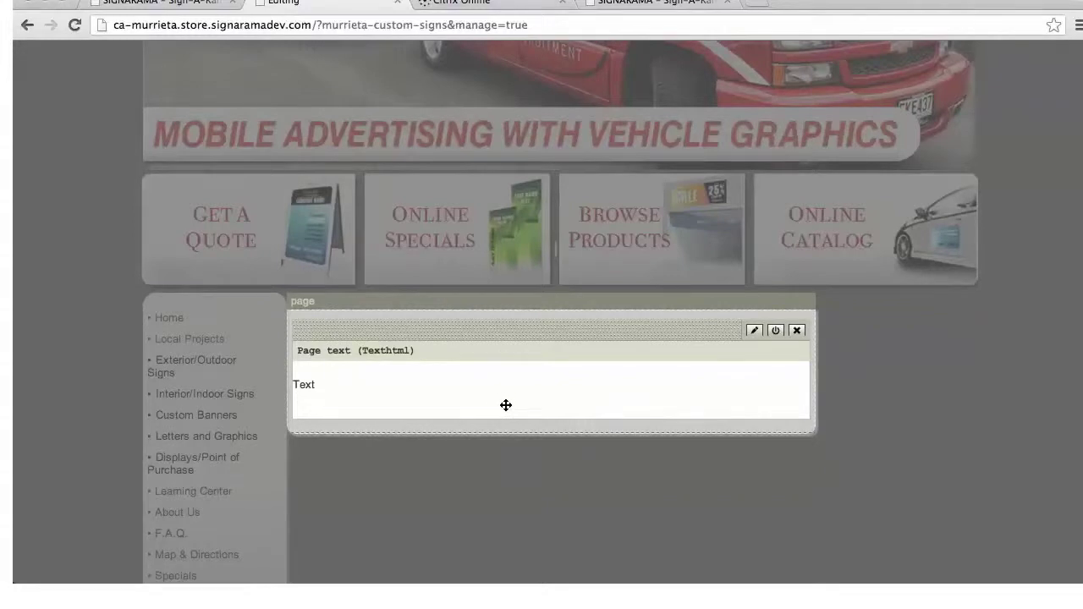
{"action": "left_click", "coordinate": [754, 331]}
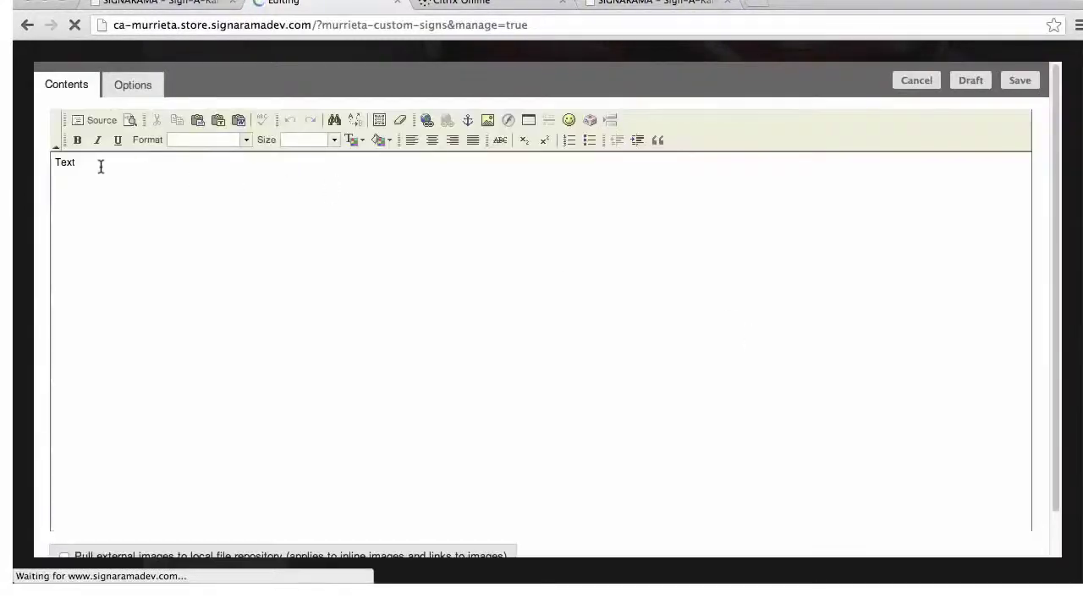
Replace the placeholder 'Text' with 'Custom Signs' and make it bold
{"action": "left_click", "coordinate": [106, 168]}
{"action": "key", "text": "BackSpace"}
{"action": "key", "text": "BackSpace"}
{"action": "key", "text": "BackSpace"}
{"action": "key", "text": "BackSpace"}
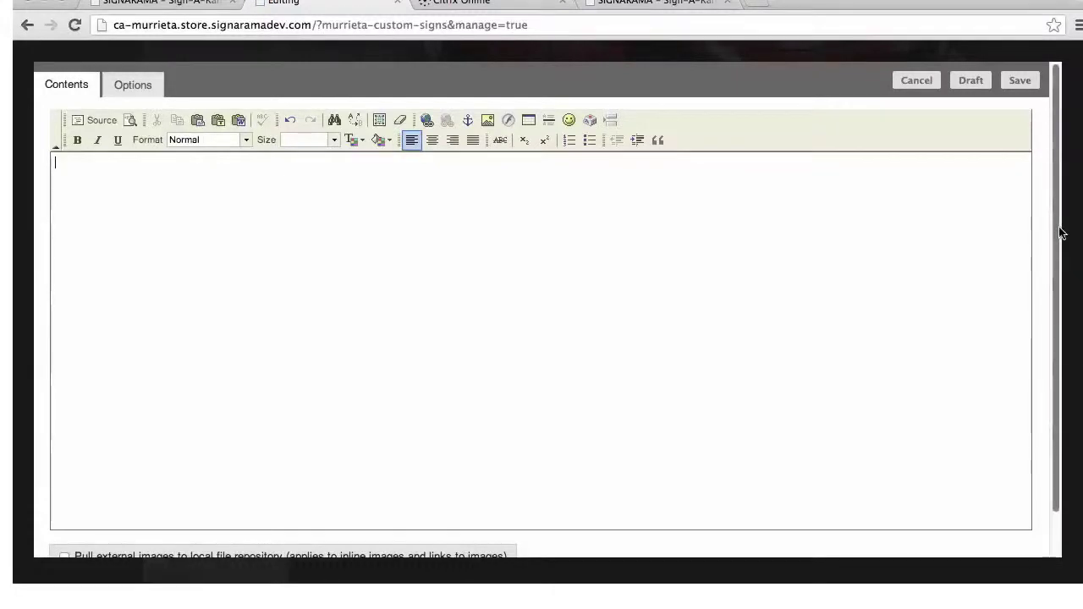
{"action": "type", "text": "Custom Signs"}
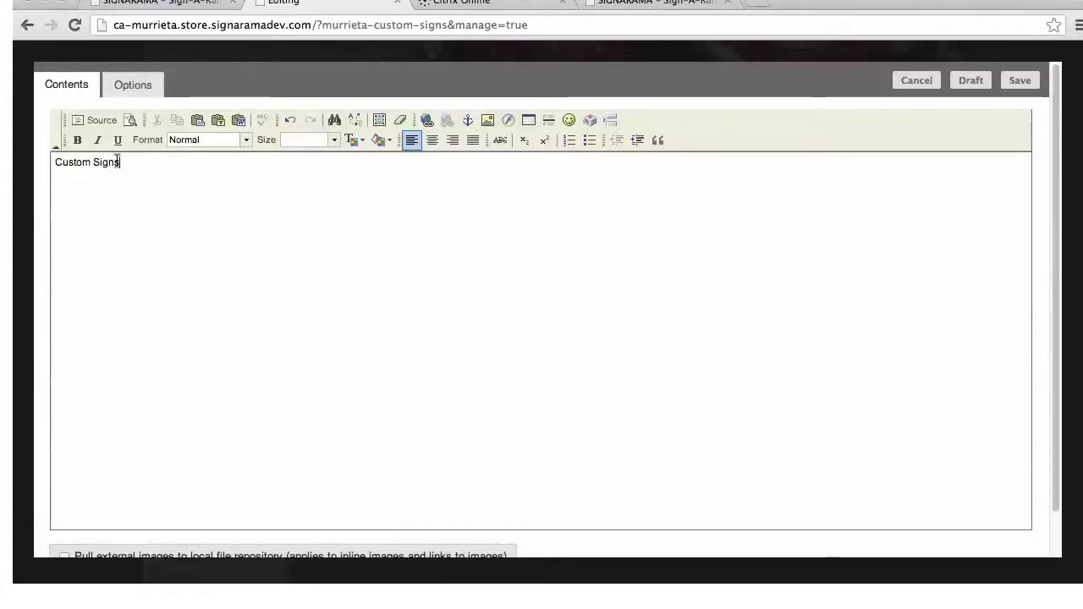
{"action": "left_click_drag", "start_coordinate": [139, 166], "coordinate": [42, 164]}
{"action": "left_click", "coordinate": [77, 139]}
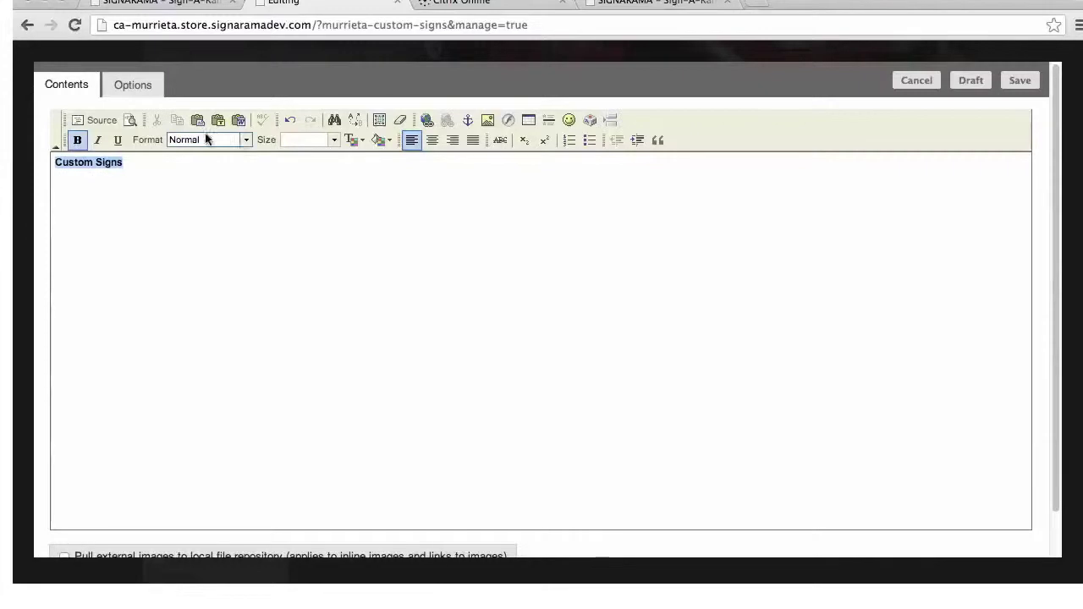
Format Custom Signs as Heading 1 and add a new line below it for an image
{"action": "left_click", "coordinate": [244, 141]}
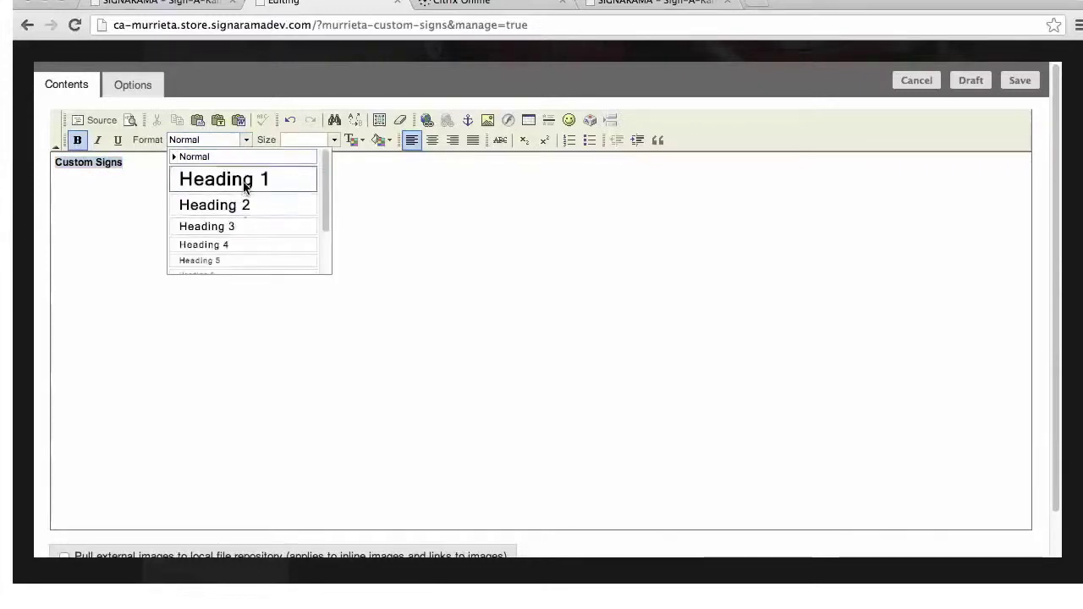
{"action": "left_click", "coordinate": [252, 178]}
{"action": "left_click", "coordinate": [186, 219]}
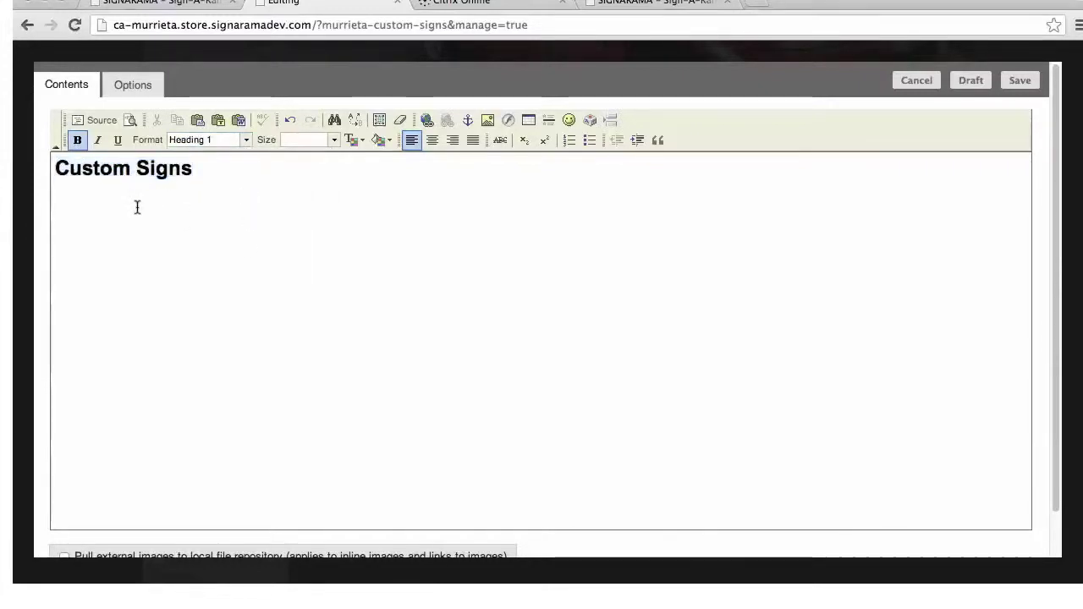
{"action": "key", "text": "Return"}
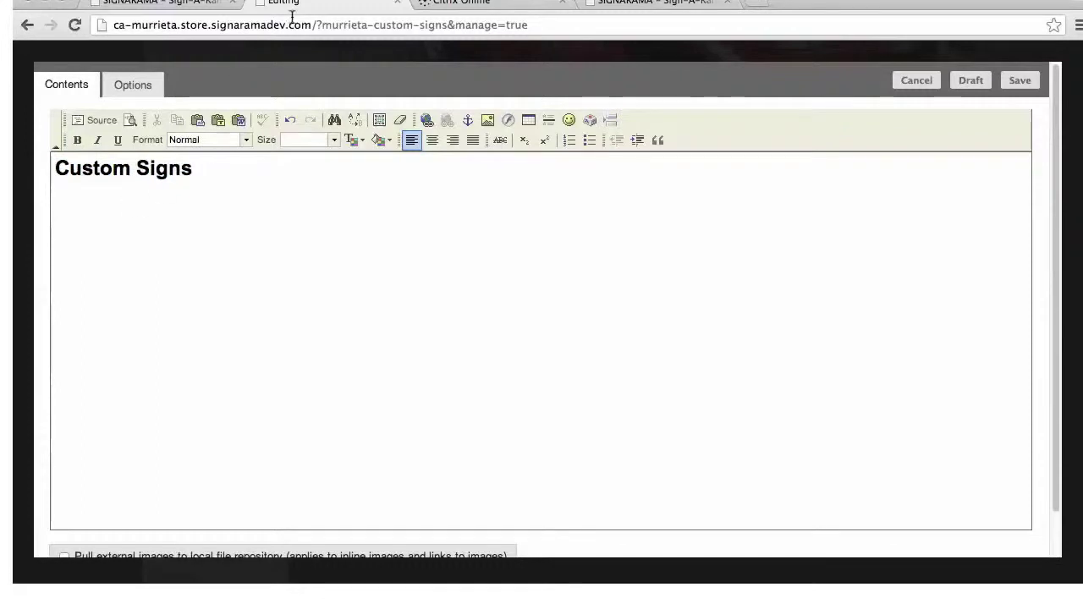
{"action": "left_click", "coordinate": [489, 121]}
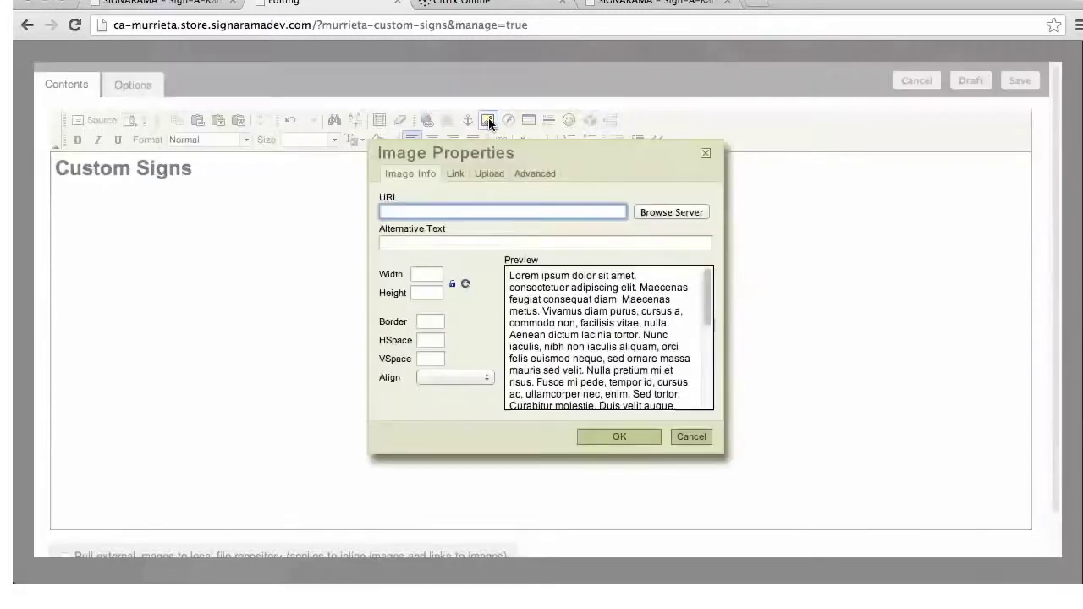
Insert catcherindex.jpg from the server below the heading and select the inserted image
{"action": "left_click", "coordinate": [663, 212]}
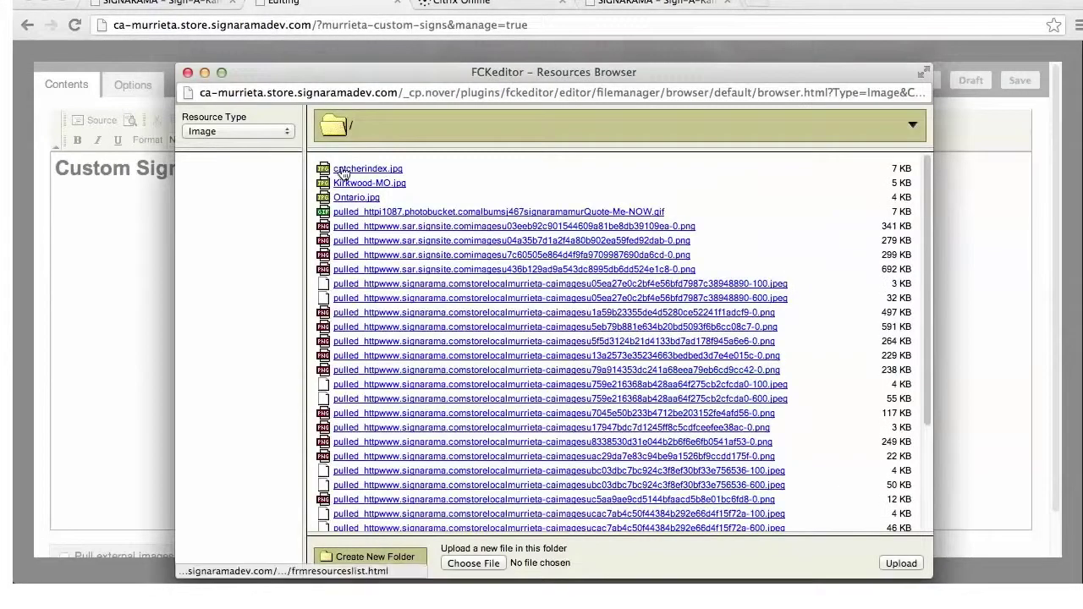
{"action": "left_click", "coordinate": [353, 170]}
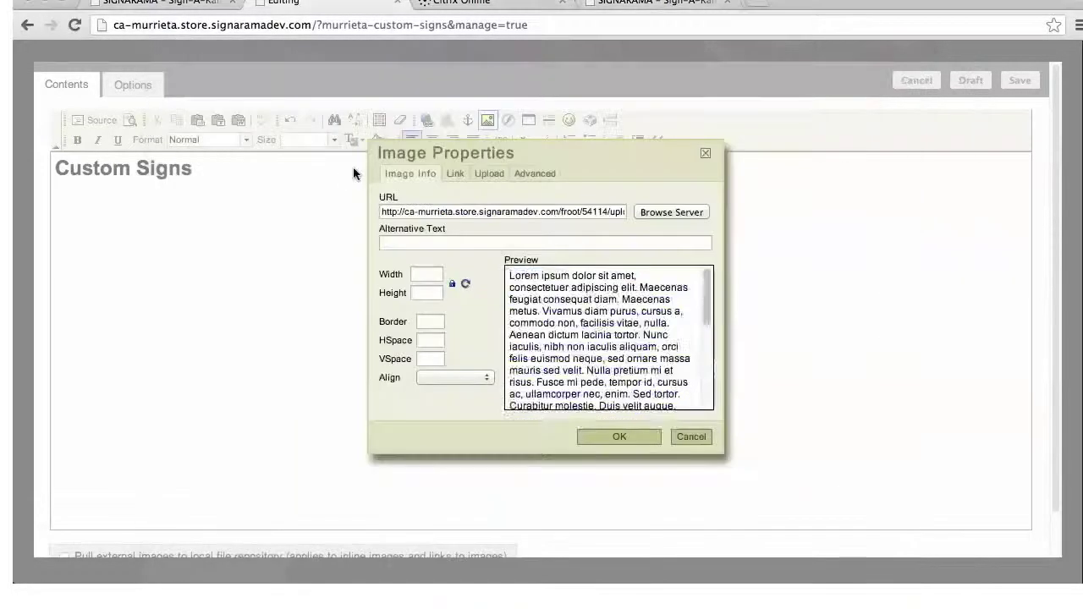
{"action": "left_click", "coordinate": [635, 437]}
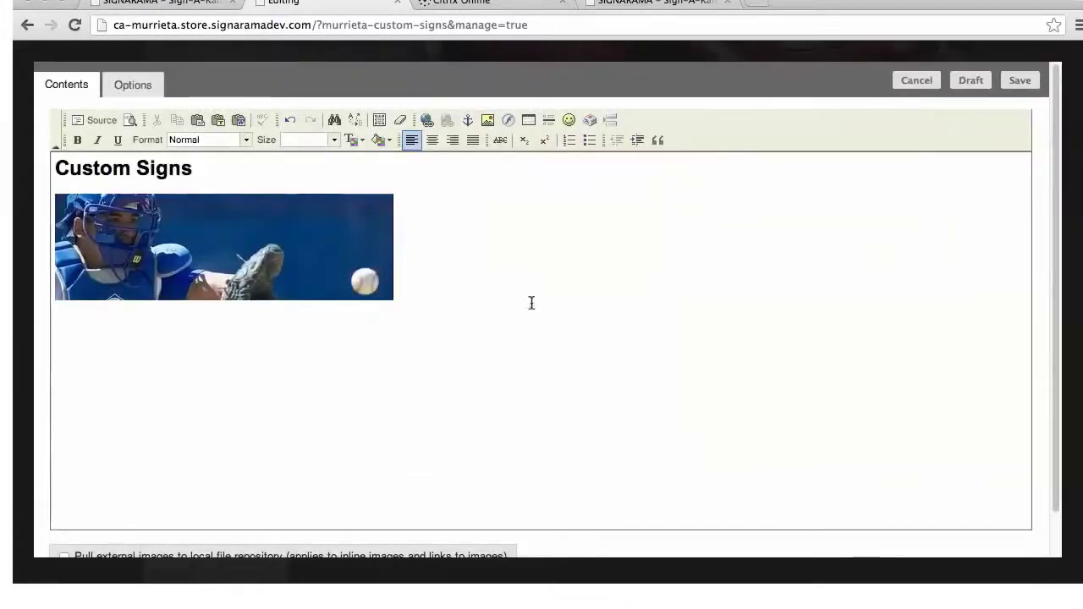
{"action": "key", "text": "shift+Left"}
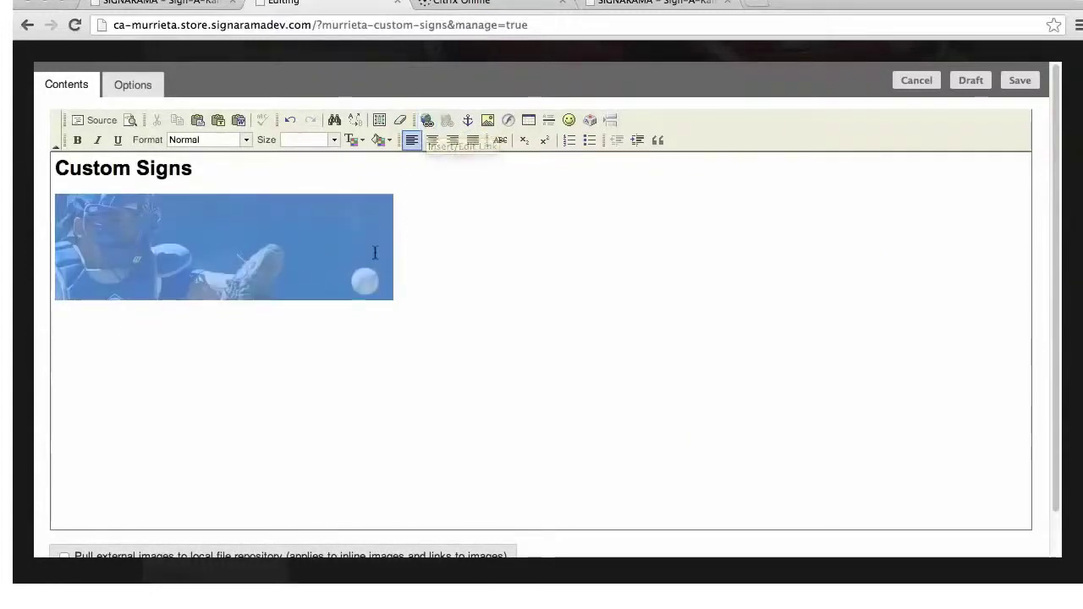
Start a link on the catcher image and set its Link Type to E-Mail
{"action": "left_click", "coordinate": [428, 120]}
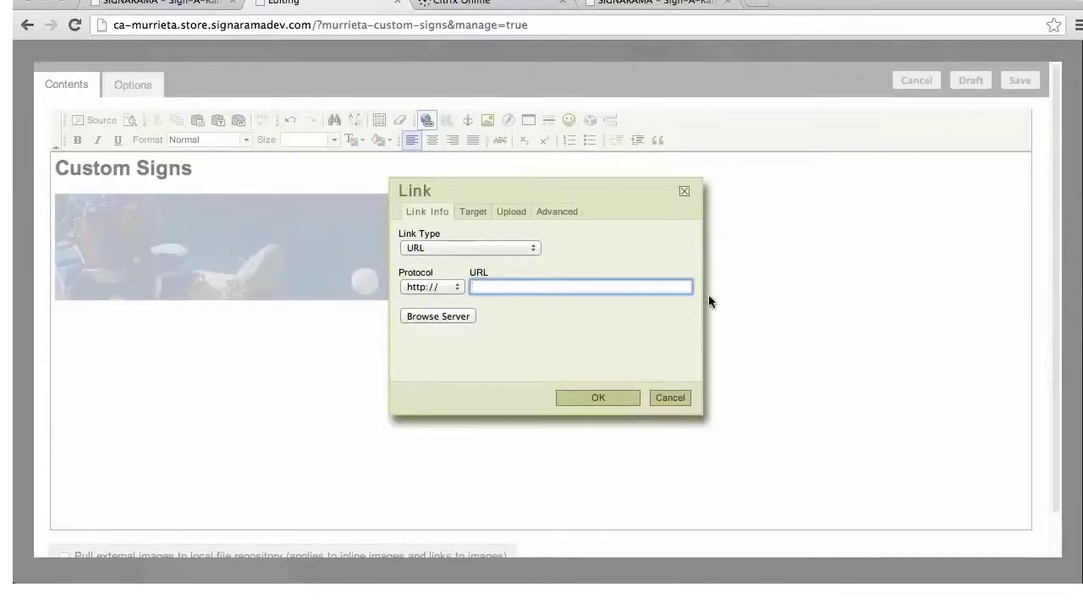
{"action": "left_click", "coordinate": [530, 248]}
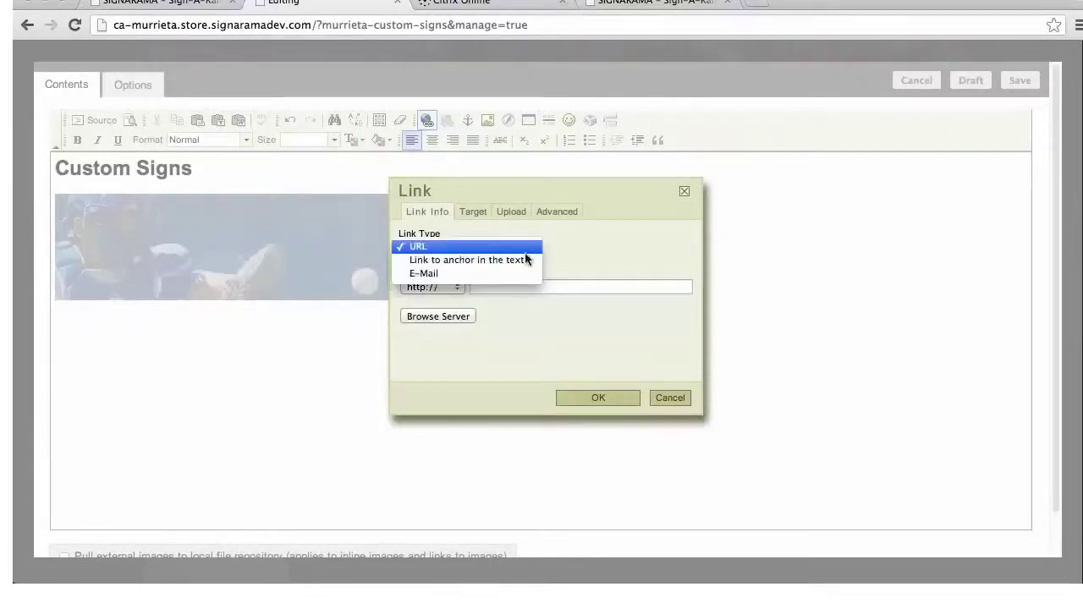
{"action": "left_click", "coordinate": [605, 261]}
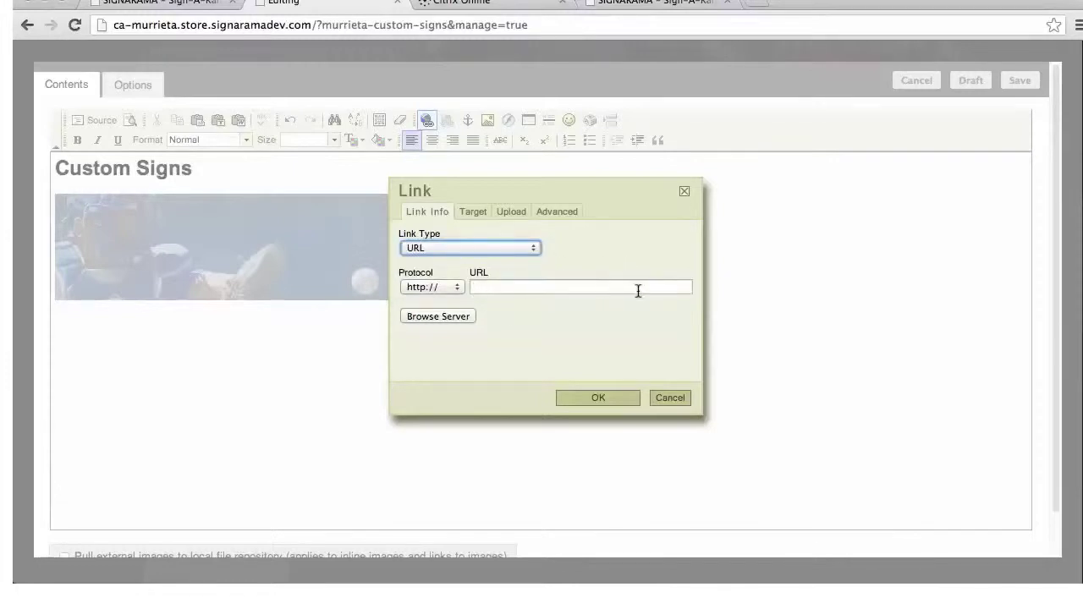
{"action": "left_click", "coordinate": [534, 248]}
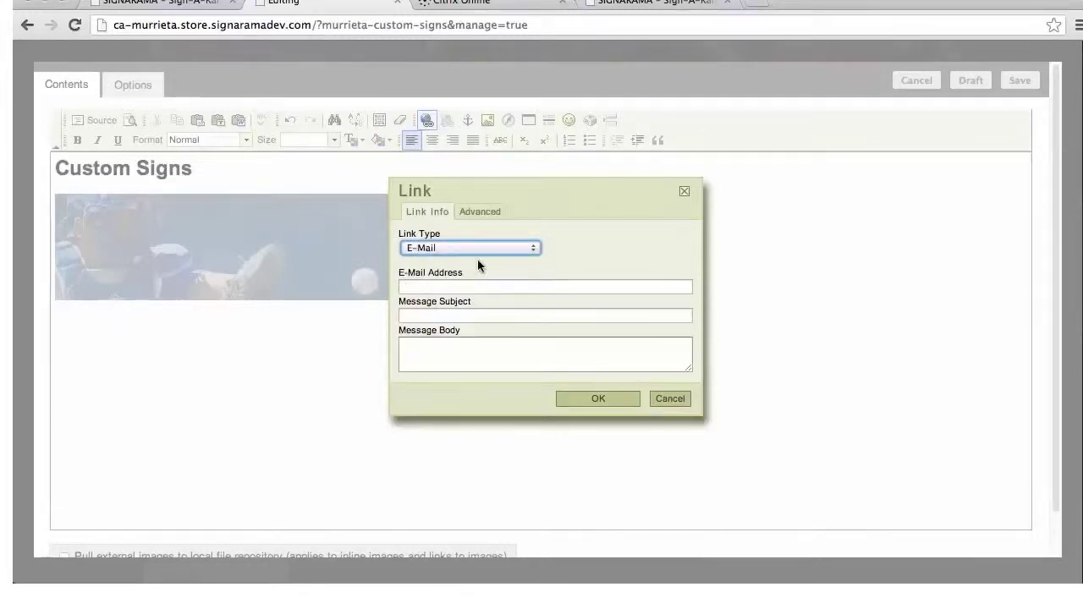
Cancel the pending link and select the Custom Signs heading text
{"action": "left_click", "coordinate": [684, 402]}
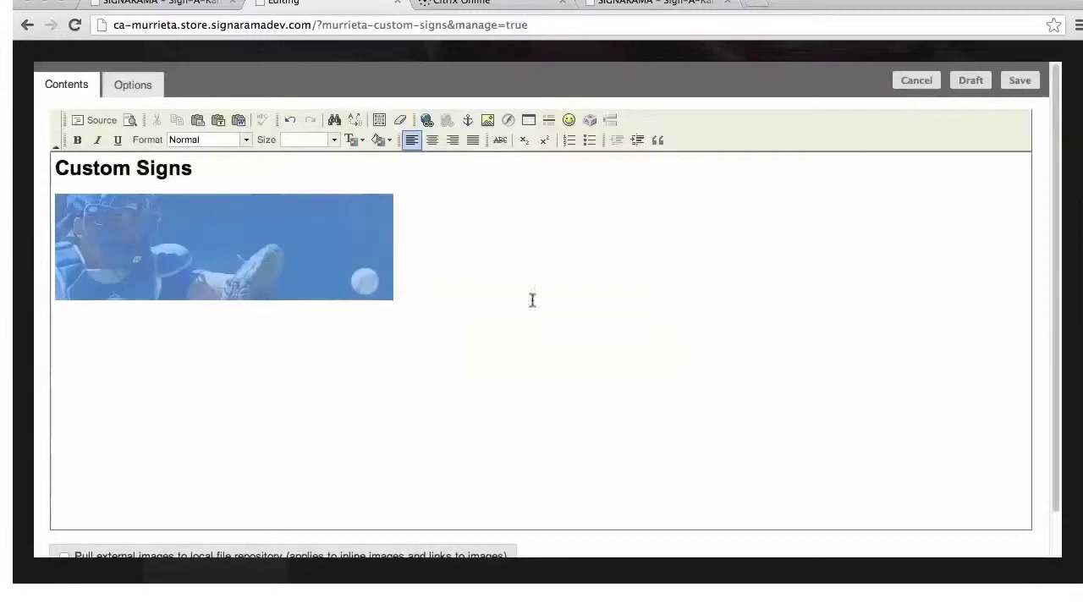
{"action": "left_click", "coordinate": [215, 175]}
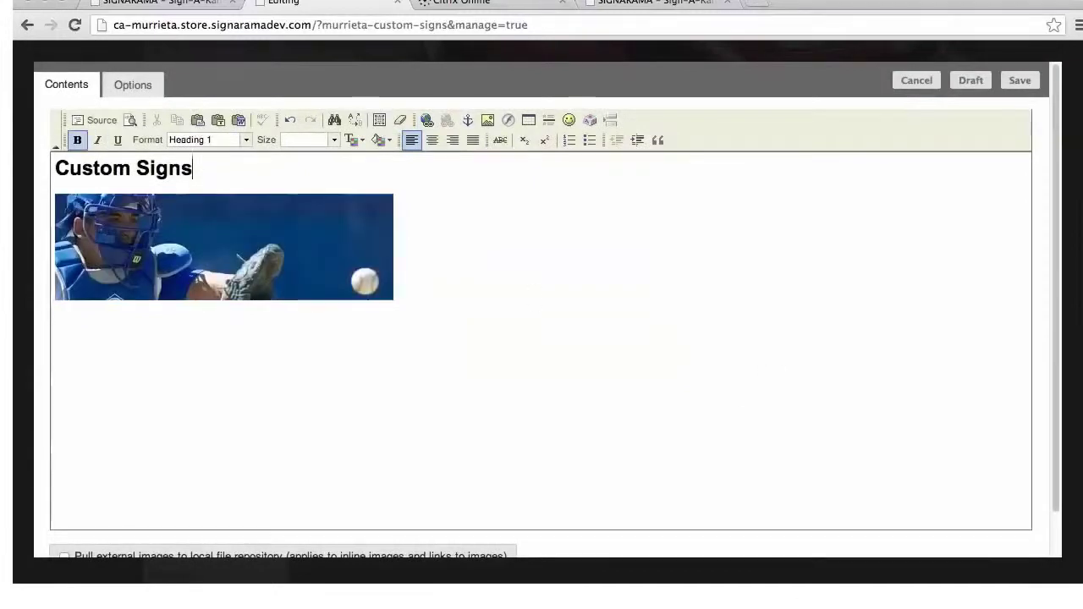
{"action": "left_click_drag", "start_coordinate": [193, 170], "coordinate": [54, 169]}
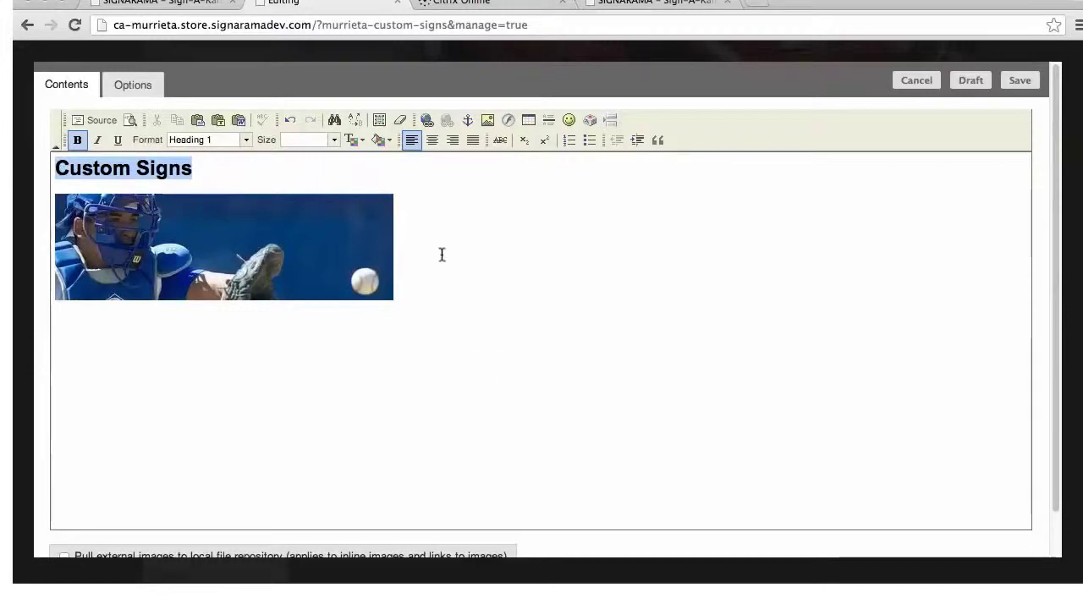
Review the heading link's Target options, then cancel so the heading stays unlinked
{"action": "left_click", "coordinate": [426, 122]}
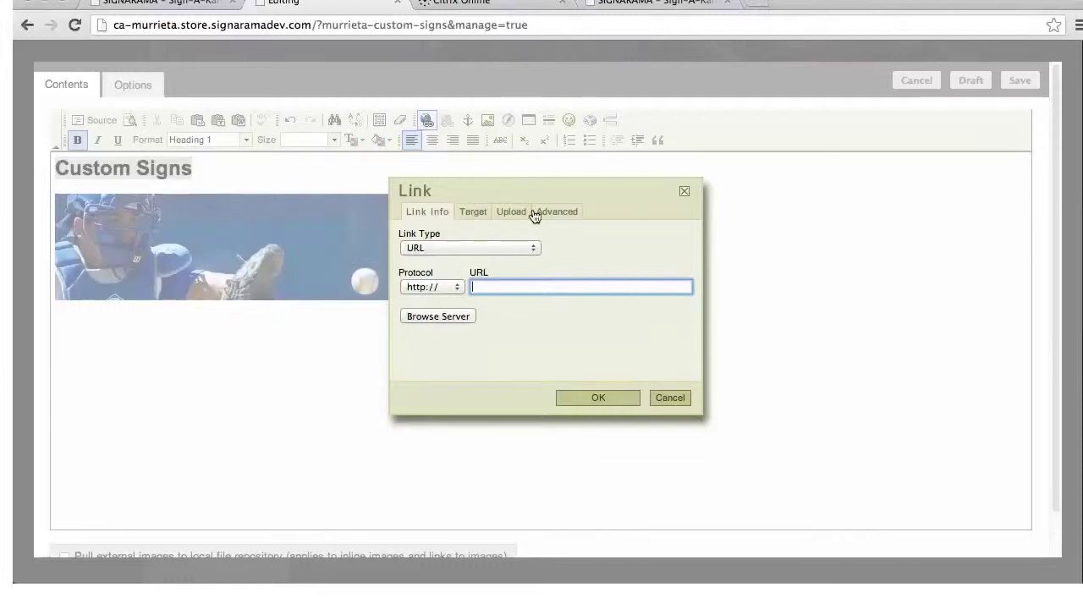
{"action": "left_click", "coordinate": [471, 213]}
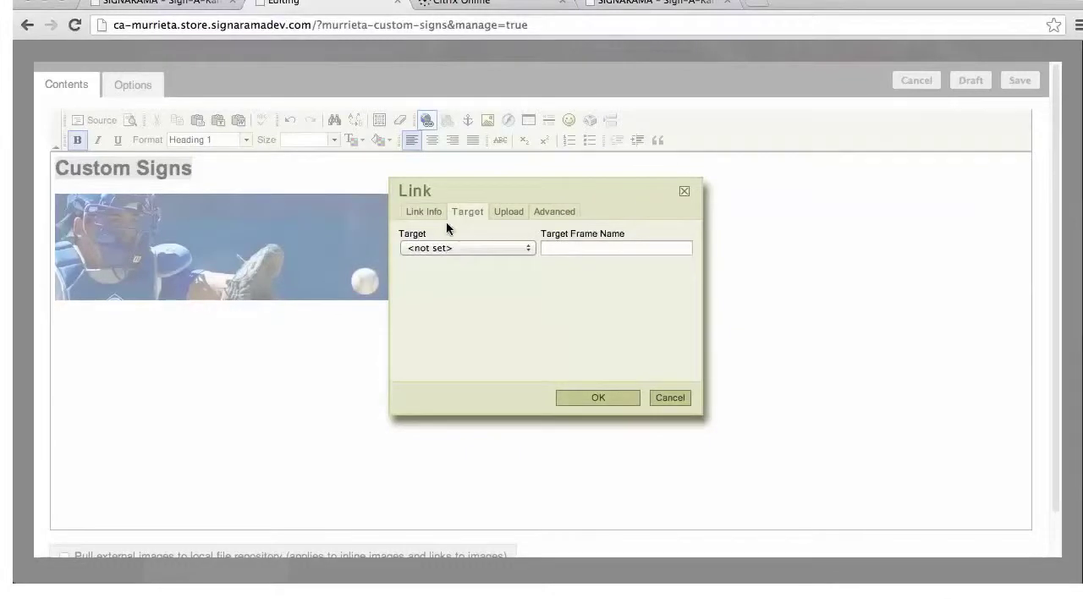
{"action": "left_click", "coordinate": [526, 250]}
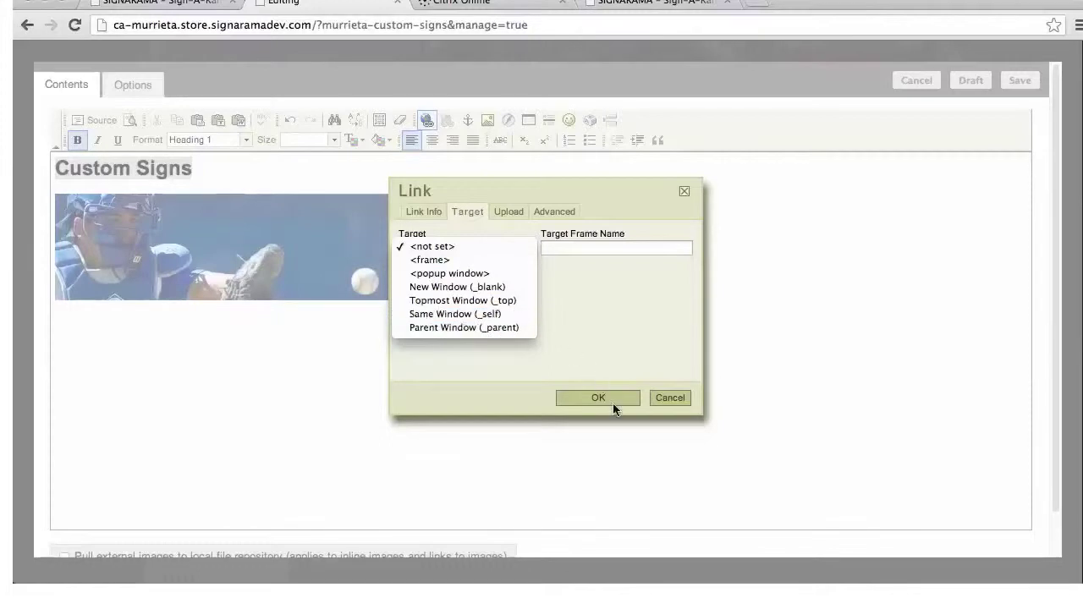
{"action": "left_click", "coordinate": [675, 398]}
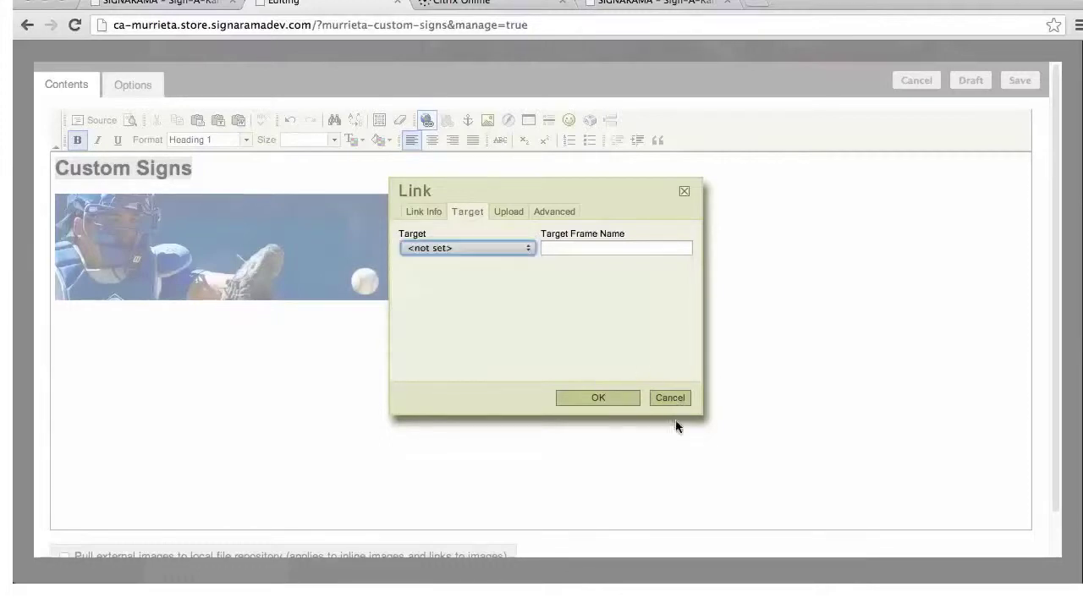
{"action": "left_click", "coordinate": [668, 394]}
{"action": "left_click", "coordinate": [342, 440]}
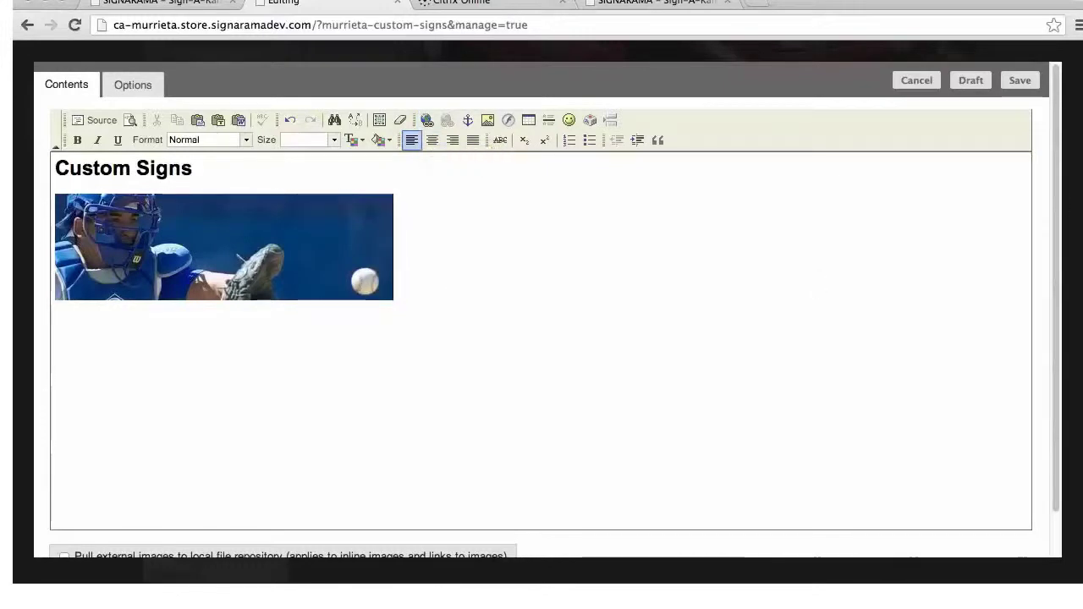
Save the page text edits and return to the layout editing toolbar
{"action": "left_click", "coordinate": [1024, 83]}
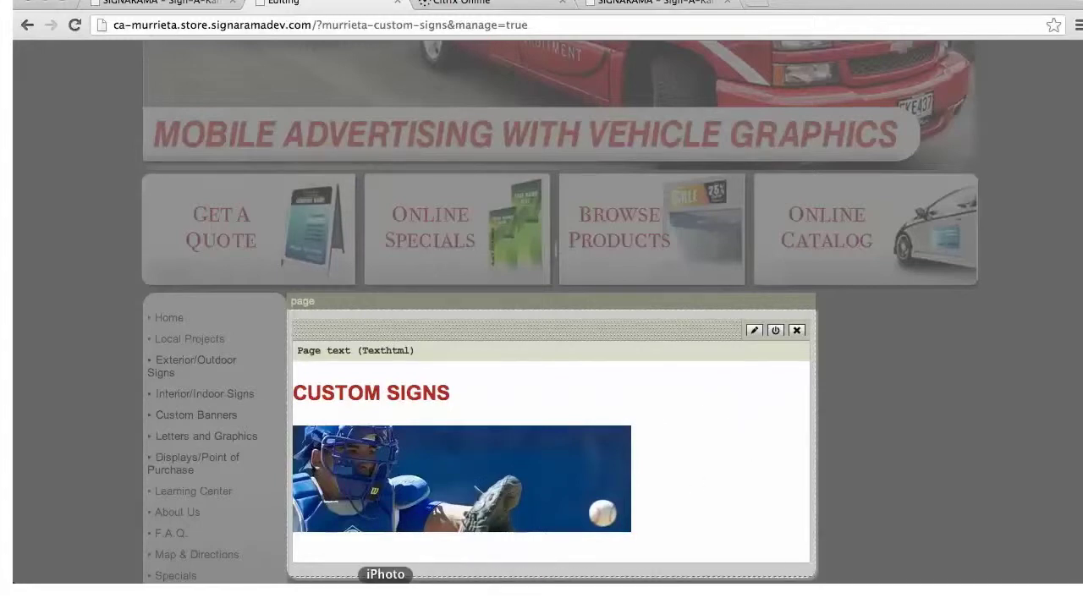
{"action": "scroll", "coordinate": [525, 279], "scroll_direction": "up", "scroll_amount": 10}
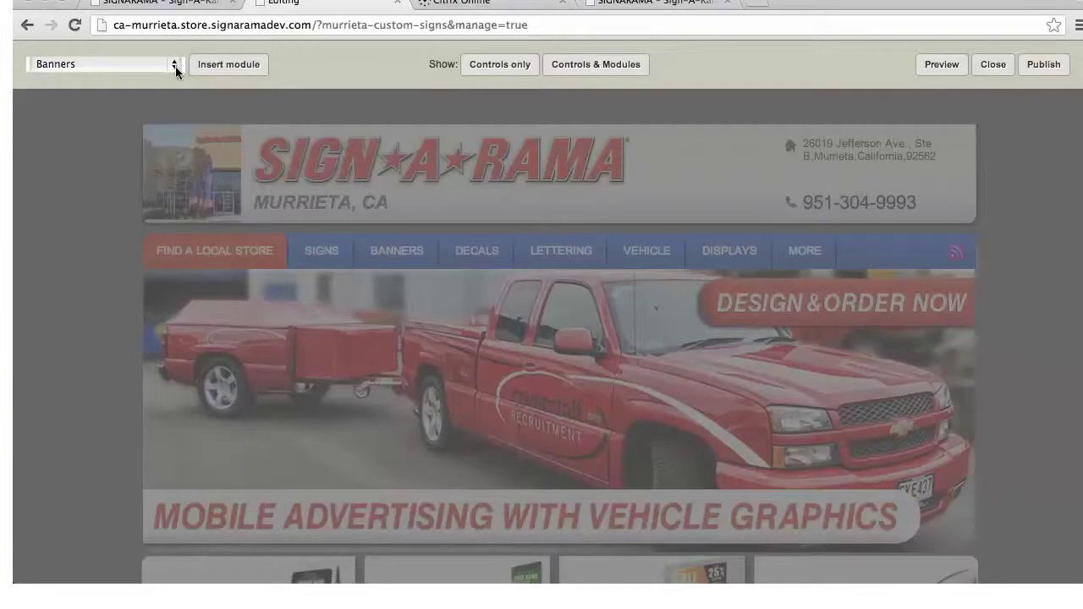
Choose Google Map from the module type dropdown
{"action": "left_click", "coordinate": [177, 71]}
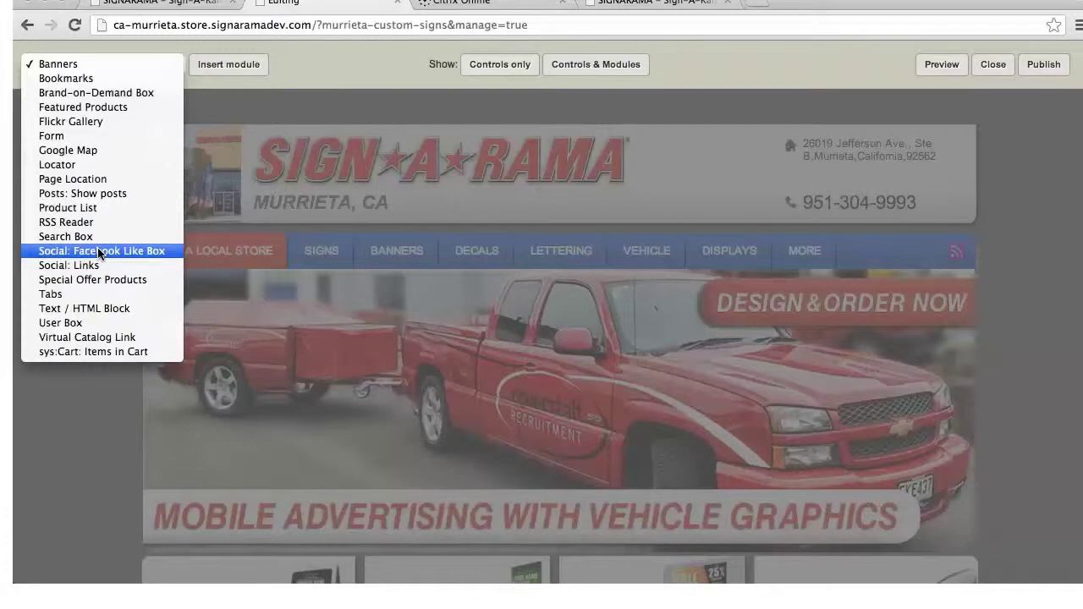
{"action": "left_click", "coordinate": [92, 150]}
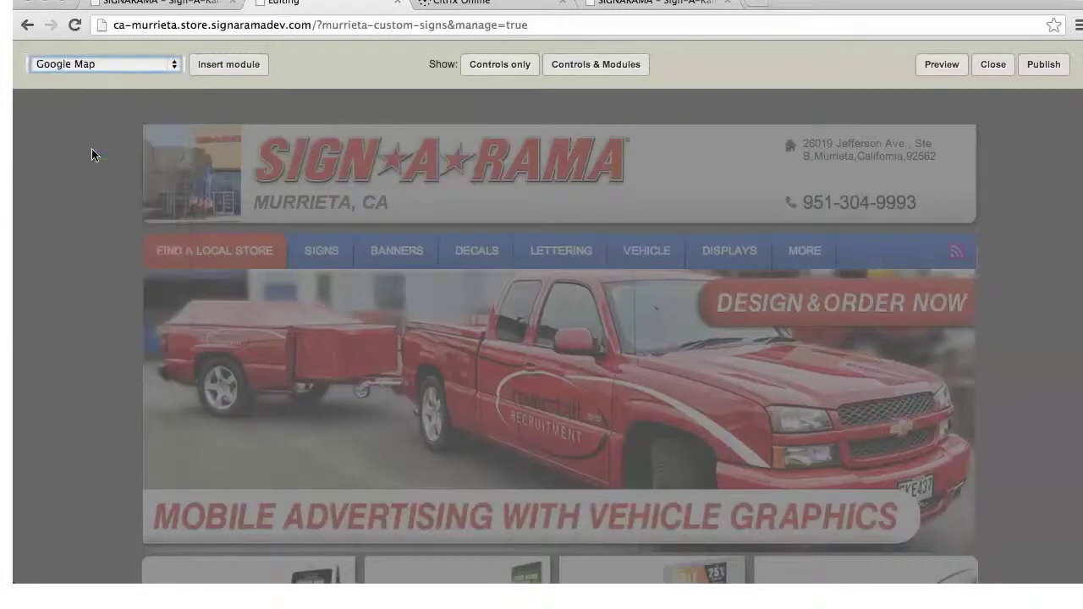
Insert a Google Map module, replacing W1 with the suggested street address and country USA
{"action": "left_click", "coordinate": [245, 67]}
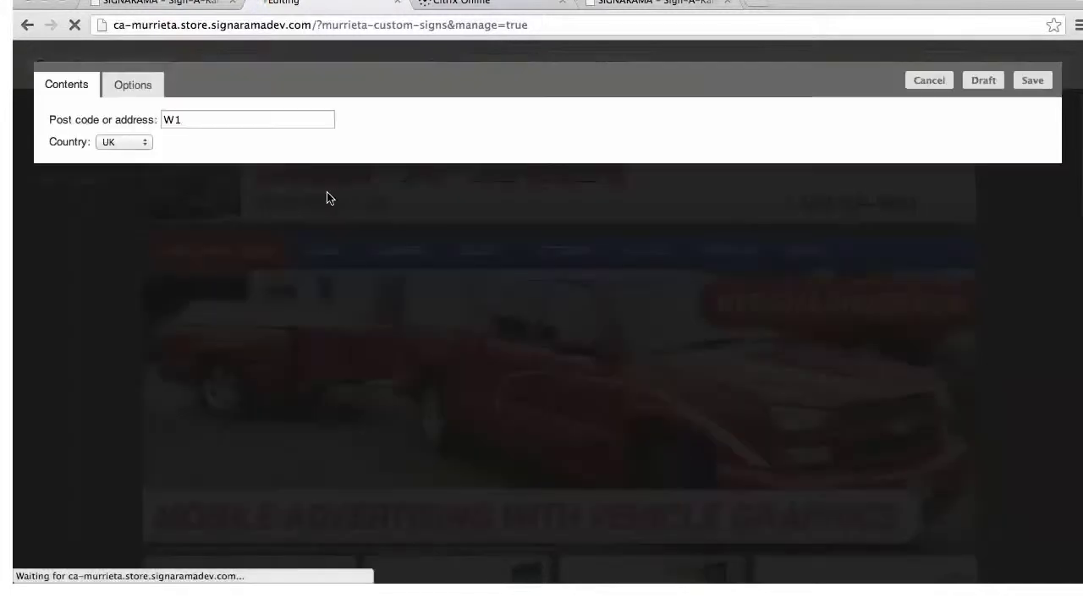
{"action": "left_click_drag", "start_coordinate": [201, 119], "coordinate": [166, 119]}
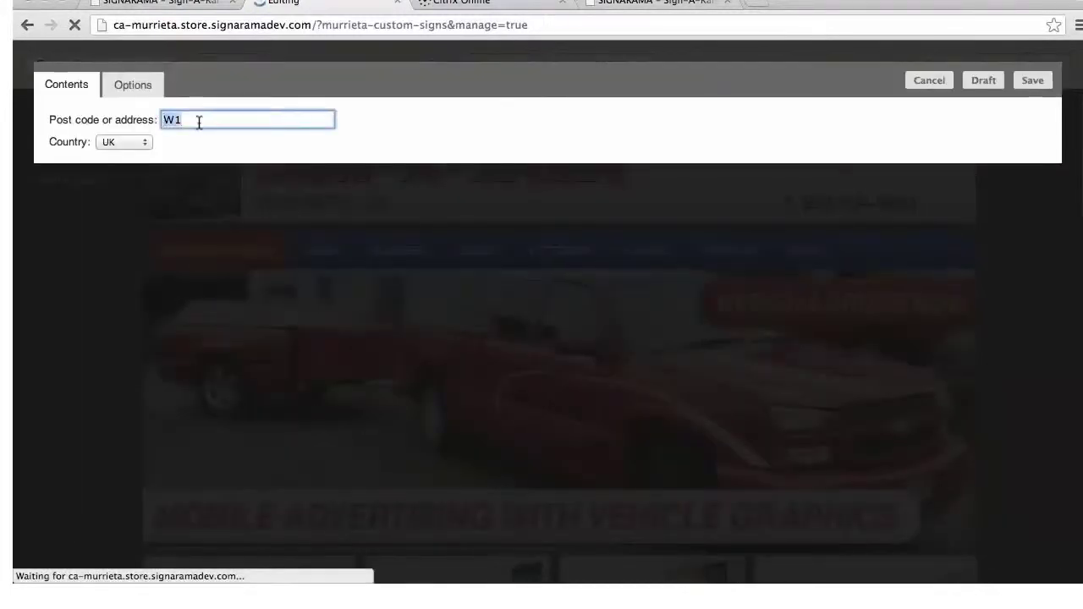
{"action": "type", "text": "8266"}
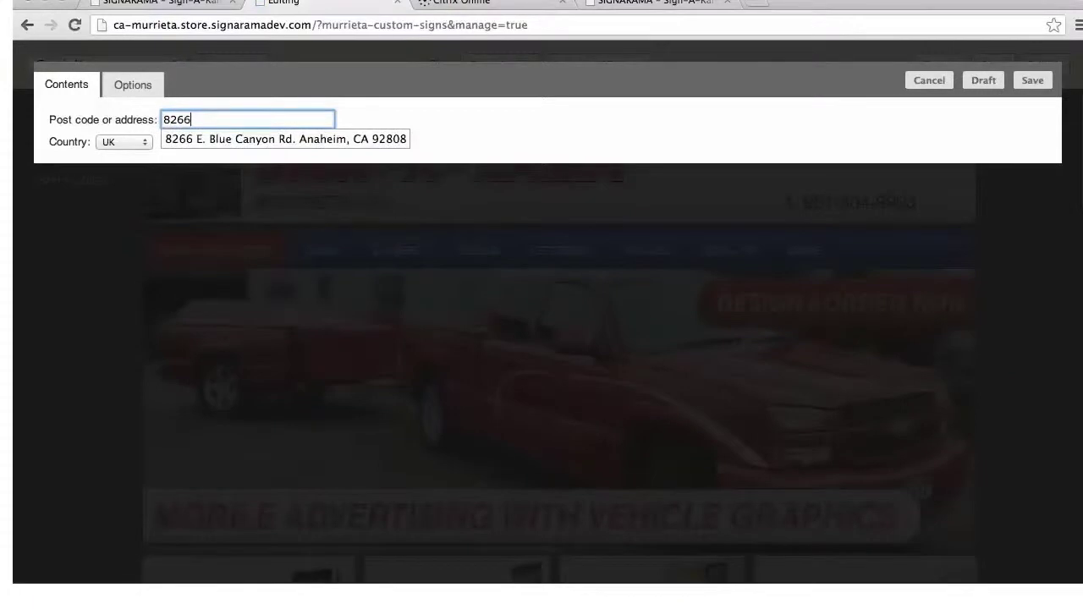
{"action": "left_click", "coordinate": [251, 142]}
{"action": "left_click", "coordinate": [148, 142]}
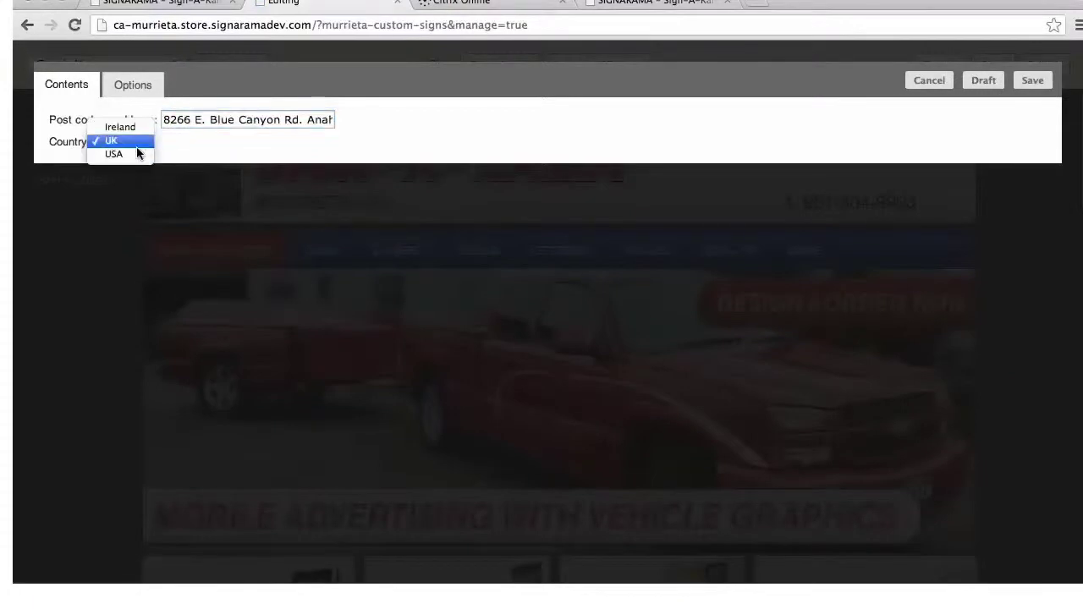
{"action": "key", "text": "Return"}
{"action": "left_click", "coordinate": [1033, 80]}
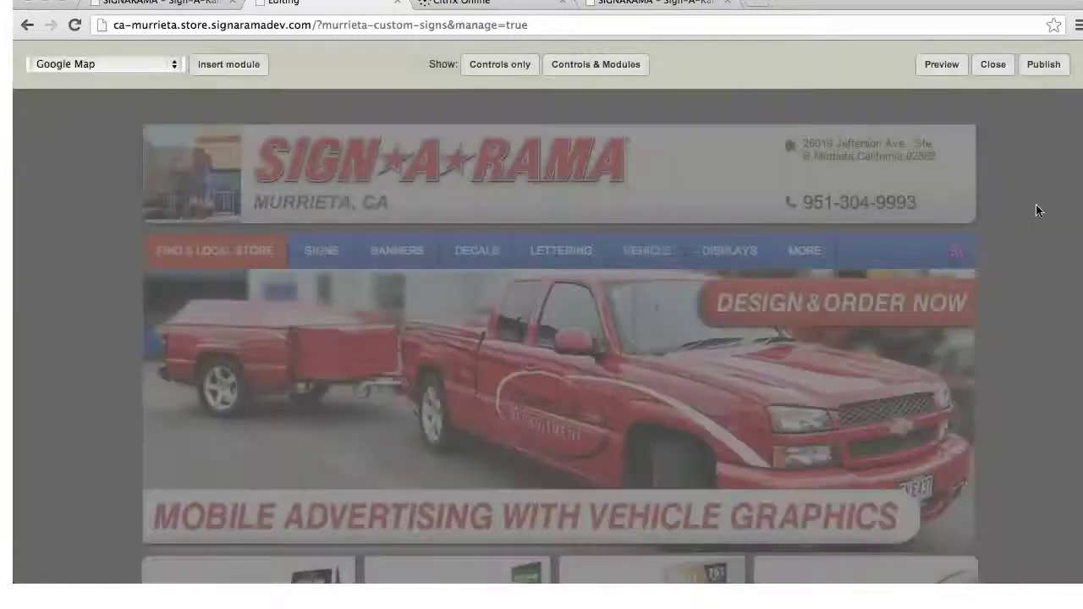
Reorder the modules so Page text sits above the Google Map
{"action": "scroll", "coordinate": [1026, 290], "scroll_direction": "down", "scroll_amount": 5}
{"action": "scroll", "coordinate": [1026, 289], "scroll_direction": "down", "scroll_amount": 6}
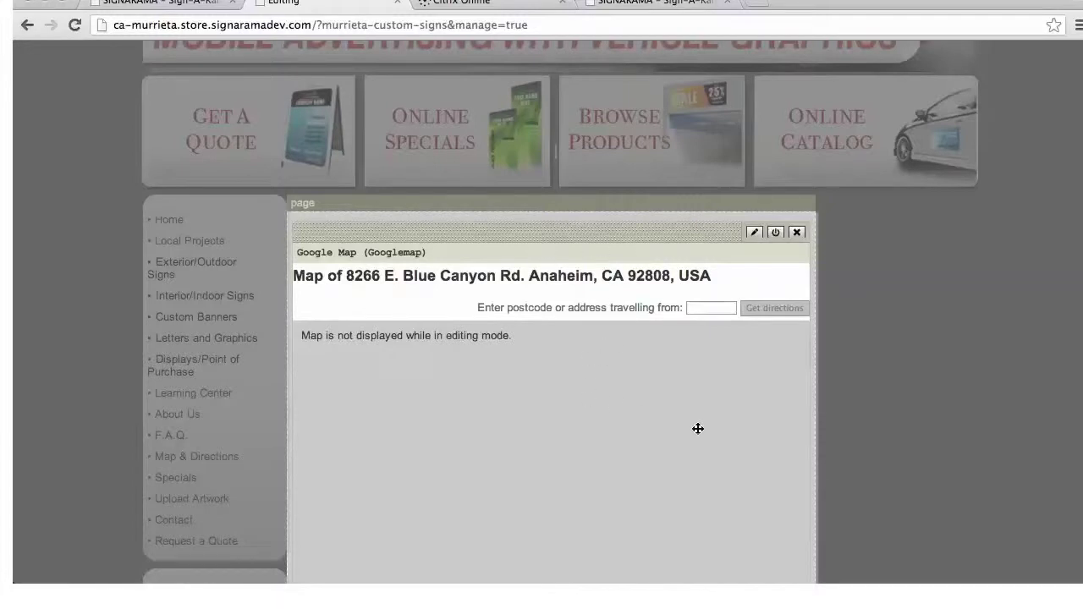
{"action": "scroll", "coordinate": [734, 423], "scroll_direction": "down", "scroll_amount": 3}
{"action": "scroll", "coordinate": [735, 424], "scroll_direction": "down", "scroll_amount": 4}
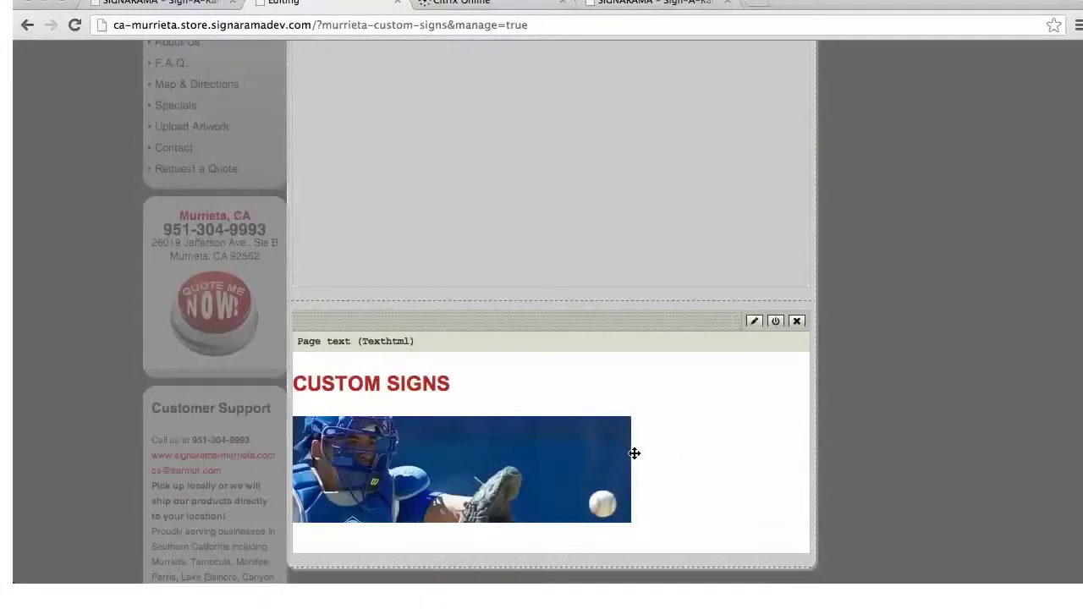
{"action": "scroll", "coordinate": [634, 455], "scroll_direction": "up", "scroll_amount": 5}
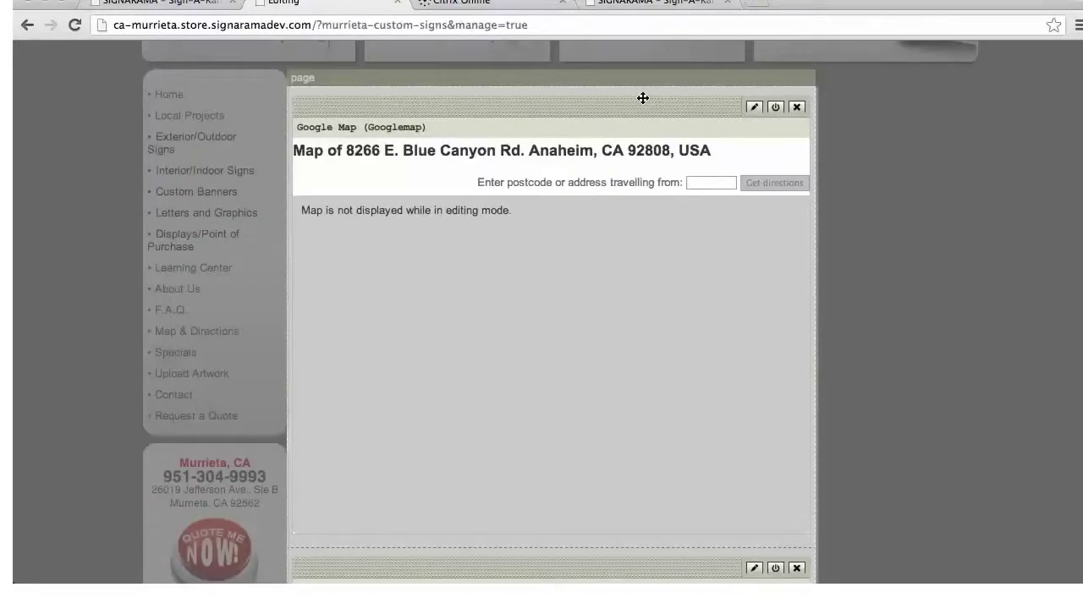
{"action": "left_click_drag", "start_coordinate": [637, 105], "coordinate": [629, 355]}
{"action": "left_click_drag", "start_coordinate": [649, 568], "coordinate": [614, 121]}
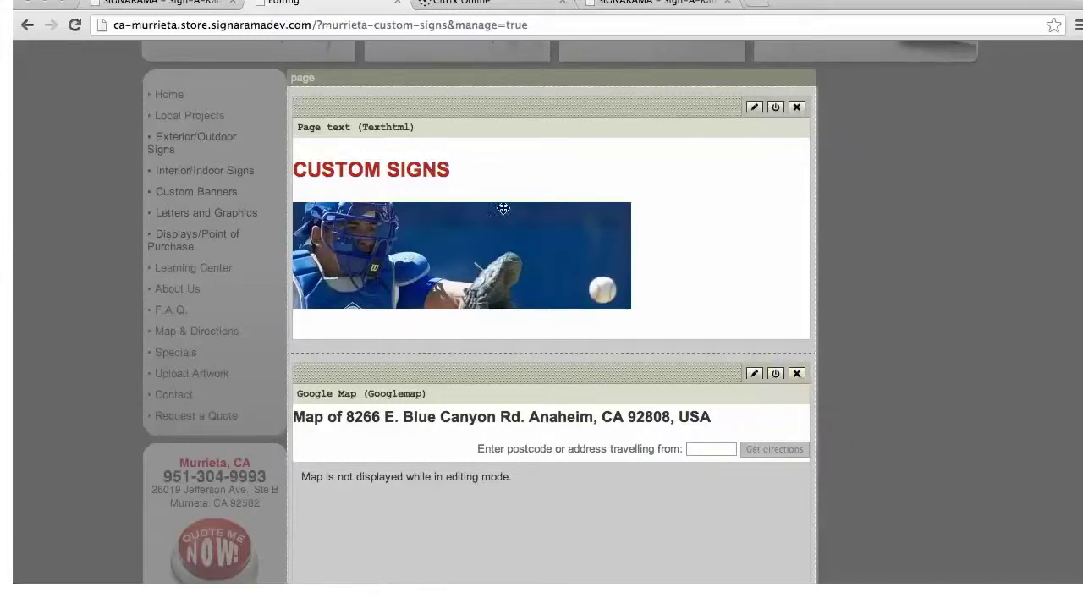
Publish the Custom Signs page changes
{"action": "scroll", "coordinate": [957, 424], "scroll_direction": "up", "scroll_amount": 5}
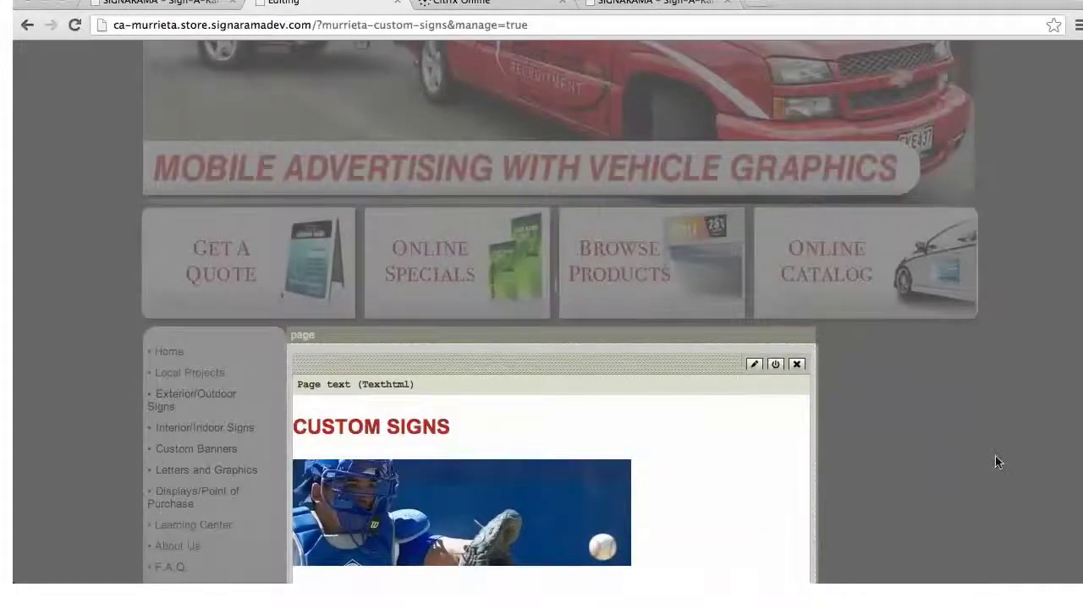
{"action": "scroll", "coordinate": [996, 458], "scroll_direction": "up", "scroll_amount": 4}
{"action": "scroll", "coordinate": [998, 464], "scroll_direction": "up", "scroll_amount": 3}
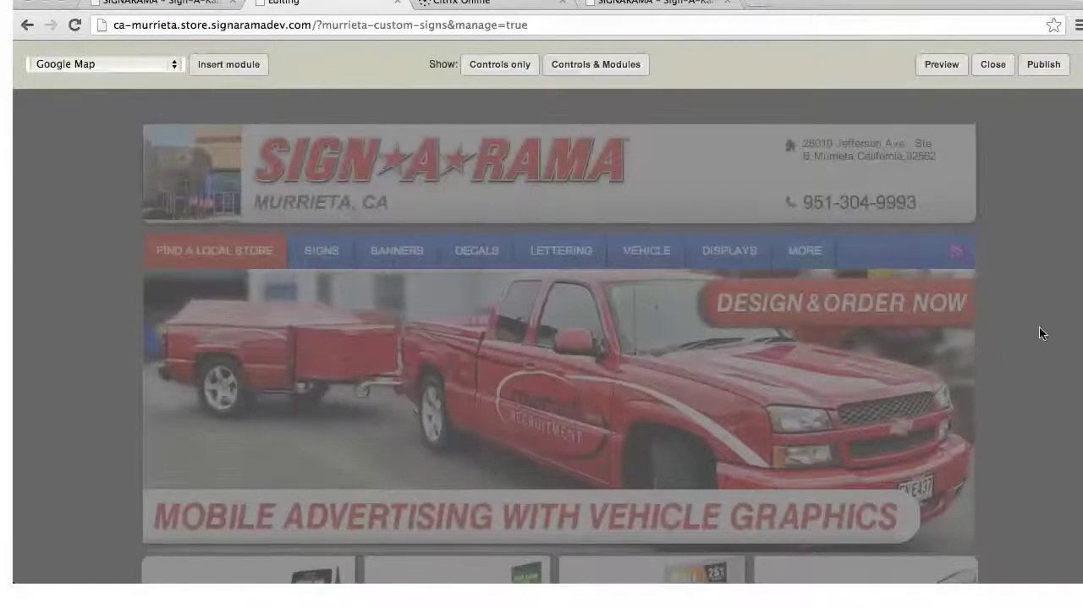
{"action": "left_click", "coordinate": [1042, 65]}
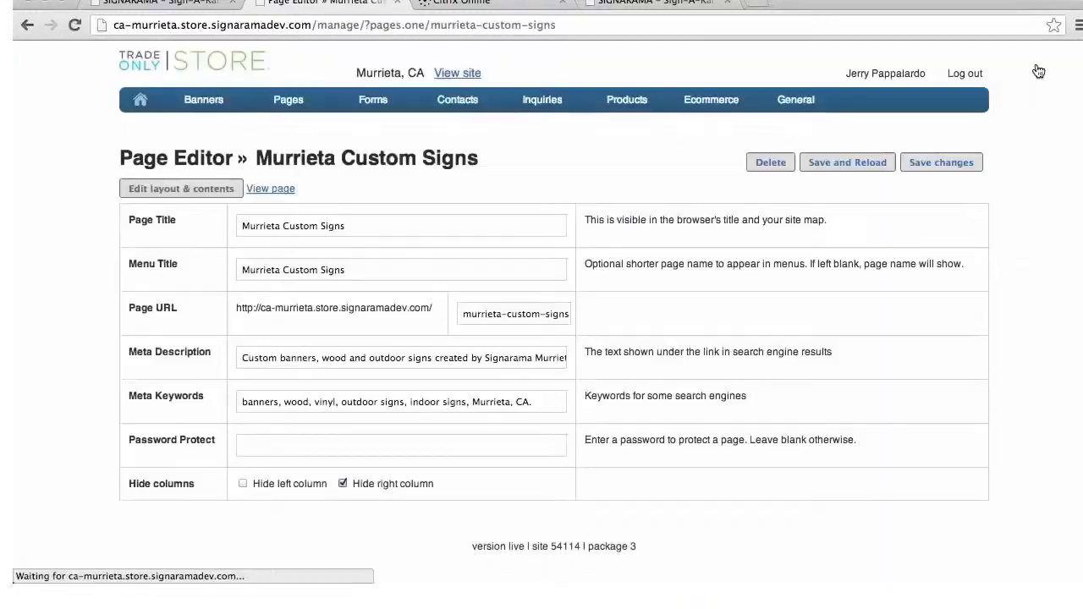
View the published Custom Signs page, scrolling past the catcher image to the map
{"action": "left_click", "coordinate": [262, 189]}
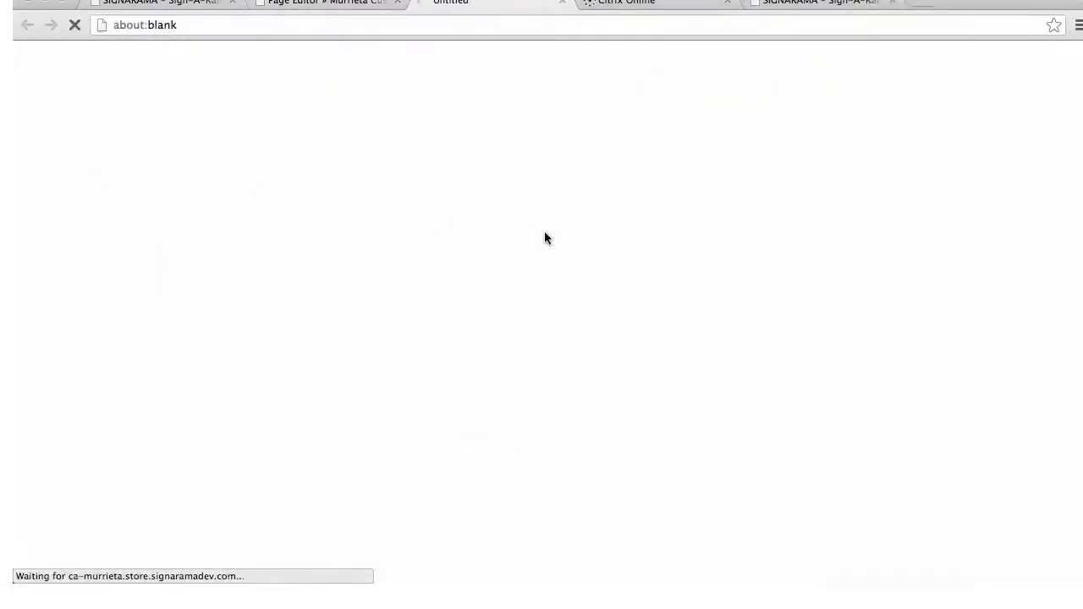
{"action": "scroll", "coordinate": [546, 271], "scroll_direction": "down", "scroll_amount": 5}
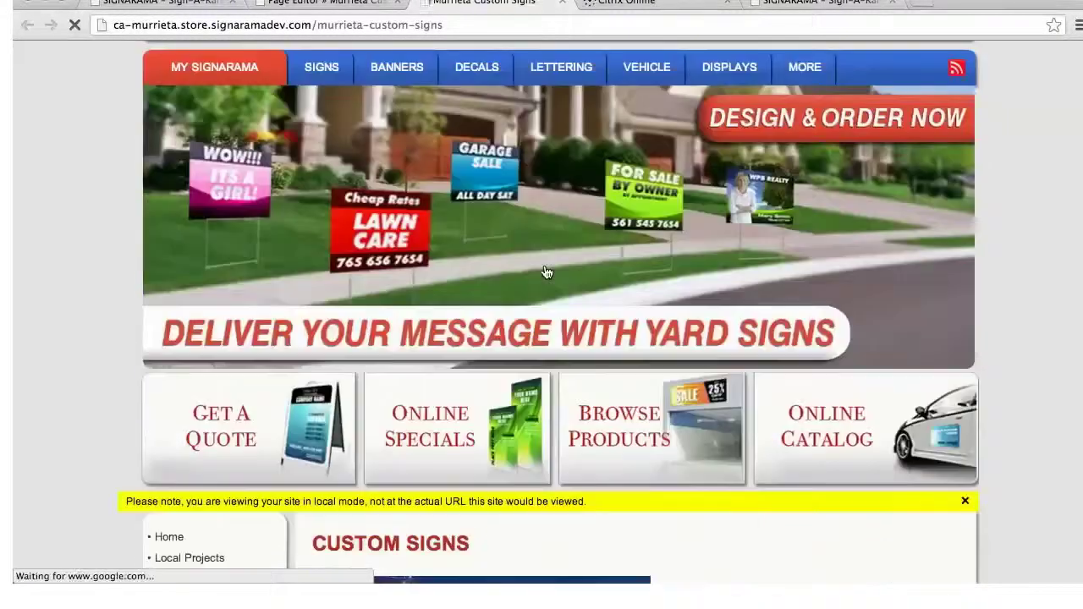
{"action": "scroll", "coordinate": [508, 275], "scroll_direction": "down", "scroll_amount": 3}
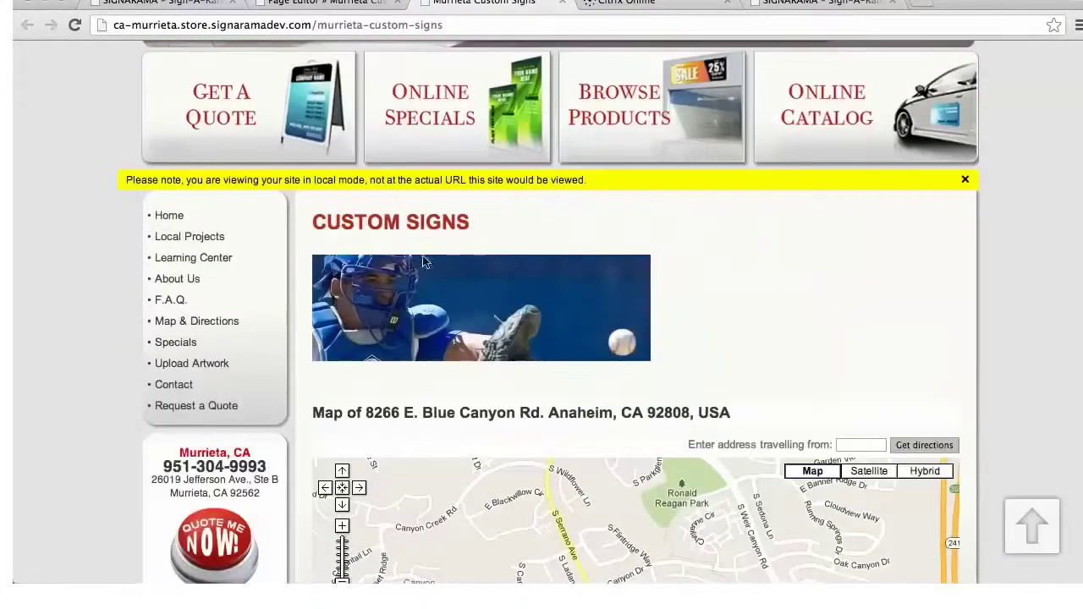
{"action": "scroll", "coordinate": [593, 440], "scroll_direction": "down", "scroll_amount": 6}
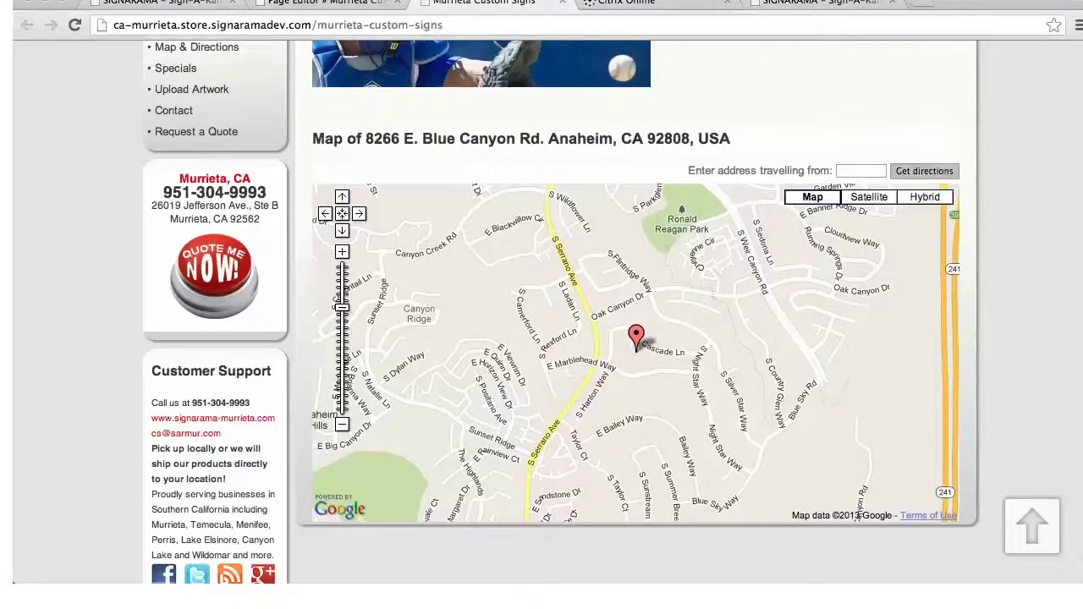
{"action": "scroll", "coordinate": [981, 231], "scroll_direction": "up", "scroll_amount": 2}
{"action": "scroll", "coordinate": [553, 313], "scroll_direction": "up", "scroll_amount": 10}
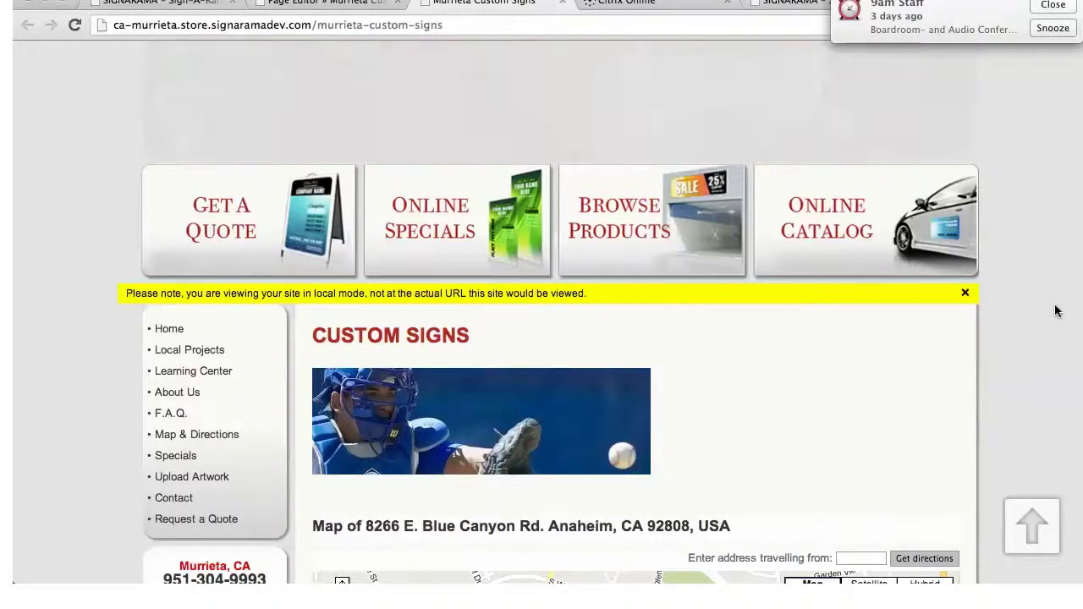
Snooze the calendar reminder covering the live page
{"action": "scroll", "coordinate": [1053, 318], "scroll_direction": "up", "scroll_amount": 2}
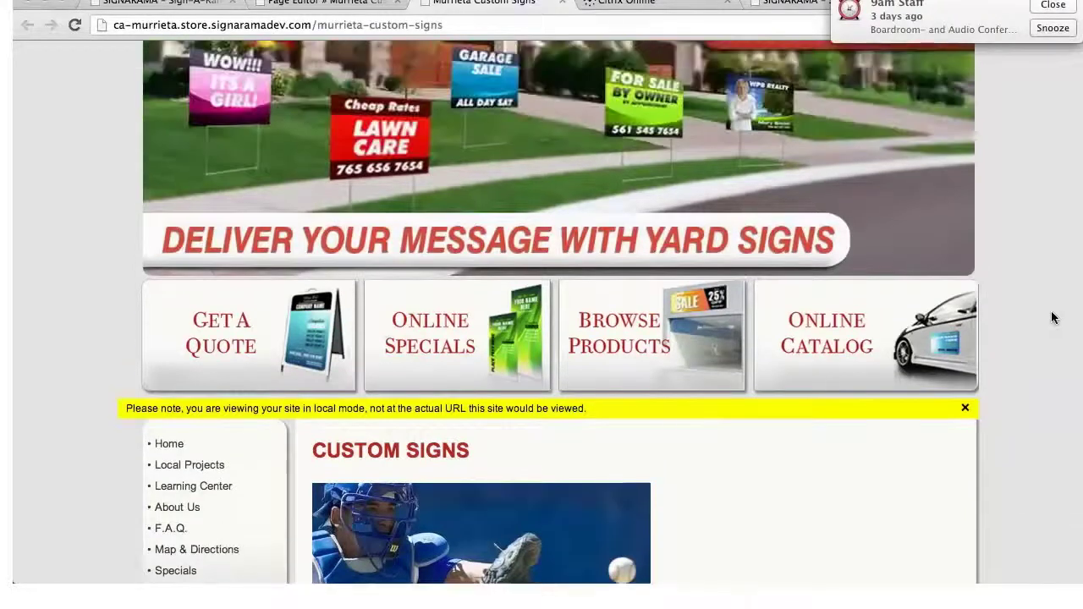
{"action": "scroll", "coordinate": [1054, 318], "scroll_direction": "up", "scroll_amount": 1}
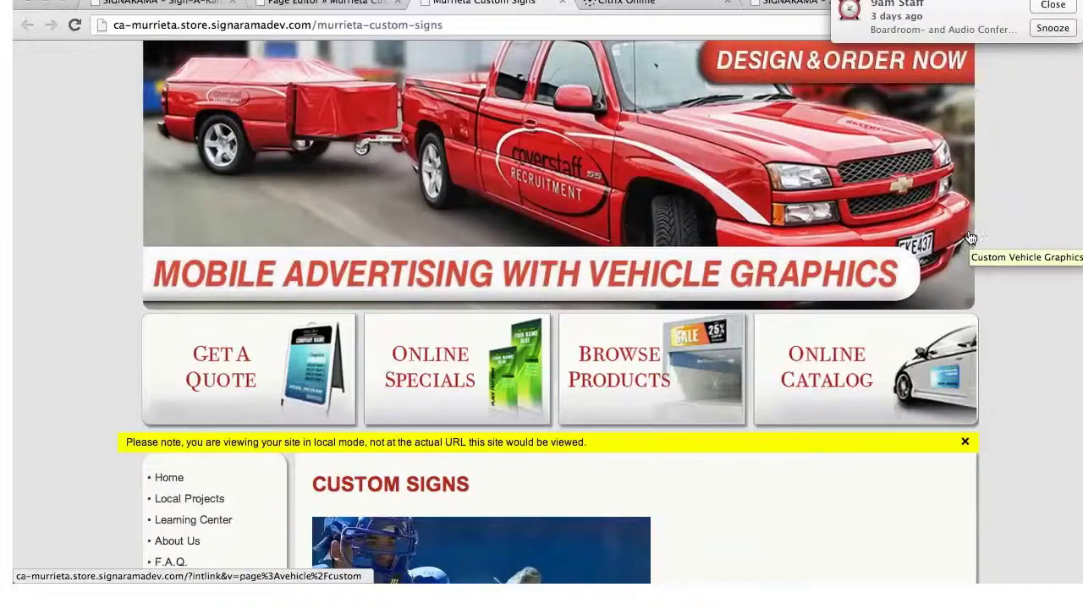
{"action": "scroll", "coordinate": [1016, 249], "scroll_direction": "down", "scroll_amount": 2}
{"action": "scroll", "coordinate": [1019, 256], "scroll_direction": "down", "scroll_amount": 5}
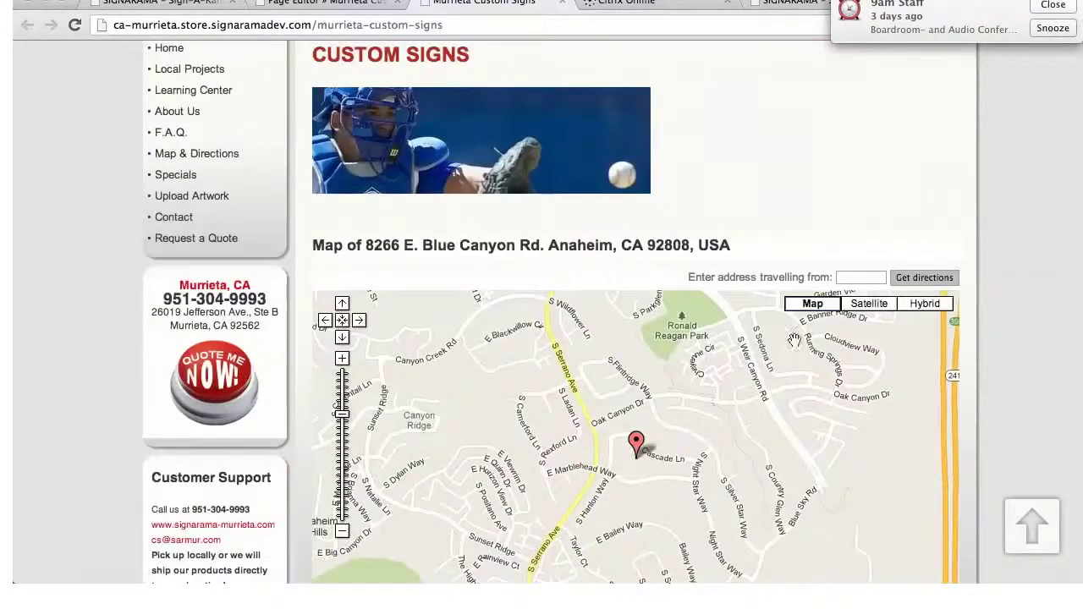
{"action": "scroll", "coordinate": [621, 289], "scroll_direction": "up", "scroll_amount": 2}
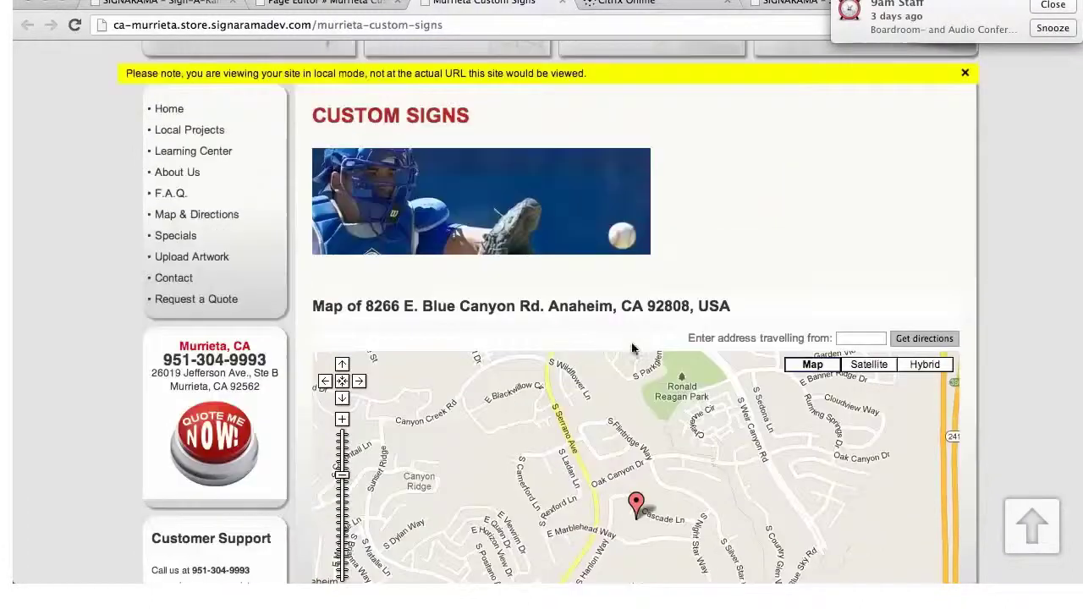
{"action": "scroll", "coordinate": [633, 345], "scroll_direction": "up", "scroll_amount": 1}
{"action": "scroll", "coordinate": [634, 347], "scroll_direction": "up", "scroll_amount": 2}
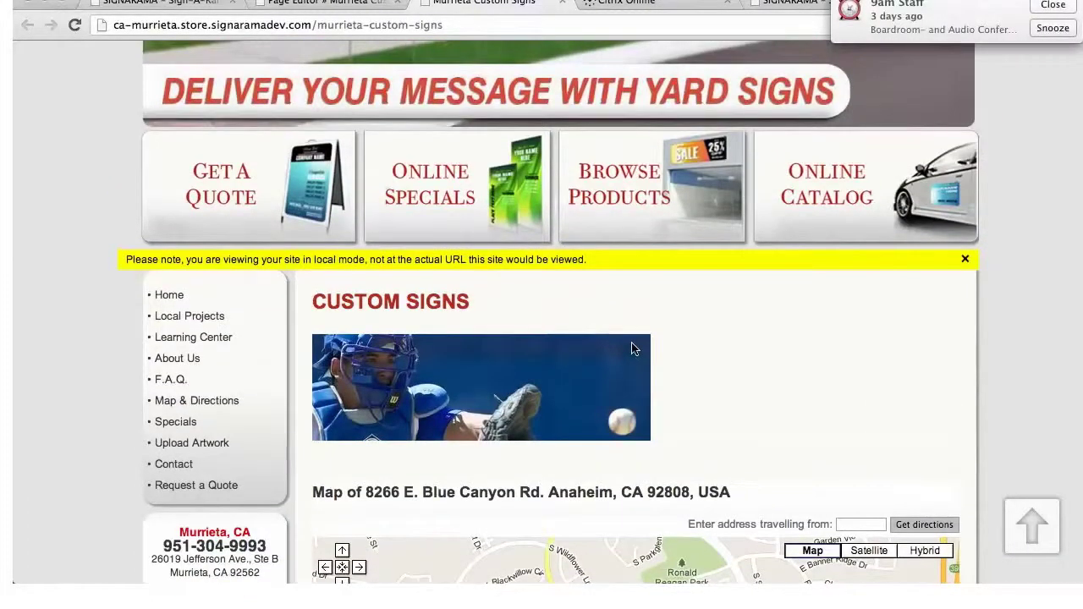
{"action": "left_click", "coordinate": [1053, 30]}
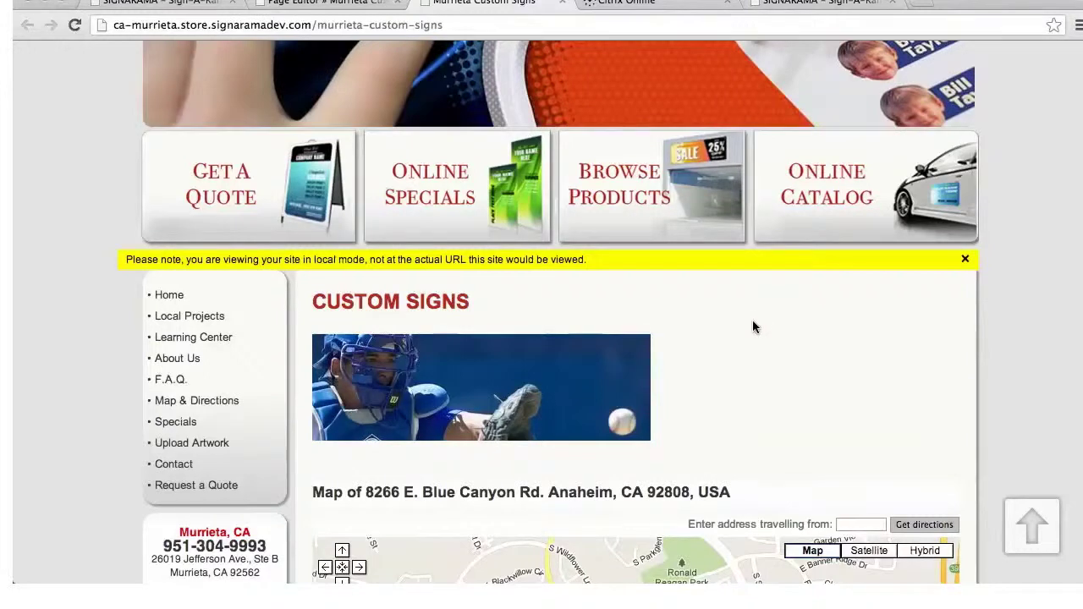
Return to the store manager Home page via Management Console
{"action": "scroll", "coordinate": [756, 353], "scroll_direction": "up", "scroll_amount": 5}
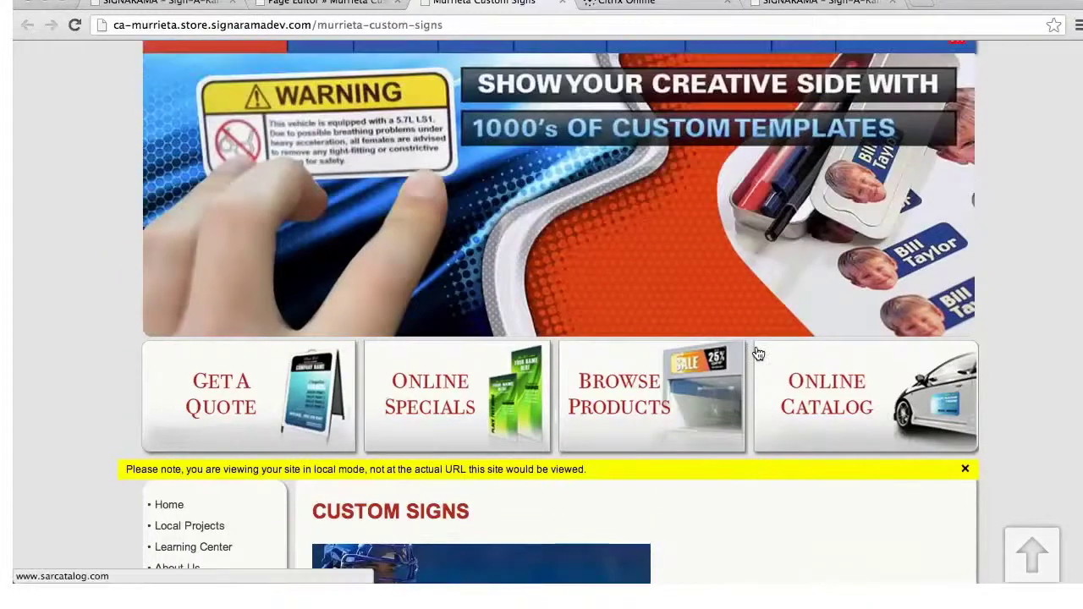
{"action": "scroll", "coordinate": [759, 353], "scroll_direction": "up", "scroll_amount": 1}
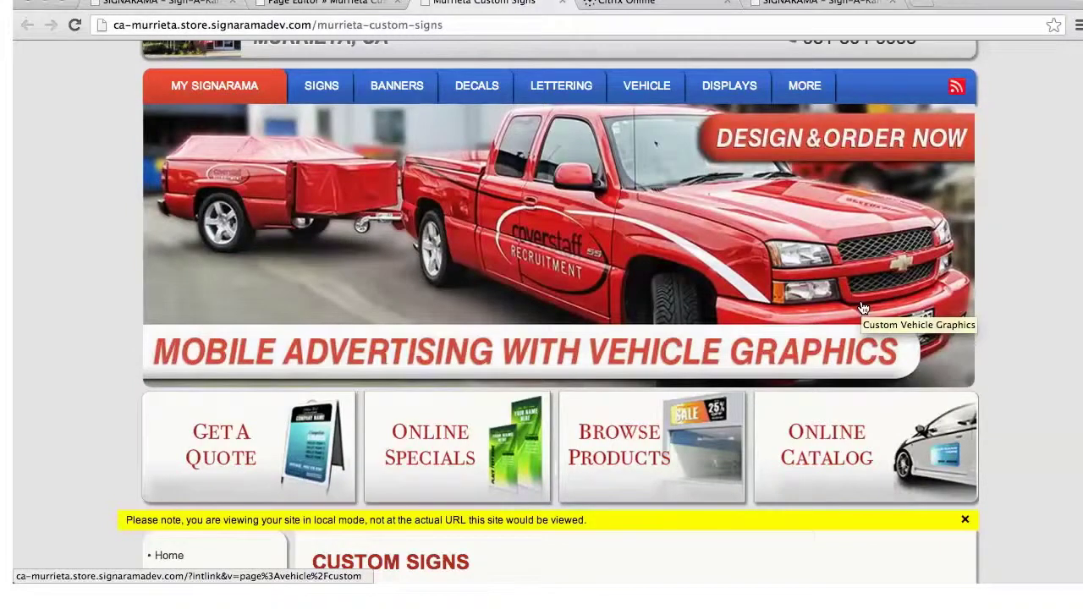
{"action": "scroll", "coordinate": [864, 308], "scroll_direction": "down", "scroll_amount": 1}
{"action": "scroll", "coordinate": [852, 339], "scroll_direction": "down", "scroll_amount": 2}
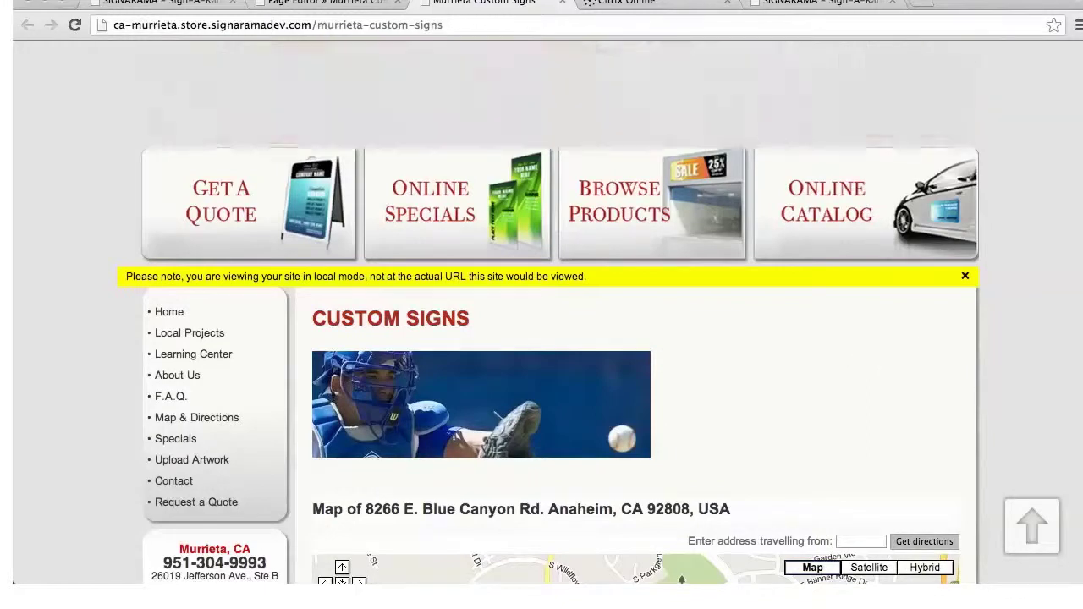
{"action": "scroll", "coordinate": [877, 355], "scroll_direction": "up", "scroll_amount": 4}
{"action": "scroll", "coordinate": [548, 313], "scroll_direction": "up", "scroll_amount": 3}
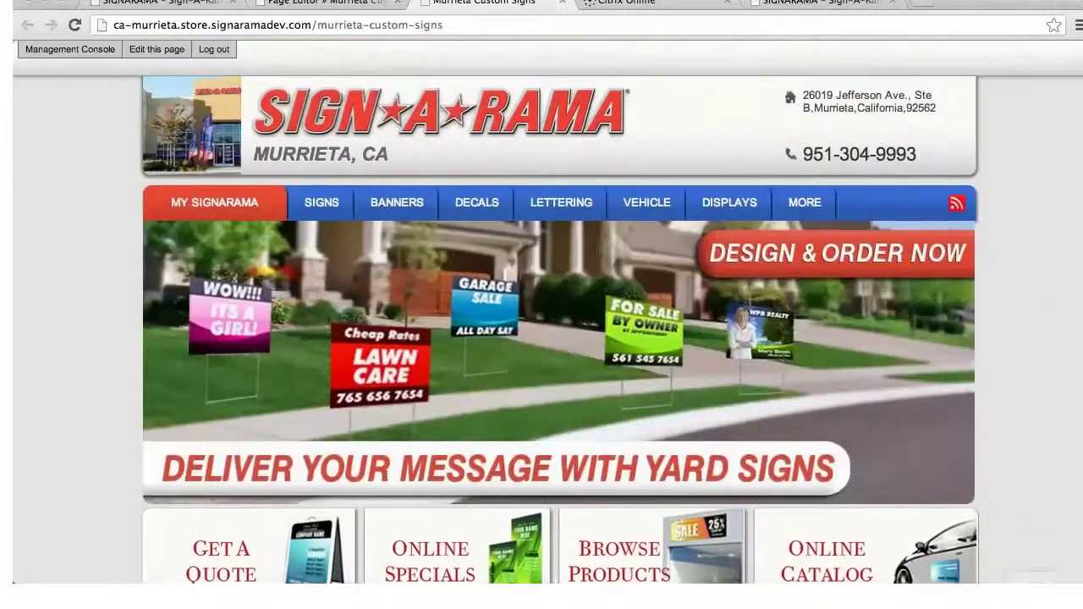
{"action": "left_click", "coordinate": [85, 53]}
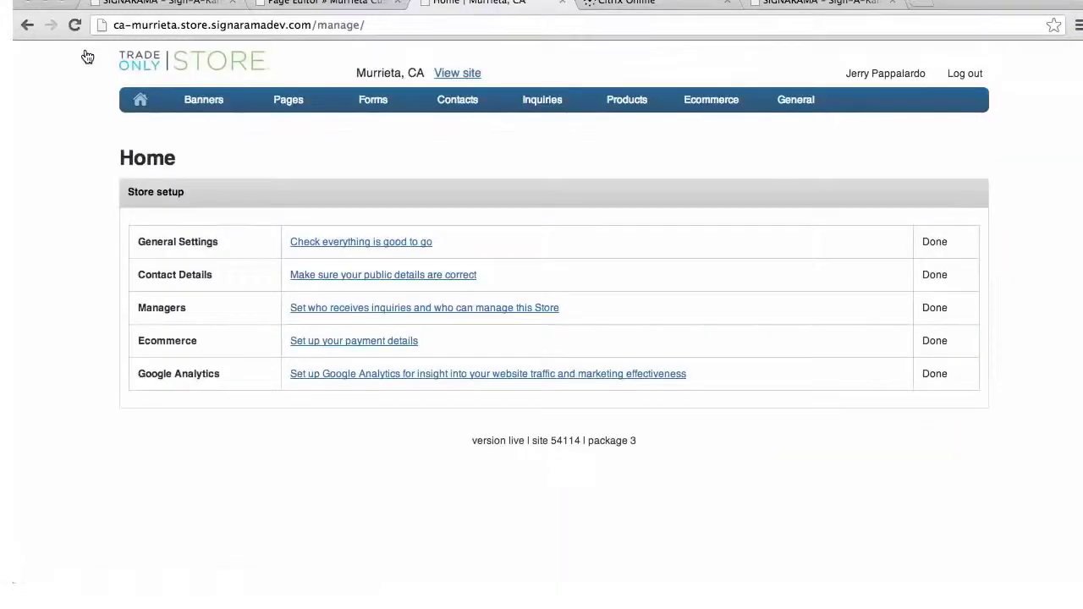
{"action": "mouse_move", "coordinate": [177, 114]}
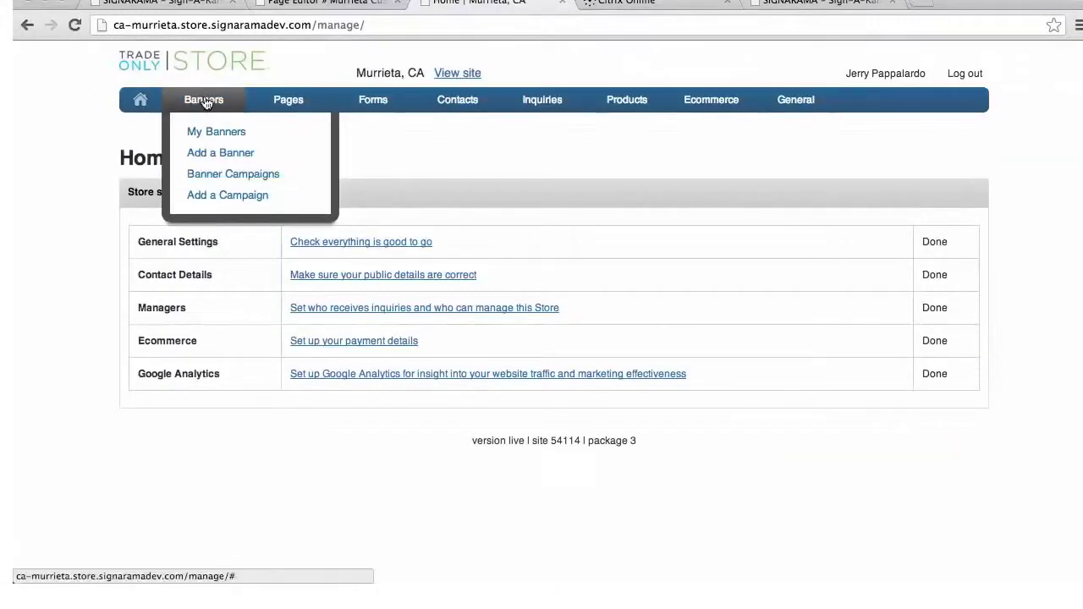
Open My Banners and browse the existing banners with their campaigns and dates
{"action": "left_click", "coordinate": [210, 134]}
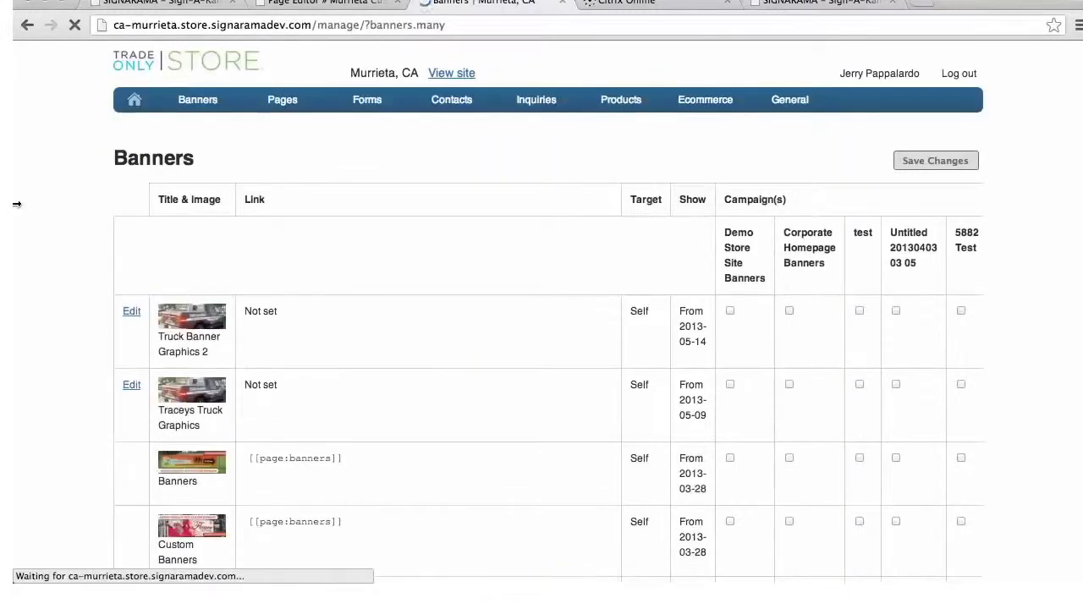
{"action": "scroll", "coordinate": [471, 308], "scroll_direction": "down", "scroll_amount": 5}
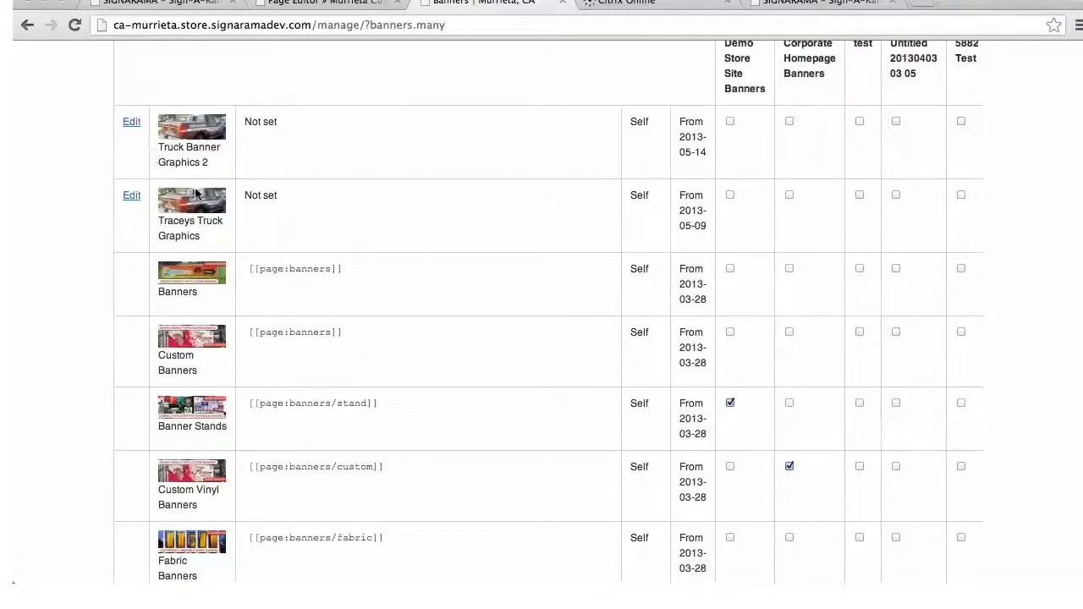
{"action": "scroll", "coordinate": [356, 229], "scroll_direction": "up", "scroll_amount": 4}
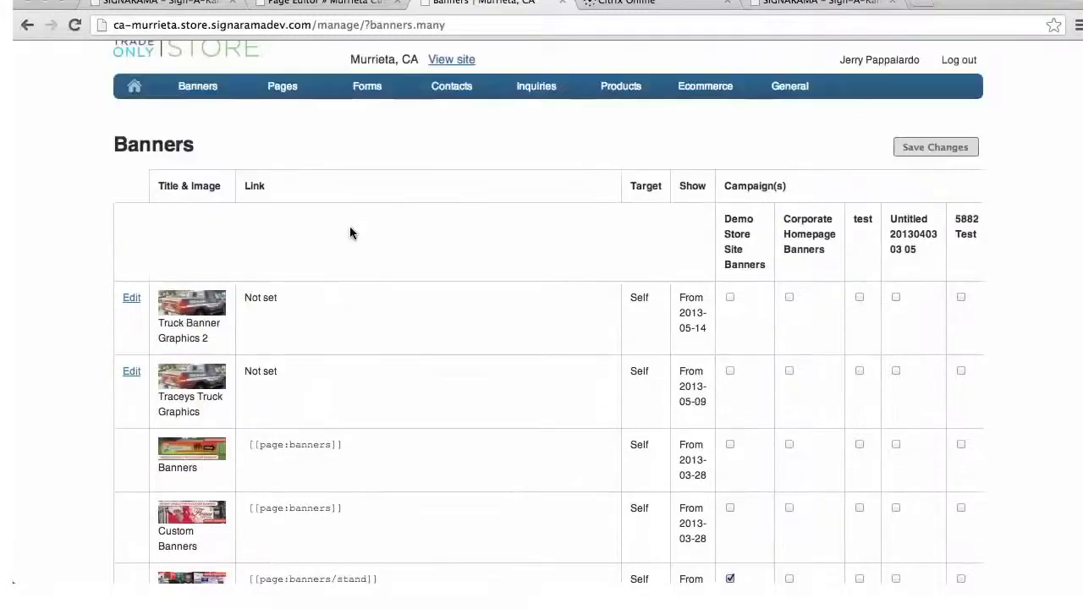
{"action": "mouse_move", "coordinate": [210, 91]}
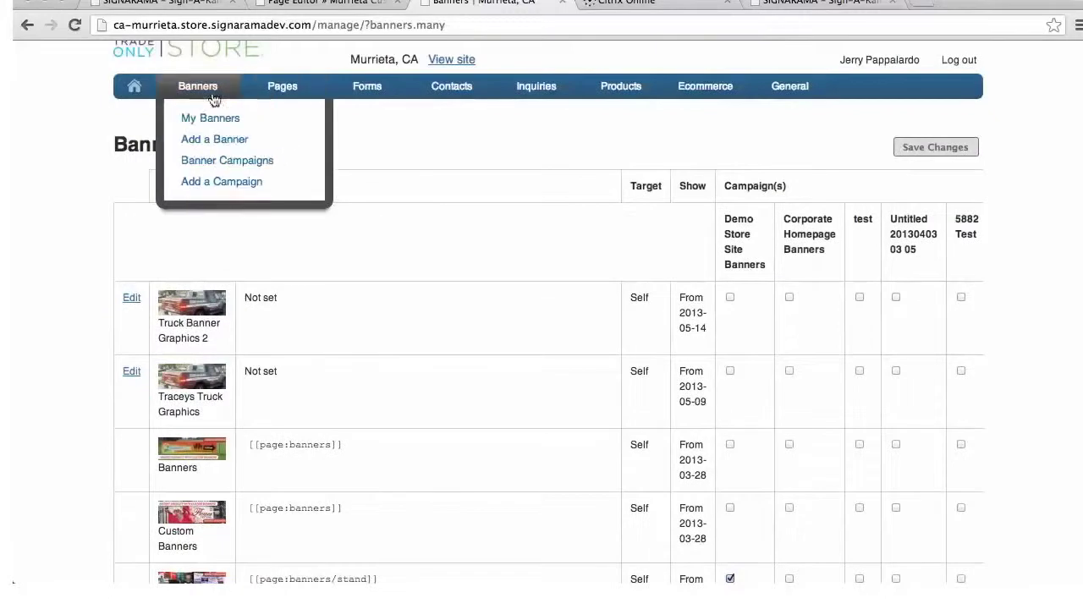
Start a new banner and enter the reference text 'Catcher AHLL Vinyl Banner'
{"action": "left_click", "coordinate": [222, 140]}
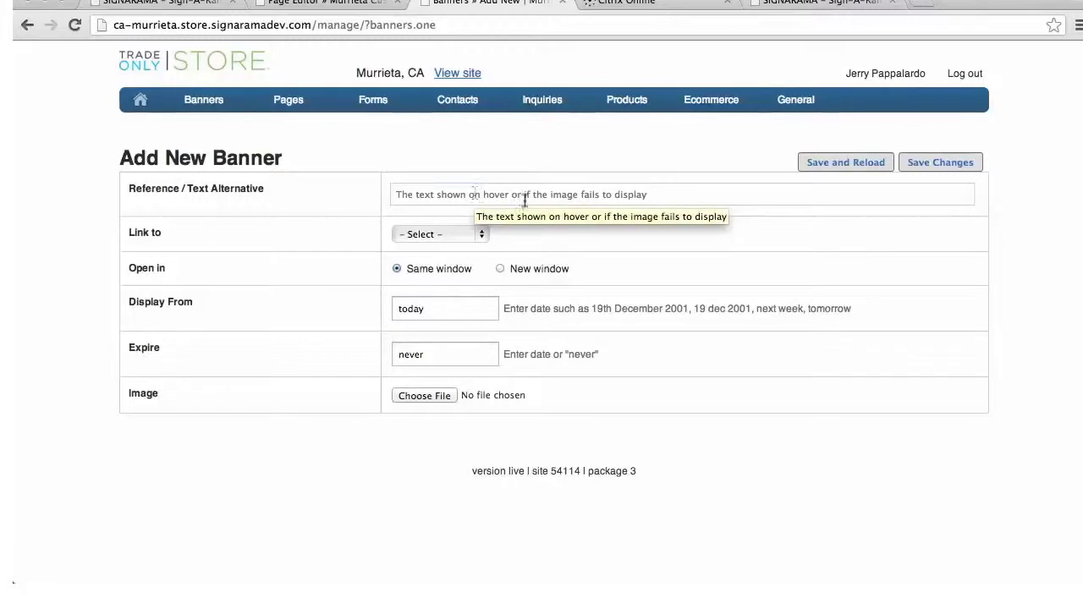
{"action": "left_click", "coordinate": [652, 194]}
{"action": "type", "text": "Catcher"}
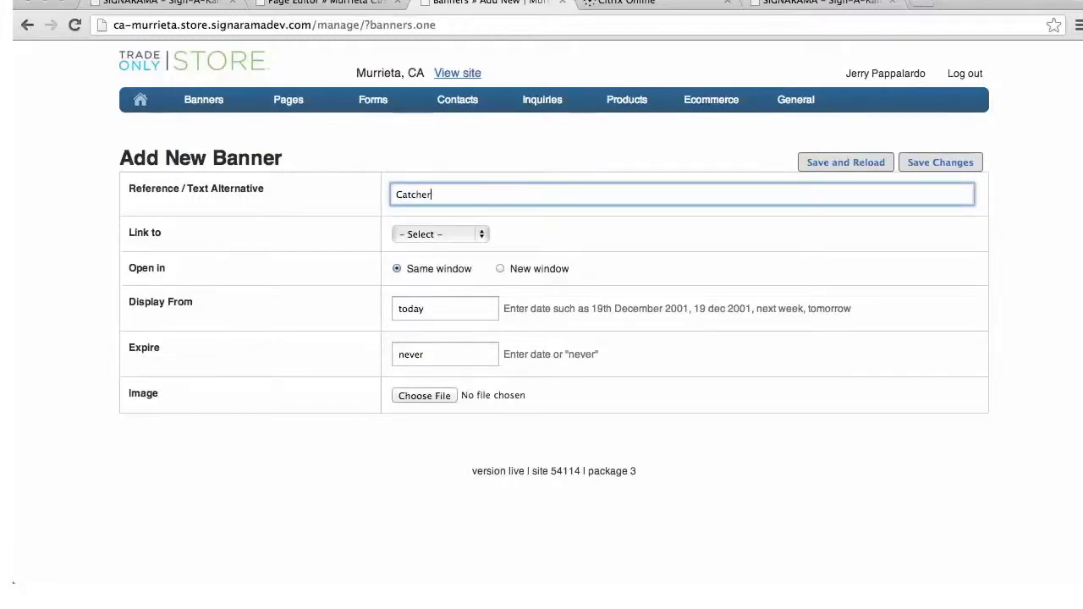
{"action": "type", "text": " Banner AHLL Vinyl Banner"}
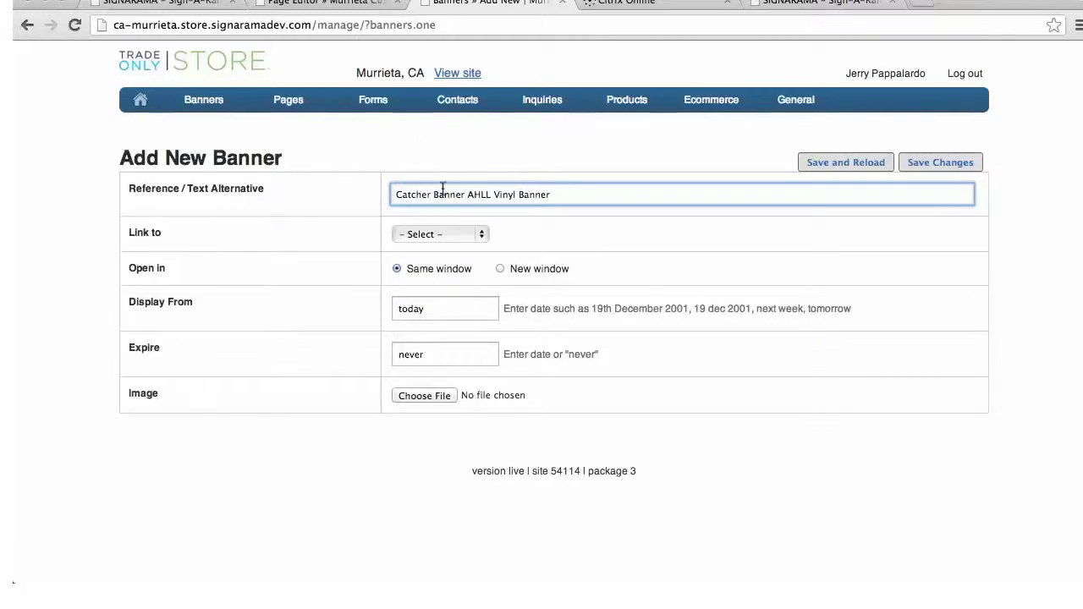
{"action": "left_click", "coordinate": [466, 194]}
{"action": "key", "text": "BackSpace"}
{"action": "key", "text": "BackSpace"}
{"action": "key", "text": "BackSpace"}
{"action": "key", "text": "BackSpace"}
{"action": "key", "text": "BackSpace"}
{"action": "key", "text": "BackSpace"}
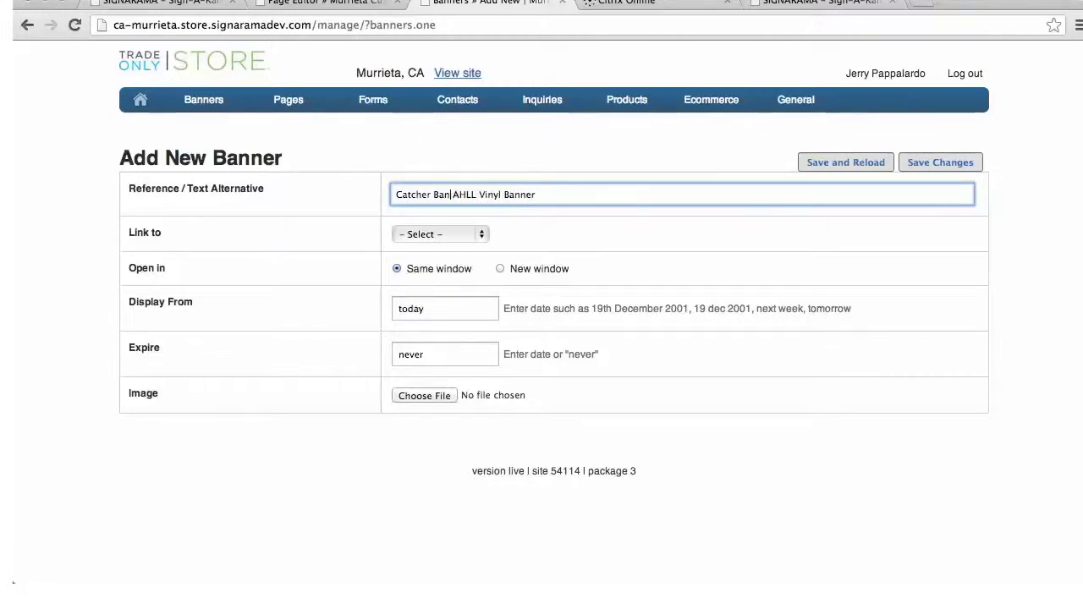
{"action": "key", "text": "BackSpace"}
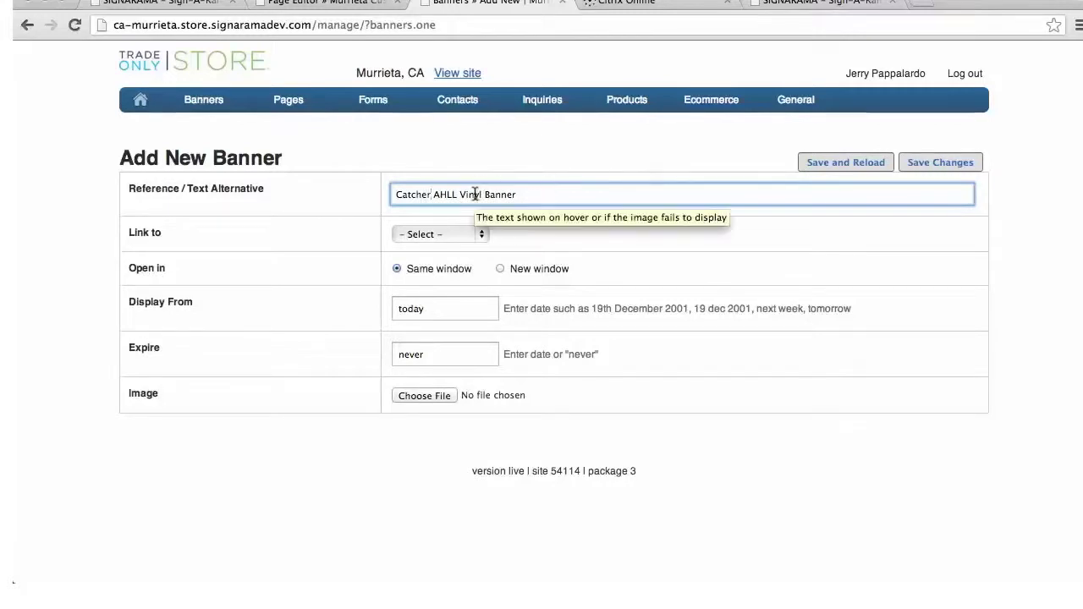
{"action": "left_click", "coordinate": [570, 233]}
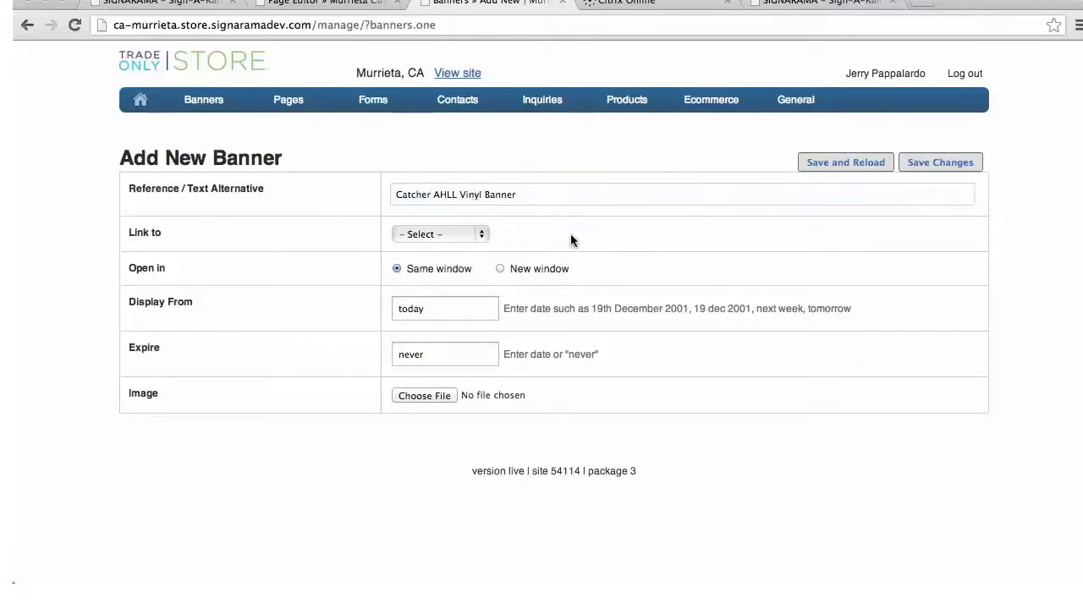
Leave the banner link unset, with expiry never and display starting today
{"action": "left_click", "coordinate": [479, 236]}
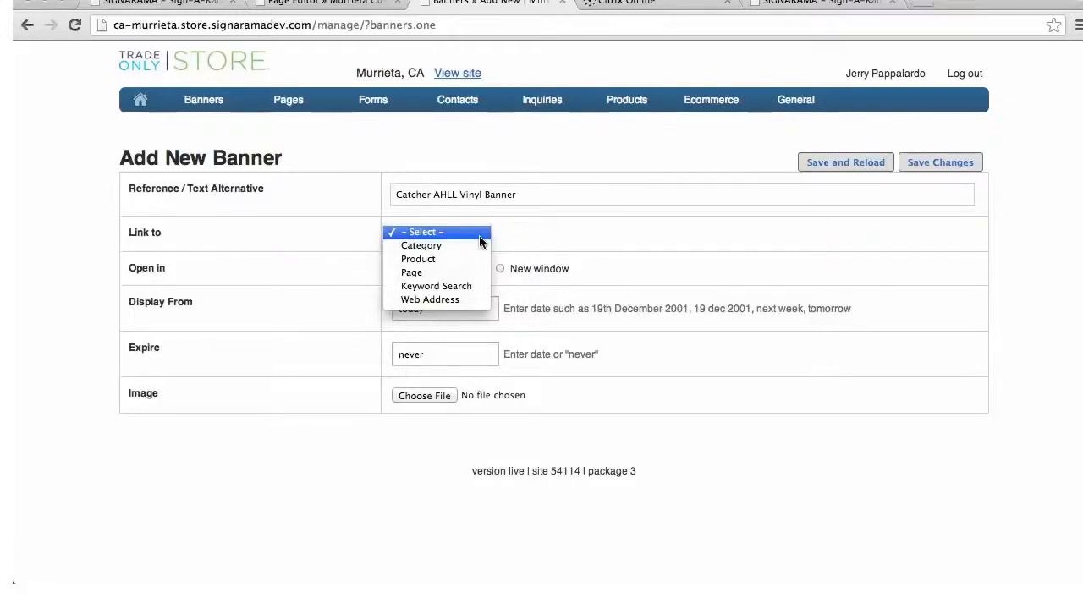
{"action": "left_click", "coordinate": [540, 231]}
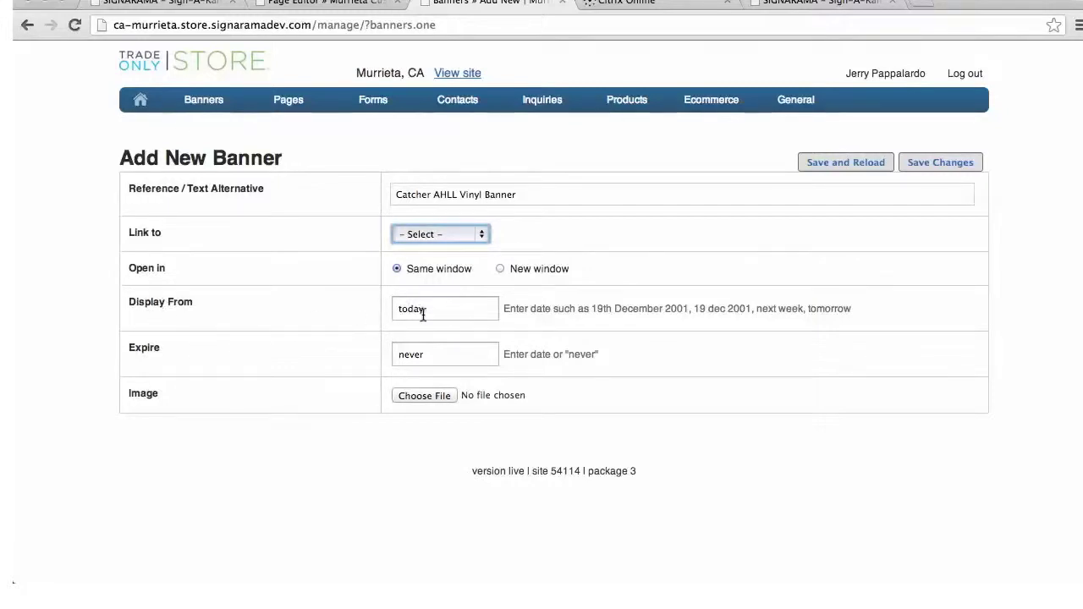
{"action": "left_click", "coordinate": [443, 356]}
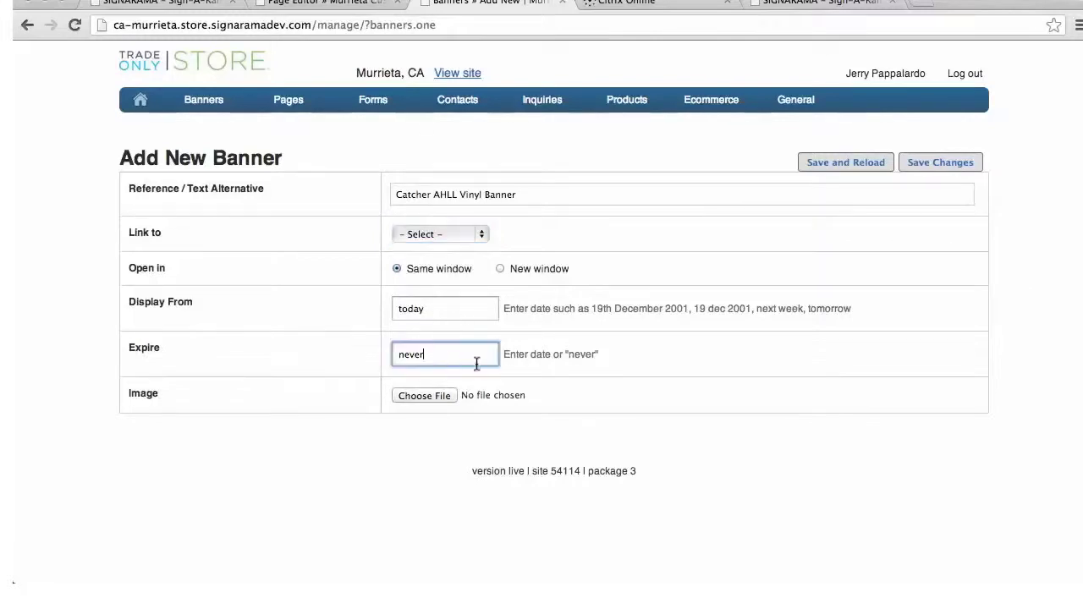
{"action": "left_click", "coordinate": [469, 309]}
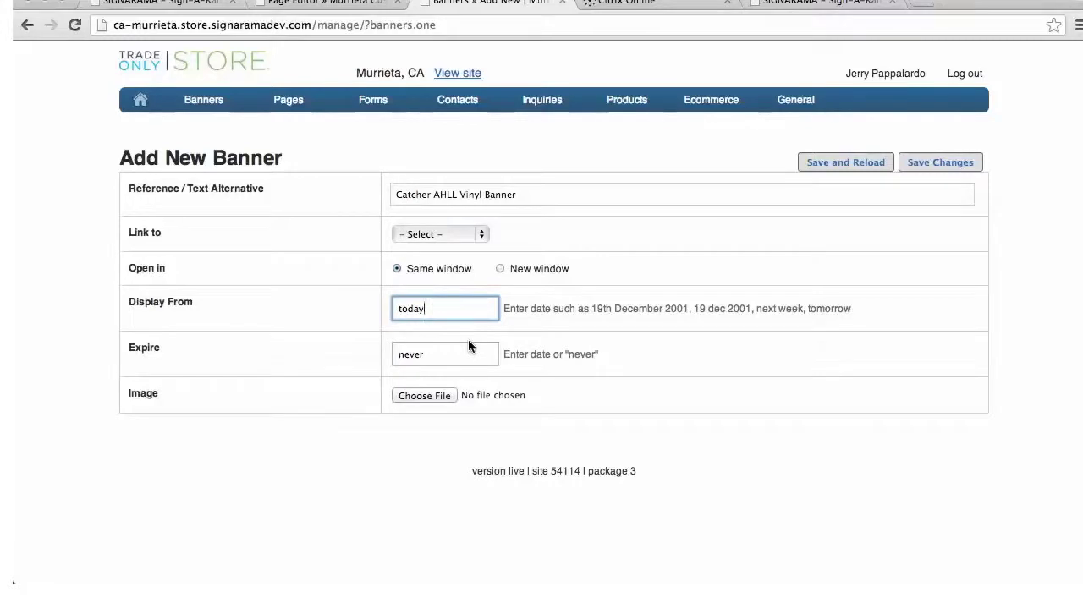
Attach catcherindex.jpg as the banner image
{"action": "left_click", "coordinate": [415, 395]}
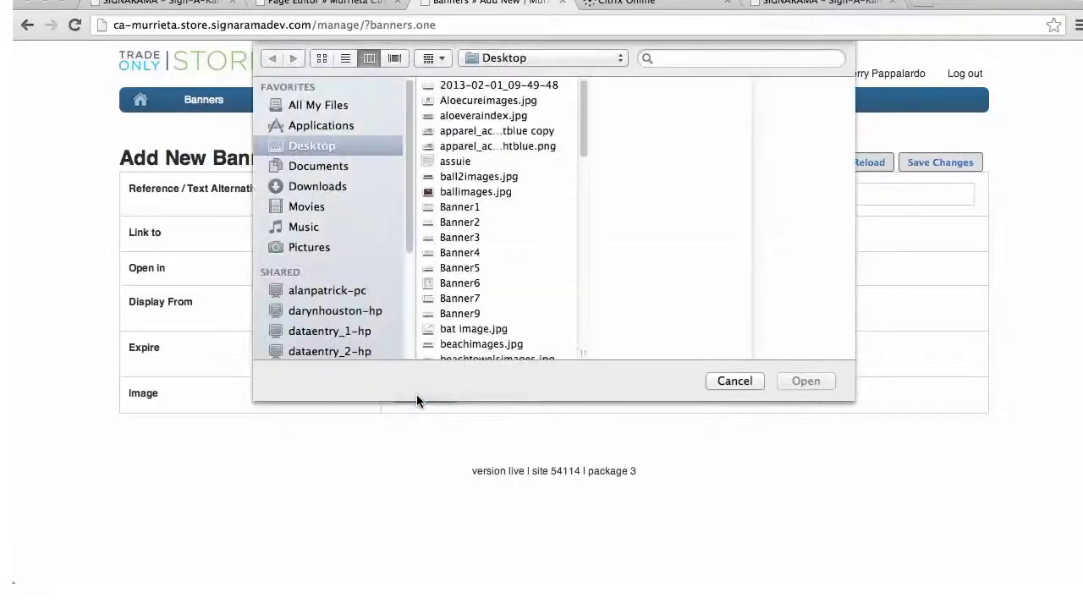
{"action": "scroll", "coordinate": [476, 254], "scroll_direction": "down", "scroll_amount": 3}
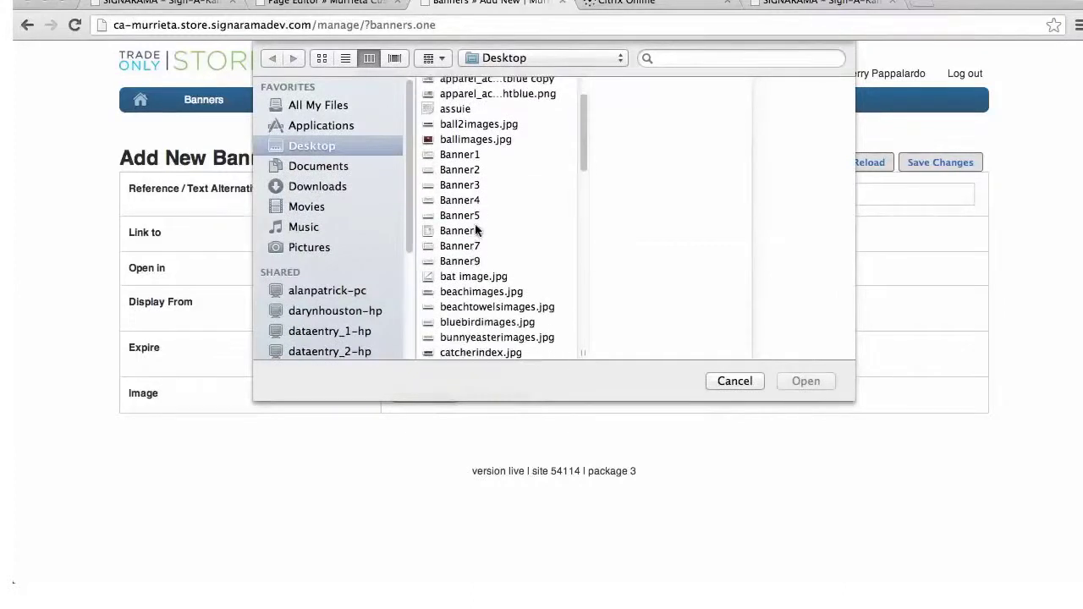
{"action": "scroll", "coordinate": [479, 254], "scroll_direction": "down", "scroll_amount": 5}
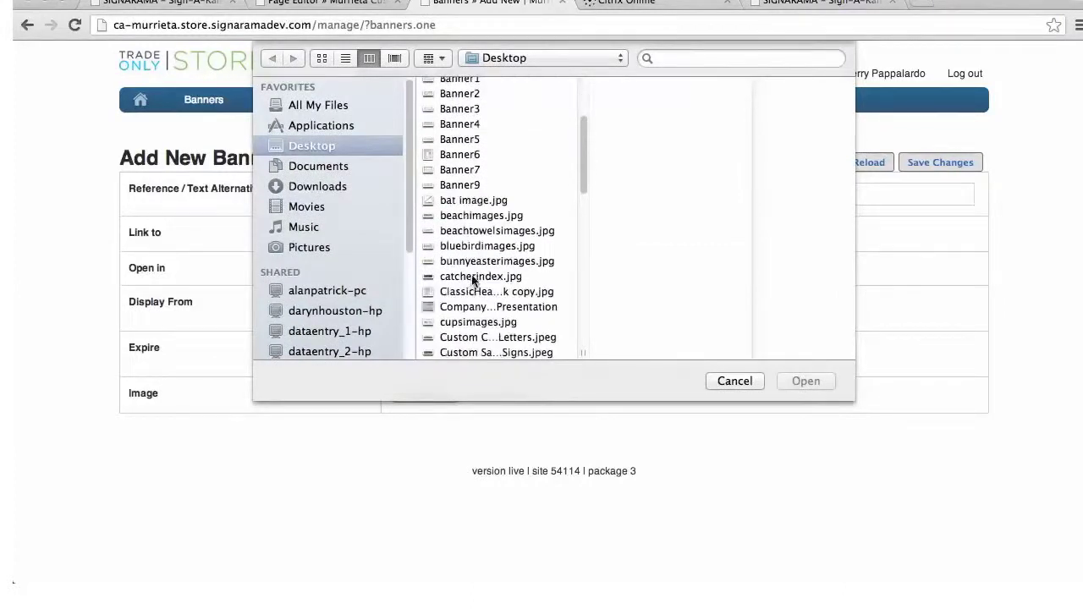
{"action": "left_click", "coordinate": [474, 277]}
{"action": "left_click", "coordinate": [818, 382]}
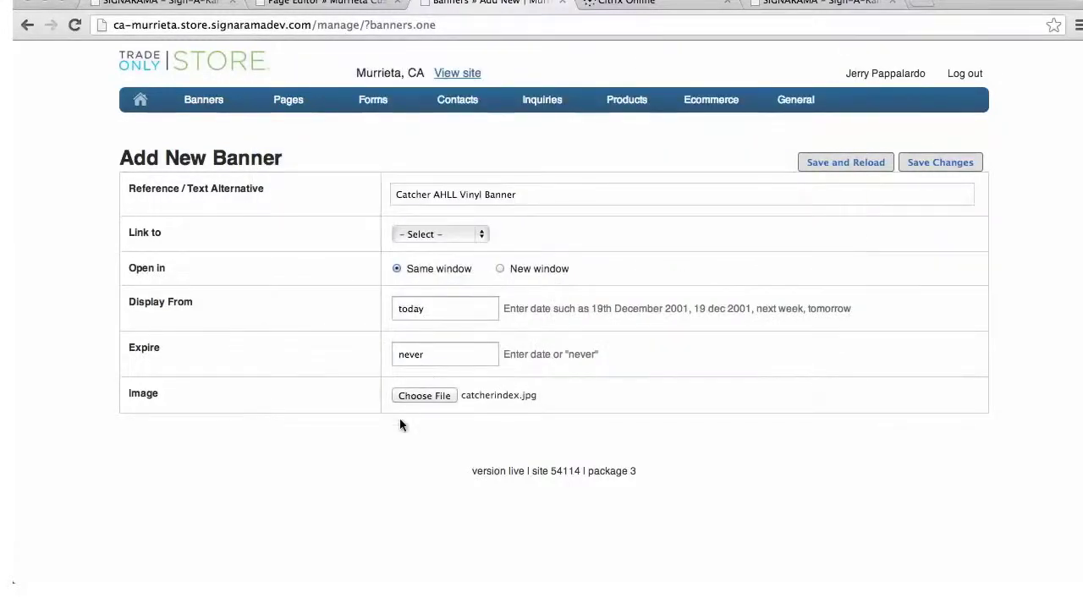
Save the new Catcher AHLL Vinyl Banner to the Banners list
{"action": "left_click", "coordinate": [931, 164]}
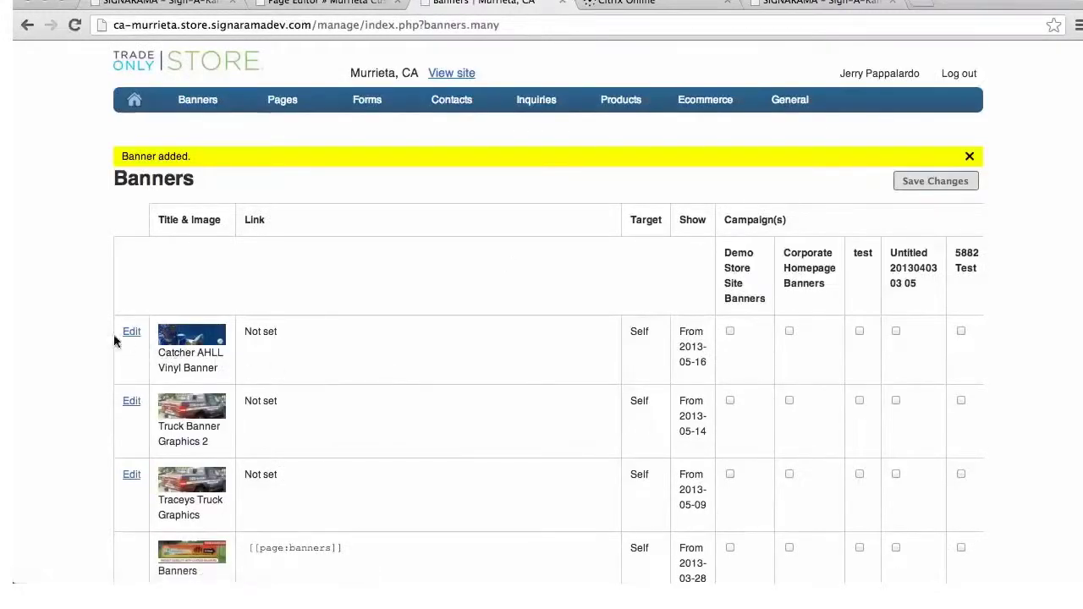
{"action": "scroll", "coordinate": [365, 363], "scroll_direction": "down", "scroll_amount": 1}
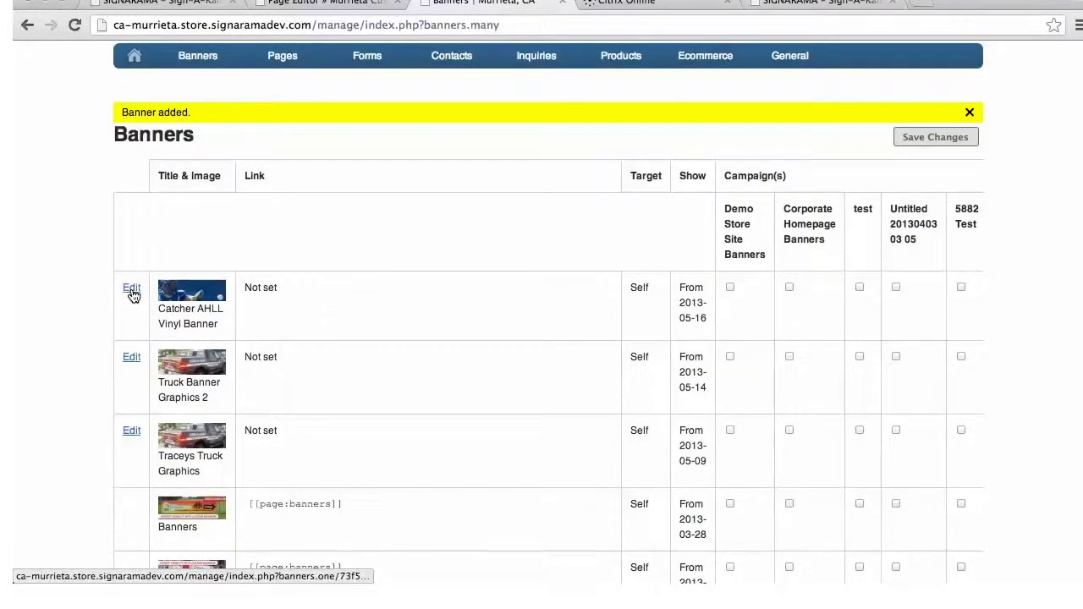
{"action": "mouse_move", "coordinate": [296, 63]}
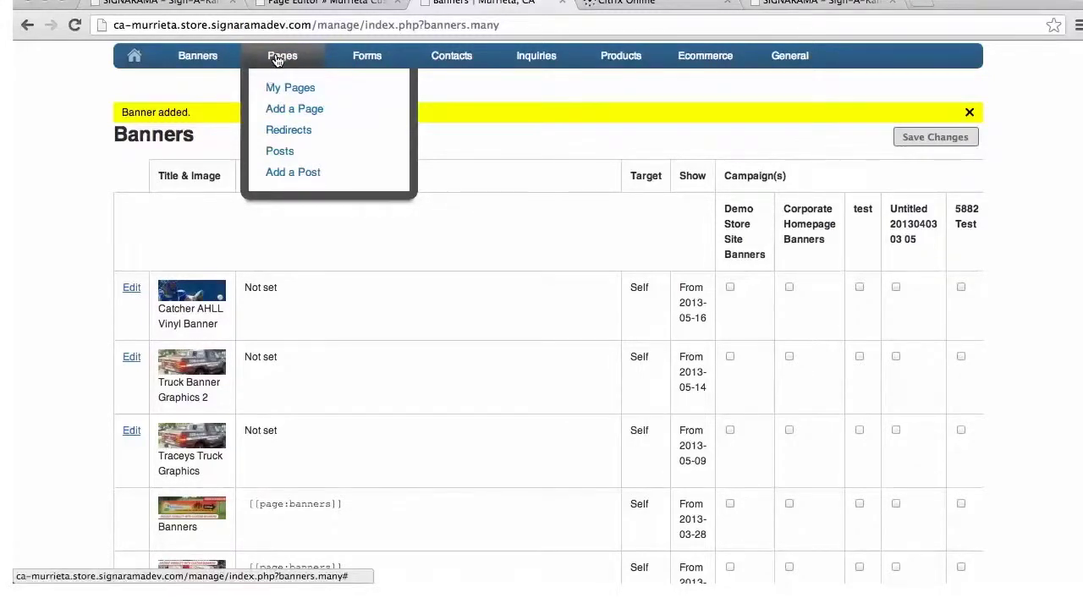
Open the store's pages list and search it for 'custom', scanning the results
{"action": "left_click", "coordinate": [282, 90]}
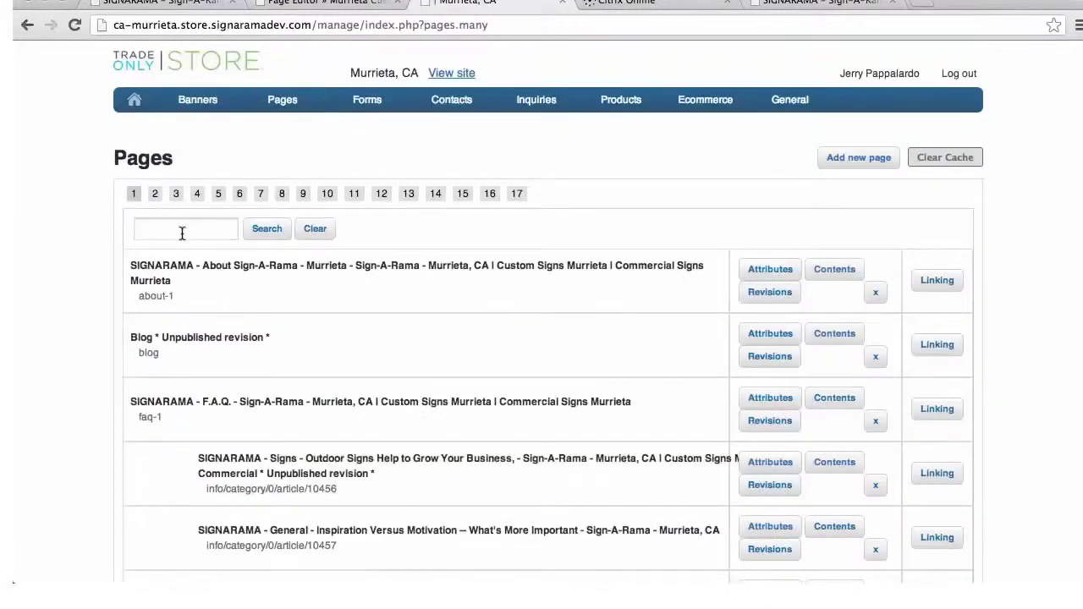
{"action": "left_click", "coordinate": [182, 231]}
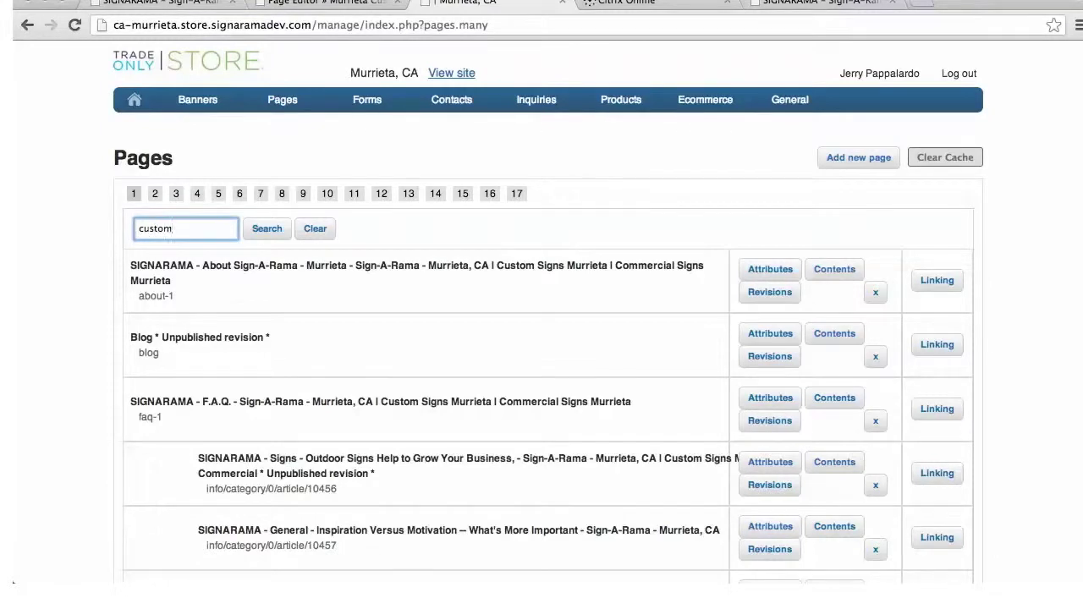
{"action": "left_click", "coordinate": [263, 232]}
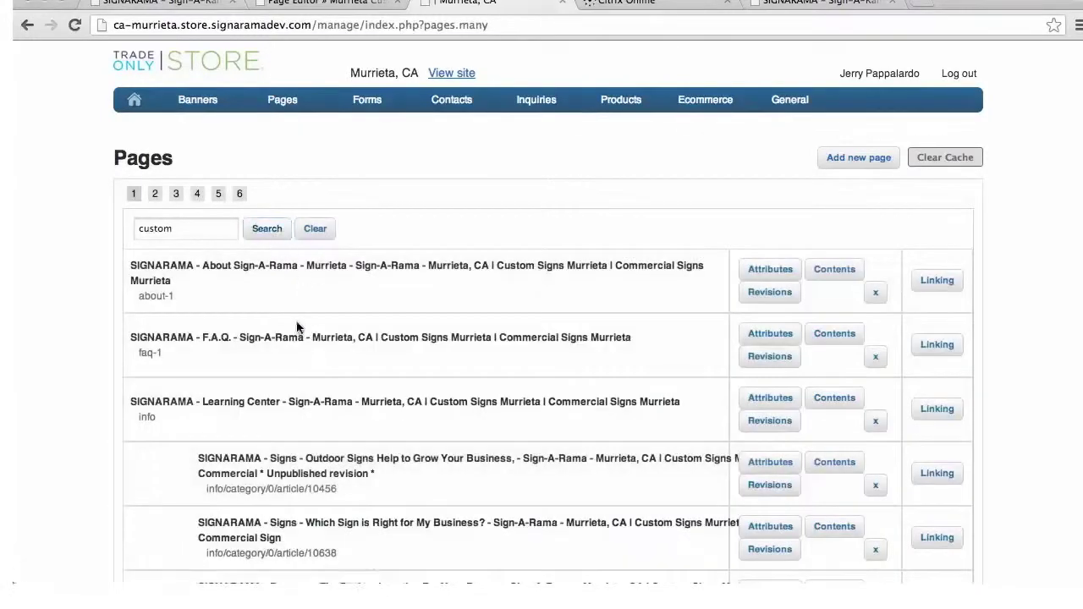
{"action": "scroll", "coordinate": [404, 384], "scroll_direction": "down", "scroll_amount": 1}
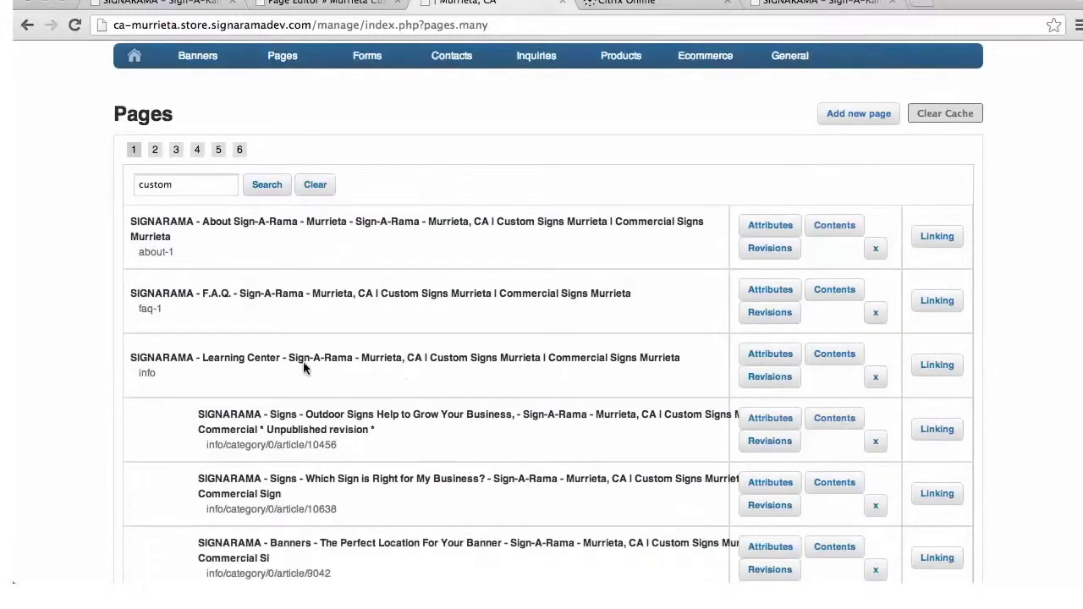
{"action": "scroll", "coordinate": [531, 264], "scroll_direction": "down", "scroll_amount": 10}
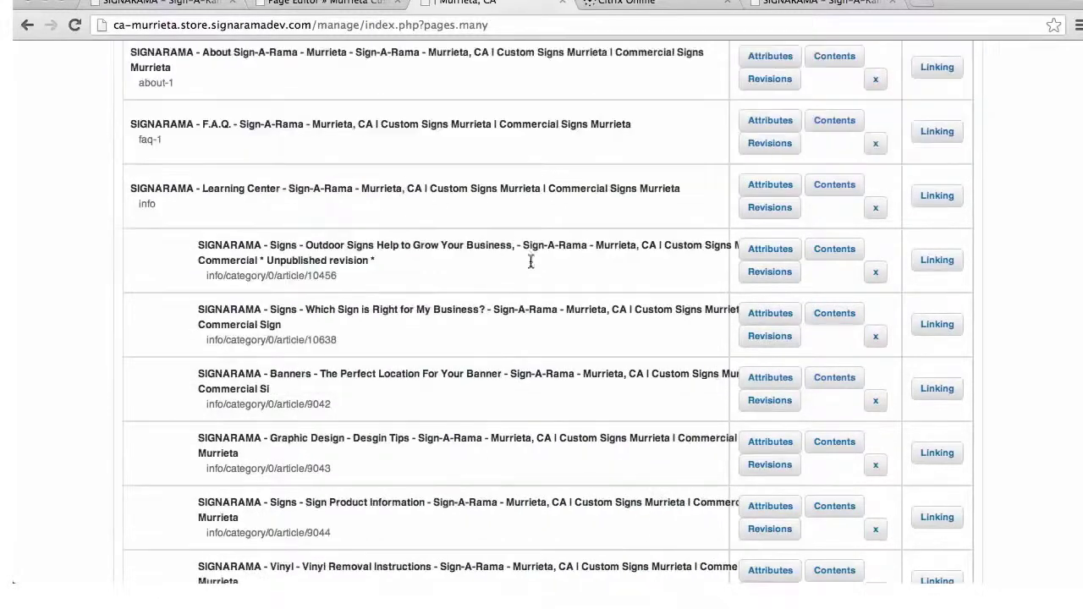
{"action": "scroll", "coordinate": [530, 264], "scroll_direction": "down", "scroll_amount": 9}
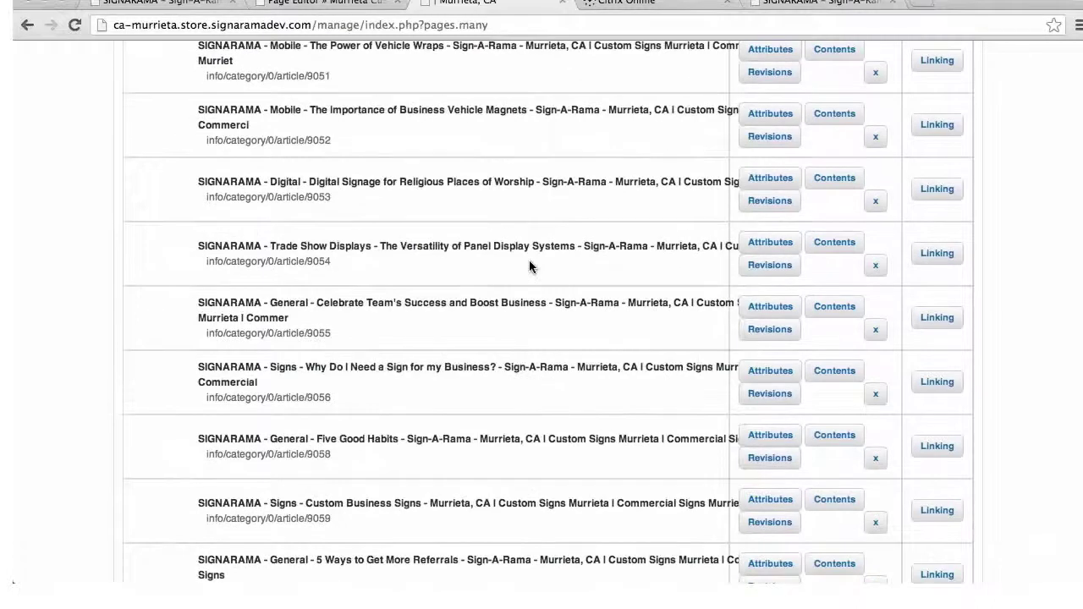
{"action": "scroll", "coordinate": [530, 260], "scroll_direction": "up", "scroll_amount": 3}
{"action": "scroll", "coordinate": [310, 160], "scroll_direction": "up", "scroll_amount": 20}
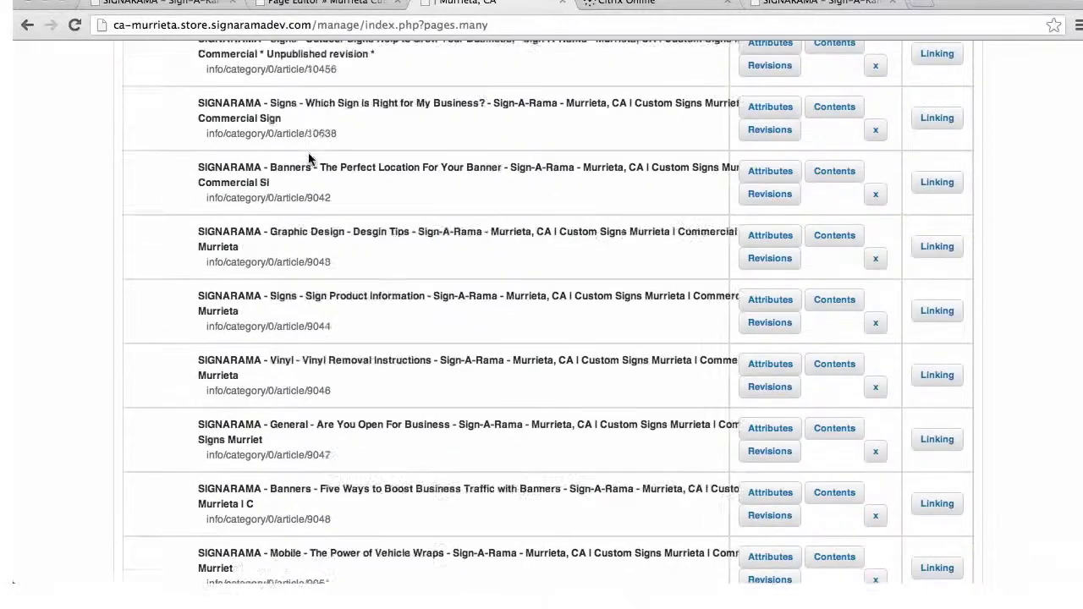
Refine the page search to 'Murrieta custom signs'
{"action": "left_click", "coordinate": [186, 229]}
{"action": "key", "text": "BackSpace"}
{"action": "key", "text": "BackSpace"}
{"action": "key", "text": "BackSpace"}
{"action": "key", "text": "BackSpace"}
{"action": "type", "text": "Murrieta custom"}
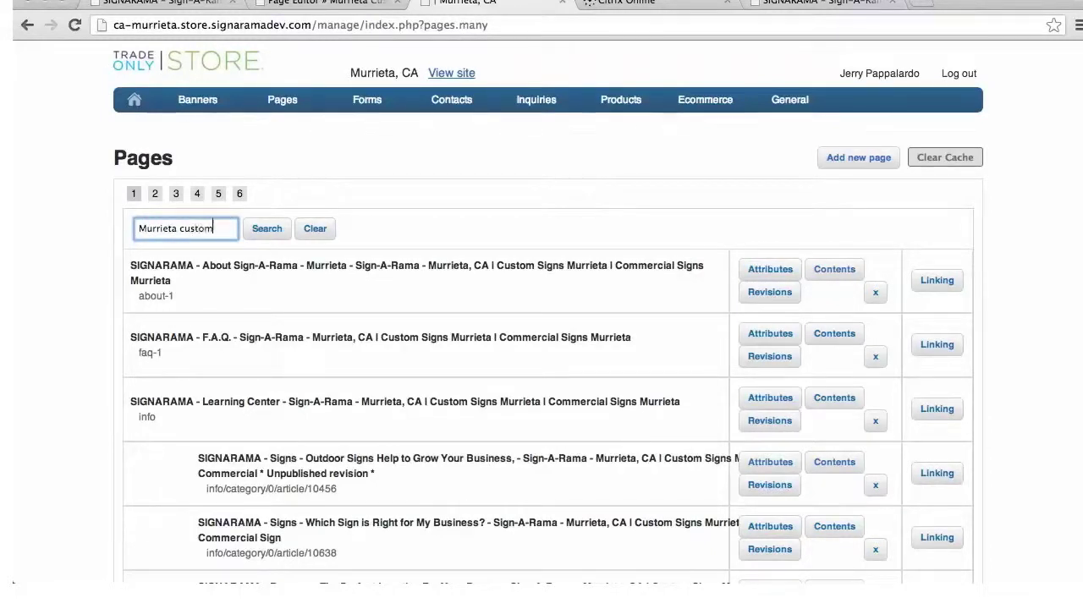
{"action": "type", "text": " banners"}
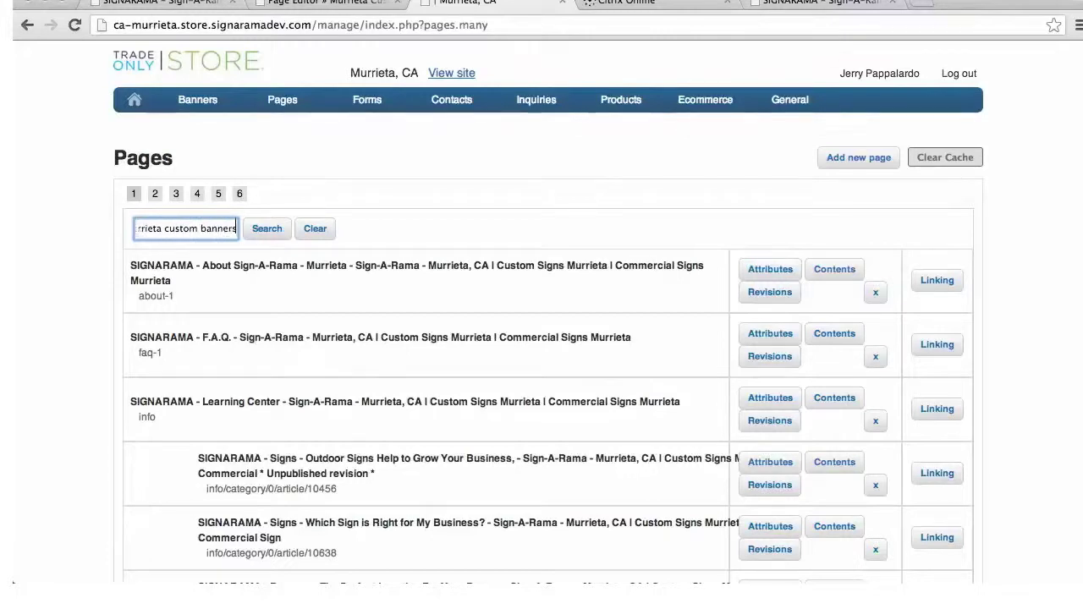
{"action": "key", "text": "BackSpace"}
{"action": "key", "text": "BackSpace"}
{"action": "key", "text": "BackSpace"}
{"action": "key", "text": "BackSpace"}
{"action": "key", "text": "BackSpace"}
{"action": "key", "text": "BackSpace"}
{"action": "key", "text": "BackSpace"}
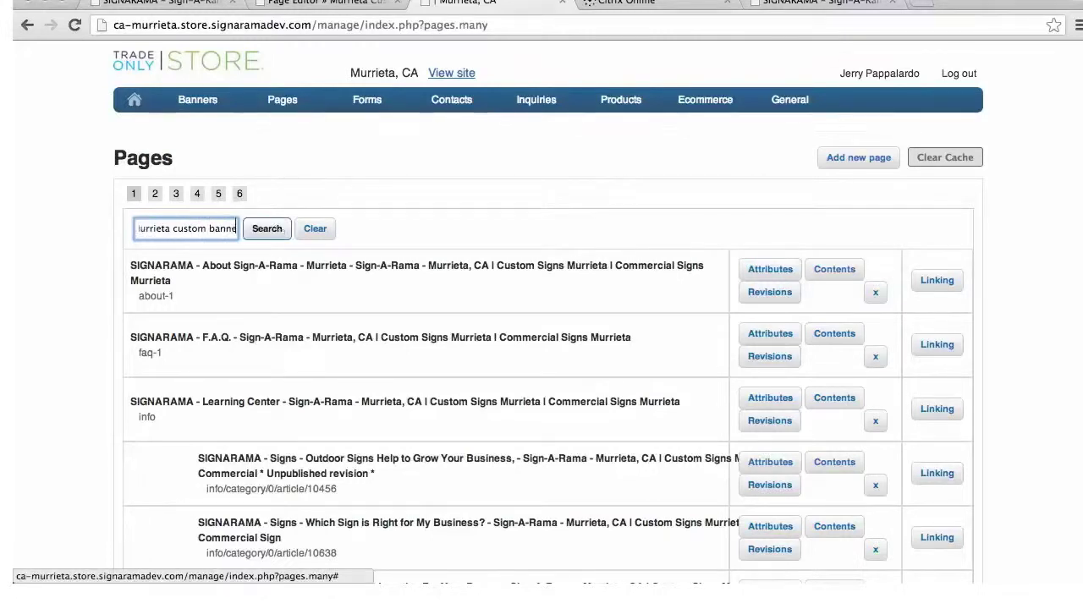
{"action": "type", "text": "signs"}
{"action": "left_click", "coordinate": [268, 228]}
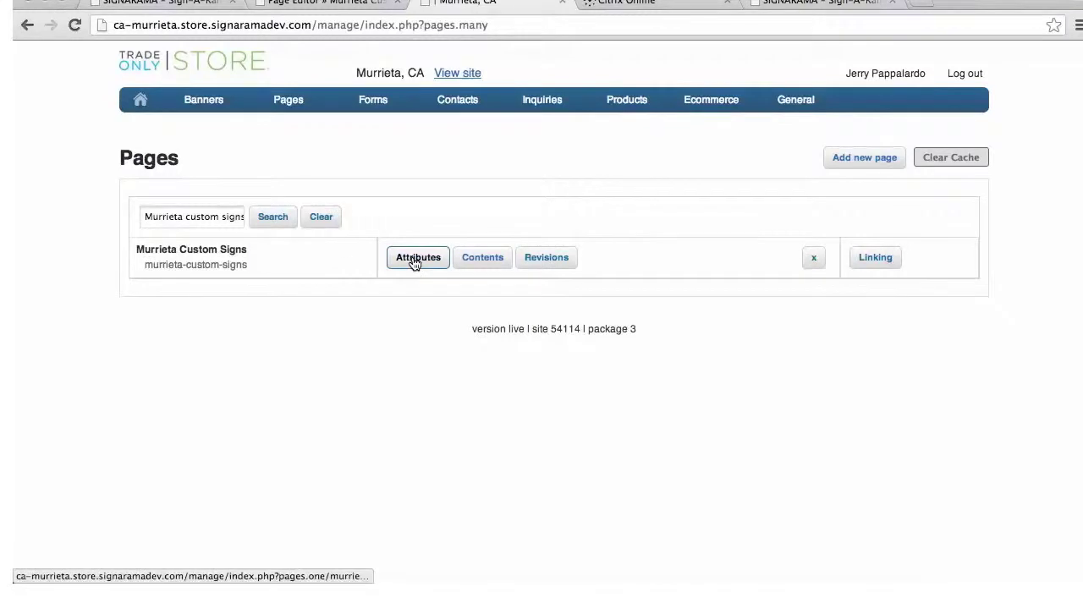
Open the Murrieta Custom Signs page contents for layout editing
{"action": "left_click", "coordinate": [482, 258]}
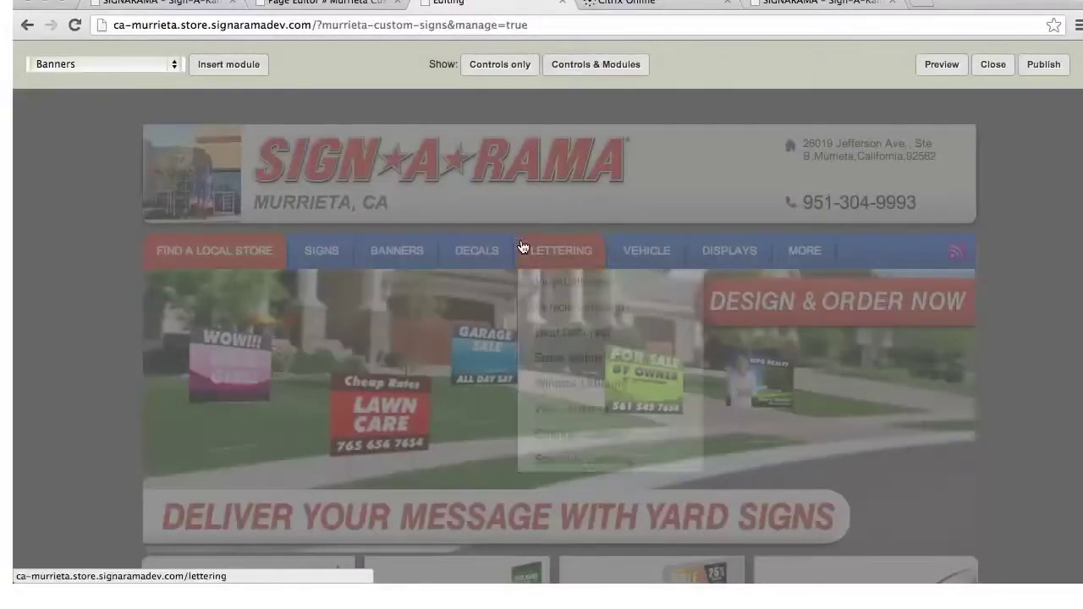
{"action": "scroll", "coordinate": [522, 247], "scroll_direction": "down", "scroll_amount": 5}
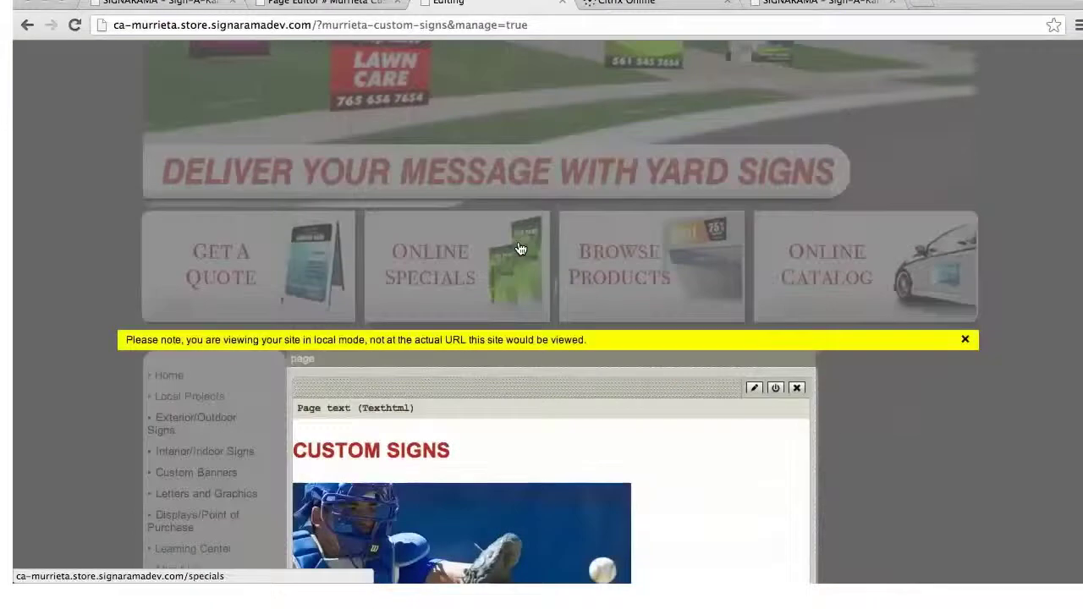
{"action": "scroll", "coordinate": [521, 247], "scroll_direction": "down", "scroll_amount": 3}
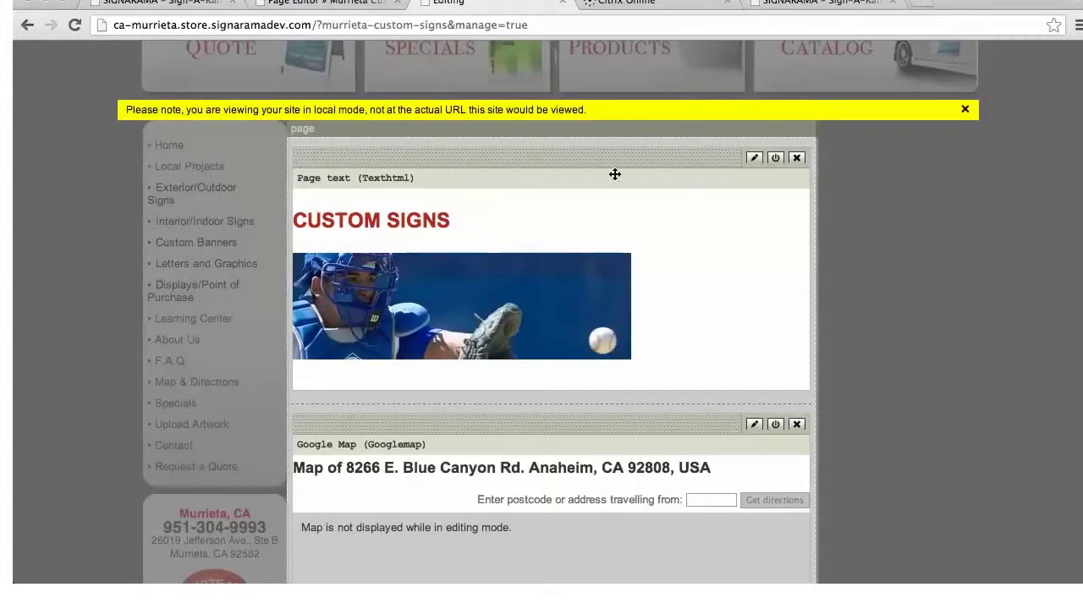
{"action": "scroll", "coordinate": [576, 212], "scroll_direction": "up", "scroll_amount": 5}
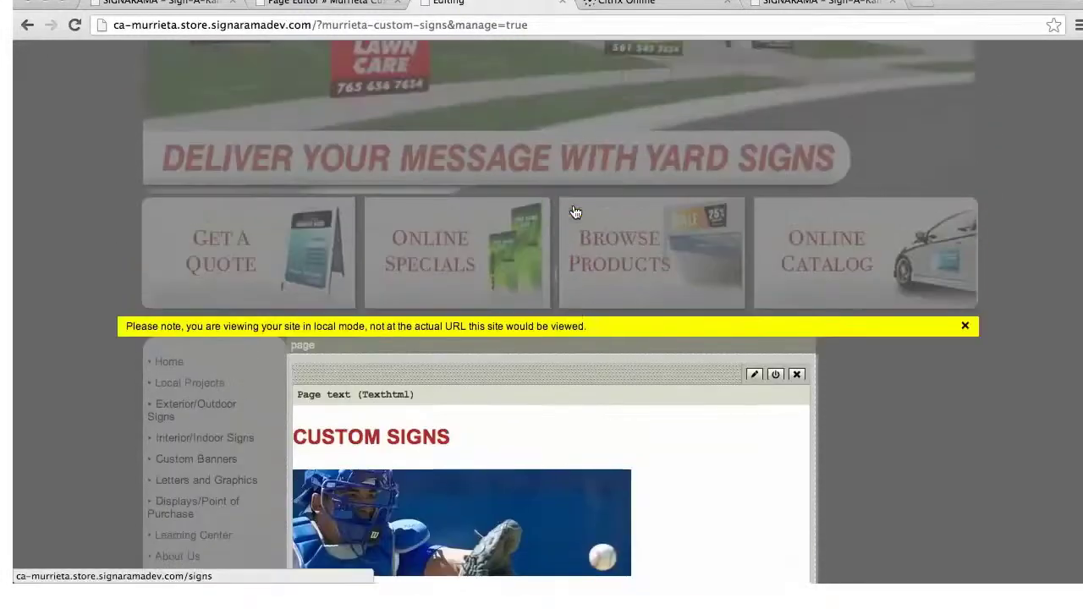
{"action": "scroll", "coordinate": [490, 197], "scroll_direction": "up", "scroll_amount": 3}
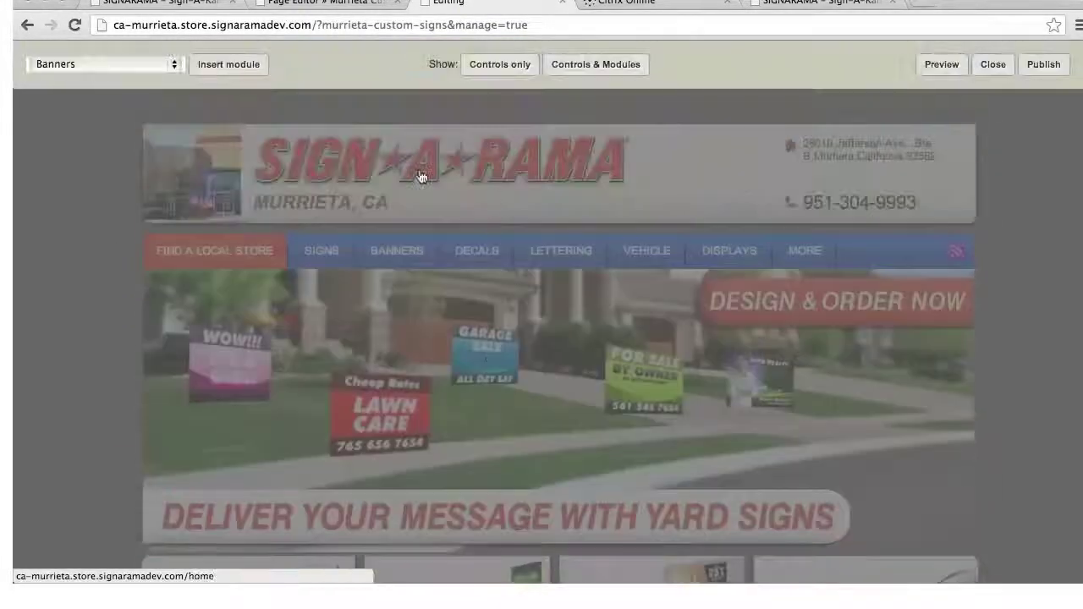
Choose Banners as the module type and insert it into the page
{"action": "left_click", "coordinate": [175, 65]}
{"action": "left_click", "coordinate": [89, 63]}
{"action": "left_click", "coordinate": [212, 66]}
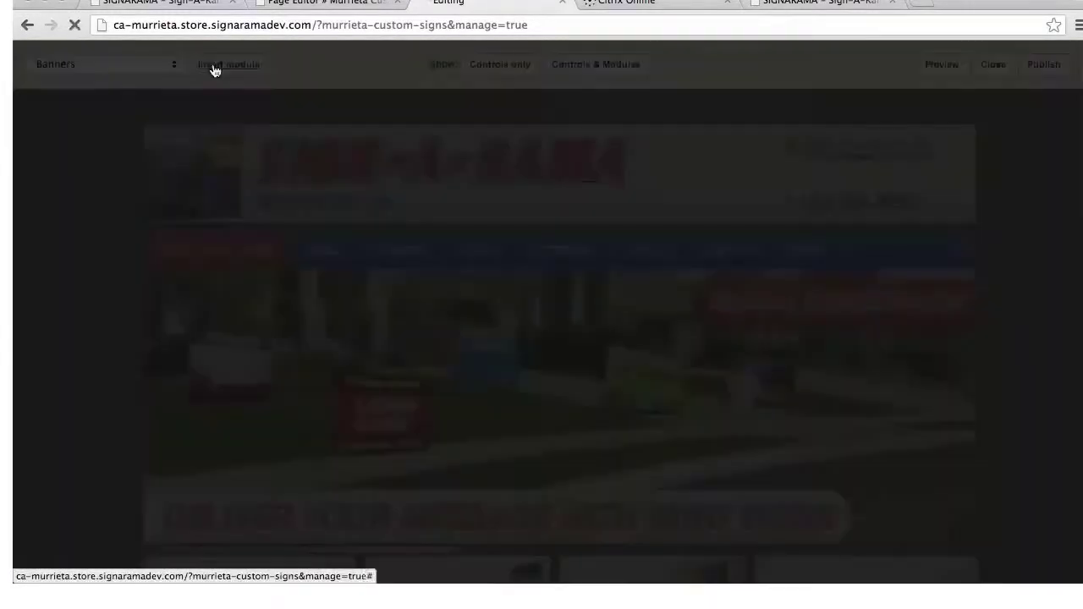
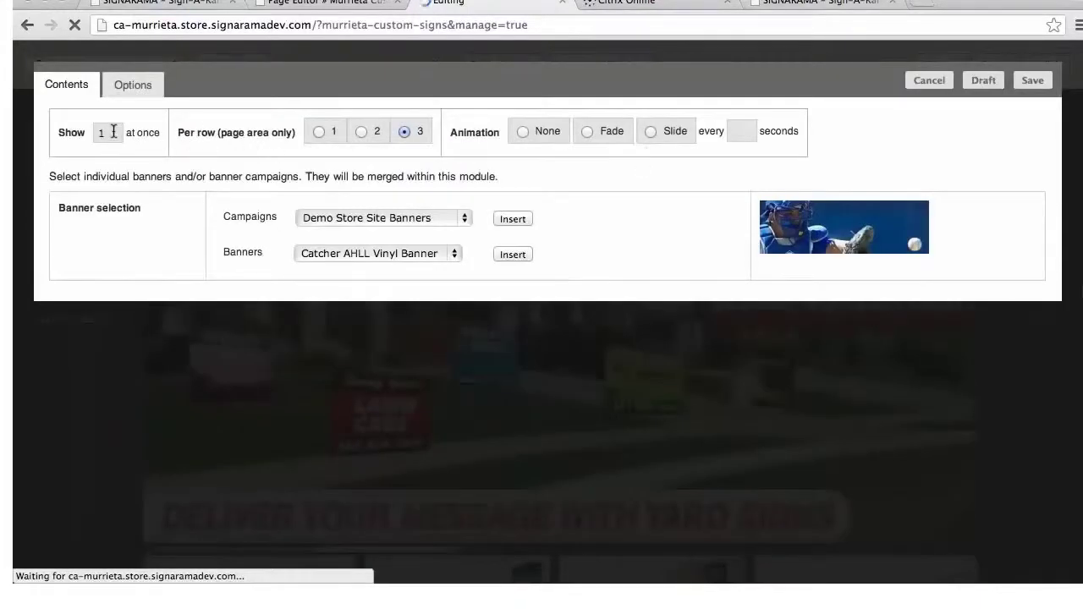
Show one banner per row and make the banners slide every 5 seconds
{"action": "left_click", "coordinate": [319, 132]}
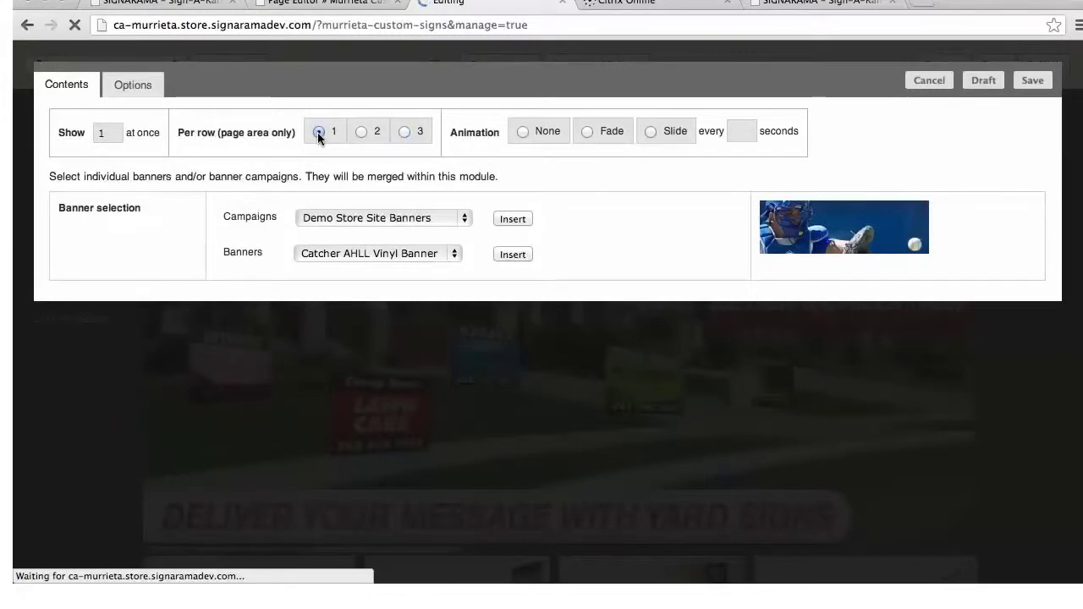
{"action": "left_click", "coordinate": [650, 132]}
{"action": "left_click", "coordinate": [733, 132]}
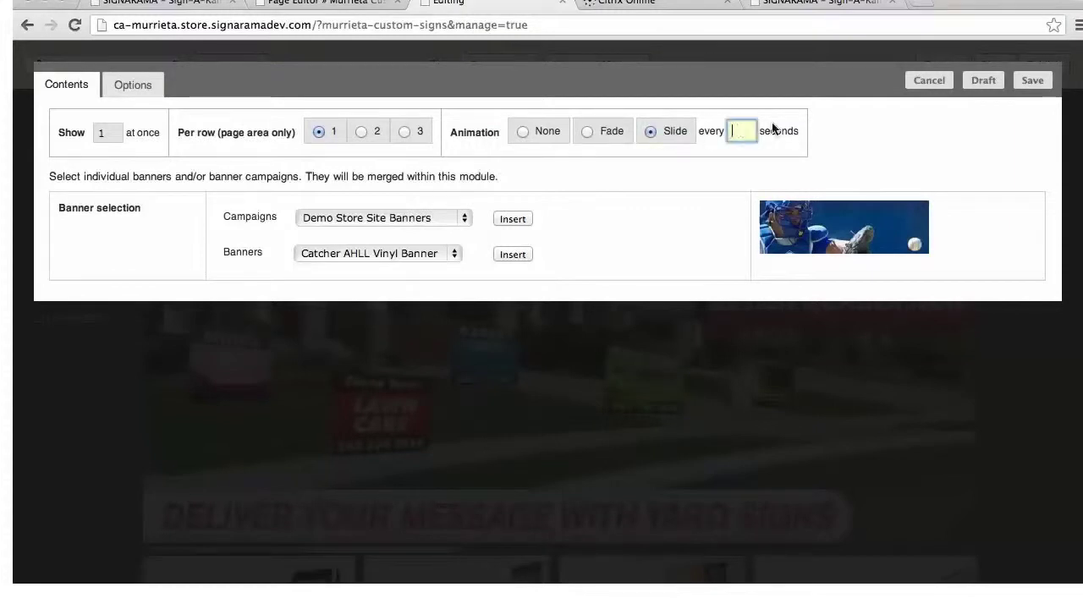
{"action": "type", "text": "5"}
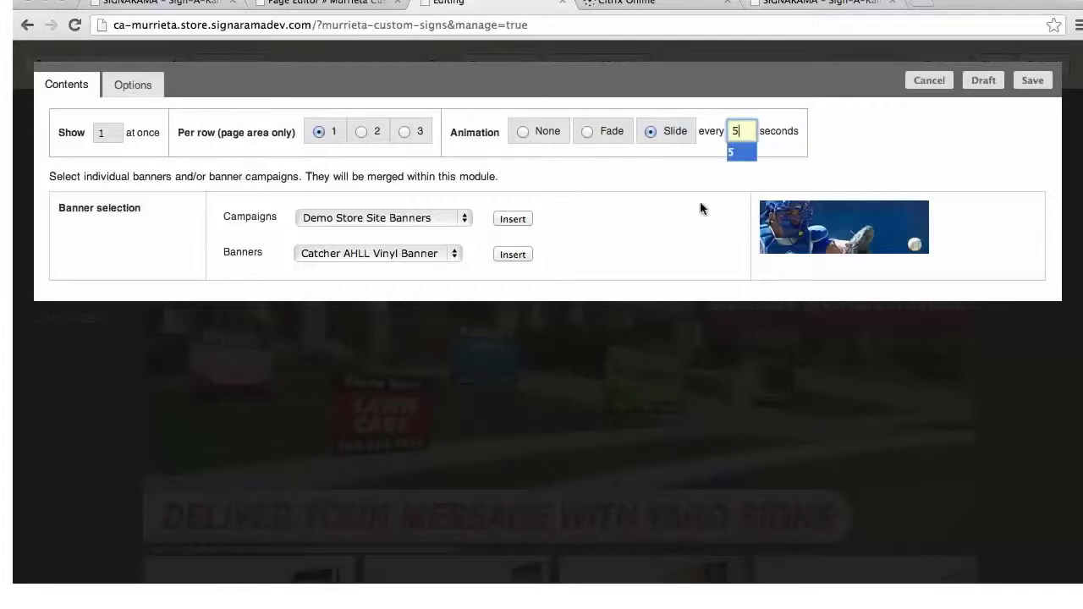
{"action": "left_click", "coordinate": [662, 235]}
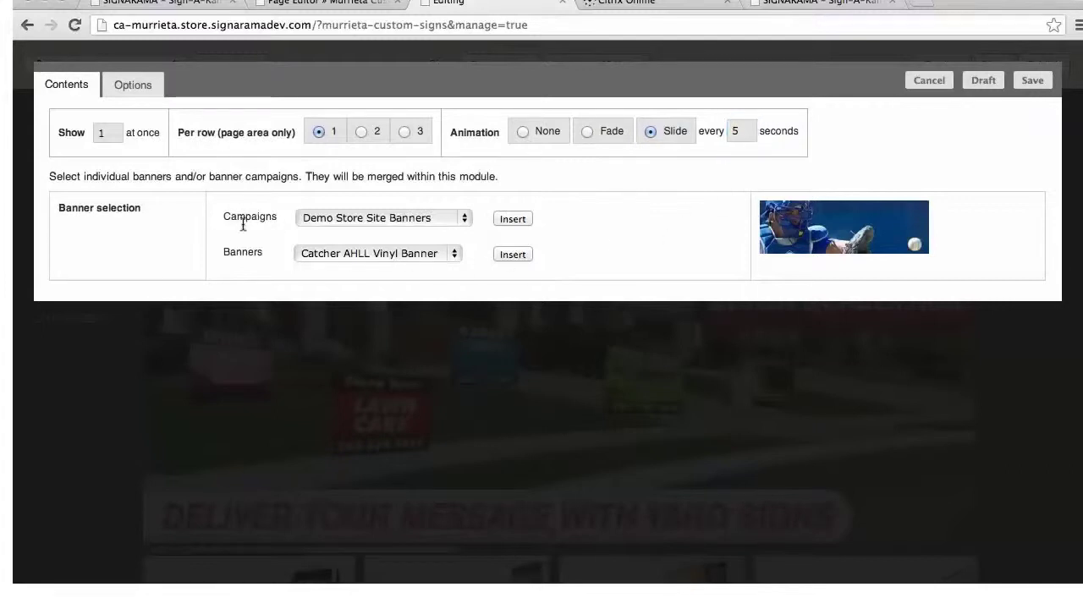
Add Catcher AHLL Vinyl Banner and Traceys Truck Graphics to the module and save it
{"action": "left_click", "coordinate": [455, 254]}
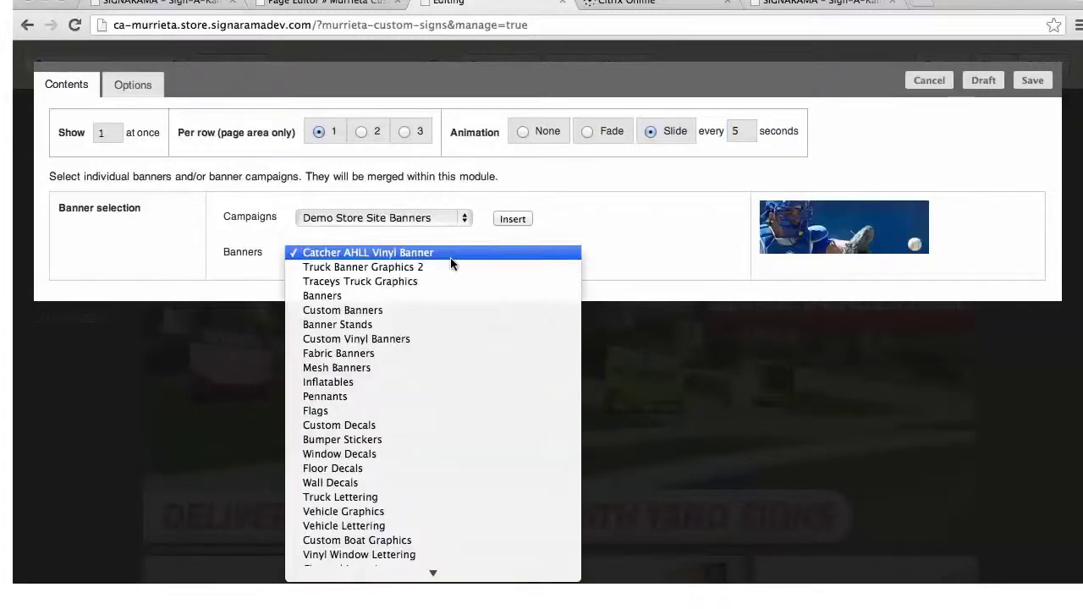
{"action": "left_click", "coordinate": [446, 256]}
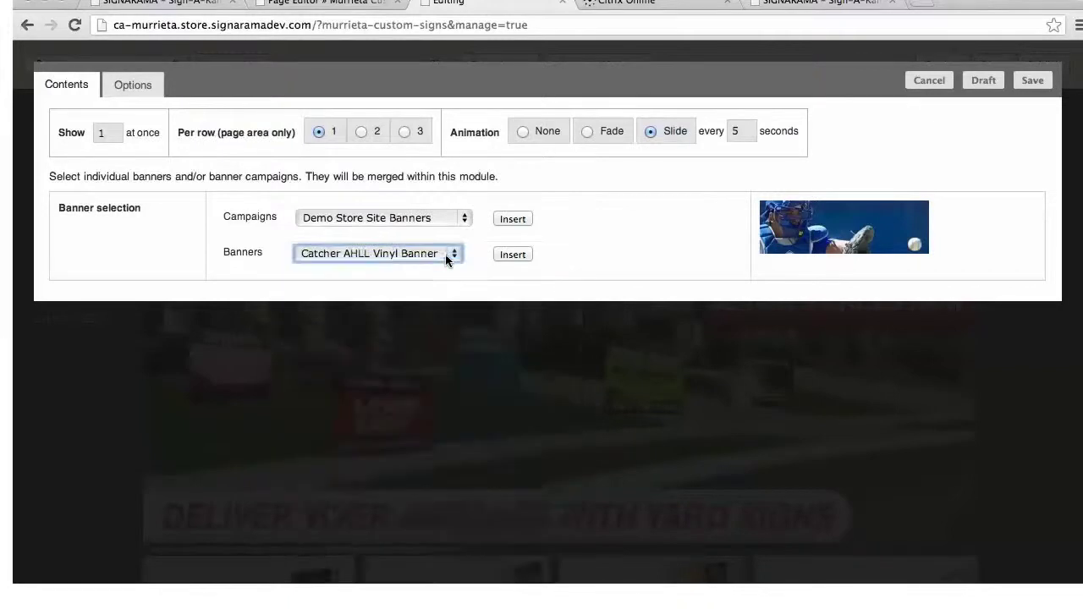
{"action": "left_click", "coordinate": [511, 255]}
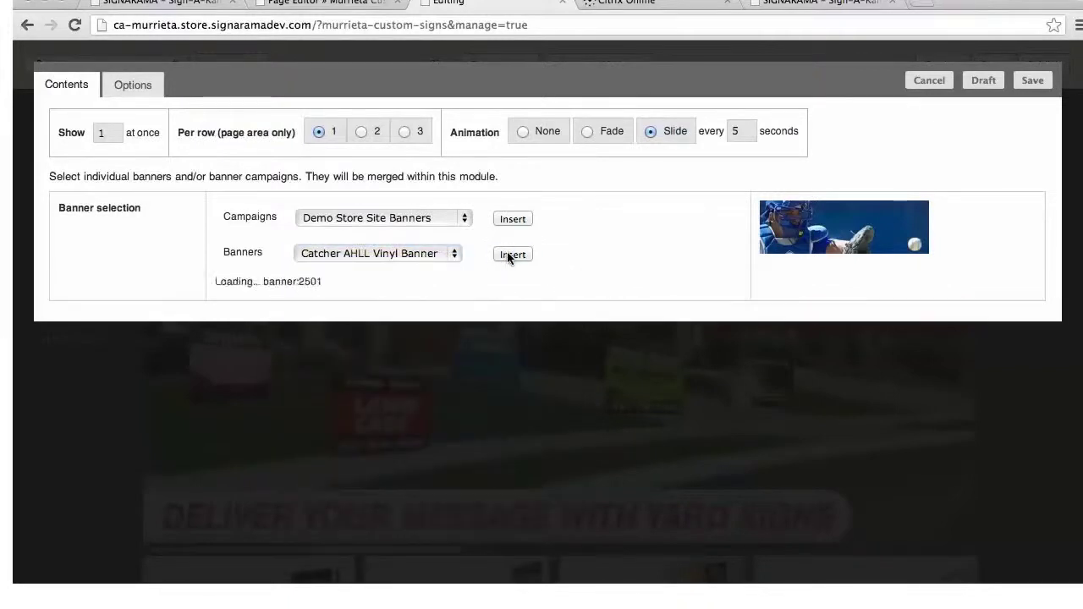
{"action": "left_click", "coordinate": [452, 257]}
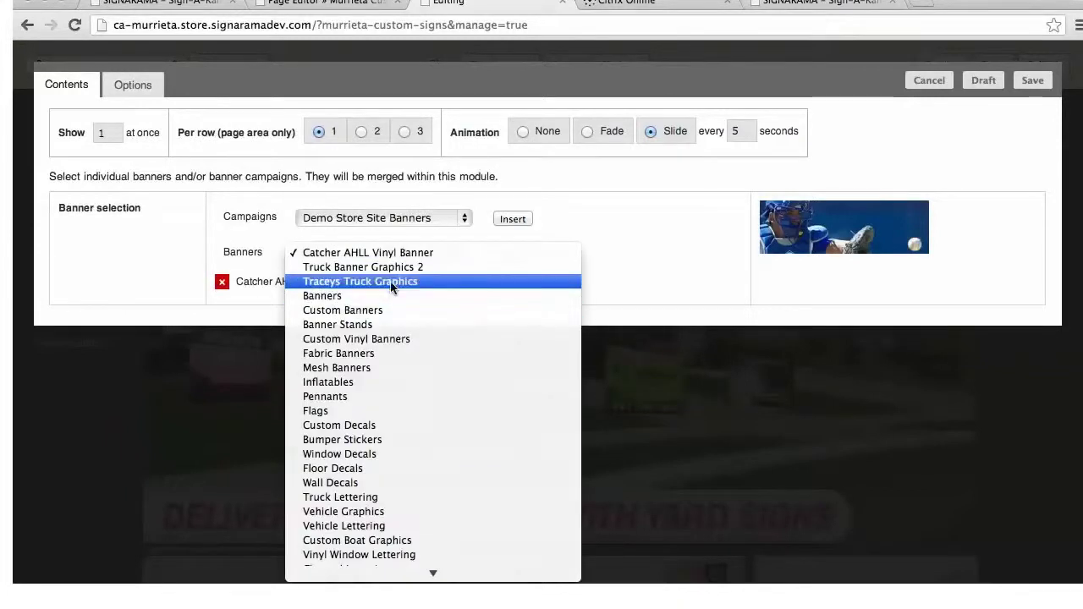
{"action": "key", "text": "Escape"}
{"action": "left_click", "coordinate": [513, 255]}
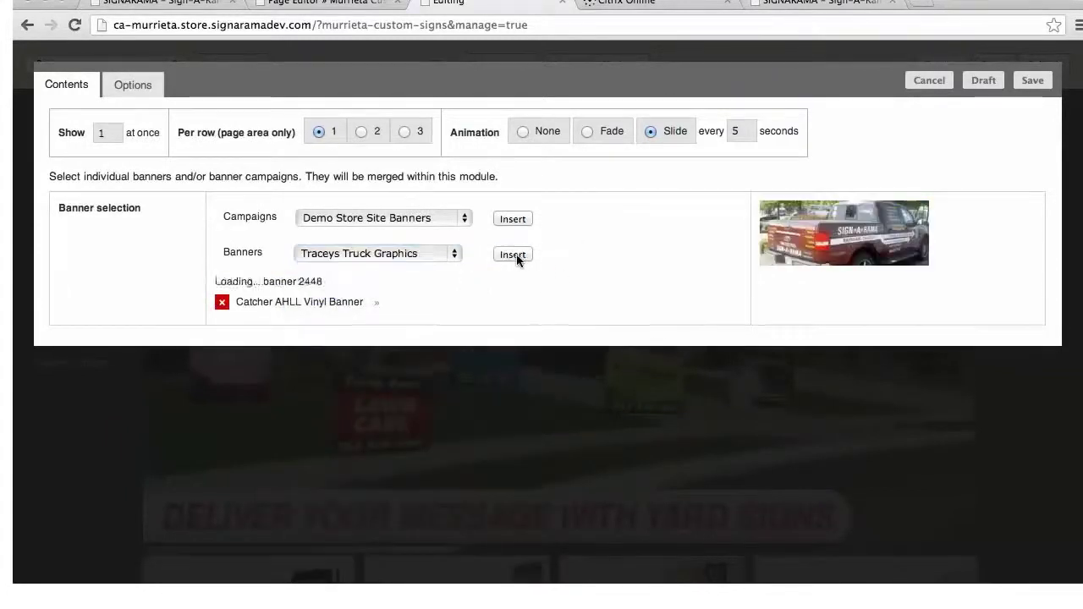
{"action": "left_click", "coordinate": [1039, 85]}
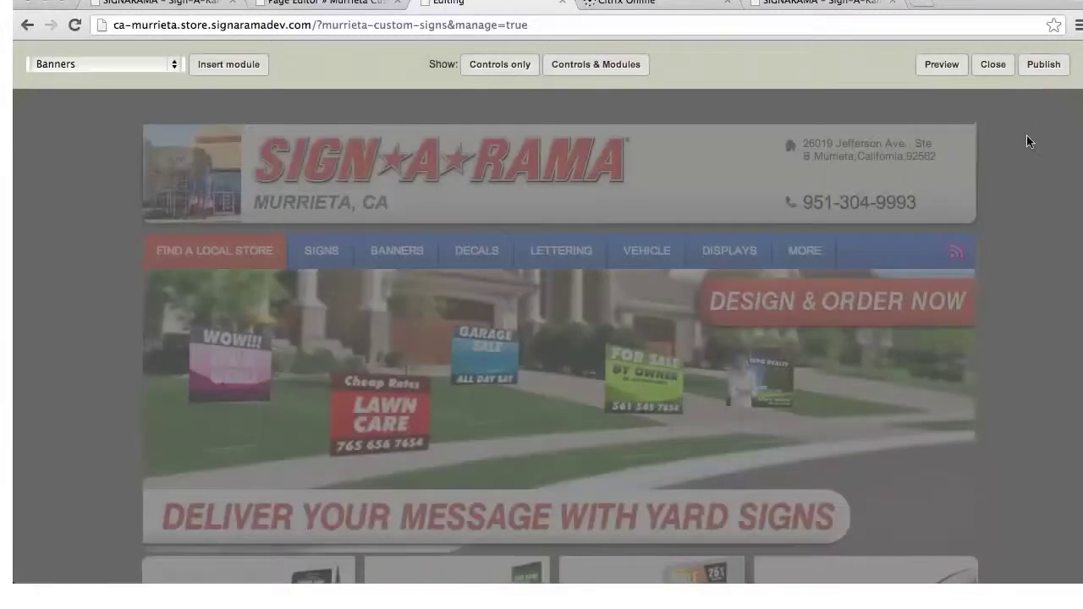
Move the Custom Signs text module above the Banners module
{"action": "scroll", "coordinate": [895, 237], "scroll_direction": "down", "scroll_amount": 3}
{"action": "scroll", "coordinate": [895, 243], "scroll_direction": "down", "scroll_amount": 5}
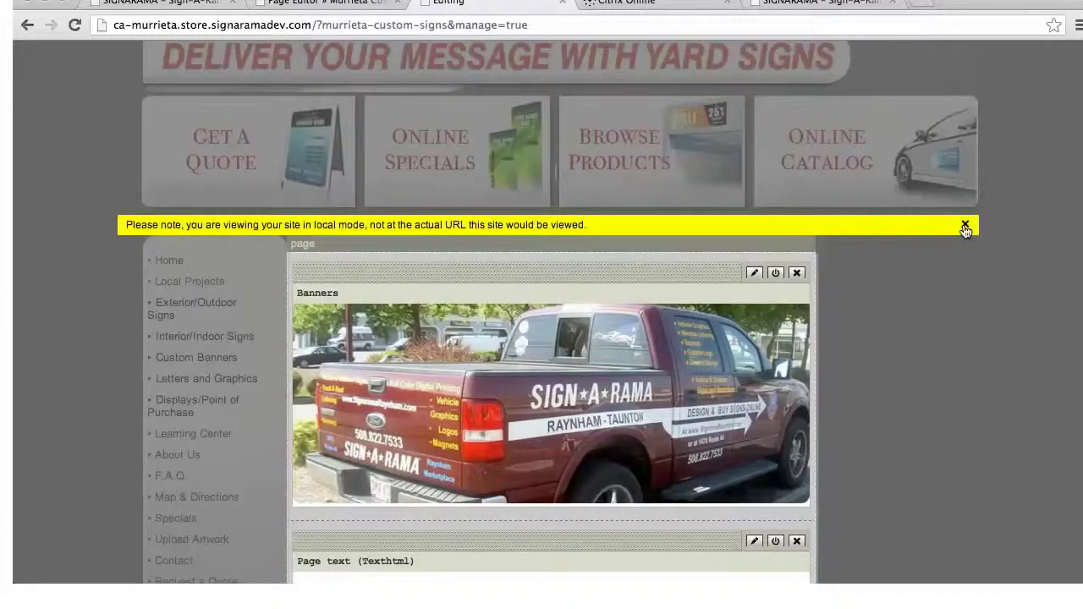
{"action": "scroll", "coordinate": [965, 230], "scroll_direction": "down", "scroll_amount": 2}
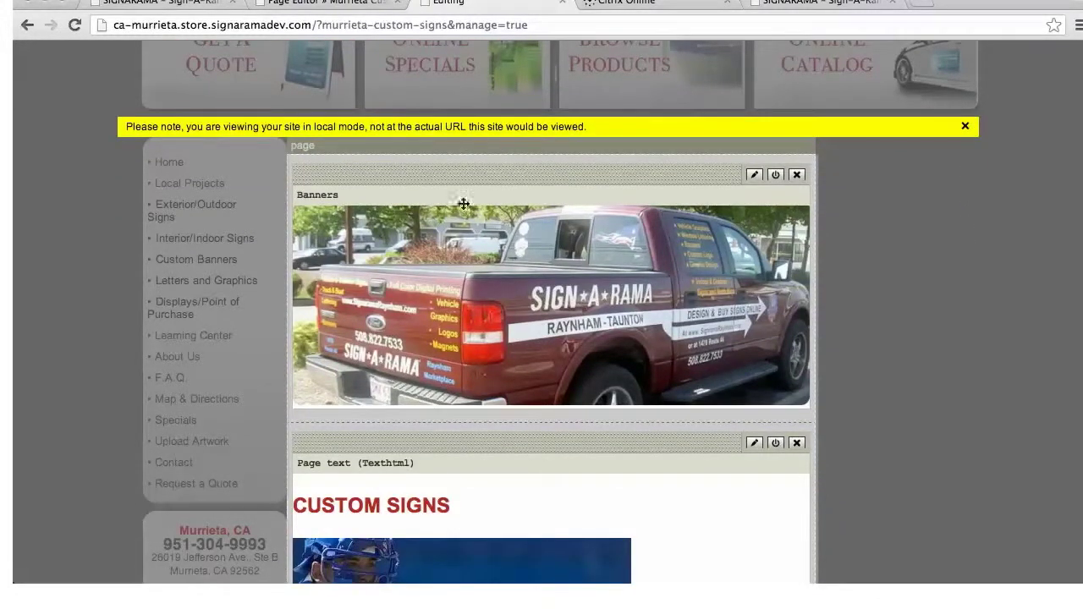
{"action": "left_click_drag", "start_coordinate": [595, 445], "coordinate": [616, 179]}
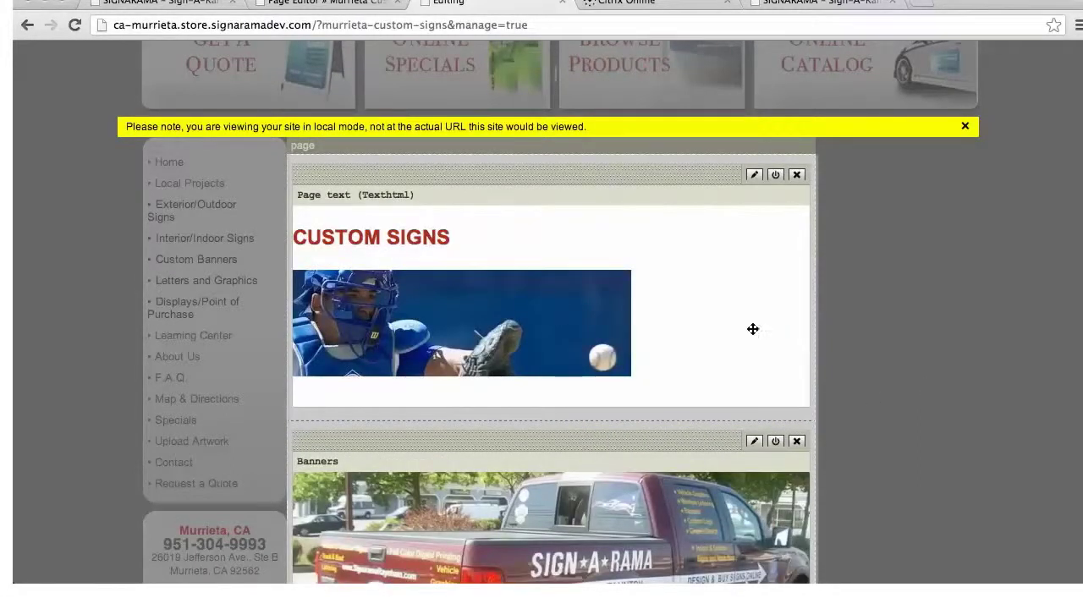
Delete the Google Map module and open the Custom Signs text block for editing
{"action": "scroll", "coordinate": [766, 338], "scroll_direction": "down", "scroll_amount": 10}
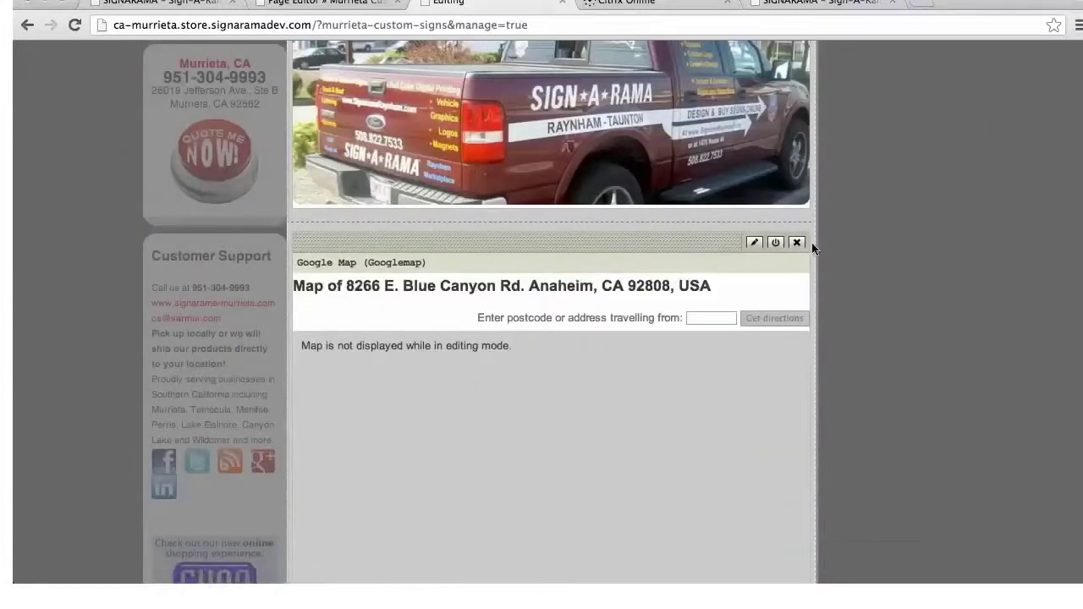
{"action": "left_click", "coordinate": [796, 243]}
{"action": "left_click", "coordinate": [687, 206]}
{"action": "scroll", "coordinate": [604, 254], "scroll_direction": "up", "scroll_amount": 5}
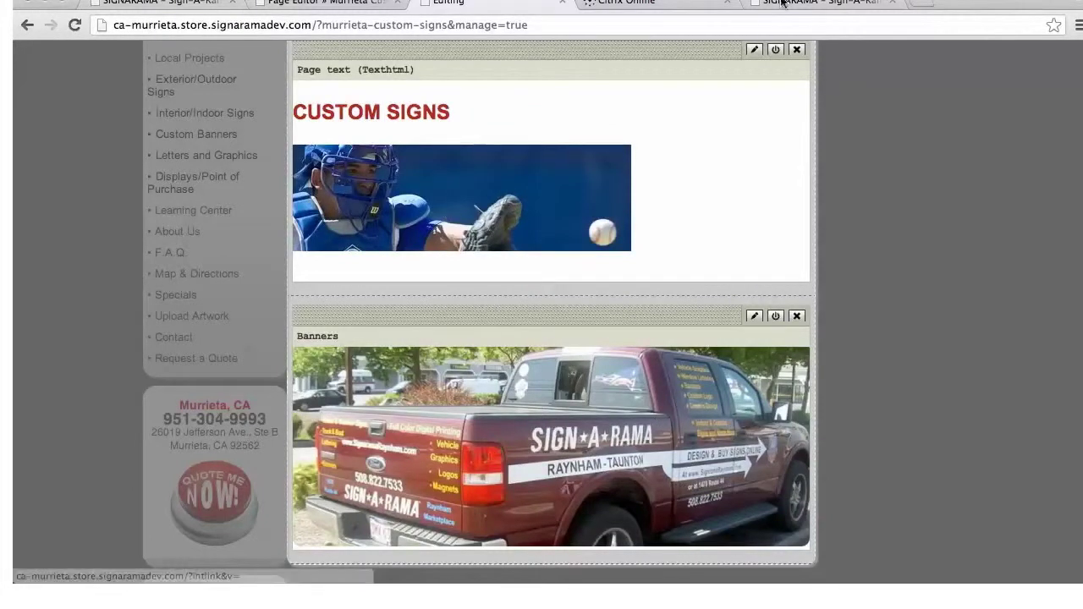
{"action": "left_click", "coordinate": [755, 51]}
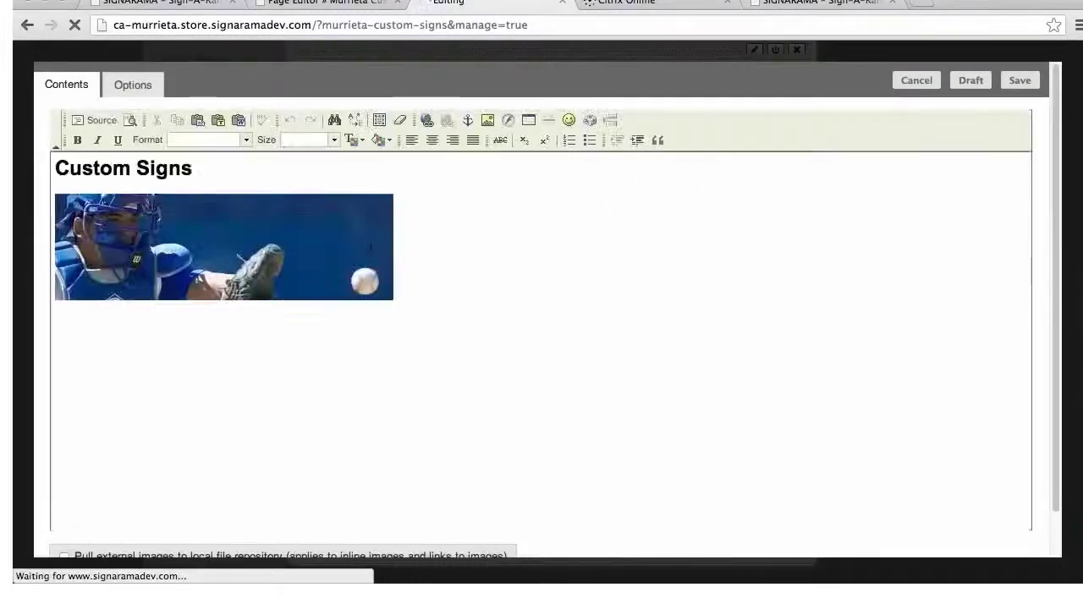
Replace the baseball image with 'We make custom signs and banners for you teams, events' and save
{"action": "left_click", "coordinate": [368, 240]}
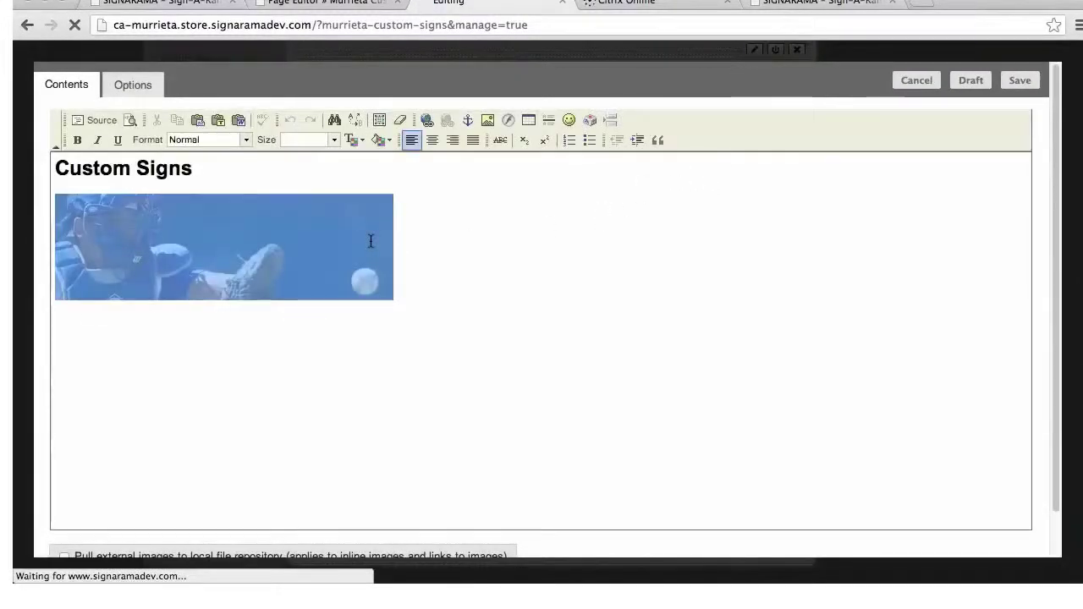
{"action": "key", "text": "BackSpace"}
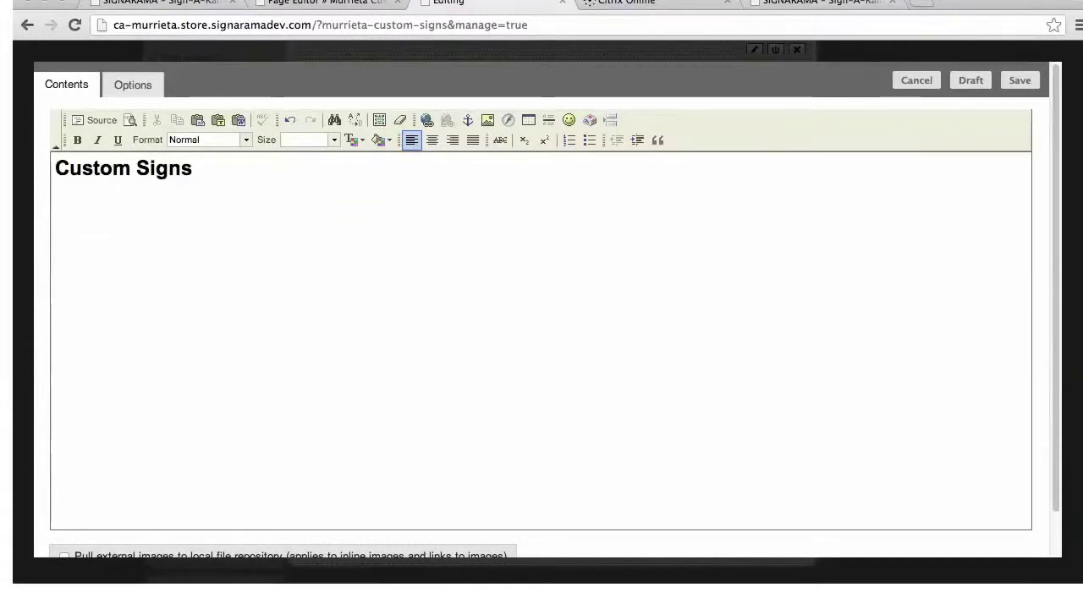
{"action": "type", "text": "We make custom signs an"}
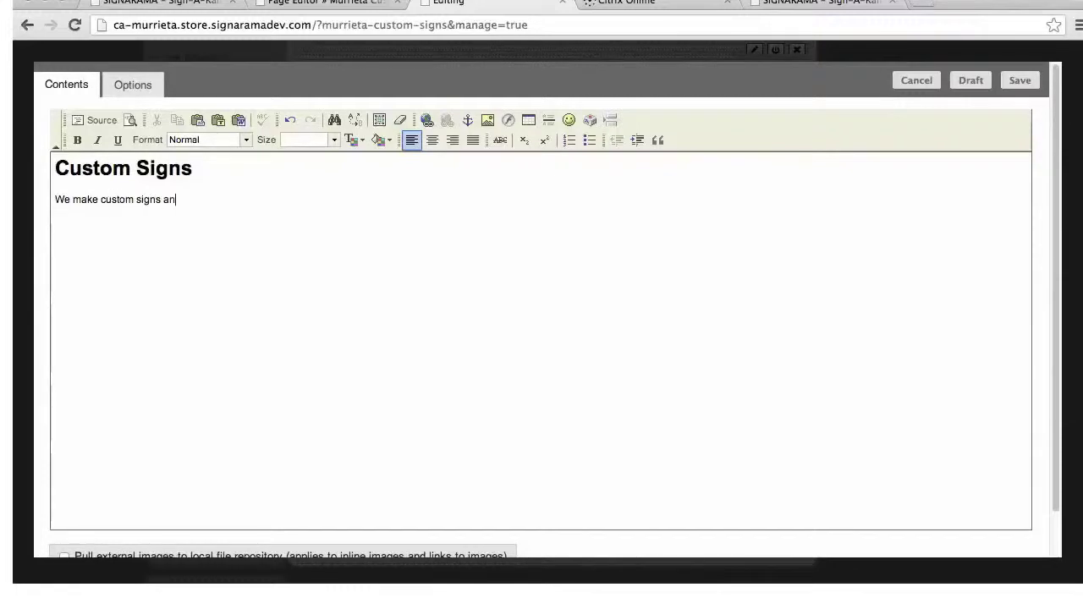
{"action": "type", "text": "d banners for you t"}
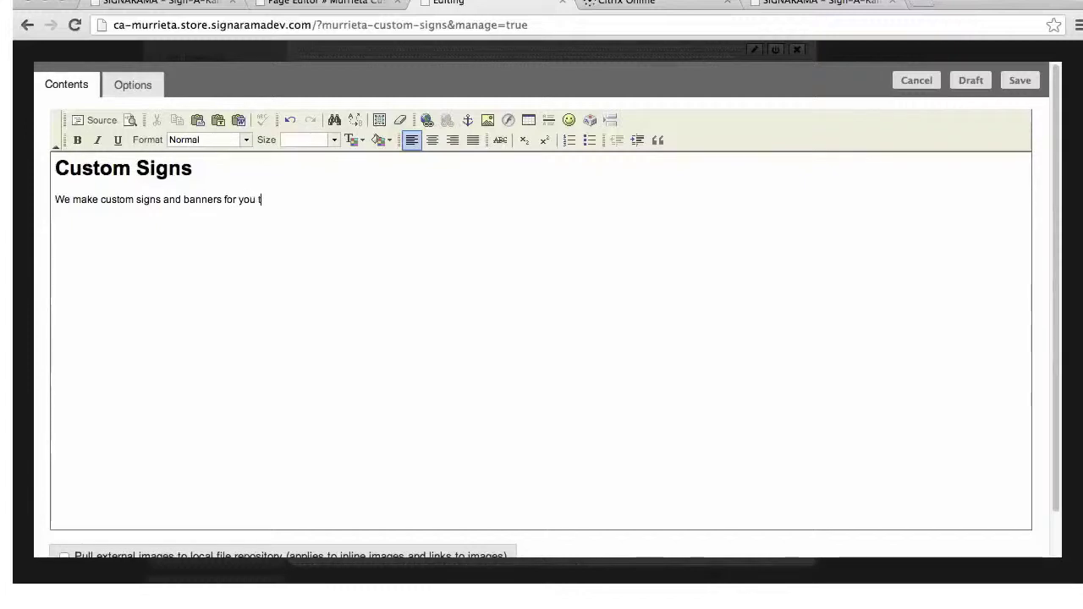
{"action": "type", "text": "eams, events and special occassions."}
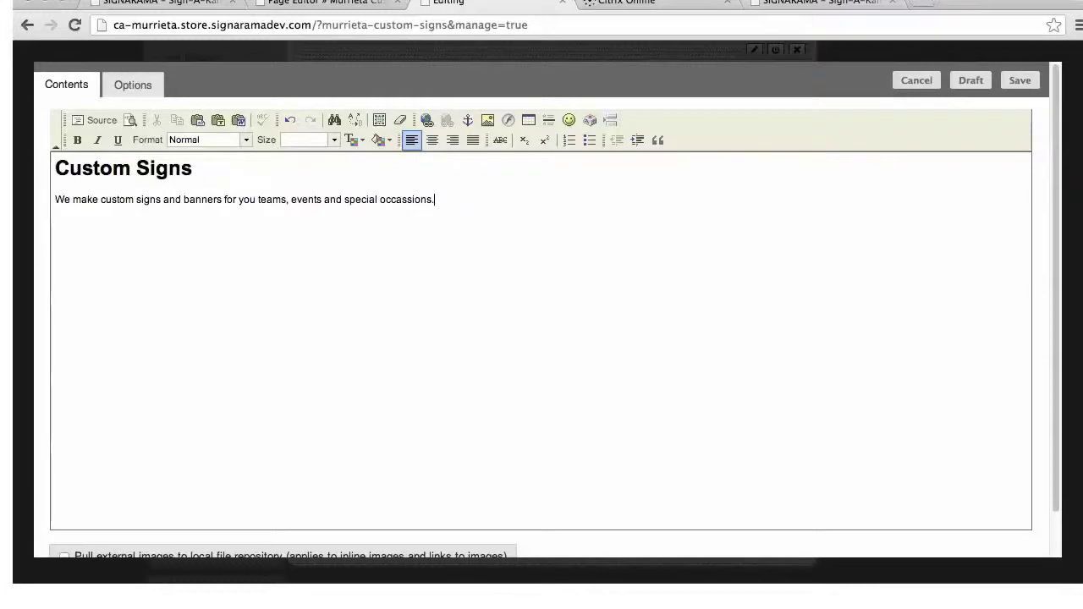
{"action": "left_click", "coordinate": [1020, 81]}
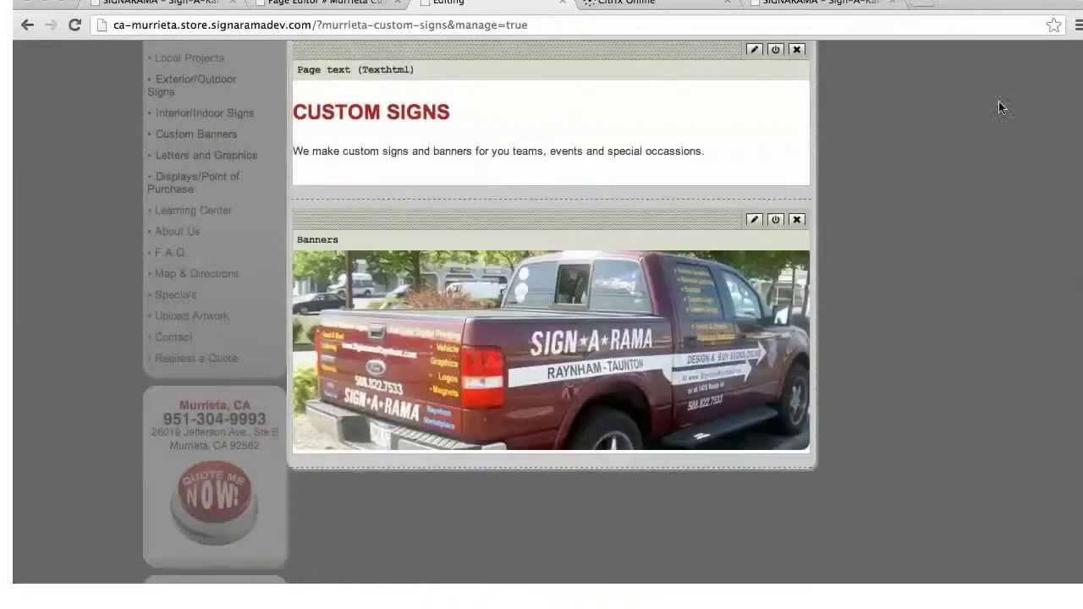
Publish the edited Custom Signs page and view the live page
{"action": "scroll", "coordinate": [948, 360], "scroll_direction": "up", "scroll_amount": 3}
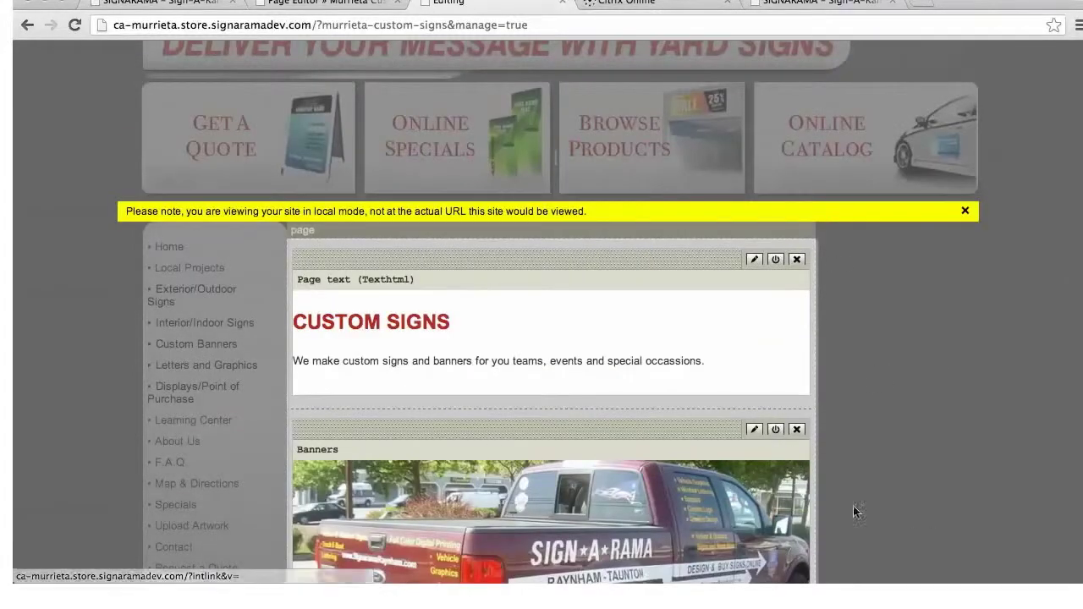
{"action": "scroll", "coordinate": [1003, 494], "scroll_direction": "up", "scroll_amount": 1}
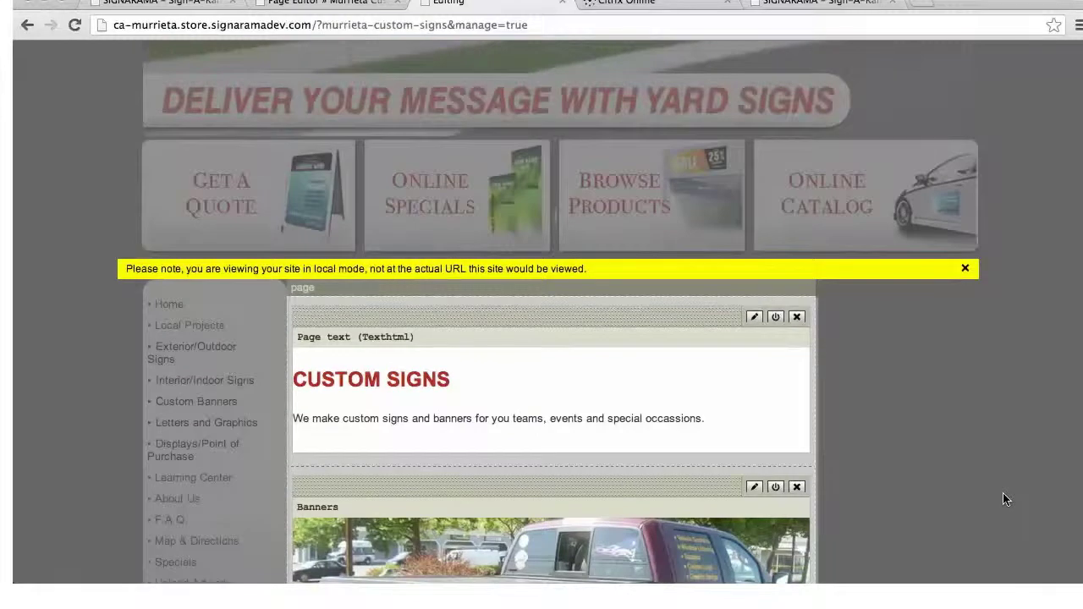
{"action": "scroll", "coordinate": [1004, 498], "scroll_direction": "up", "scroll_amount": 4}
{"action": "scroll", "coordinate": [1016, 339], "scroll_direction": "up", "scroll_amount": 2}
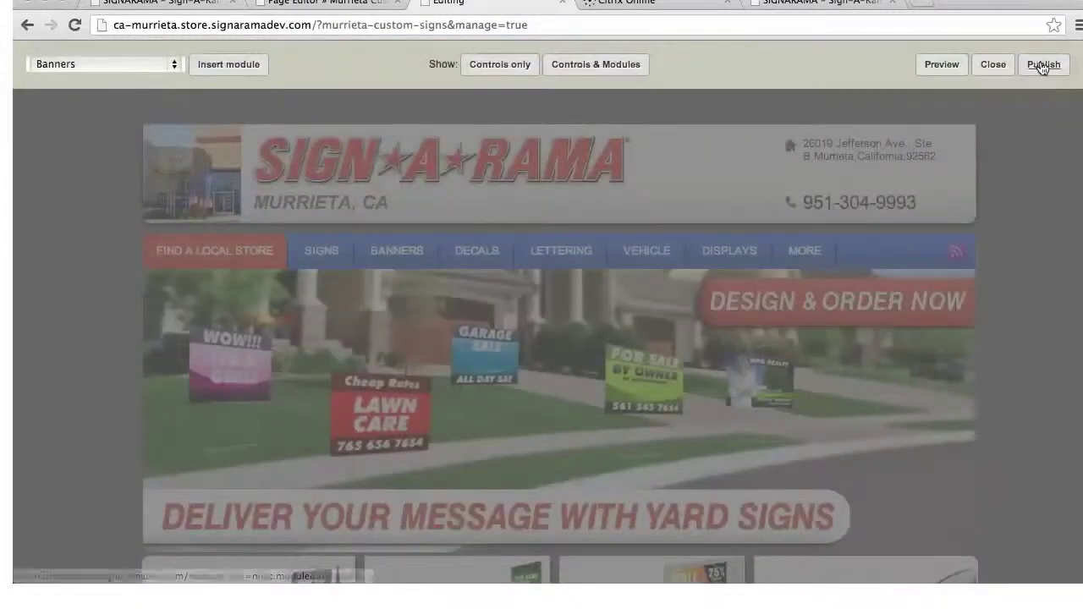
{"action": "left_click", "coordinate": [1043, 66]}
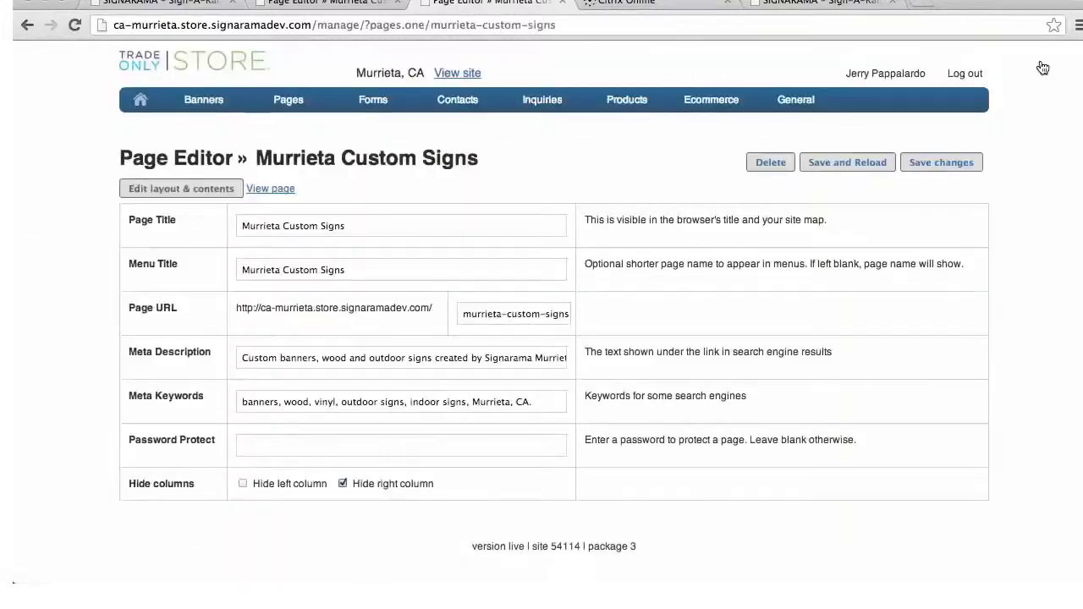
{"action": "left_click", "coordinate": [259, 191]}
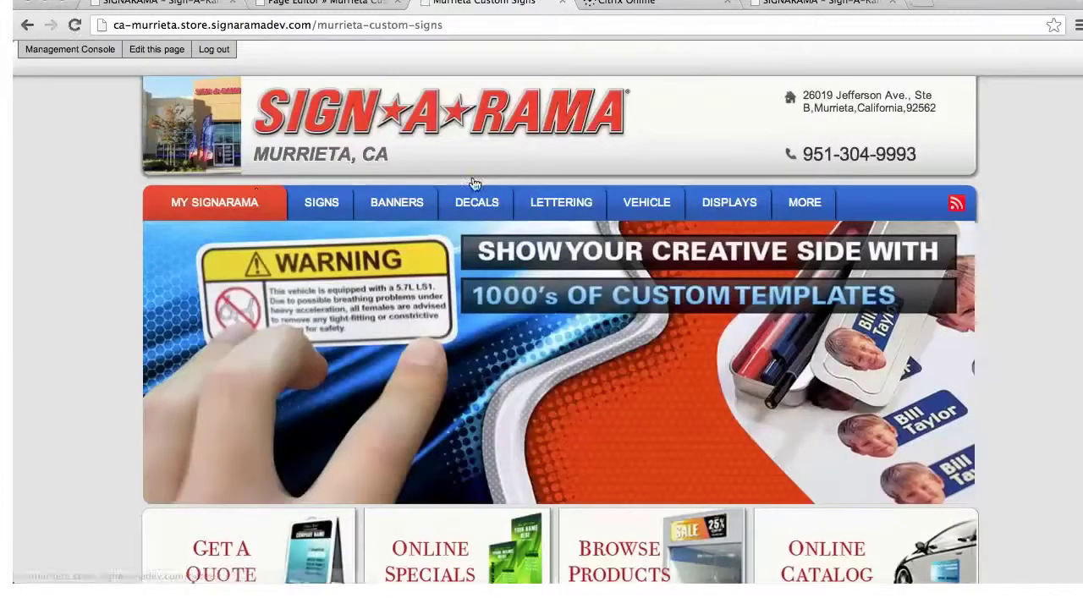
Dismiss the yellow local-mode notice on the live page and return to the Management Console home
{"action": "mouse_move", "coordinate": [649, 218]}
{"action": "scroll", "coordinate": [645, 233], "scroll_direction": "down", "scroll_amount": 10}
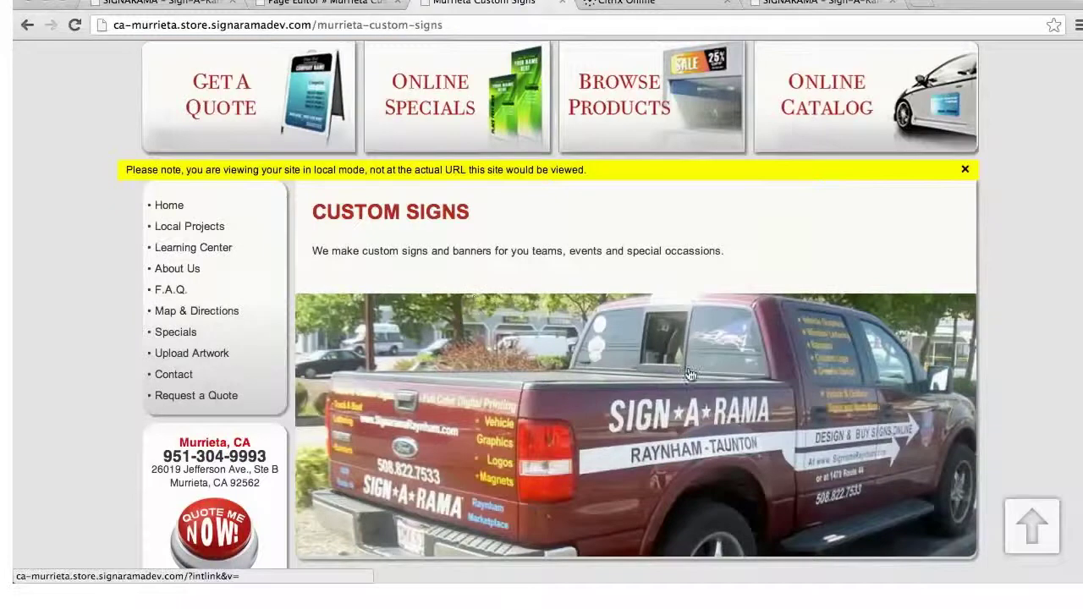
{"action": "scroll", "coordinate": [696, 370], "scroll_direction": "down", "scroll_amount": 4}
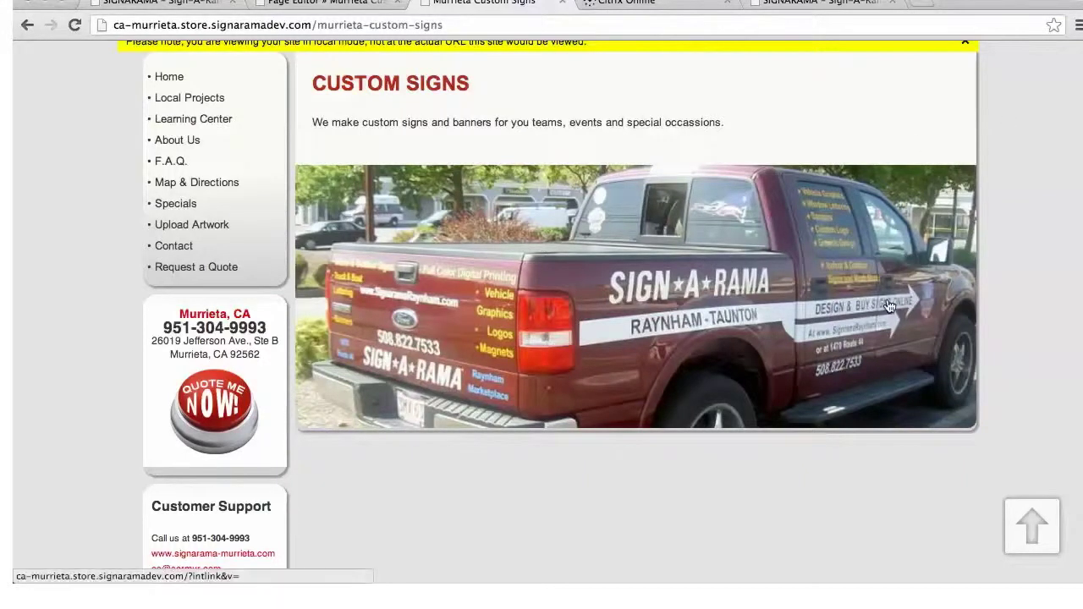
{"action": "scroll", "coordinate": [885, 300], "scroll_direction": "up", "scroll_amount": 3}
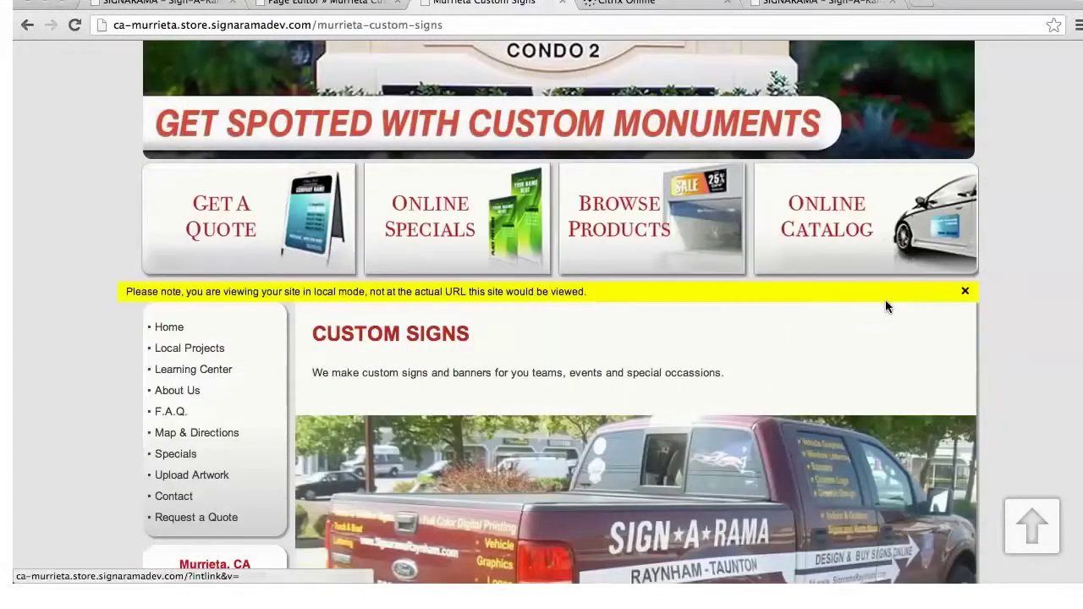
{"action": "left_click", "coordinate": [965, 292]}
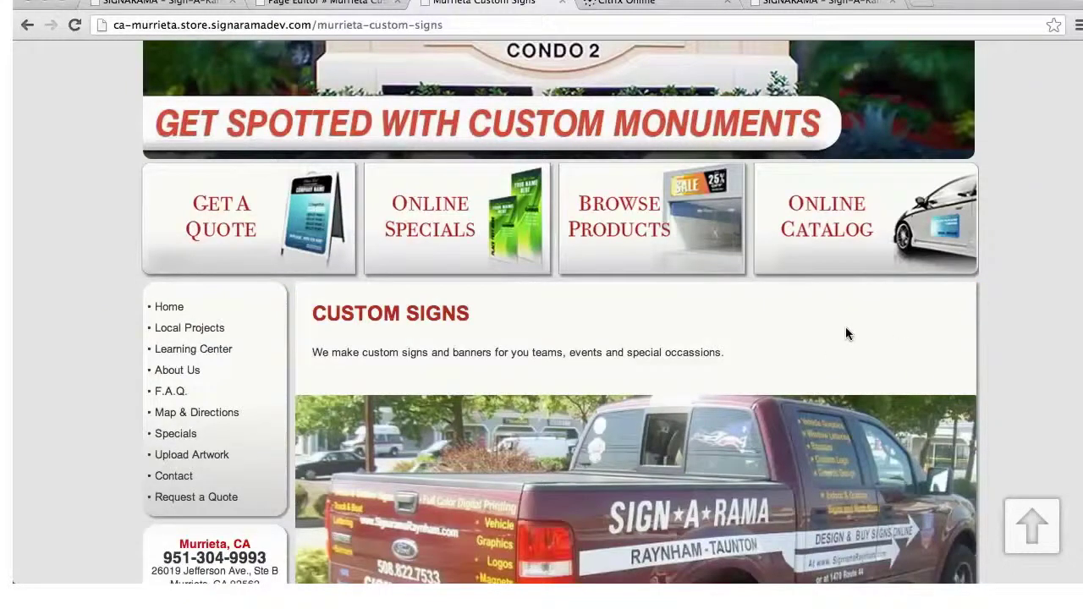
{"action": "scroll", "coordinate": [845, 333], "scroll_direction": "down", "scroll_amount": 2}
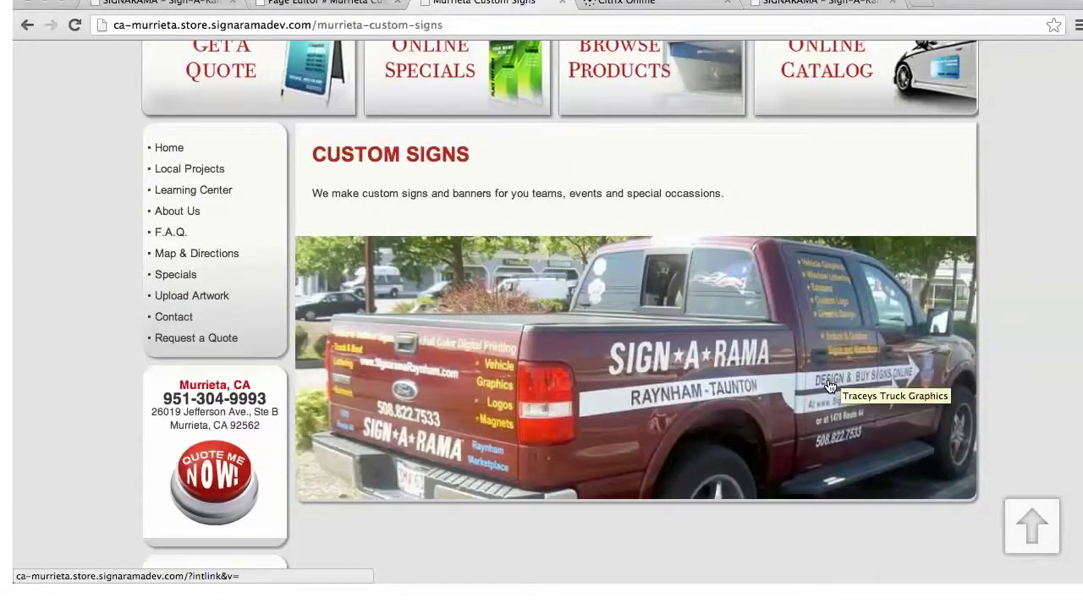
{"action": "scroll", "coordinate": [830, 386], "scroll_direction": "up", "scroll_amount": 2}
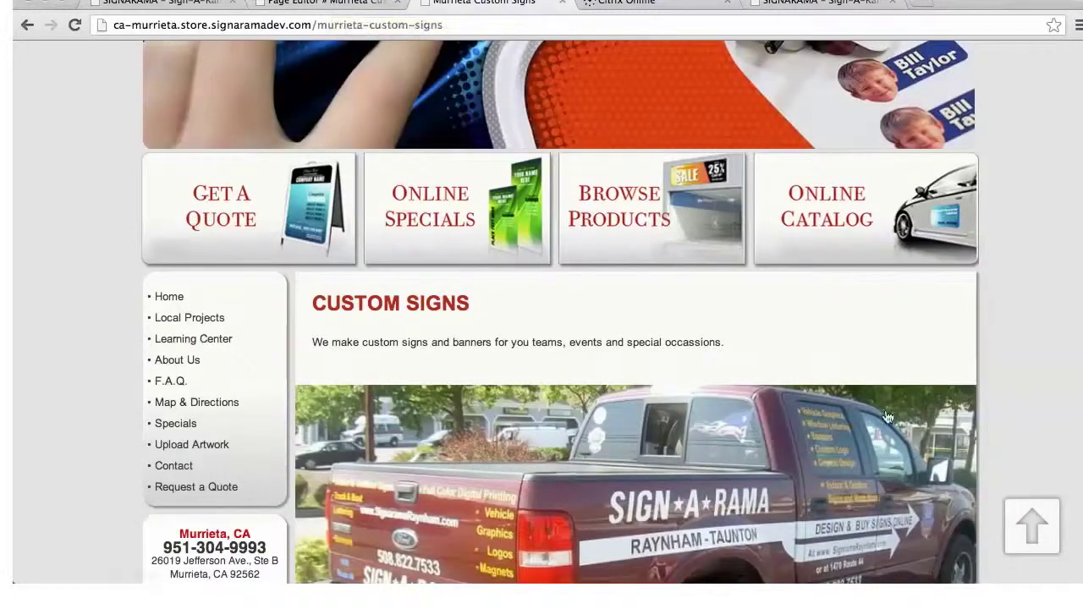
{"action": "scroll", "coordinate": [881, 419], "scroll_direction": "down", "scroll_amount": 3}
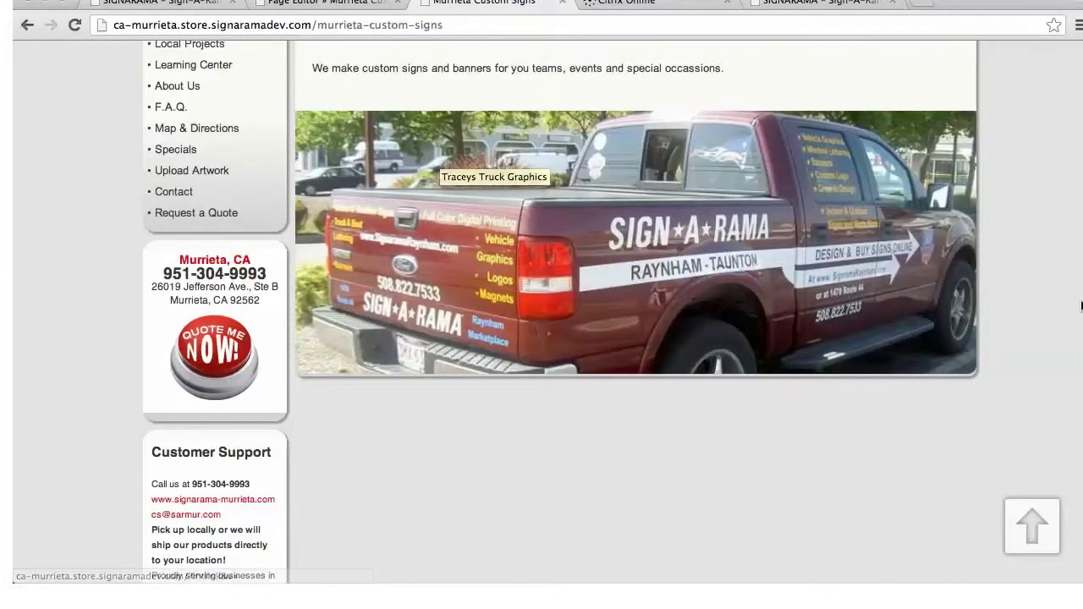
{"action": "scroll", "coordinate": [558, 339], "scroll_direction": "up", "scroll_amount": 10}
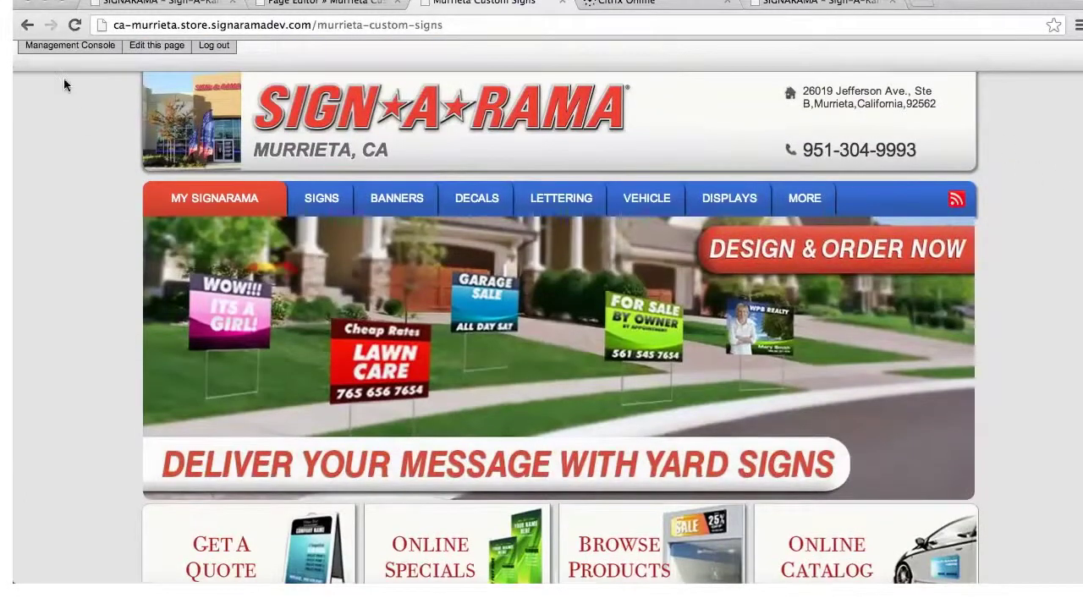
{"action": "left_click", "coordinate": [66, 46]}
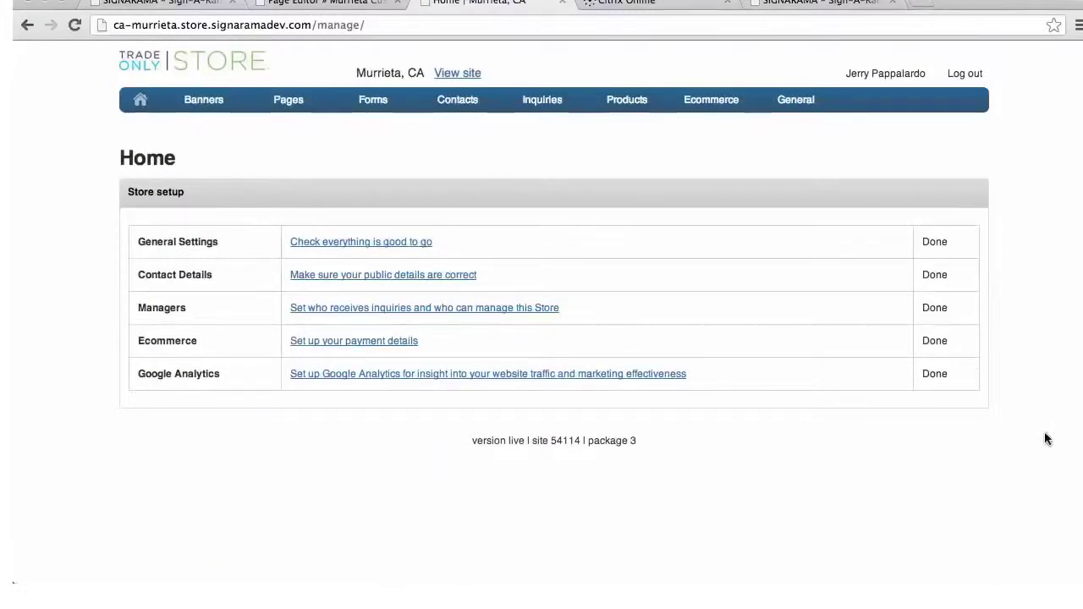
{"action": "mouse_move", "coordinate": [259, 111]}
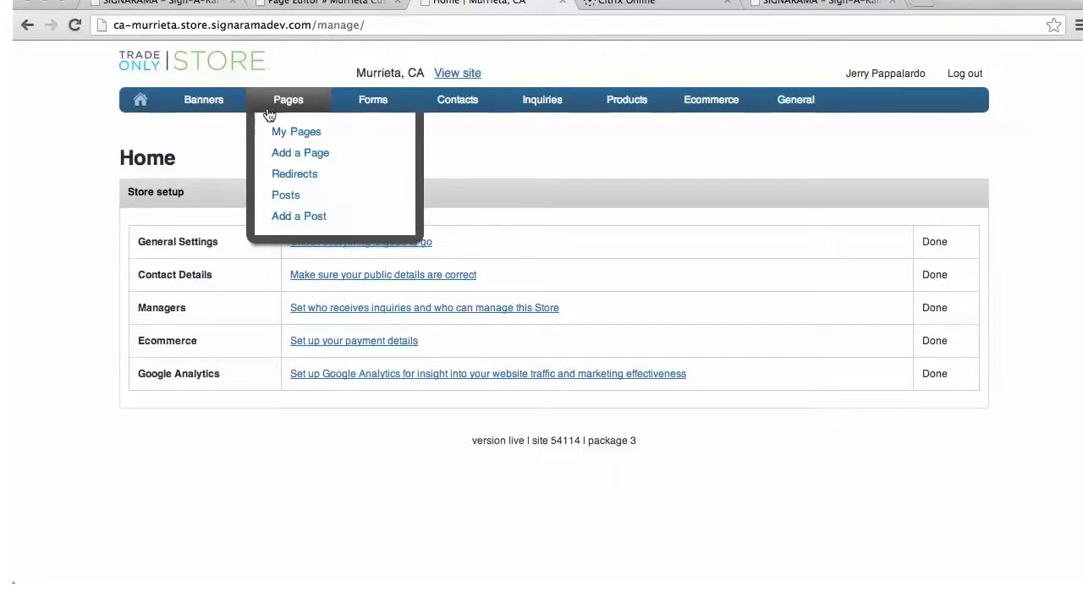
{"action": "mouse_move", "coordinate": [345, 96]}
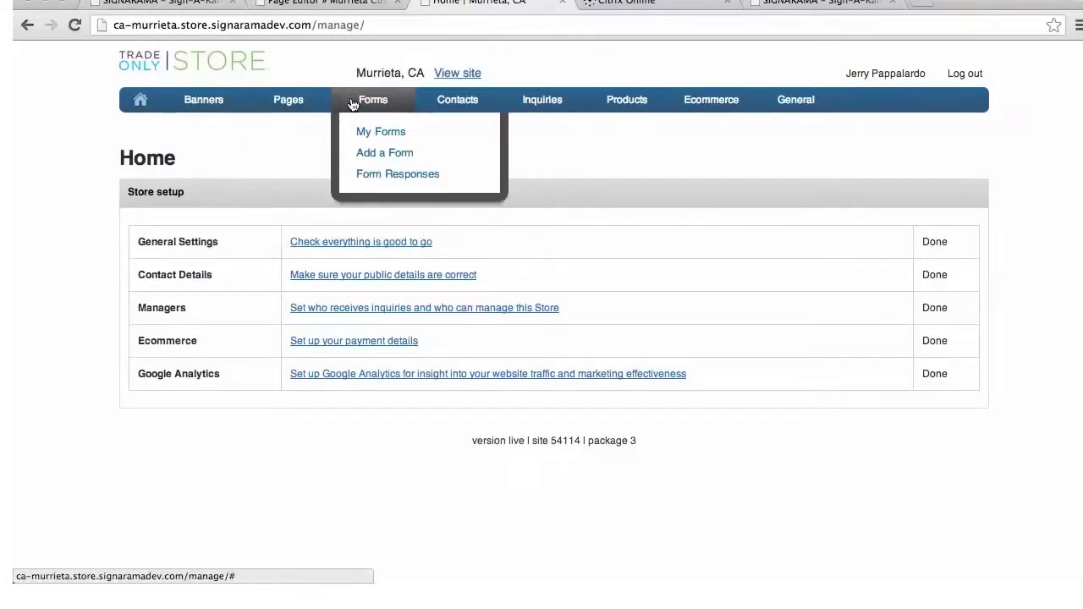
Open My Forms and browse the existing forms like Upload Art Form and Request a quote
{"action": "left_click", "coordinate": [375, 135]}
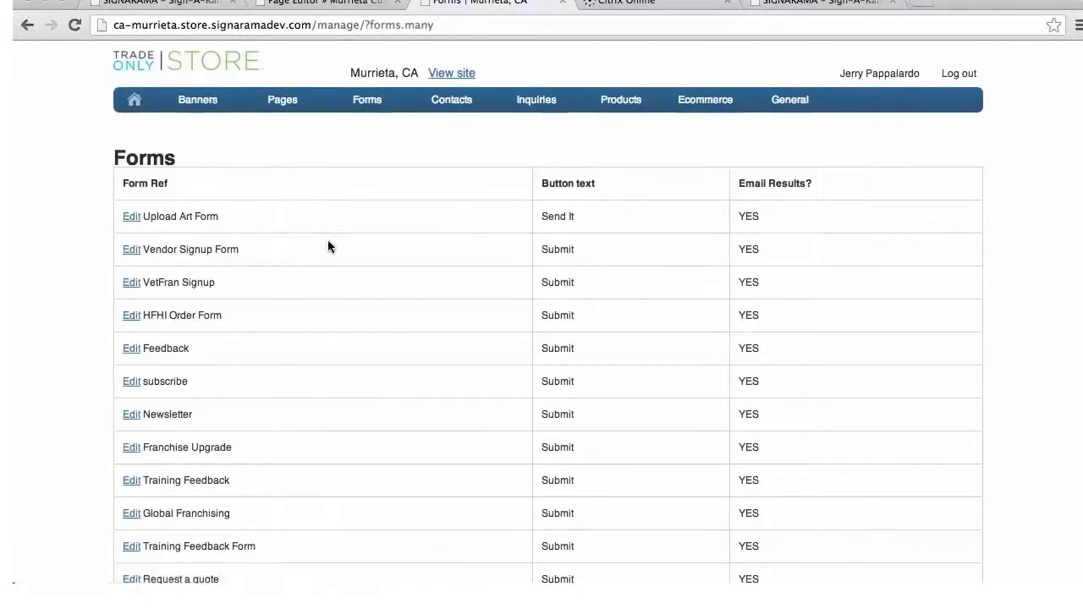
{"action": "scroll", "coordinate": [330, 267], "scroll_direction": "down", "scroll_amount": 2}
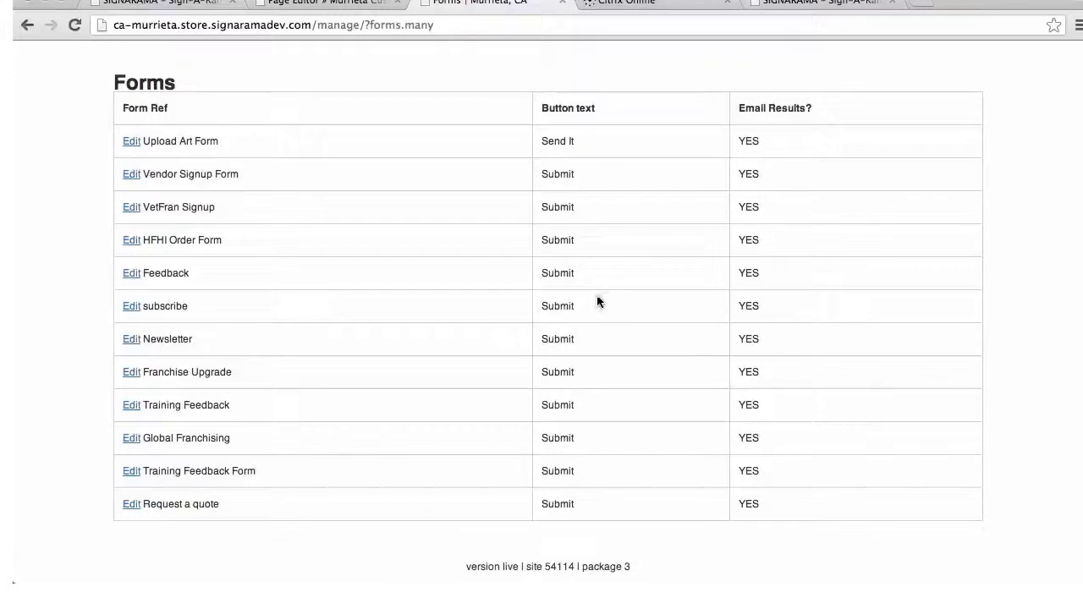
{"action": "scroll", "coordinate": [596, 298], "scroll_direction": "up", "scroll_amount": 2}
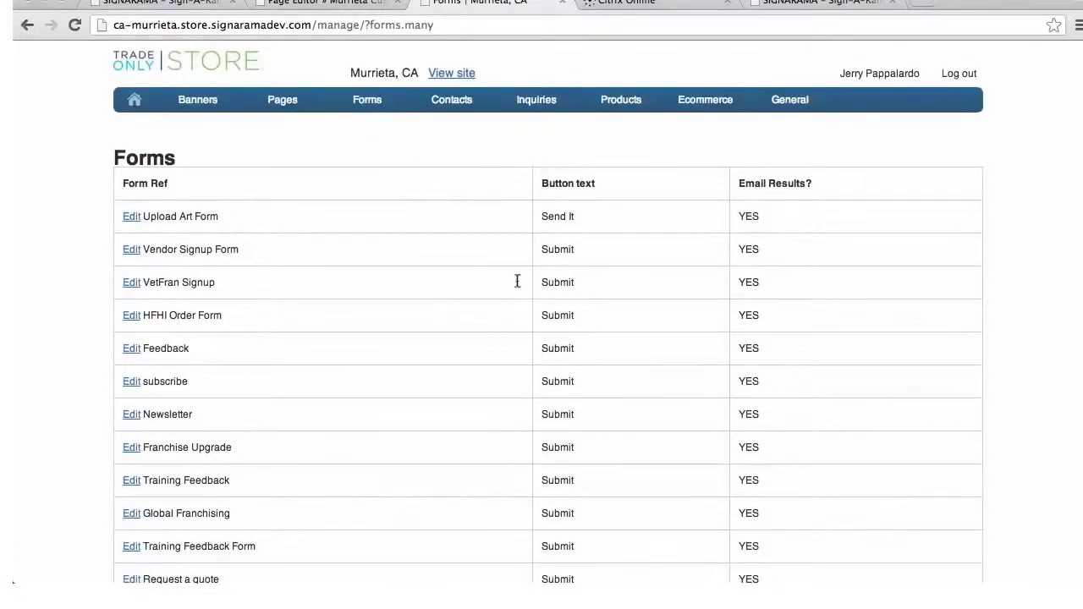
{"action": "mouse_move", "coordinate": [371, 114]}
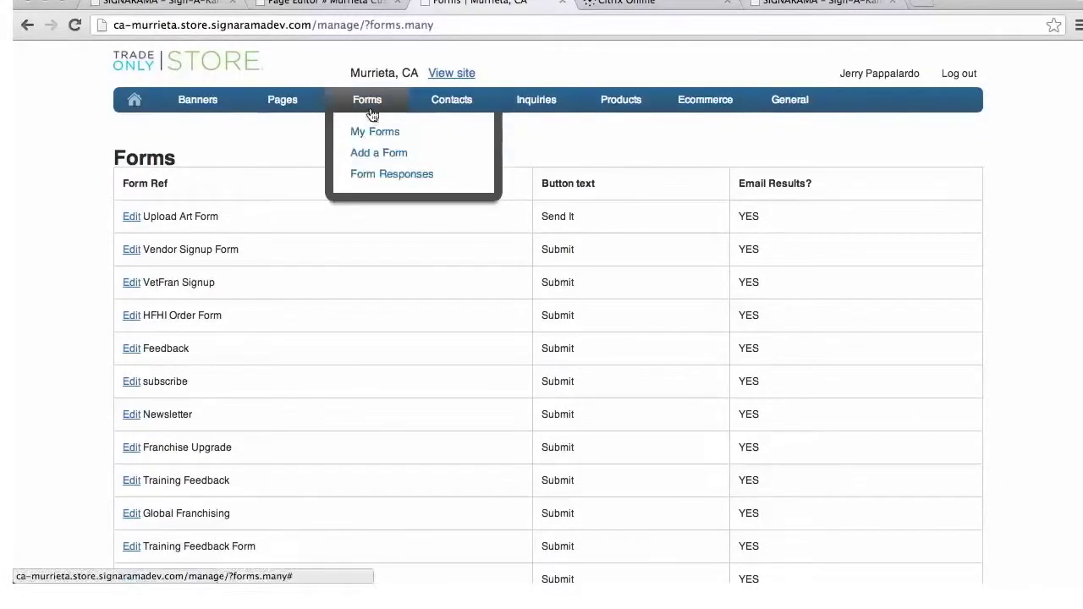
Create a Sign Request Form with a Submit button and a 'Thank You.' response
{"action": "left_click", "coordinate": [363, 153]}
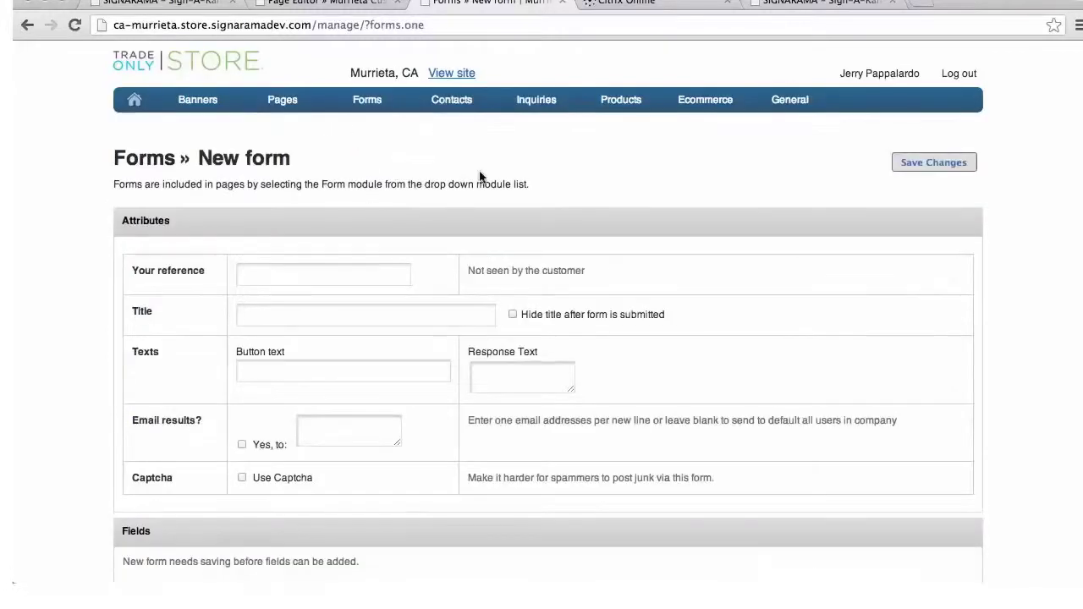
{"action": "scroll", "coordinate": [490, 224], "scroll_direction": "down", "scroll_amount": 2}
{"action": "left_click", "coordinate": [298, 223]}
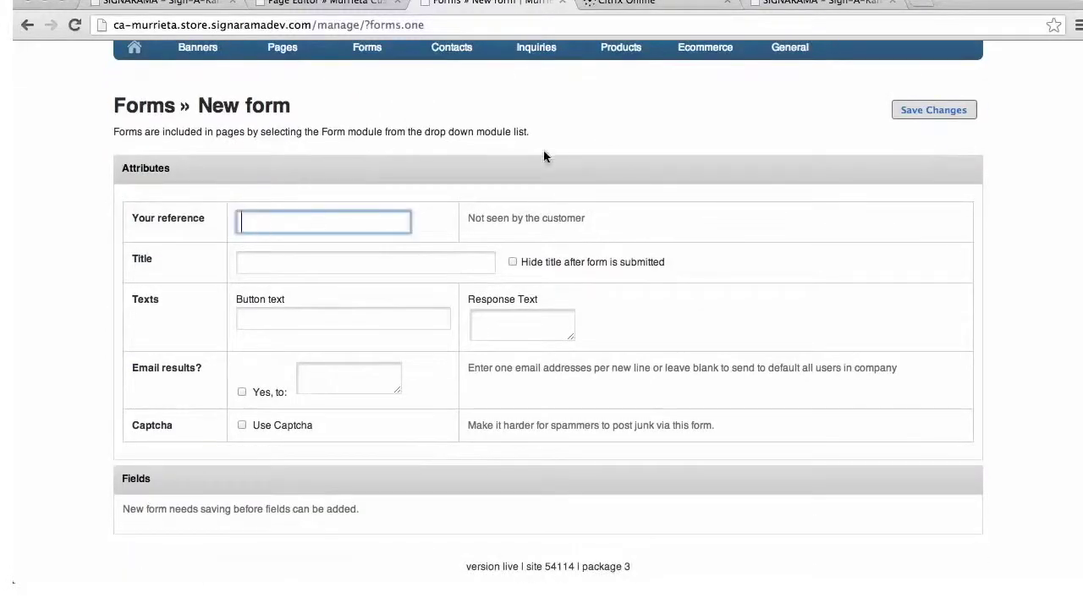
{"action": "type", "text": "Sign Request Form"}
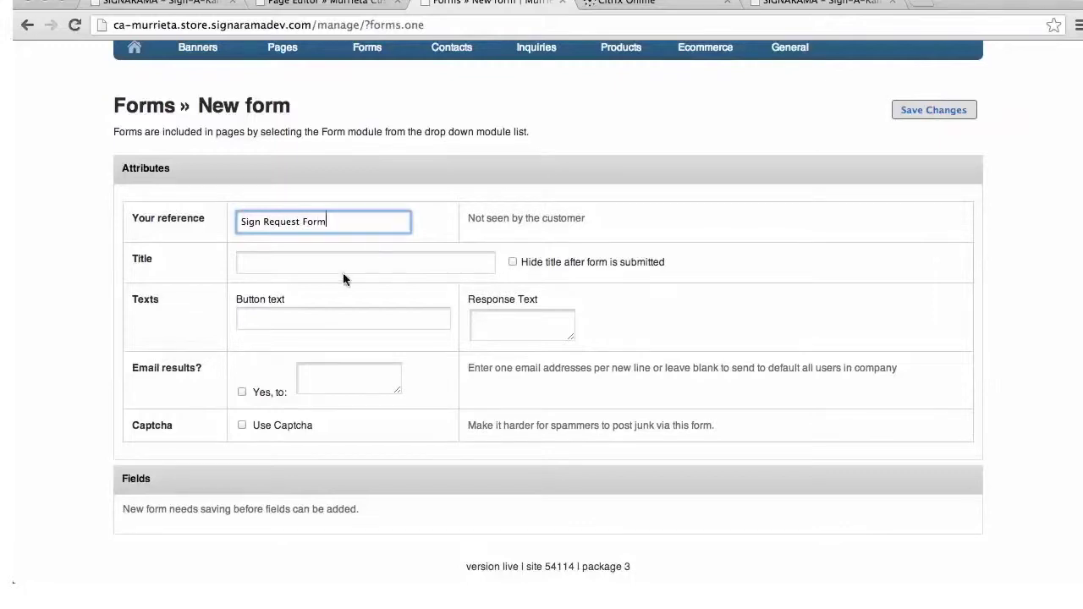
{"action": "left_click", "coordinate": [357, 261]}
{"action": "type", "text": "Sign"}
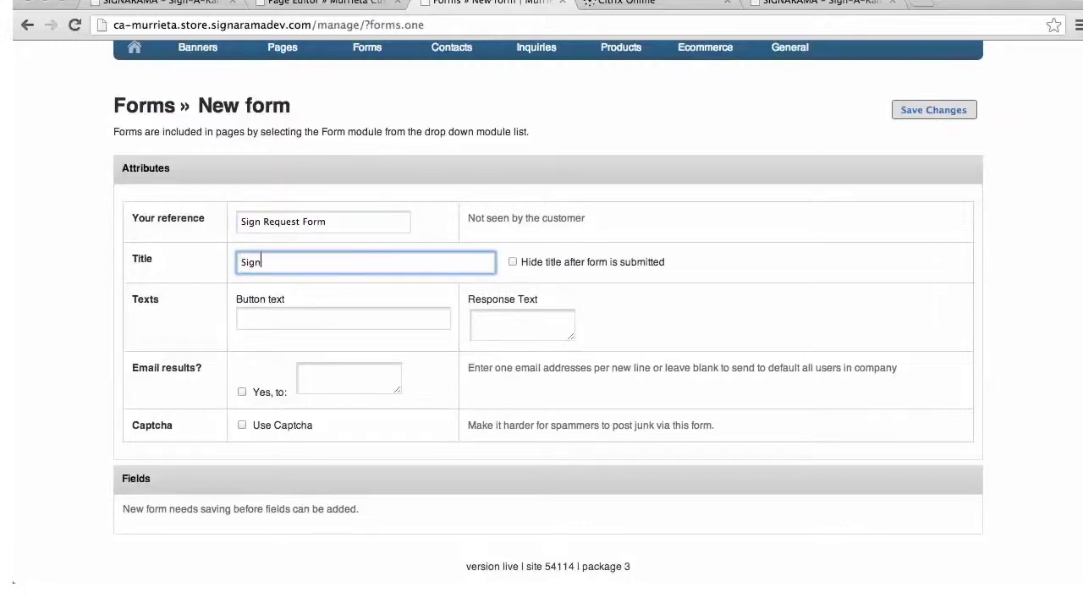
{"action": "type", "text": " Request Form"}
{"action": "left_click", "coordinate": [338, 315]}
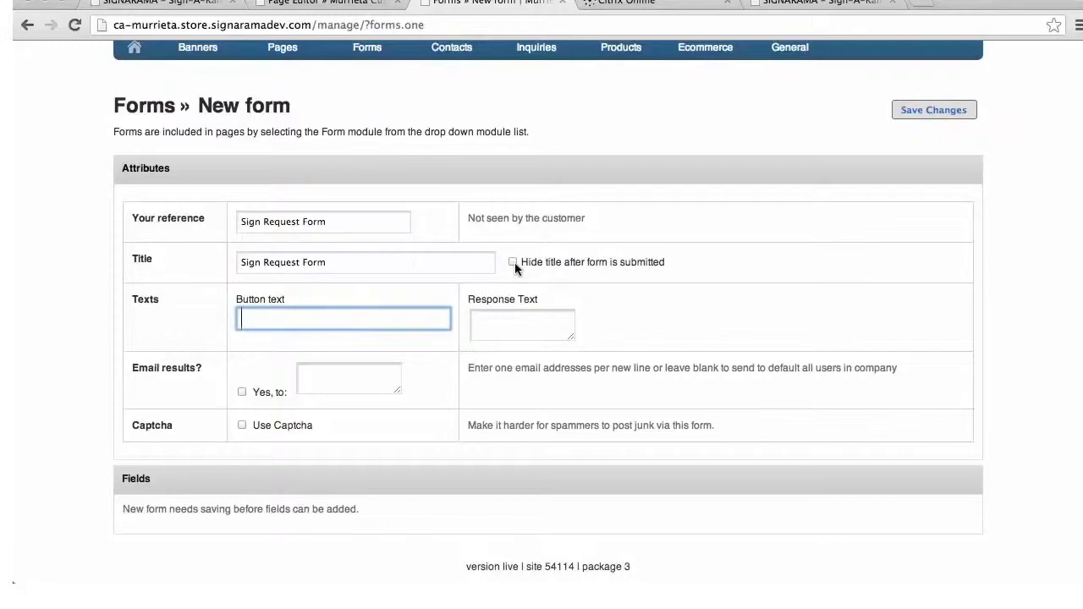
{"action": "type", "text": "Submit"}
{"action": "left_click", "coordinate": [513, 318]}
{"action": "type", "text": "Thank"}
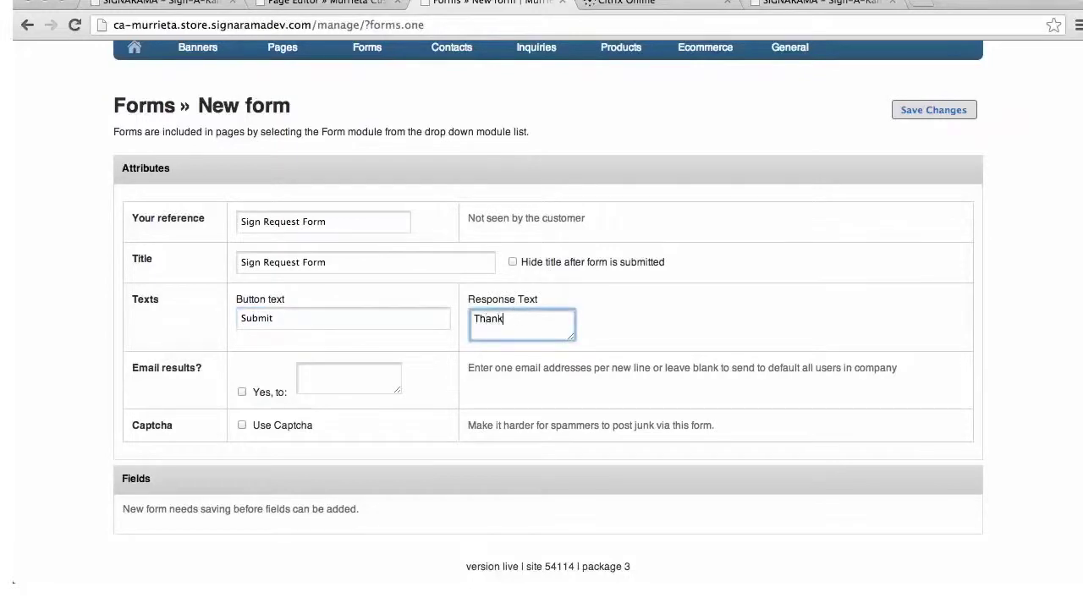
{"action": "type", "text": " You."}
Enable emailing results to the staff e-mail address and captcha, then save the form
{"action": "left_click", "coordinate": [242, 391]}
{"action": "left_click", "coordinate": [319, 377]}
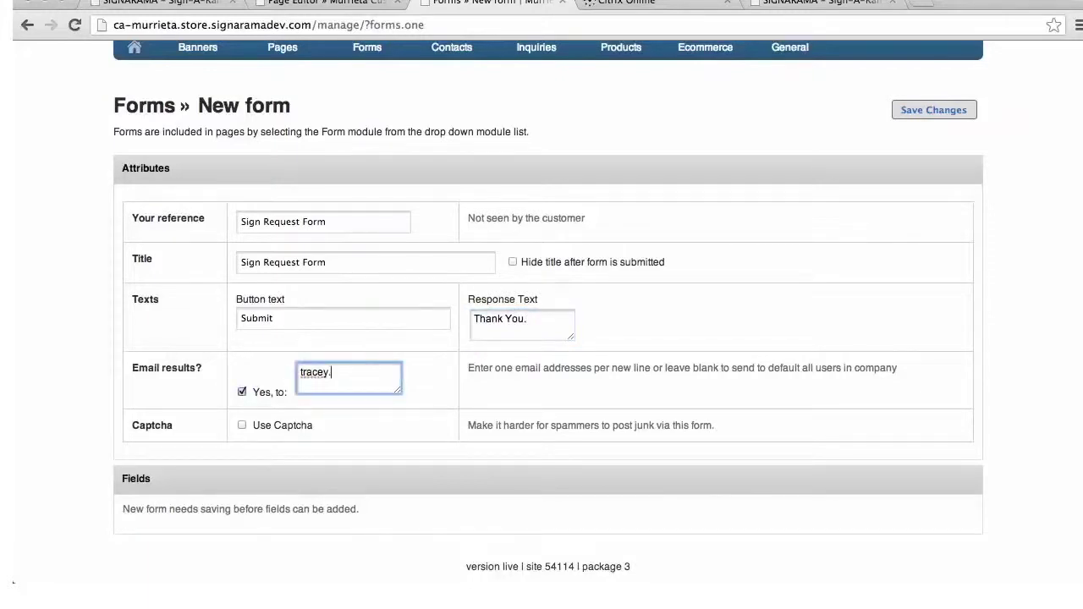
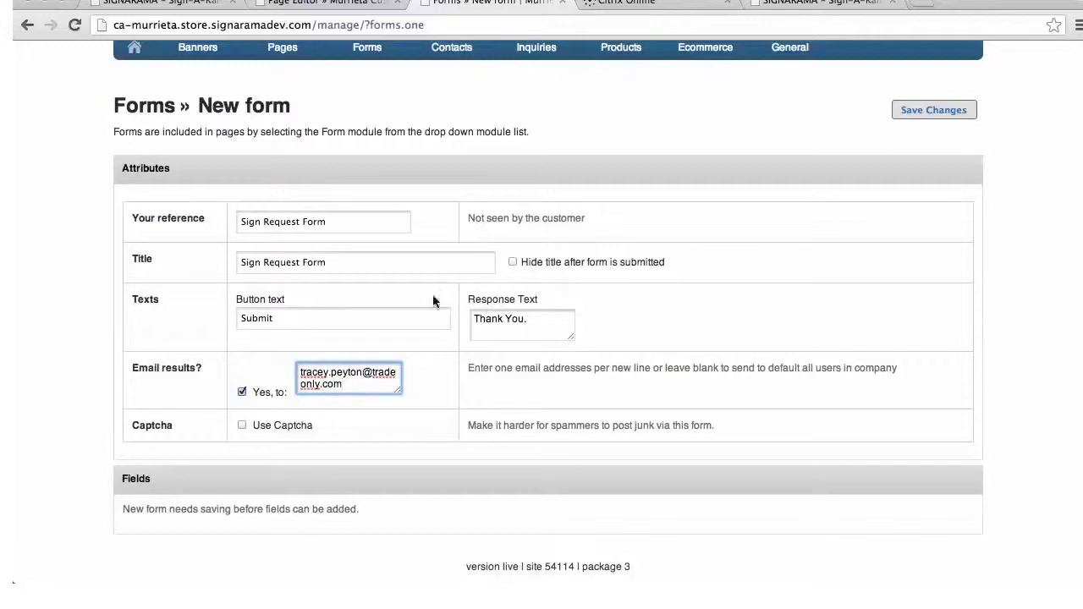
{"action": "left_click", "coordinate": [241, 426]}
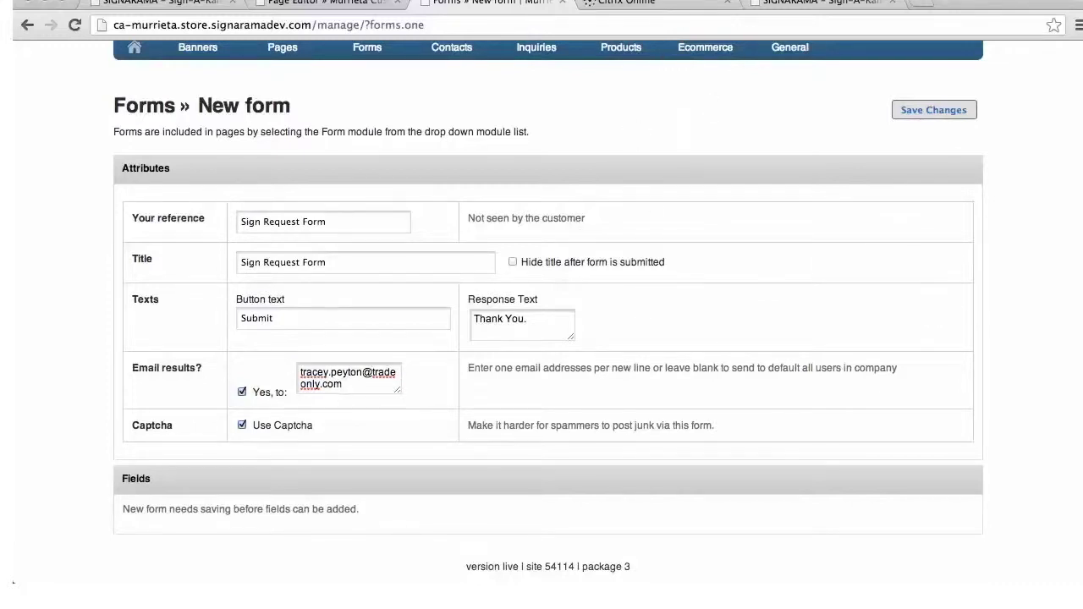
{"action": "scroll", "coordinate": [548, 308], "scroll_direction": "up", "scroll_amount": 2}
{"action": "scroll", "coordinate": [549, 307], "scroll_direction": "down", "scroll_amount": 2}
{"action": "left_click", "coordinate": [951, 110]}
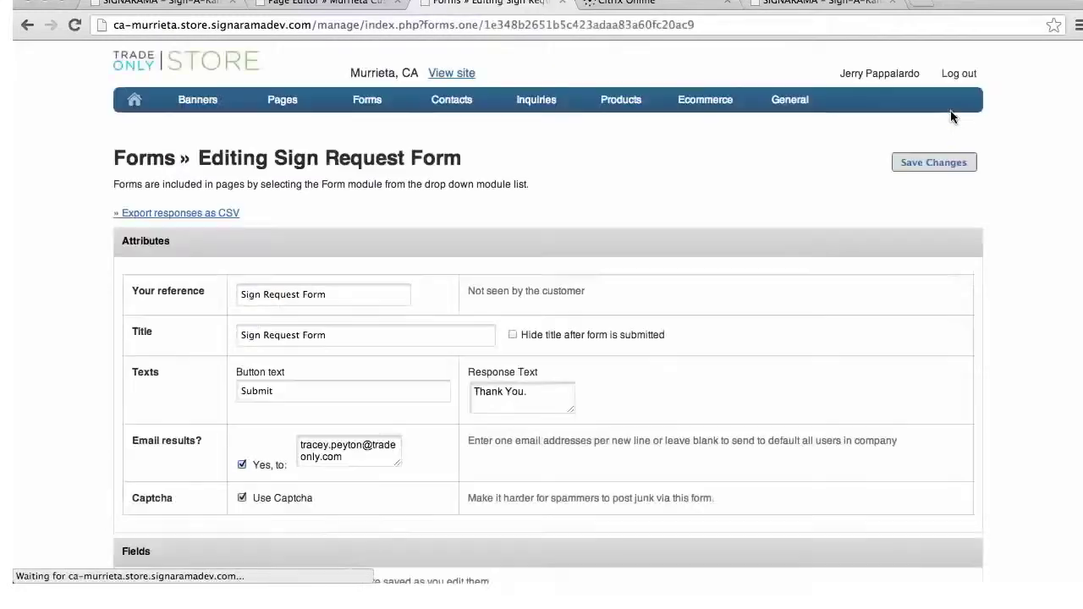
Add a required single-line Text field titled Name to the Sign Request Form
{"action": "scroll", "coordinate": [484, 431], "scroll_direction": "down", "scroll_amount": 3}
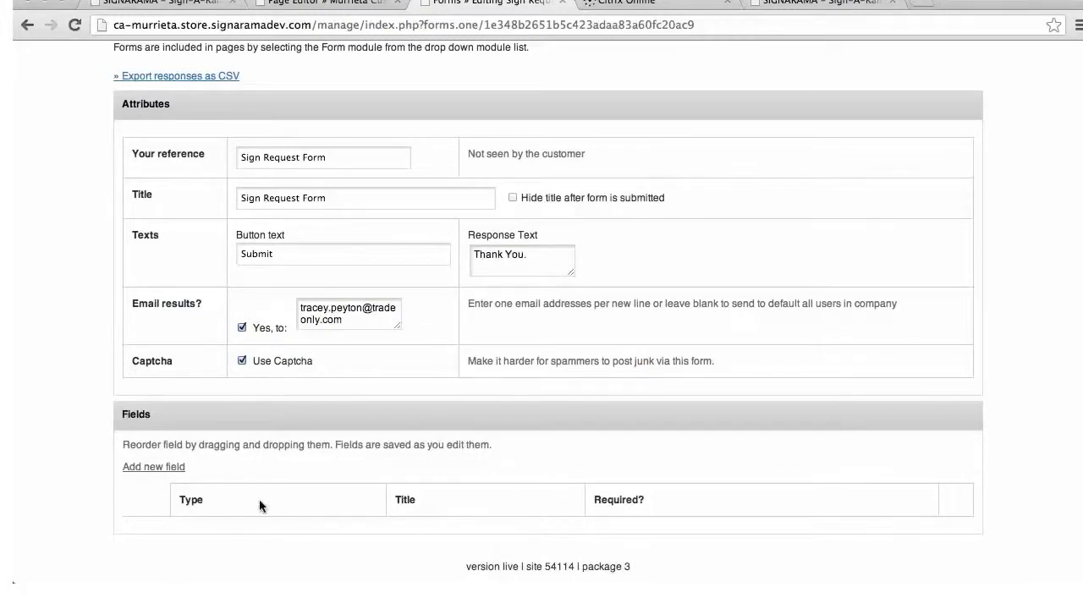
{"action": "left_click", "coordinate": [175, 470]}
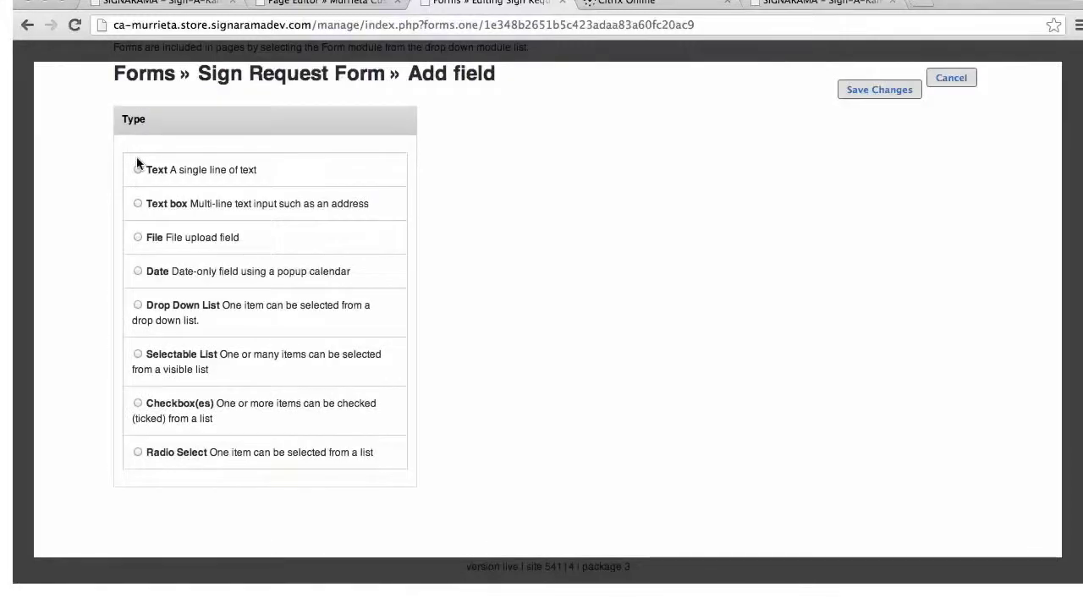
{"action": "left_click", "coordinate": [137, 168]}
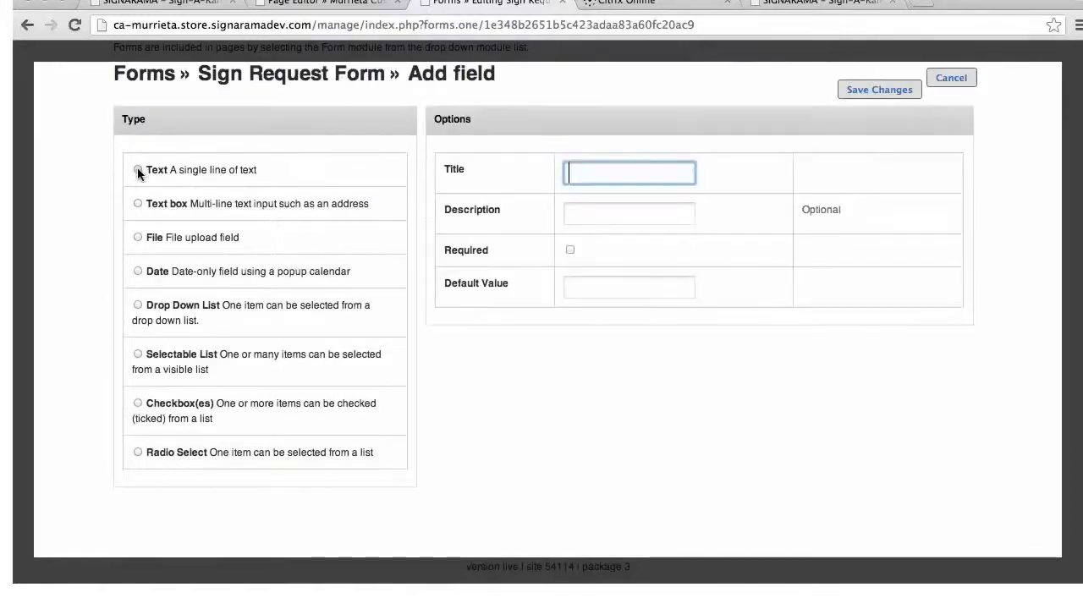
{"action": "left_click", "coordinate": [641, 178]}
{"action": "type", "text": "Name"}
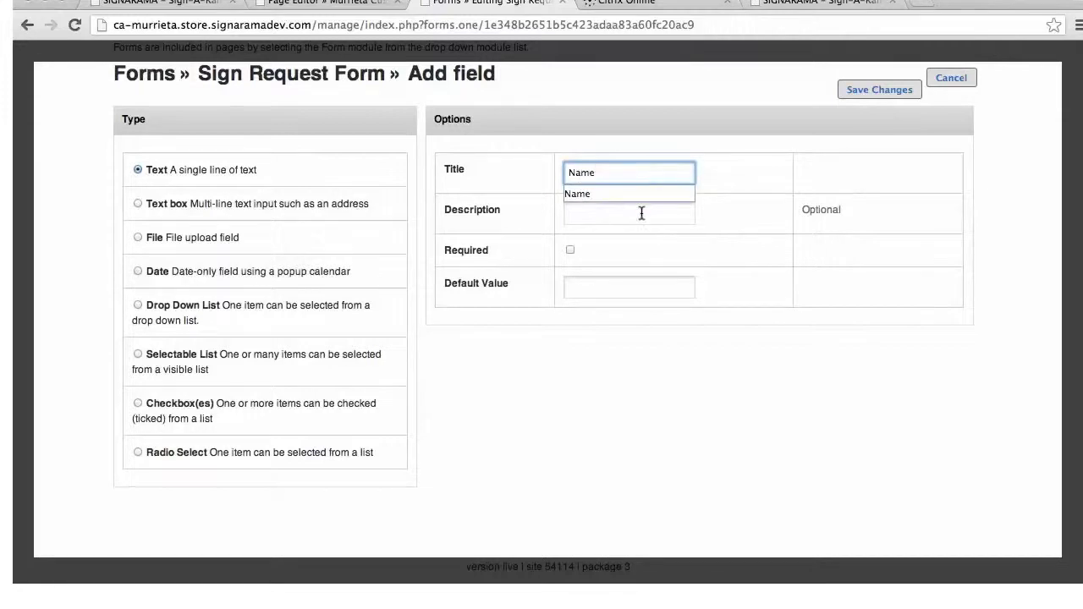
{"action": "left_click", "coordinate": [641, 213]}
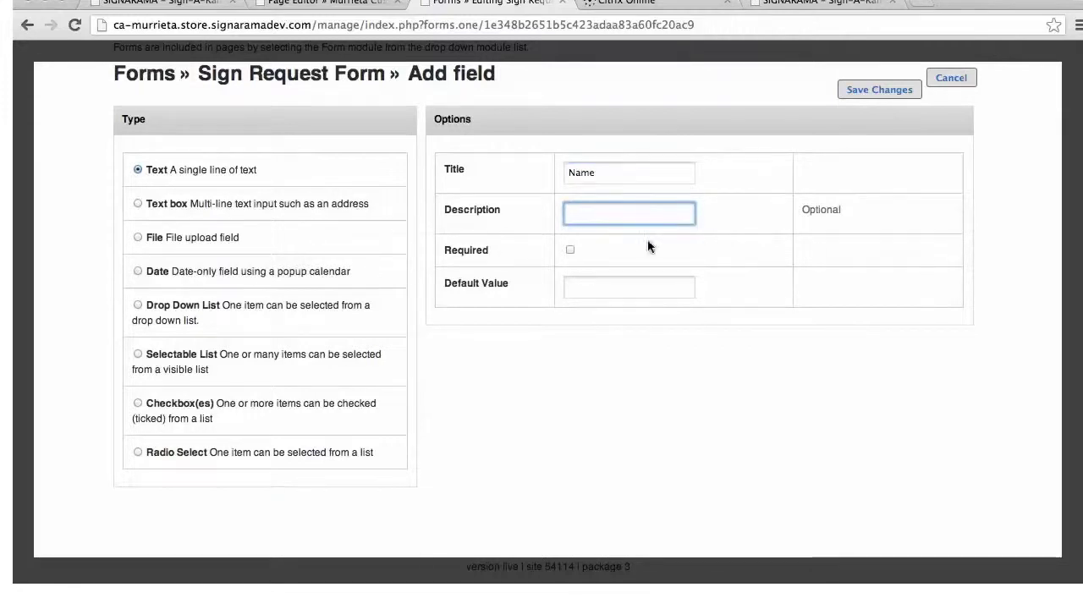
{"action": "left_click", "coordinate": [570, 250]}
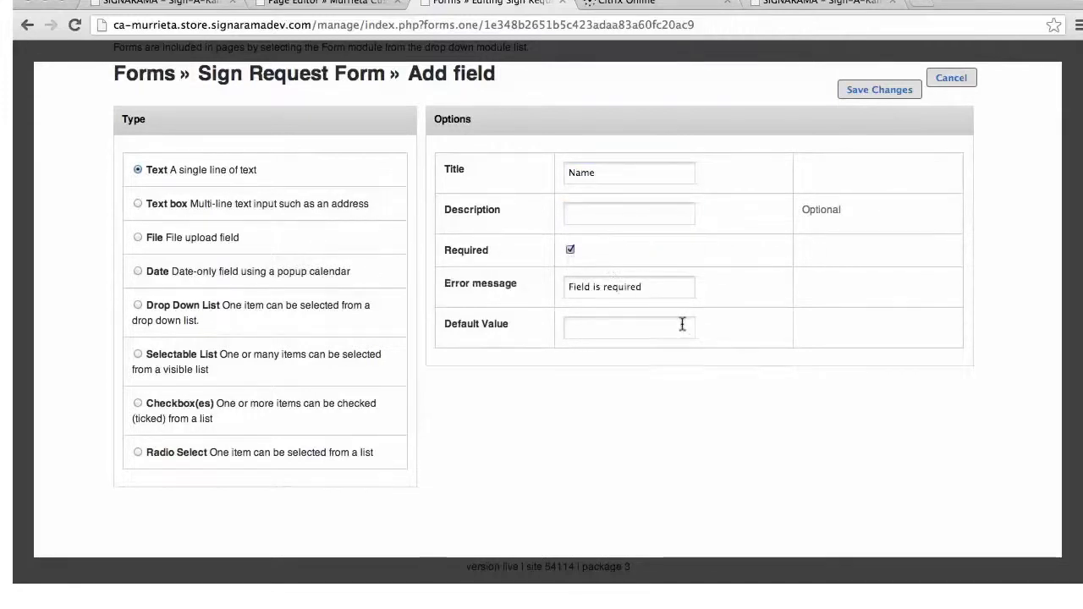
{"action": "left_click", "coordinate": [895, 91]}
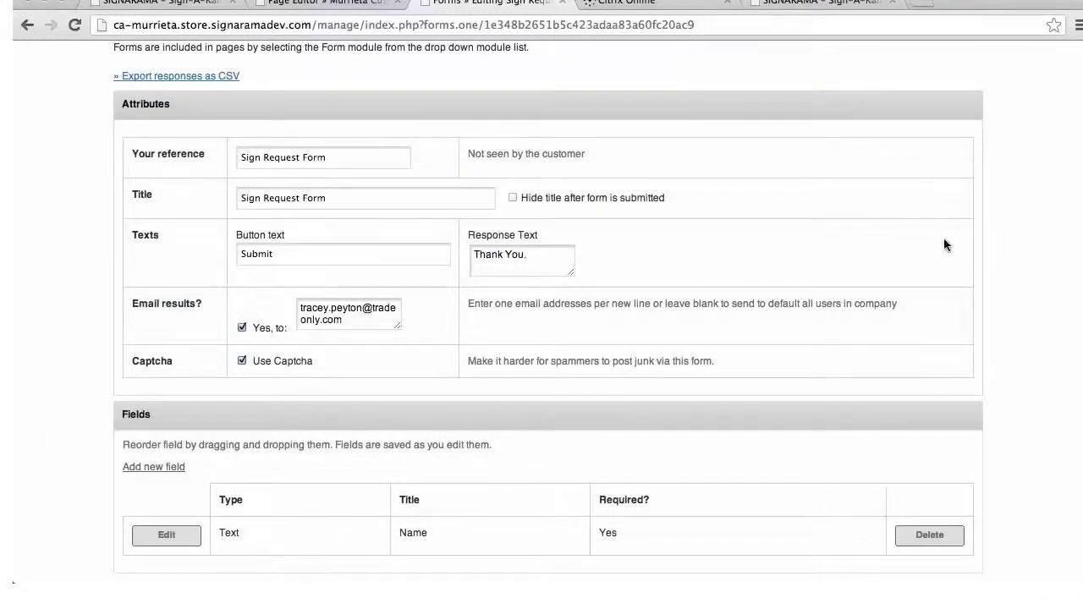
{"action": "scroll", "coordinate": [946, 245], "scroll_direction": "down", "scroll_amount": 2}
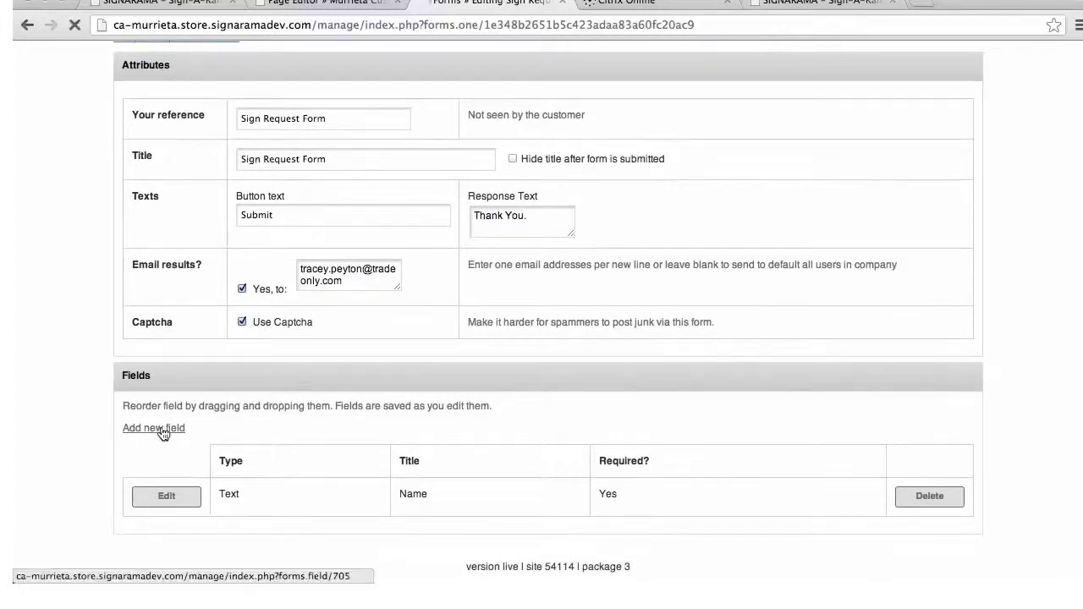
Add a required Text field titled Dimensions
{"action": "left_click", "coordinate": [161, 429]}
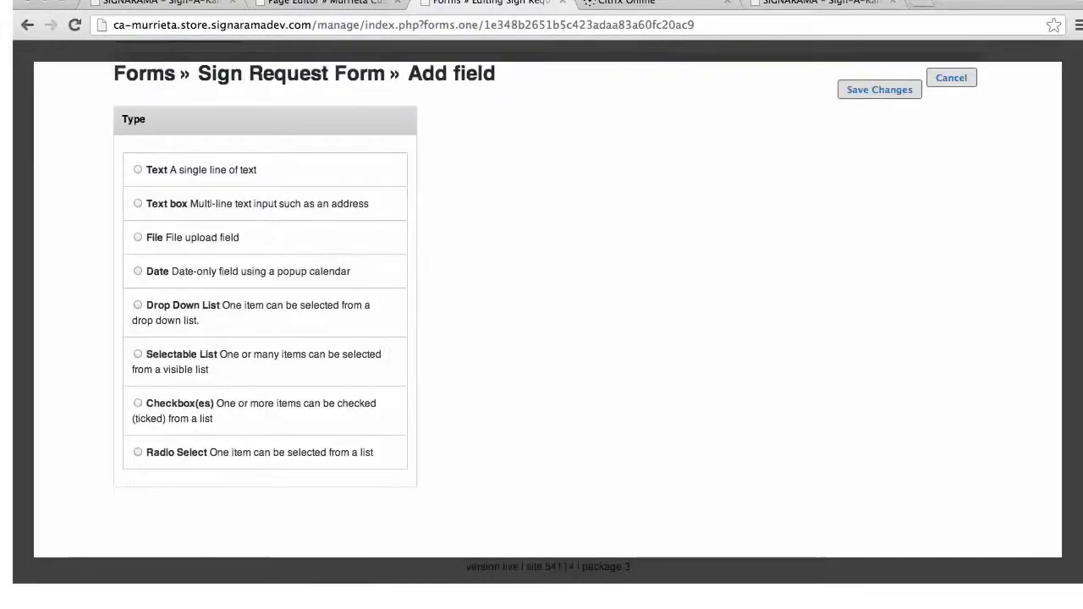
{"action": "left_click", "coordinate": [139, 169]}
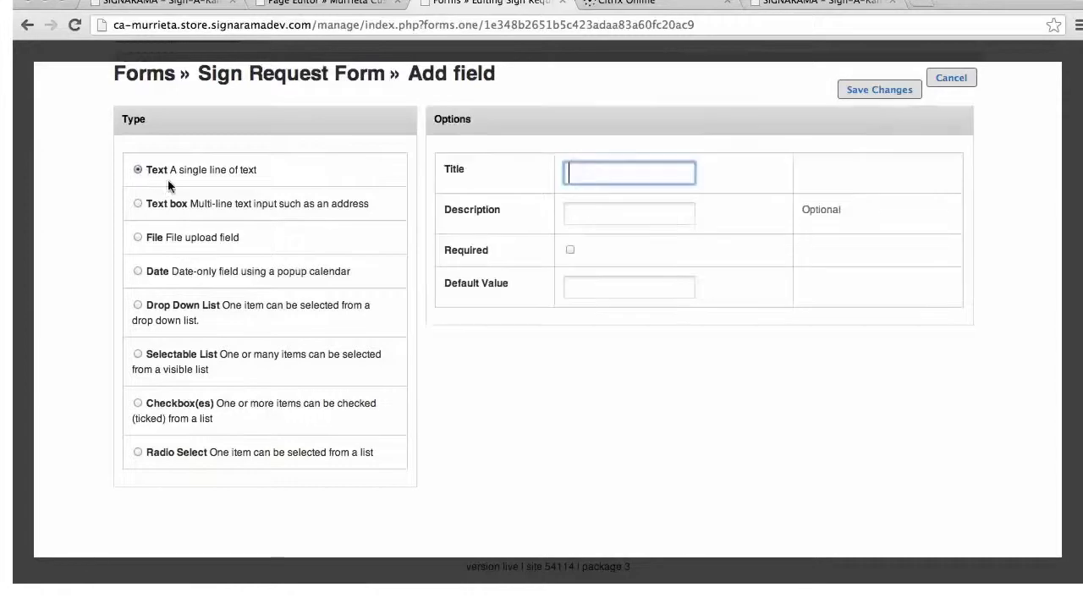
{"action": "type", "text": "Dimensions"}
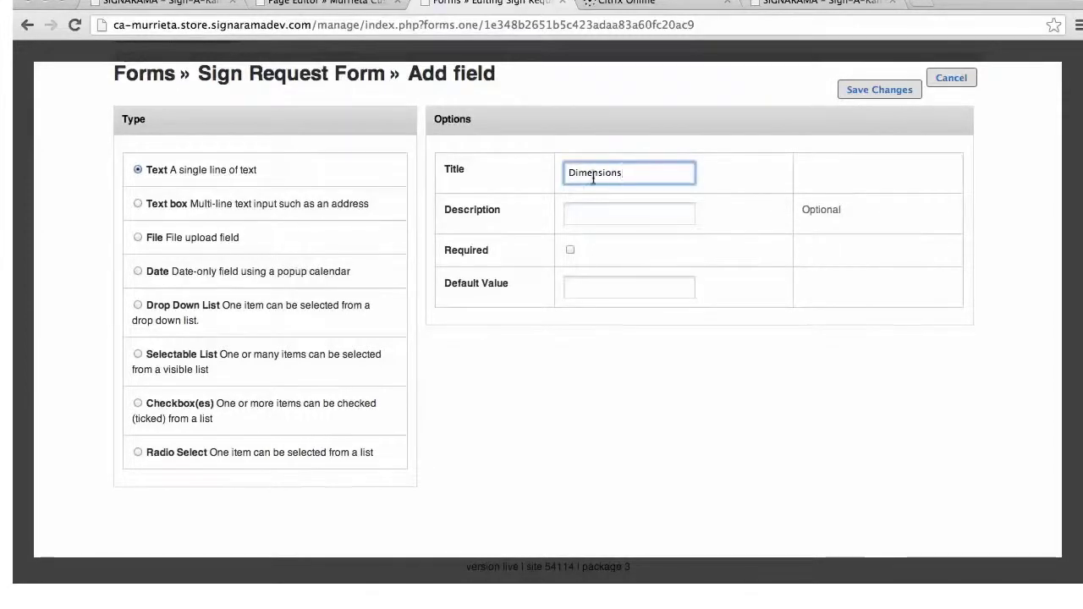
{"action": "left_click", "coordinate": [570, 250]}
{"action": "left_click", "coordinate": [904, 90]}
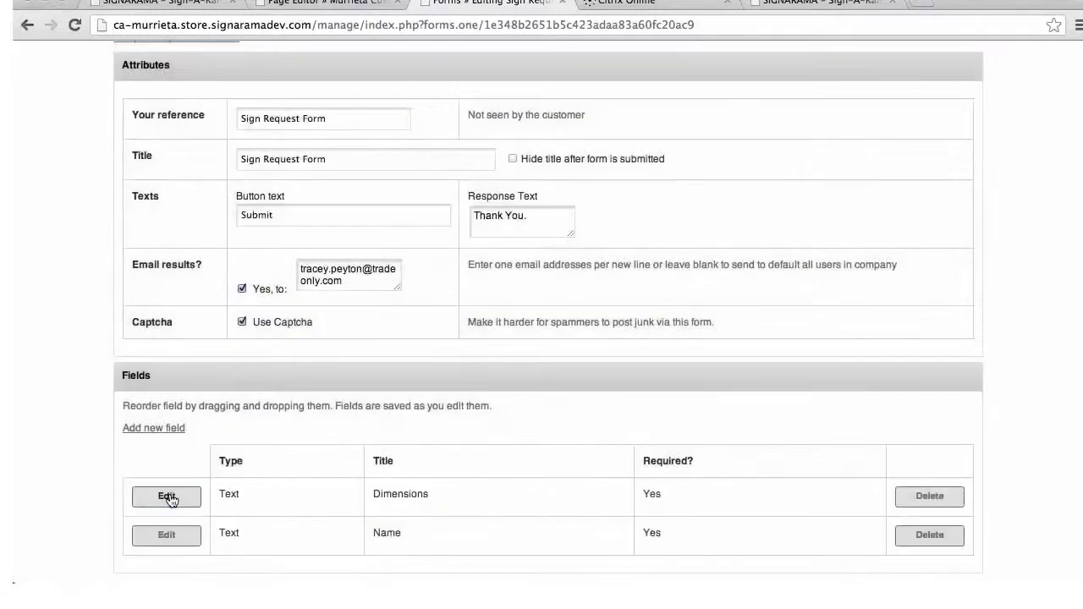
Add a required Radio Select field titled Vinyl
{"action": "left_click", "coordinate": [155, 429]}
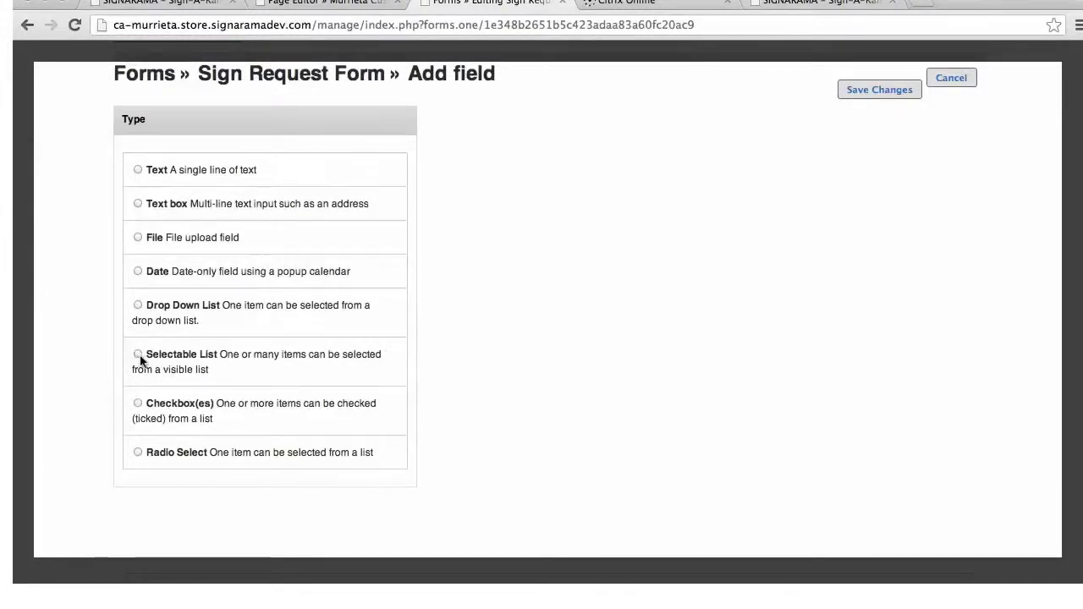
{"action": "left_click", "coordinate": [138, 452]}
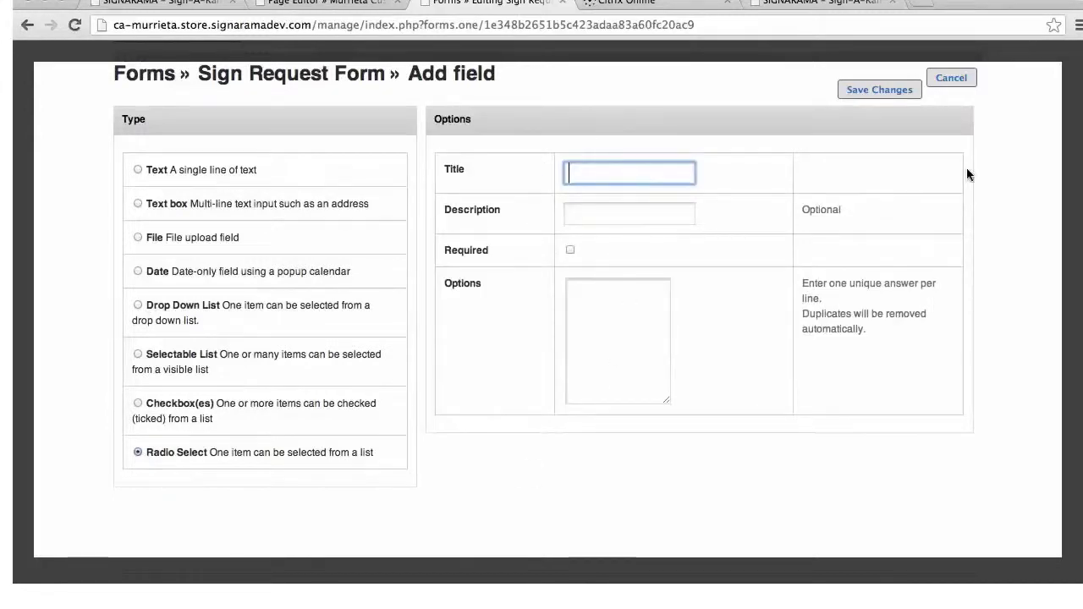
{"action": "type", "text": "vinyl"}
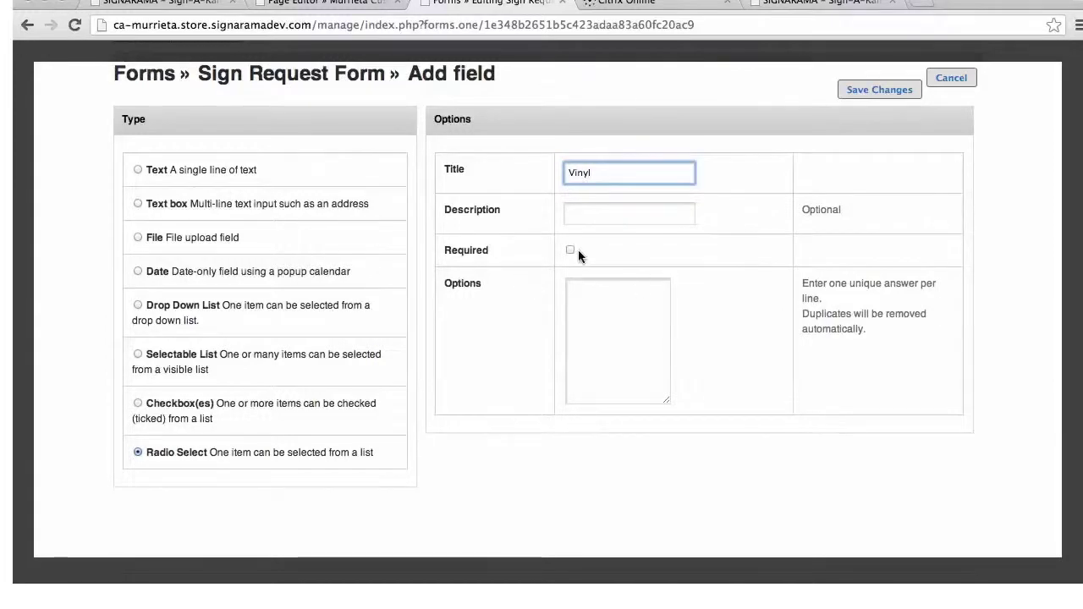
{"action": "left_click", "coordinate": [569, 251]}
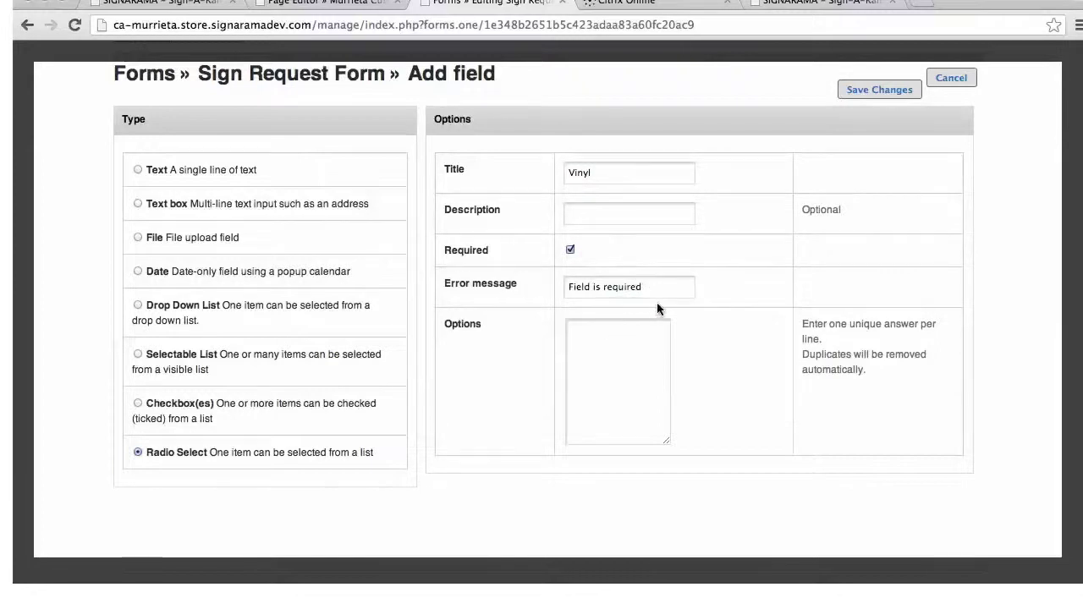
{"action": "left_click", "coordinate": [877, 89]}
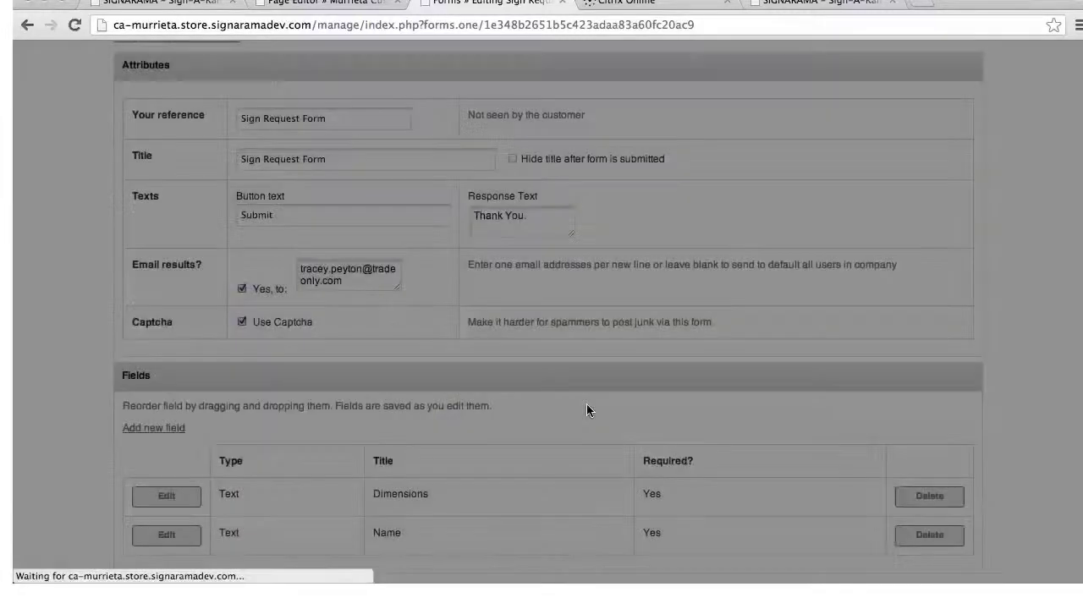
Save the Sign Request Form changes and return to the My Forms list
{"action": "scroll", "coordinate": [373, 491], "scroll_direction": "down", "scroll_amount": 2}
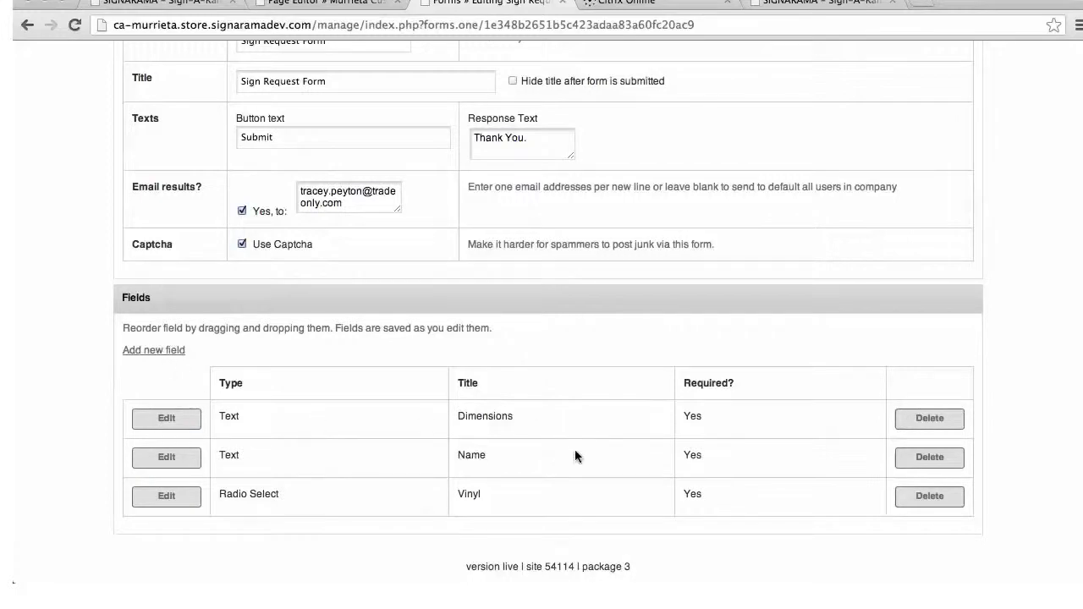
{"action": "scroll", "coordinate": [542, 477], "scroll_direction": "up", "scroll_amount": 5}
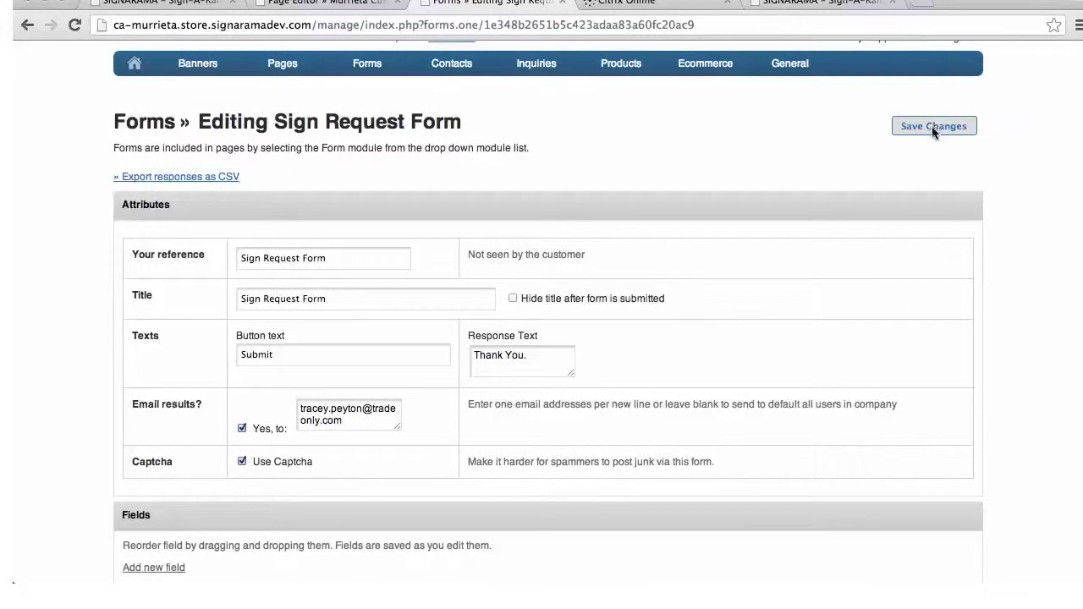
{"action": "left_click", "coordinate": [932, 126]}
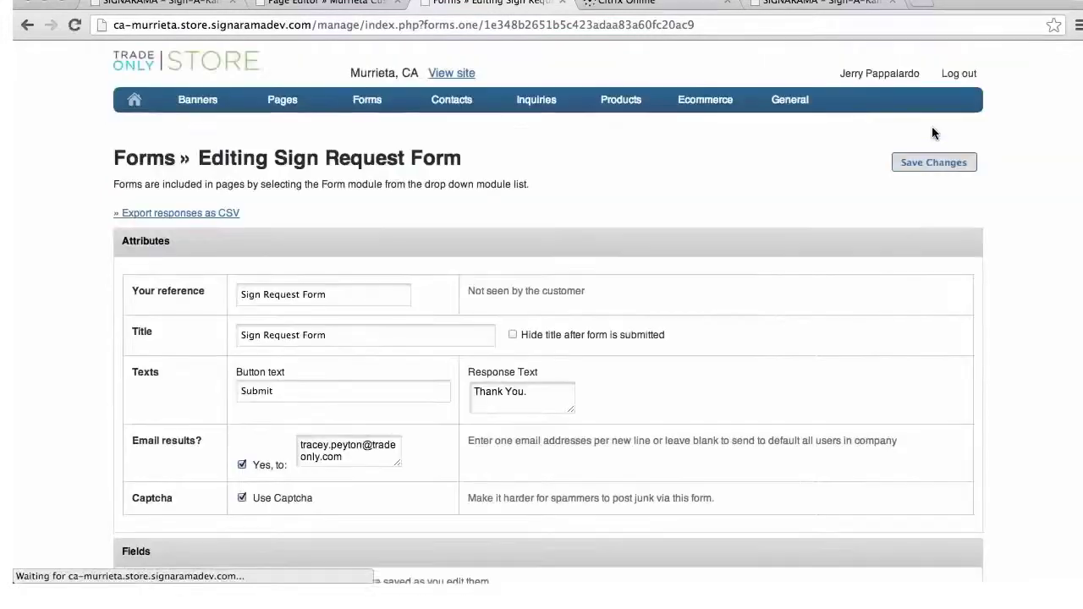
{"action": "mouse_move", "coordinate": [444, 116]}
{"action": "mouse_move", "coordinate": [367, 105]}
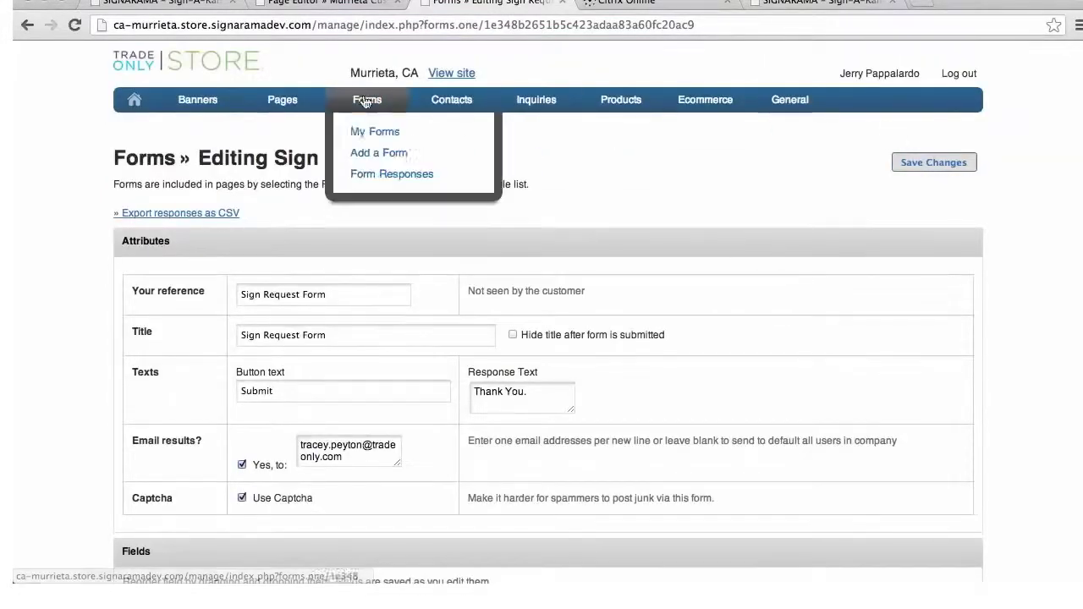
{"action": "left_click", "coordinate": [362, 133]}
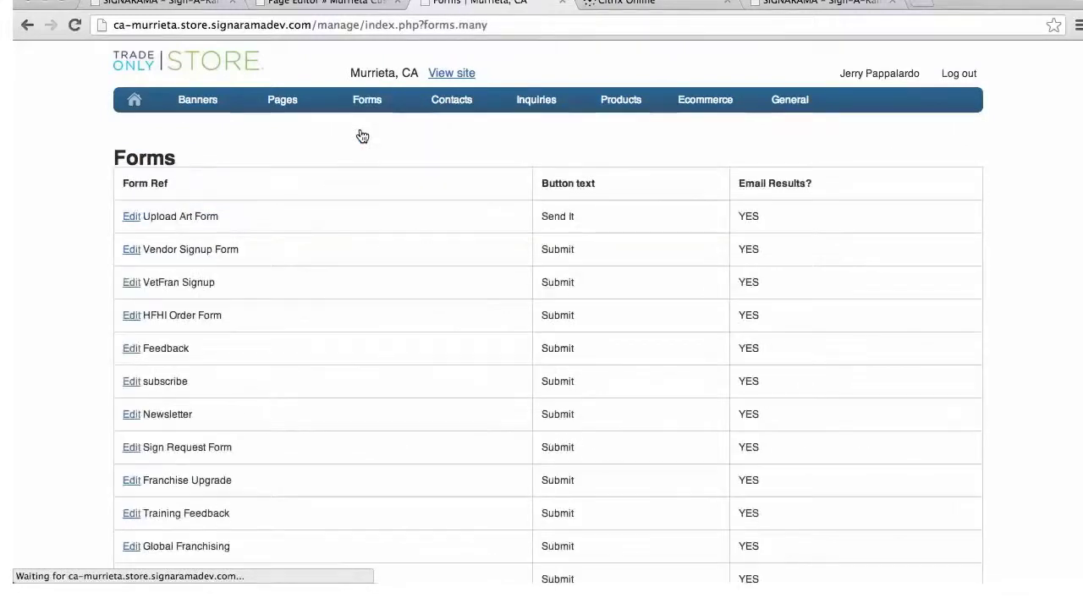
{"action": "scroll", "coordinate": [330, 193], "scroll_direction": "down", "scroll_amount": 3}
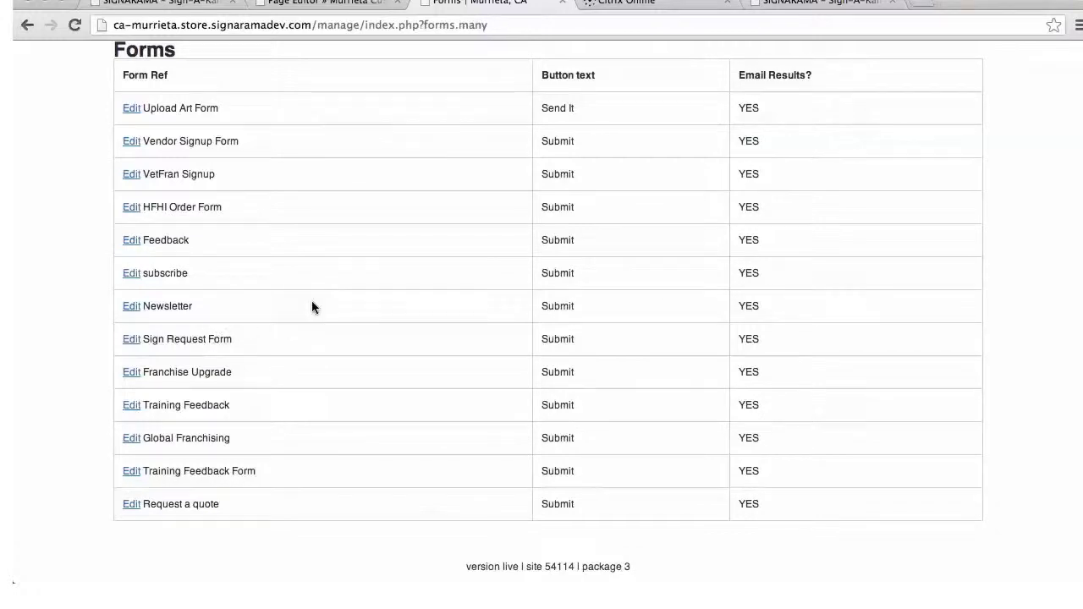
Open the Pages list and enter 'Murrieta custom signs' in its search box
{"action": "scroll", "coordinate": [364, 301], "scroll_direction": "up", "scroll_amount": 3}
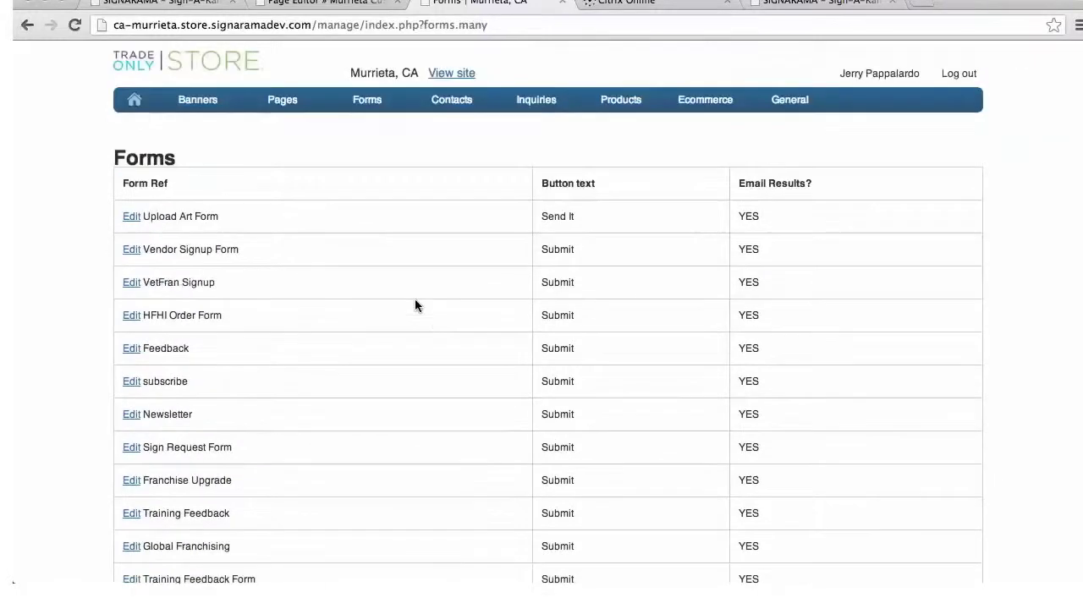
{"action": "mouse_move", "coordinate": [283, 102]}
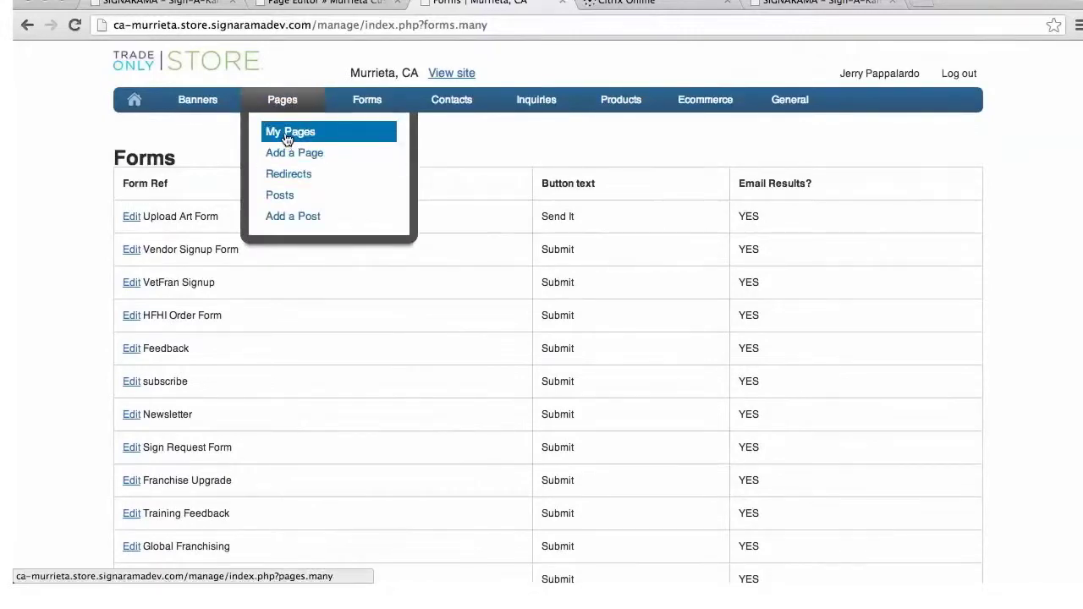
{"action": "left_click", "coordinate": [287, 137]}
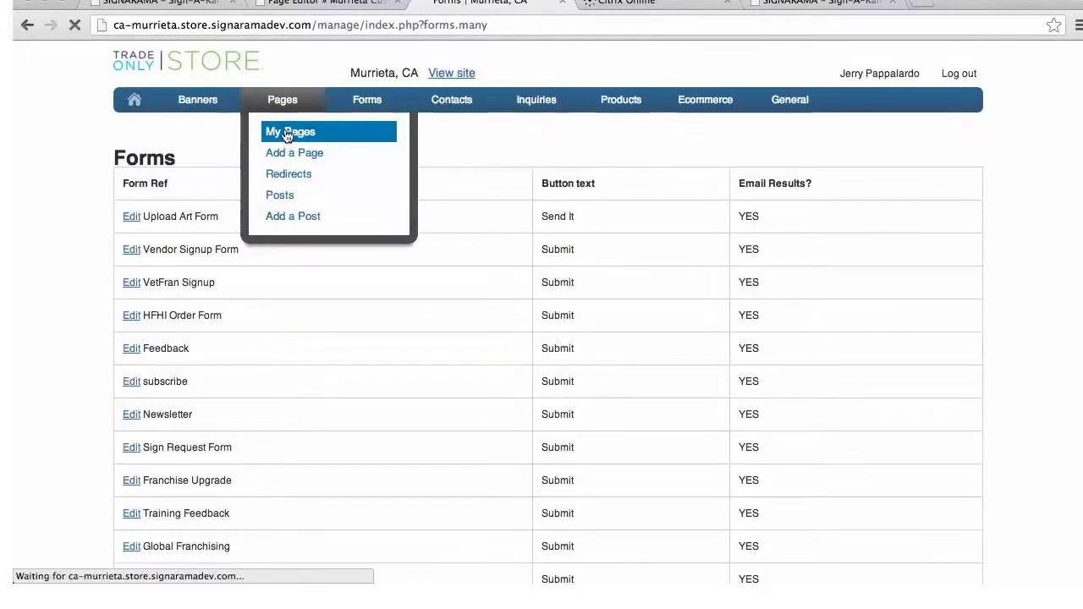
{"action": "left_click", "coordinate": [190, 229]}
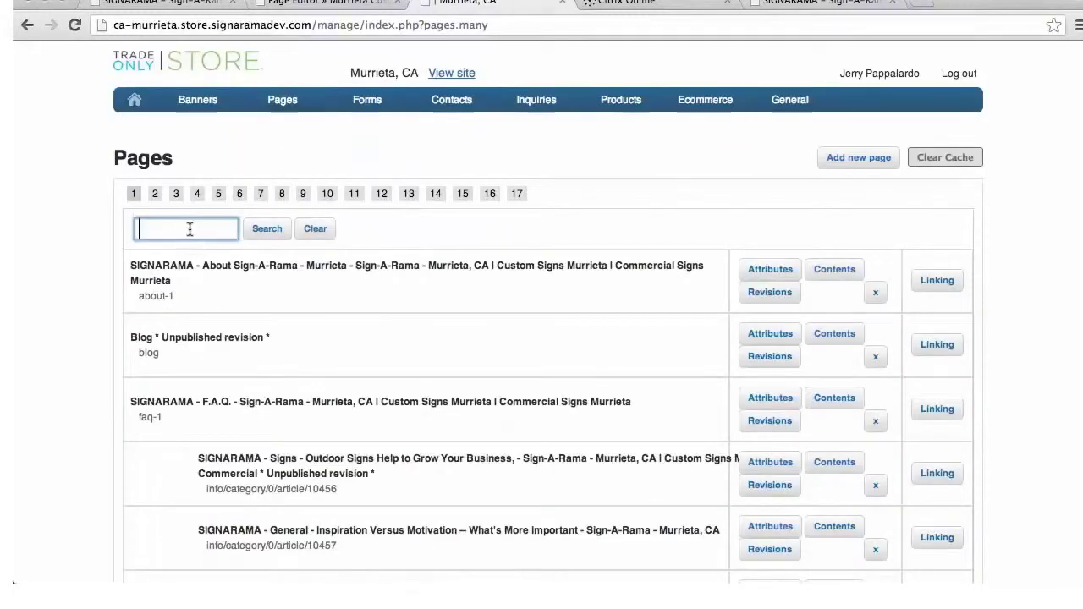
{"action": "type", "text": "murrieta custom signs"}
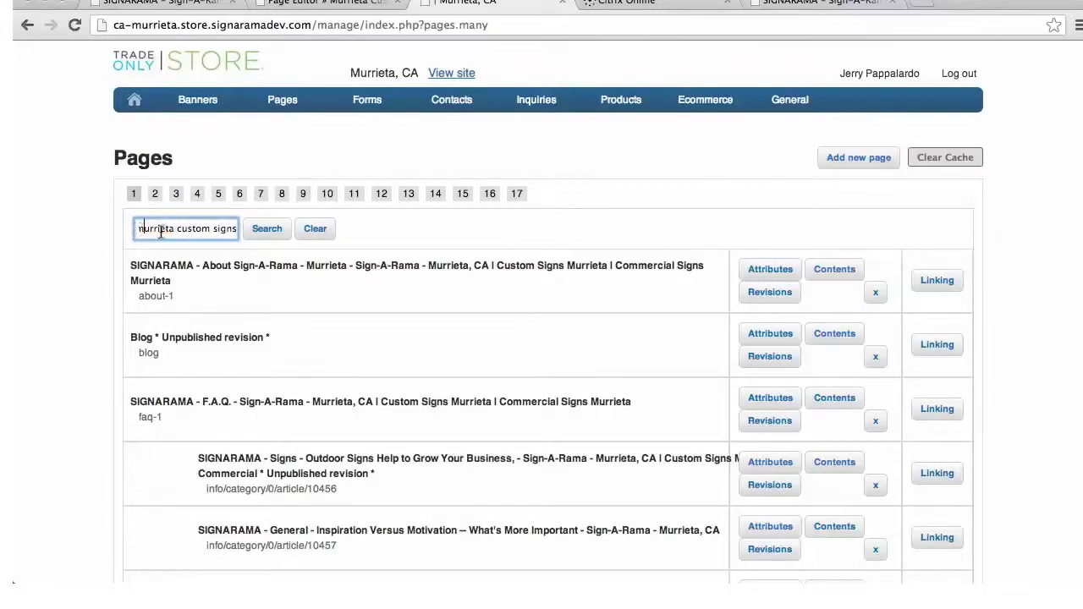
{"action": "key", "text": "BackSpace"}
{"action": "type", "text": "M"}
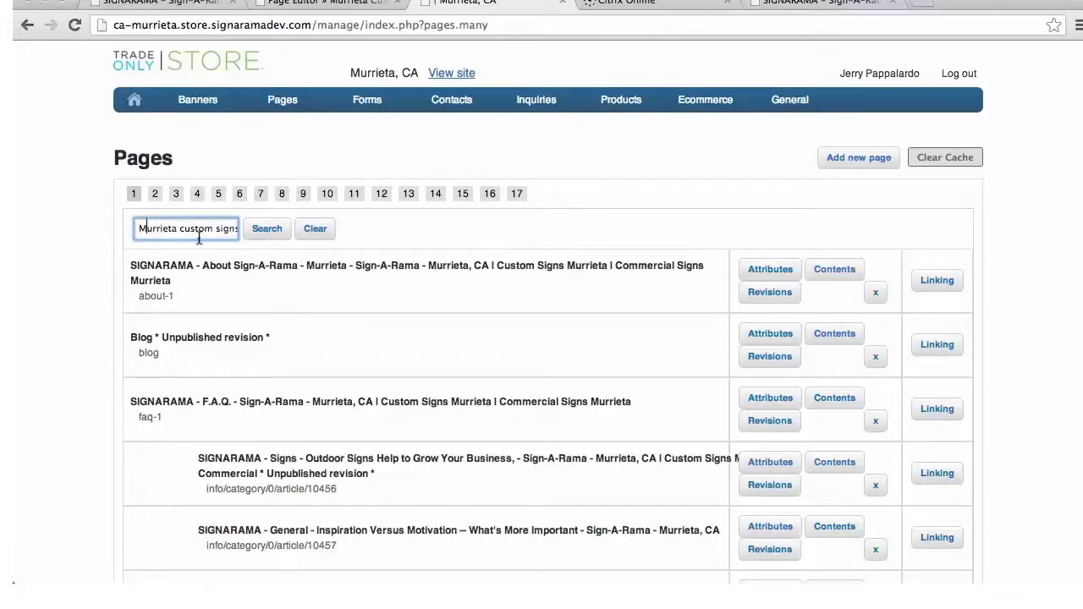
Run the search and open the Murrieta Custom Signs page's contents editor
{"action": "scroll", "coordinate": [372, 404], "scroll_direction": "down", "scroll_amount": 10}
{"action": "scroll", "coordinate": [395, 400], "scroll_direction": "down", "scroll_amount": 10}
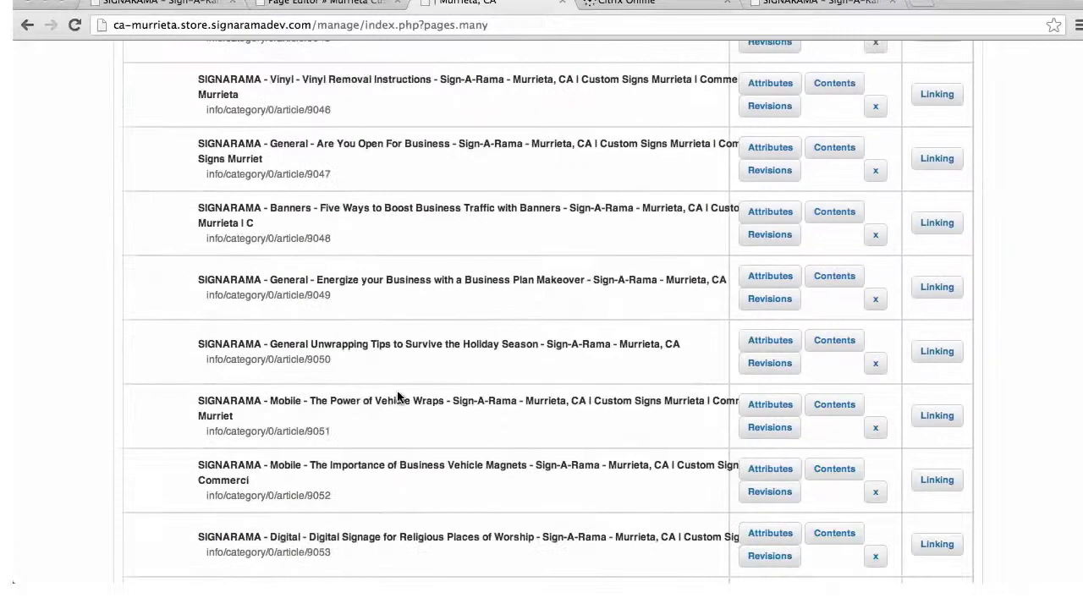
{"action": "scroll", "coordinate": [416, 292], "scroll_direction": "up", "scroll_amount": 20}
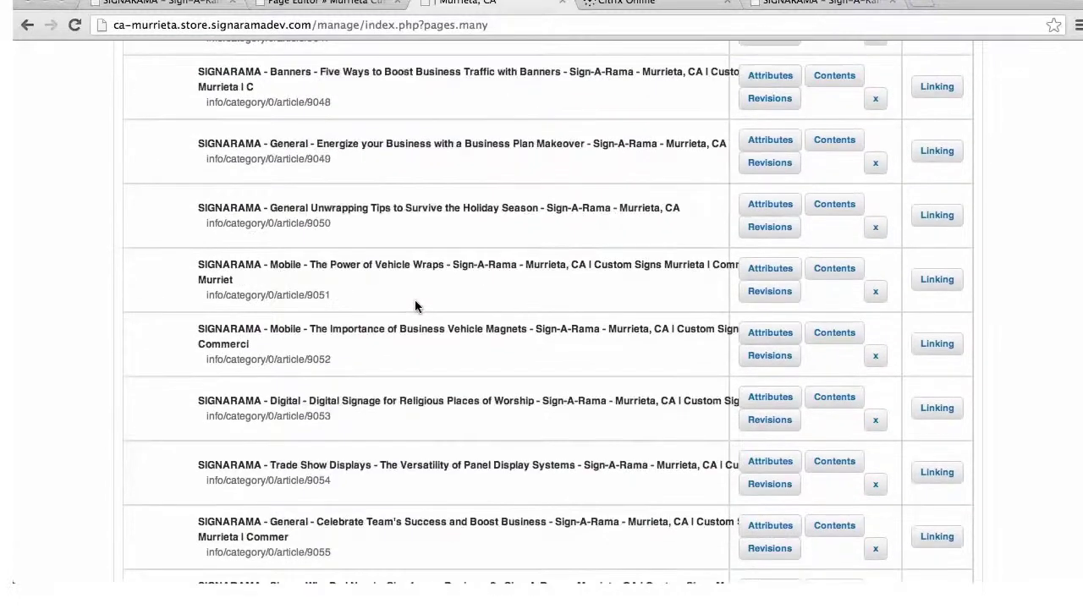
{"action": "scroll", "coordinate": [412, 311], "scroll_direction": "up", "scroll_amount": 3}
{"action": "left_click", "coordinate": [268, 226]}
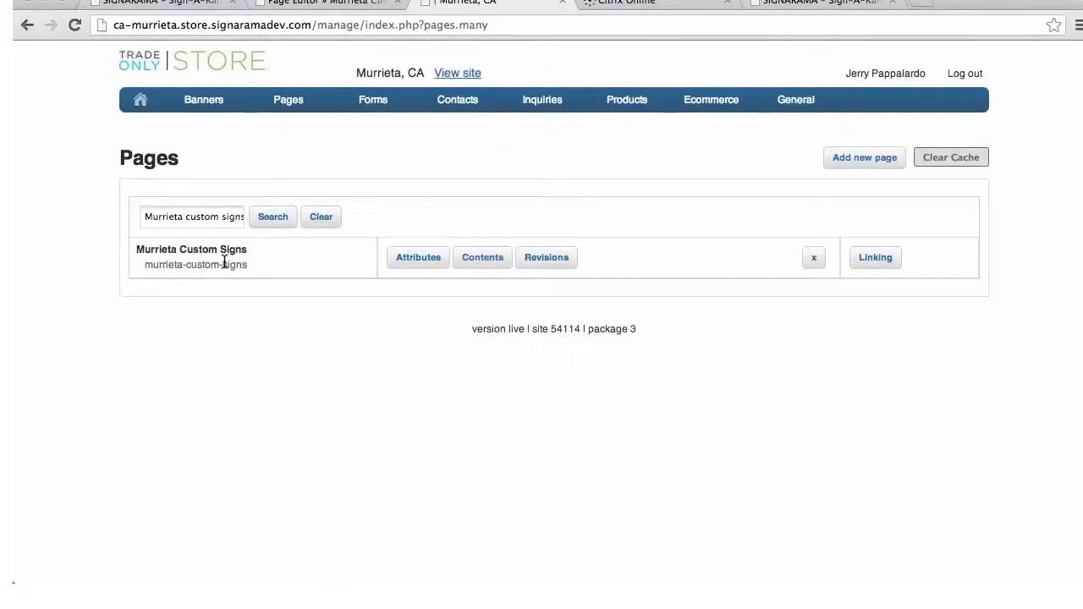
{"action": "left_click", "coordinate": [485, 259]}
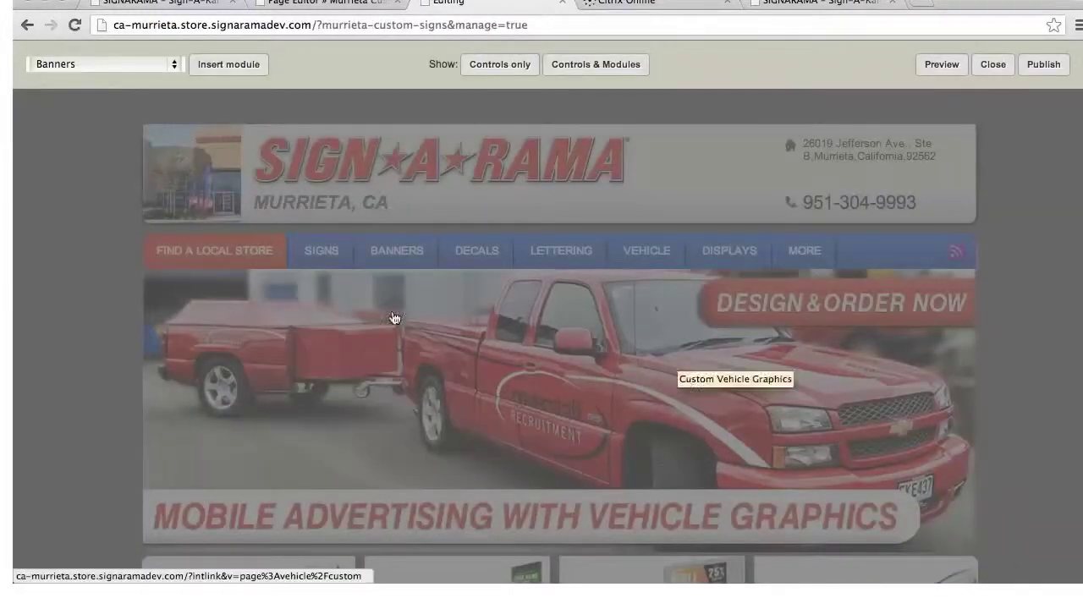
Insert a Form module set to Sign Request Form and save it
{"action": "left_click", "coordinate": [177, 66]}
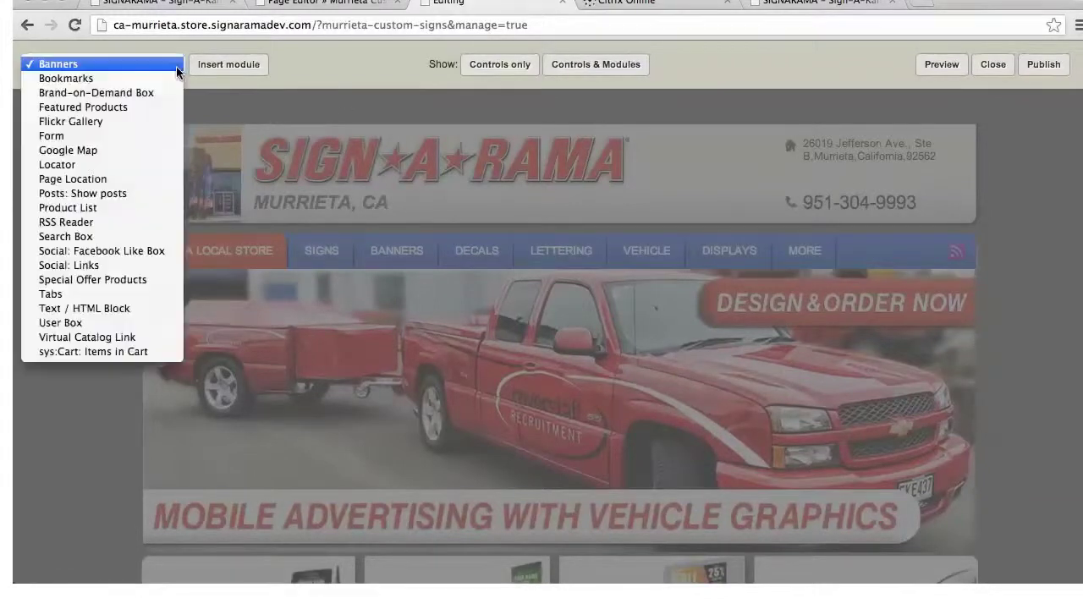
{"action": "left_click", "coordinate": [71, 137]}
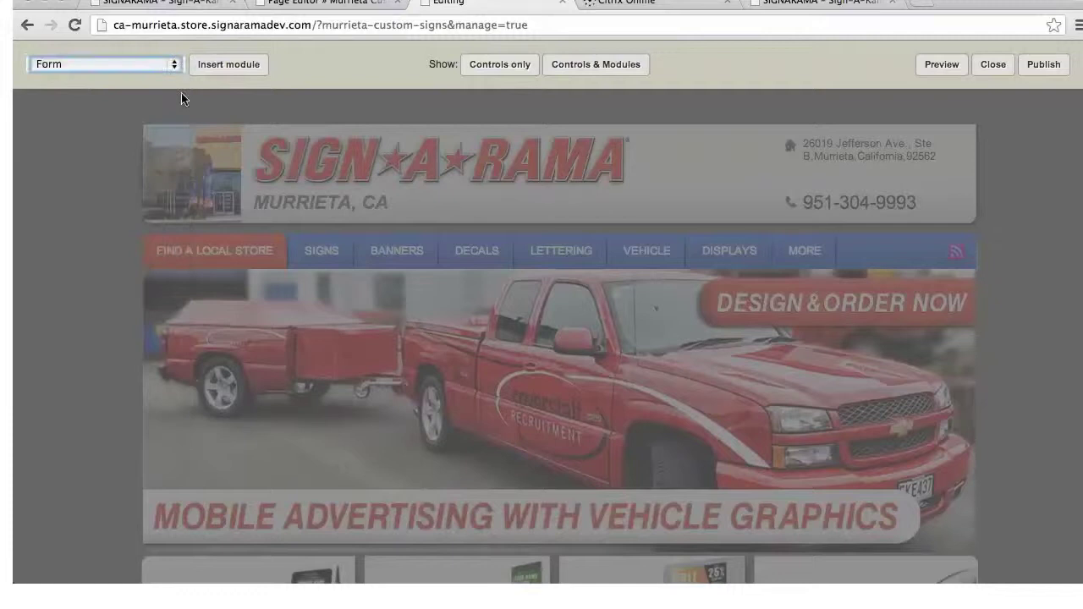
{"action": "left_click", "coordinate": [240, 68]}
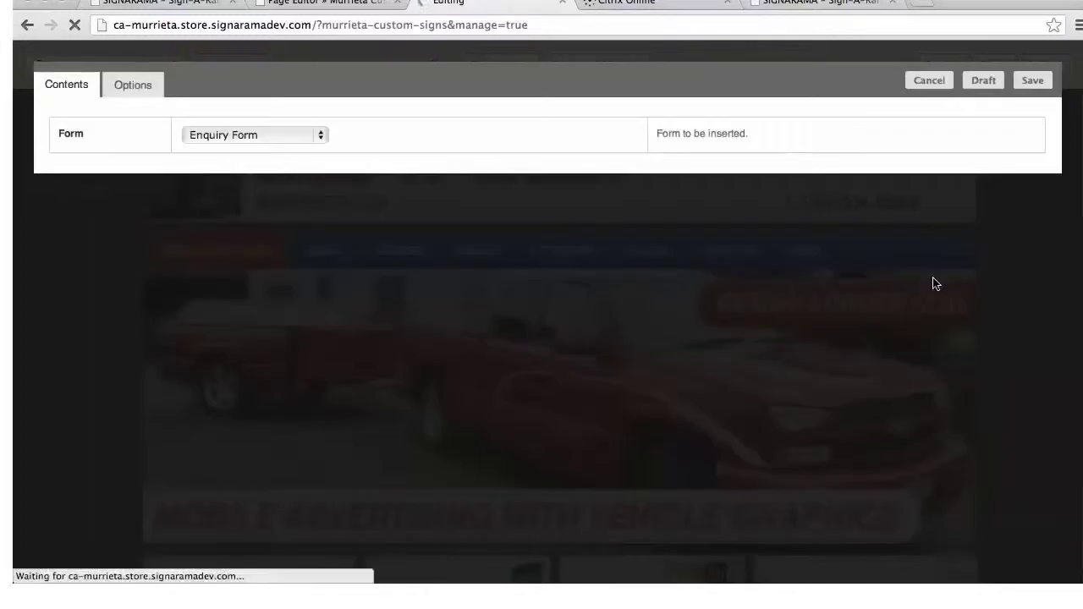
{"action": "left_click", "coordinate": [319, 138]}
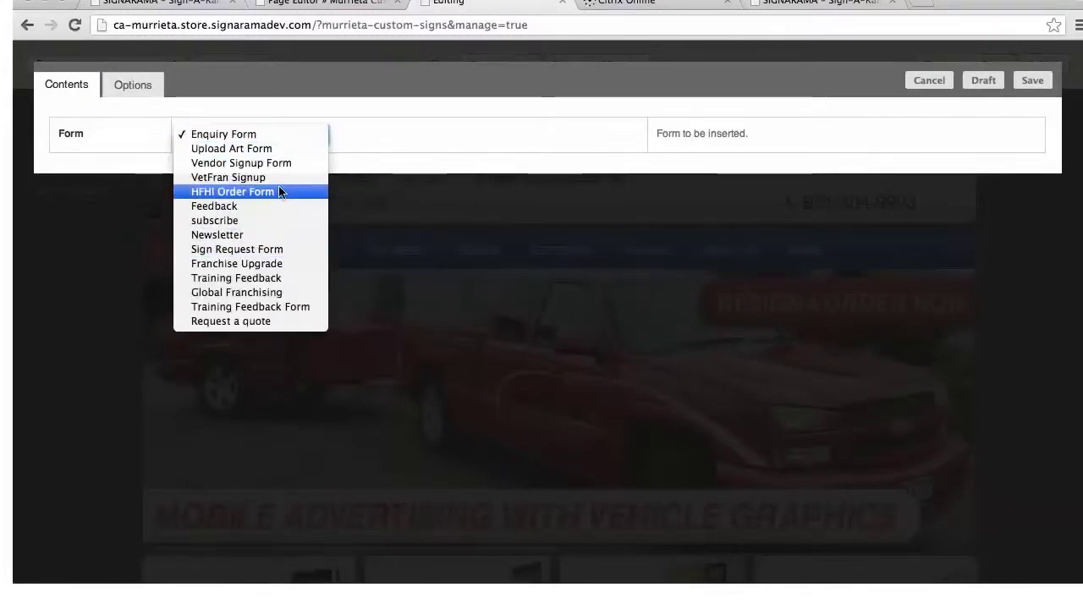
{"action": "left_click", "coordinate": [269, 249]}
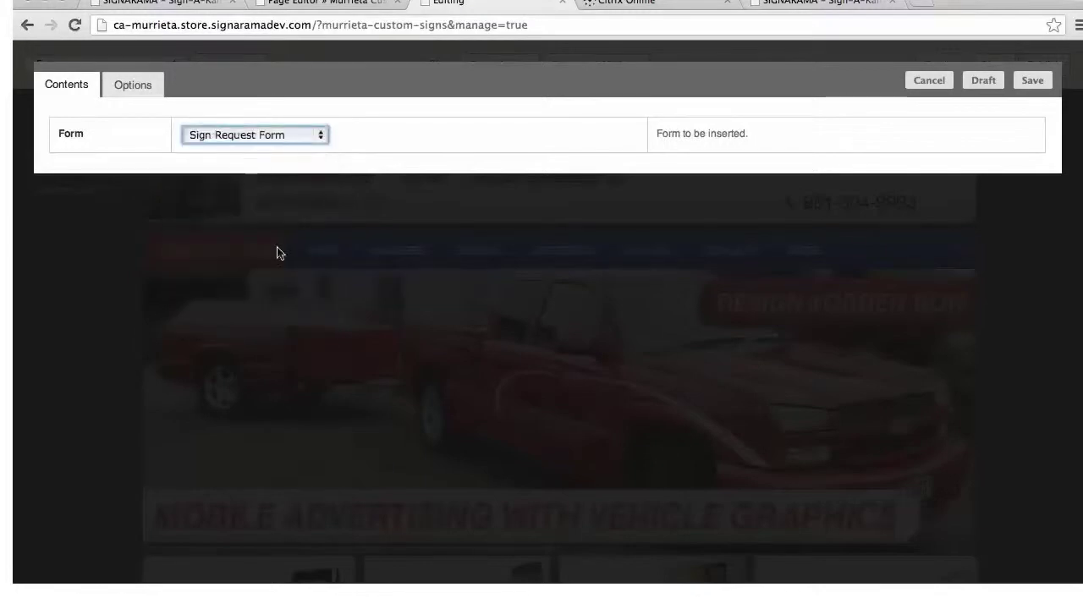
{"action": "left_click", "coordinate": [1042, 83]}
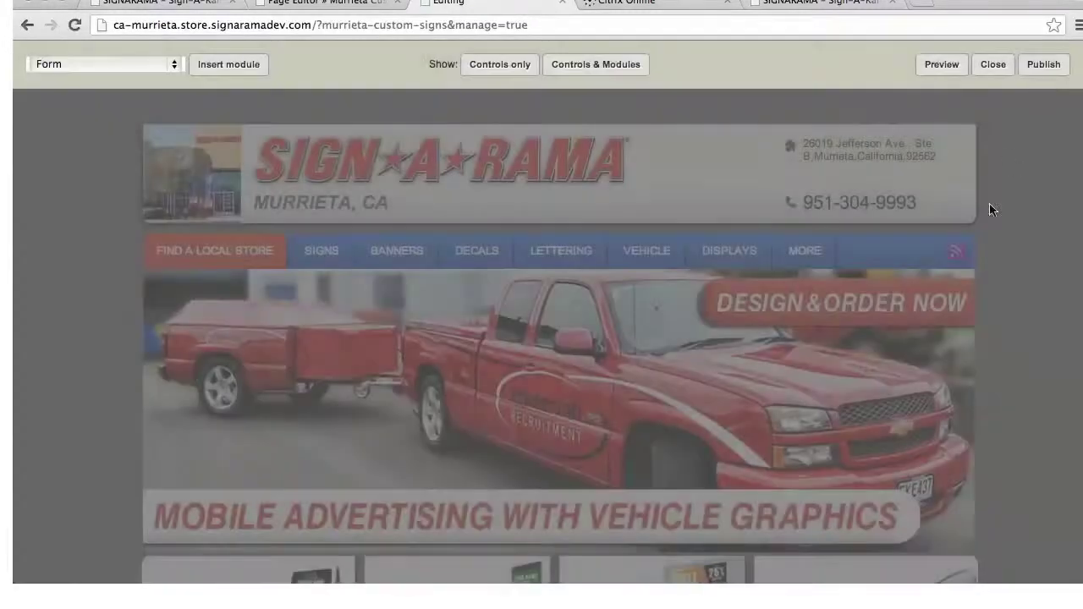
Move the Page text and Banners modules above the Sign Request Form, then publish the page
{"action": "scroll", "coordinate": [800, 200], "scroll_direction": "down", "scroll_amount": 5}
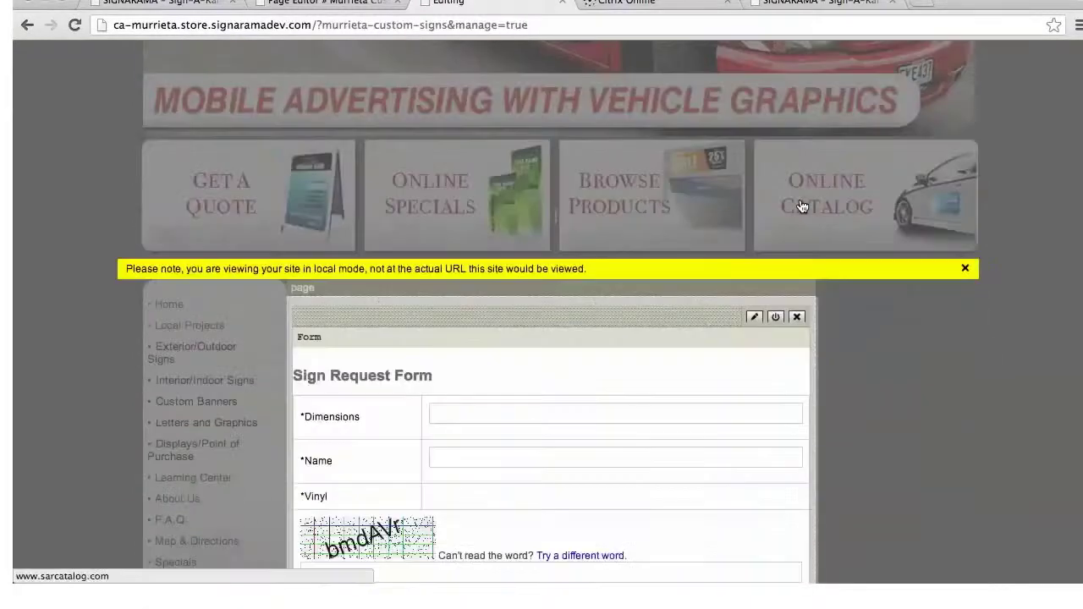
{"action": "scroll", "coordinate": [802, 207], "scroll_direction": "down", "scroll_amount": 3}
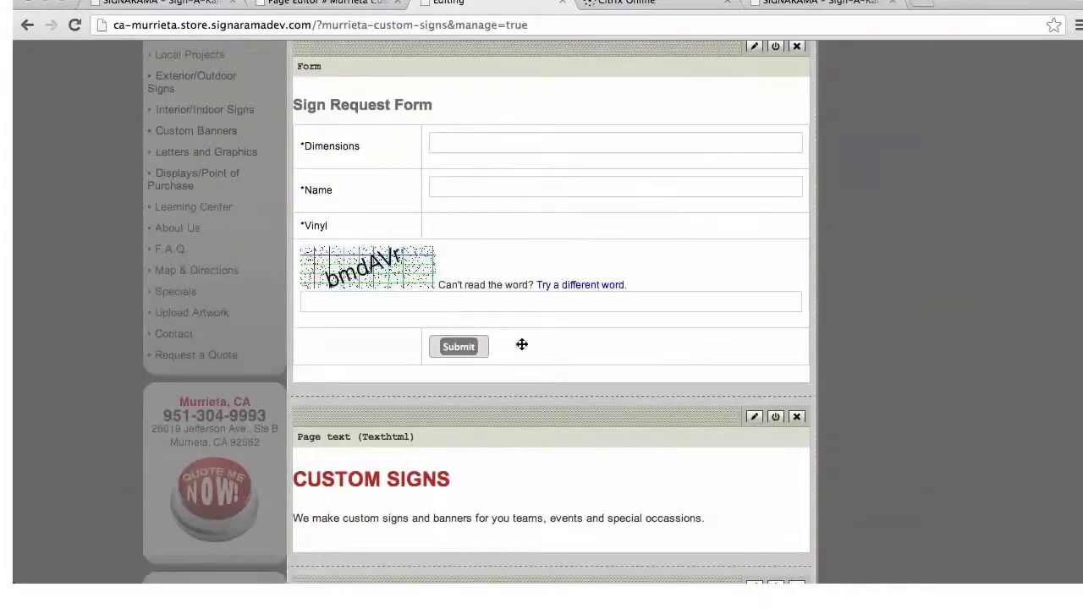
{"action": "left_click_drag", "start_coordinate": [550, 417], "coordinate": [562, 53]}
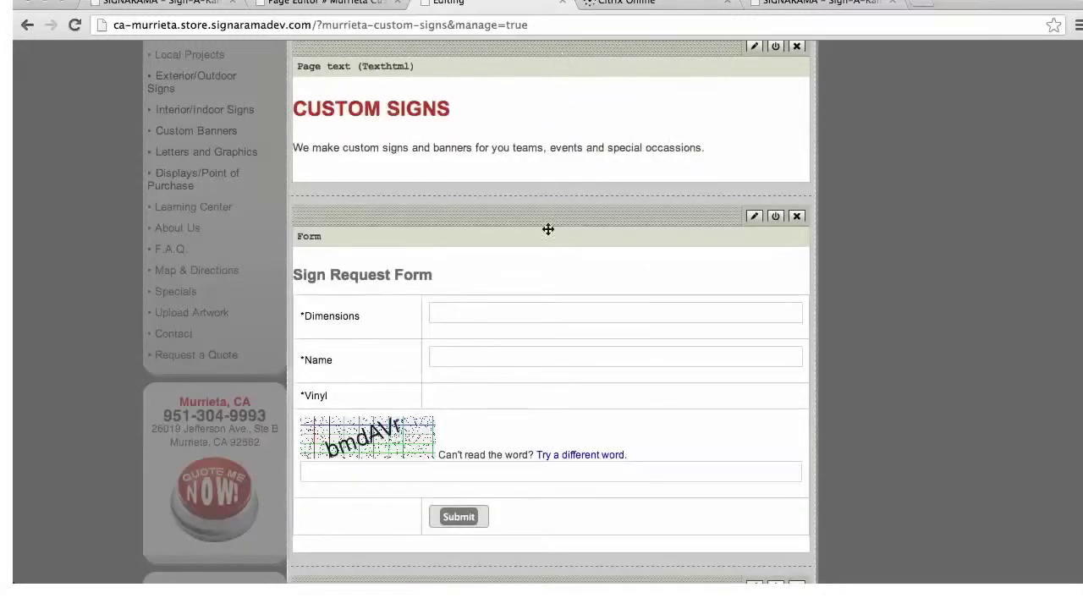
{"action": "scroll", "coordinate": [708, 424], "scroll_direction": "down", "scroll_amount": 3}
{"action": "left_click_drag", "start_coordinate": [692, 457], "coordinate": [680, 103]}
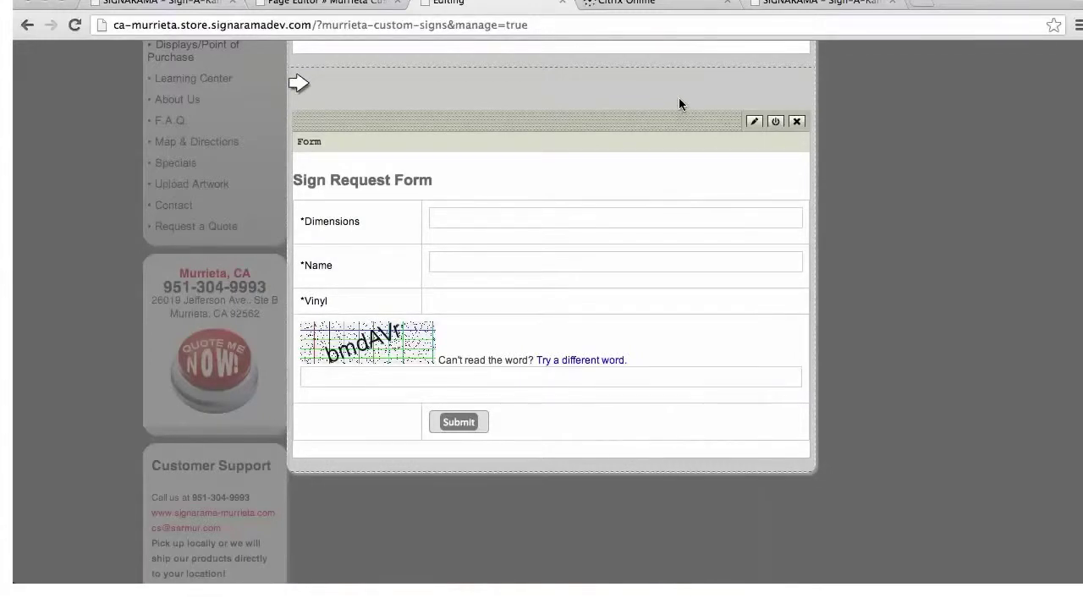
{"action": "left_click_drag", "start_coordinate": [679, 104], "coordinate": [680, 102]}
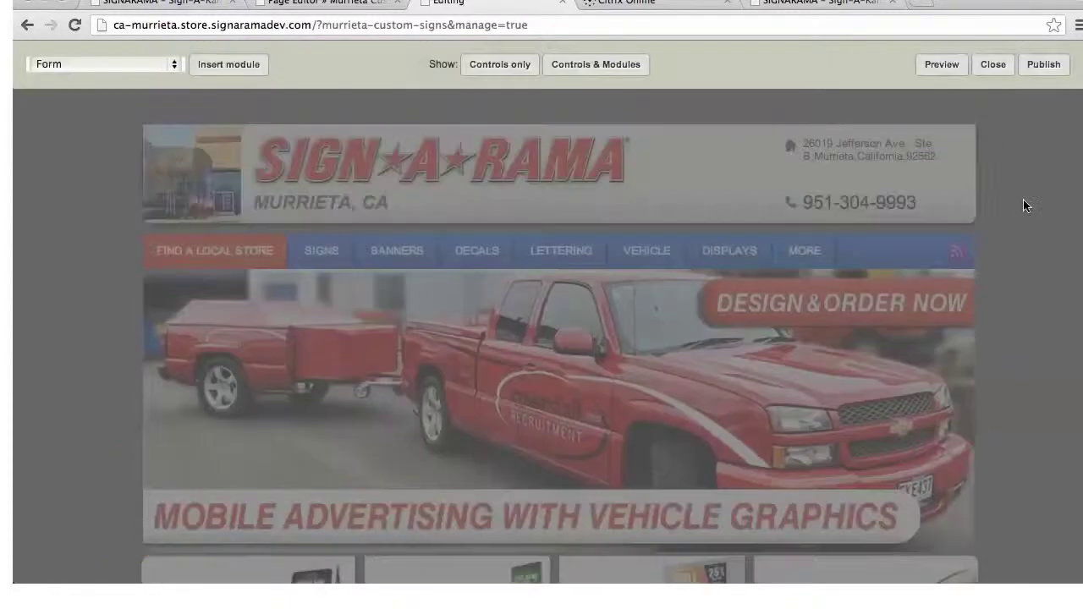
{"action": "left_click", "coordinate": [1046, 66]}
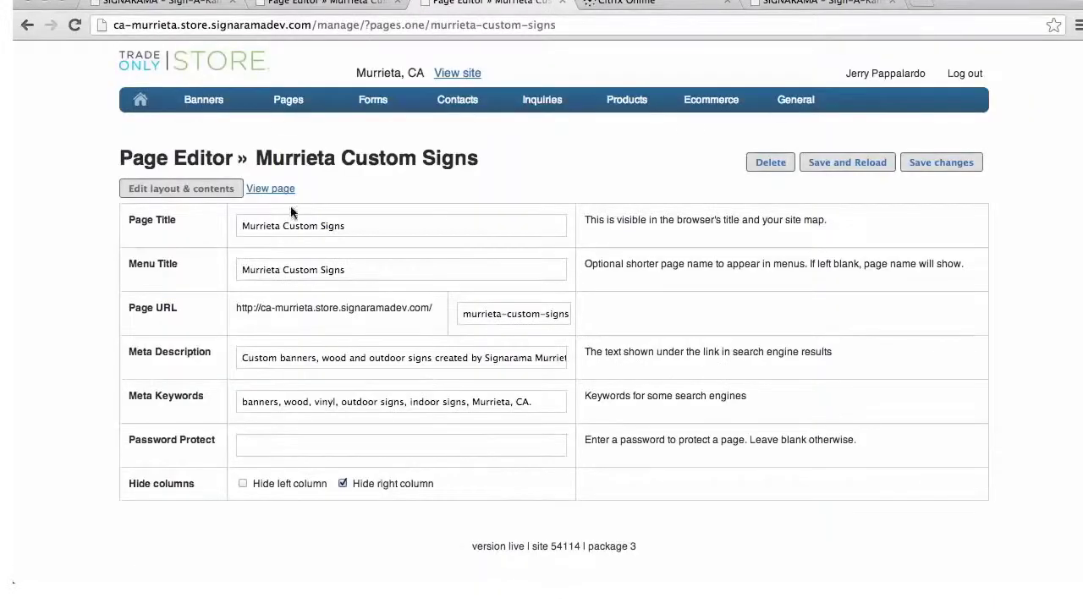
Review the live Murrieta Custom Signs page layout, then return to the management Home page
{"action": "left_click", "coordinate": [275, 190]}
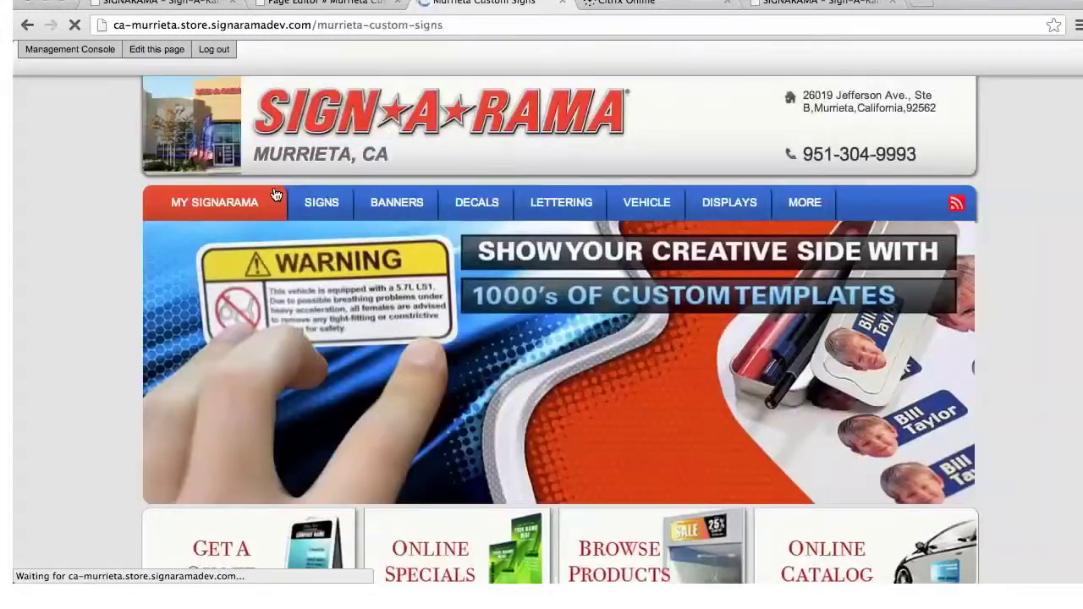
{"action": "scroll", "coordinate": [364, 204], "scroll_direction": "down", "scroll_amount": 5}
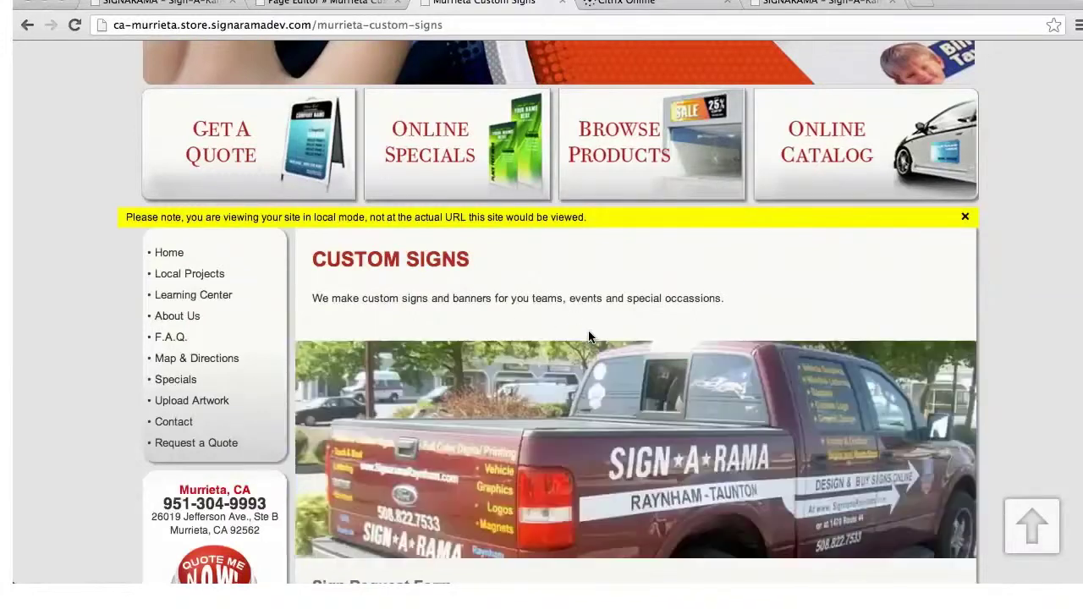
{"action": "scroll", "coordinate": [591, 339], "scroll_direction": "down", "scroll_amount": 3}
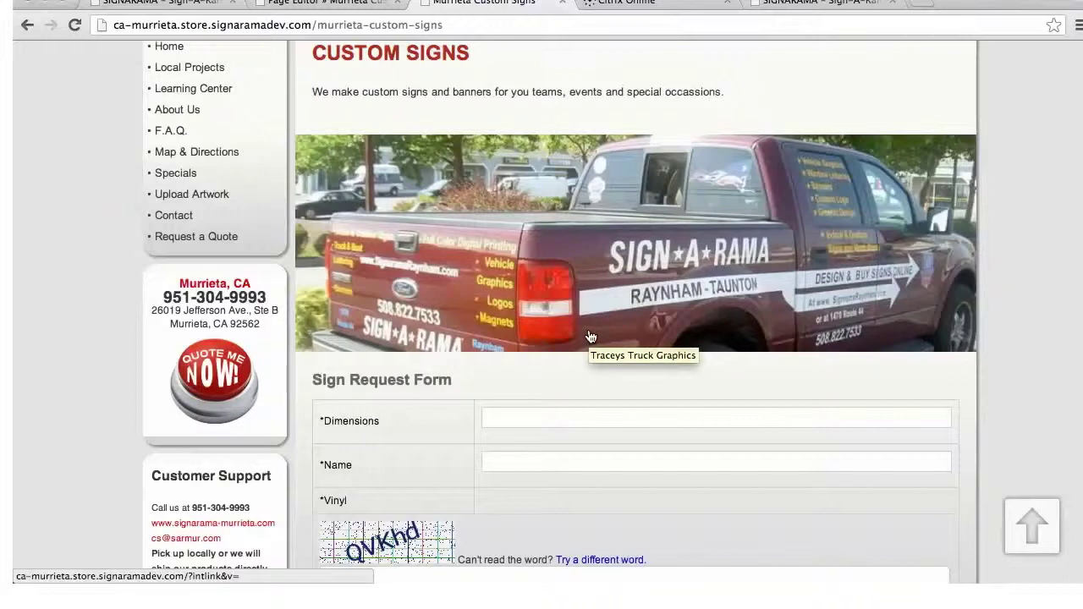
{"action": "scroll", "coordinate": [626, 301], "scroll_direction": "down", "scroll_amount": 2}
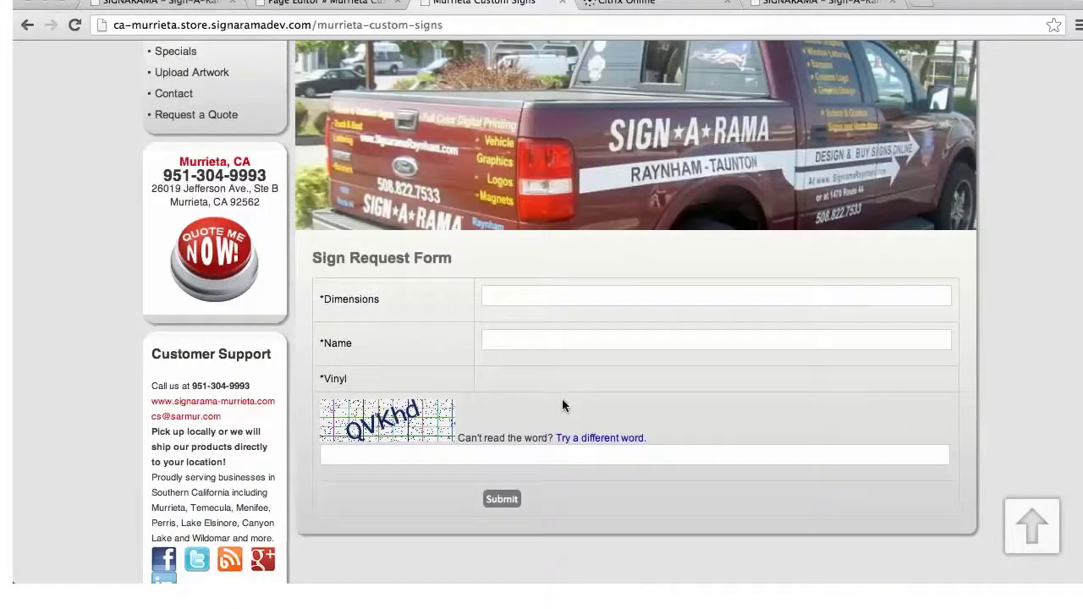
{"action": "scroll", "coordinate": [775, 381], "scroll_direction": "up", "scroll_amount": 3}
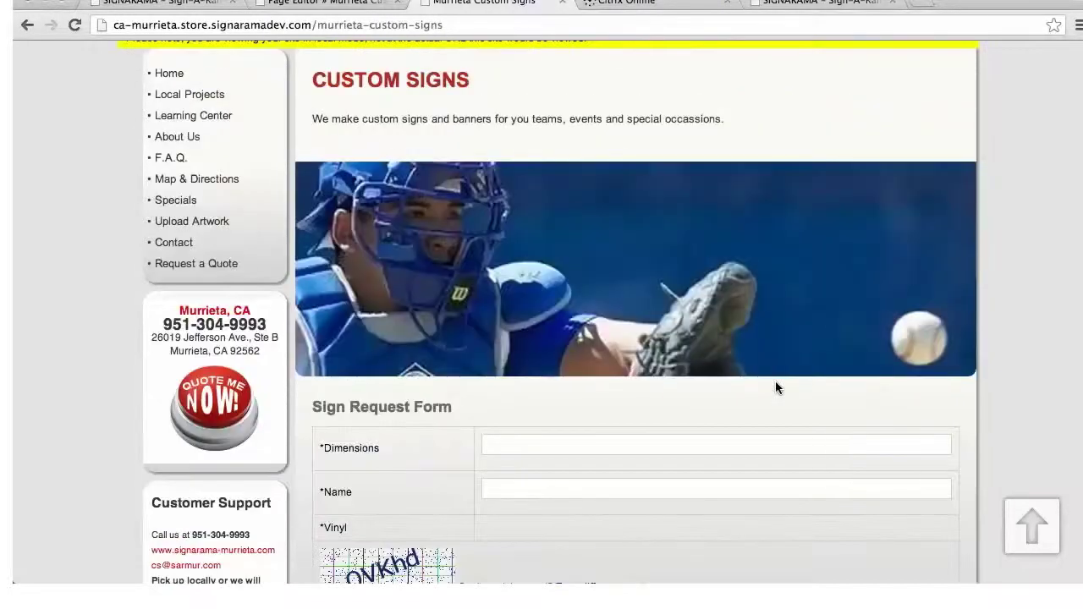
{"action": "scroll", "coordinate": [776, 382], "scroll_direction": "up", "scroll_amount": 5}
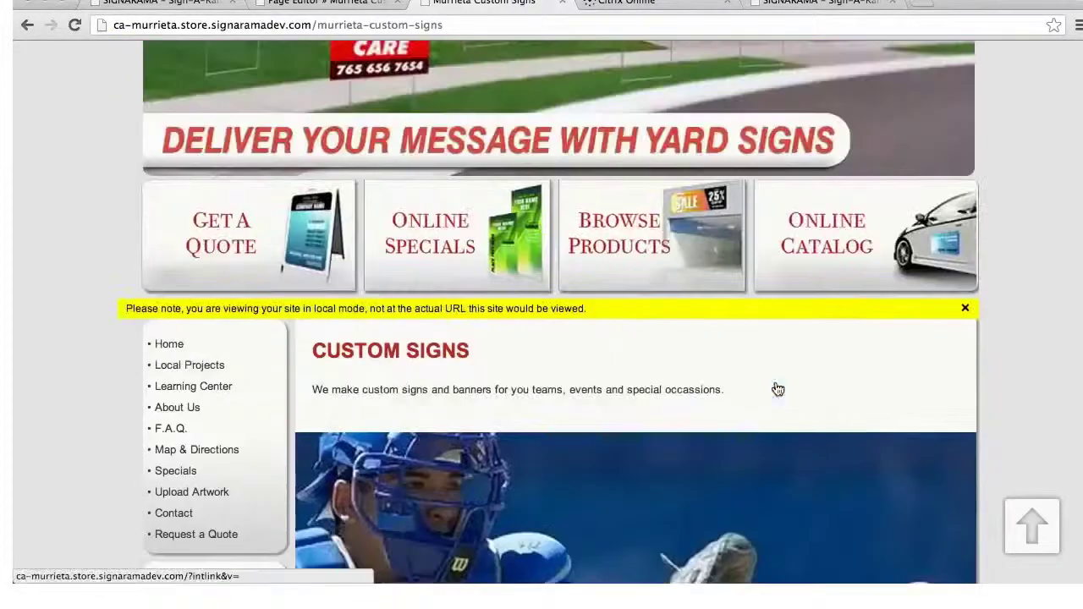
{"action": "scroll", "coordinate": [775, 387], "scroll_direction": "up", "scroll_amount": 4}
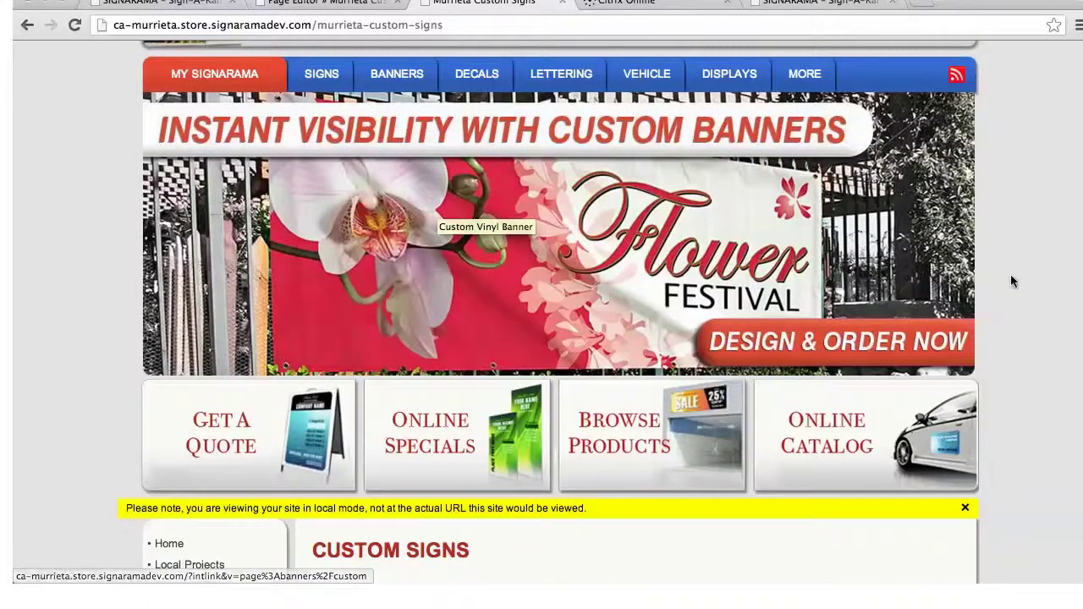
{"action": "scroll", "coordinate": [984, 244], "scroll_direction": "up", "scroll_amount": 3}
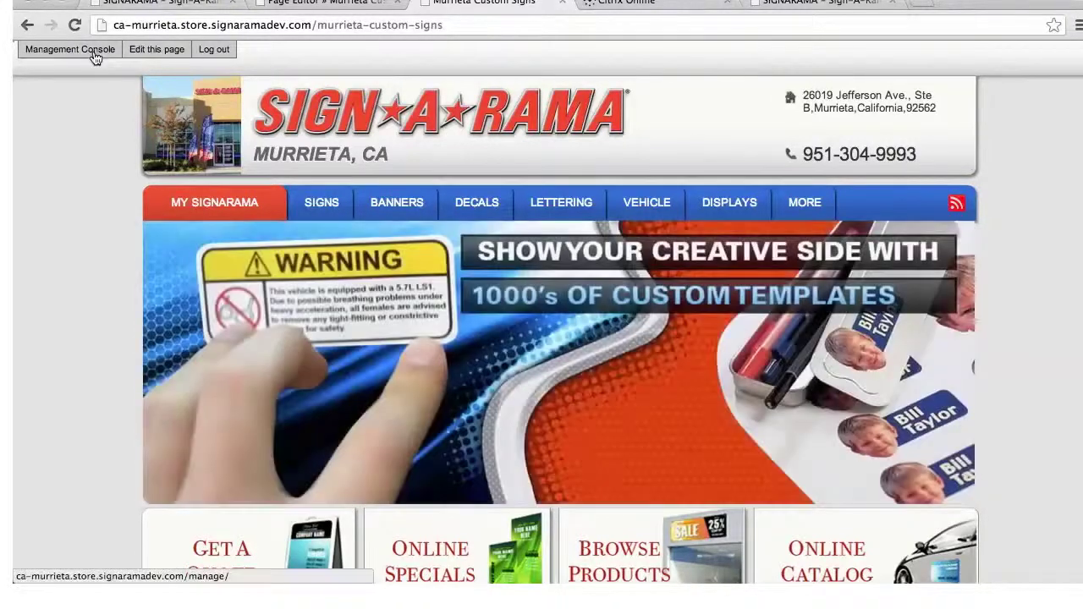
{"action": "left_click", "coordinate": [95, 55]}
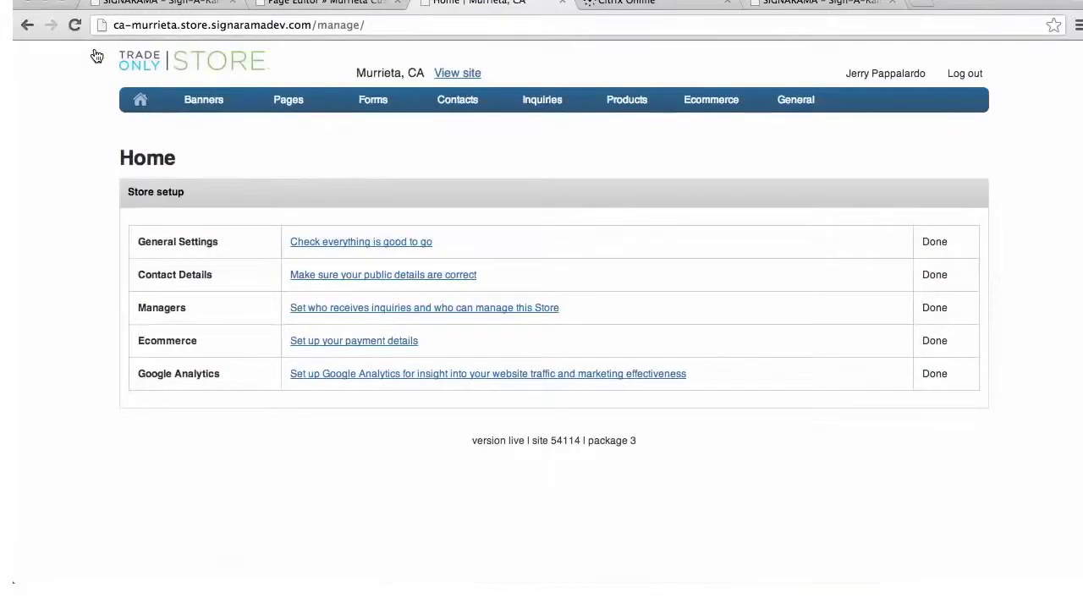
Check the Posts list, then start a new blog post with Add a Post
{"action": "mouse_move", "coordinate": [280, 106]}
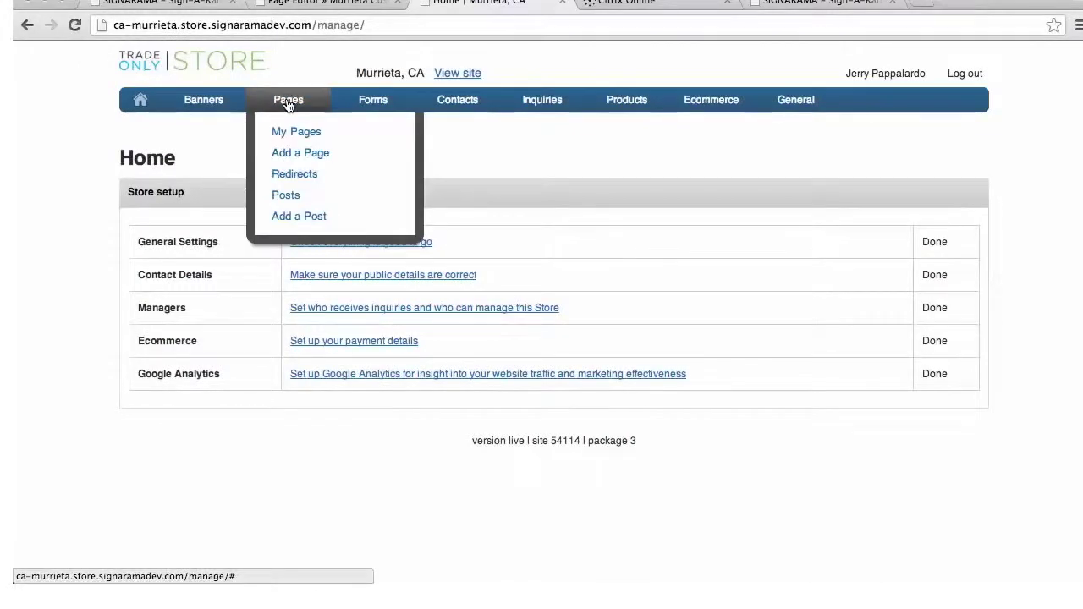
{"action": "left_click", "coordinate": [277, 199]}
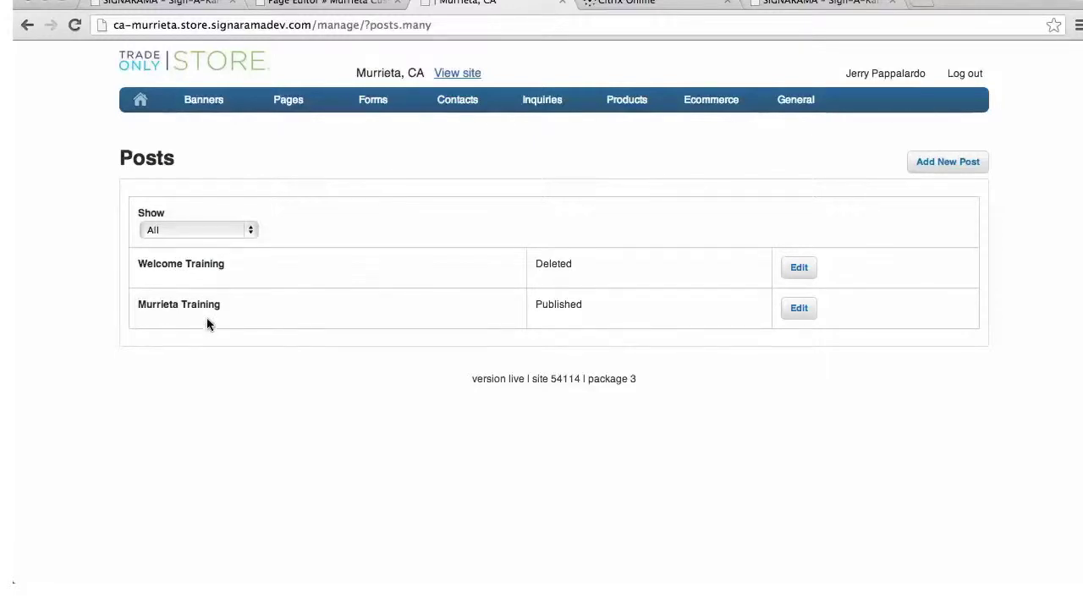
{"action": "mouse_move", "coordinate": [288, 100]}
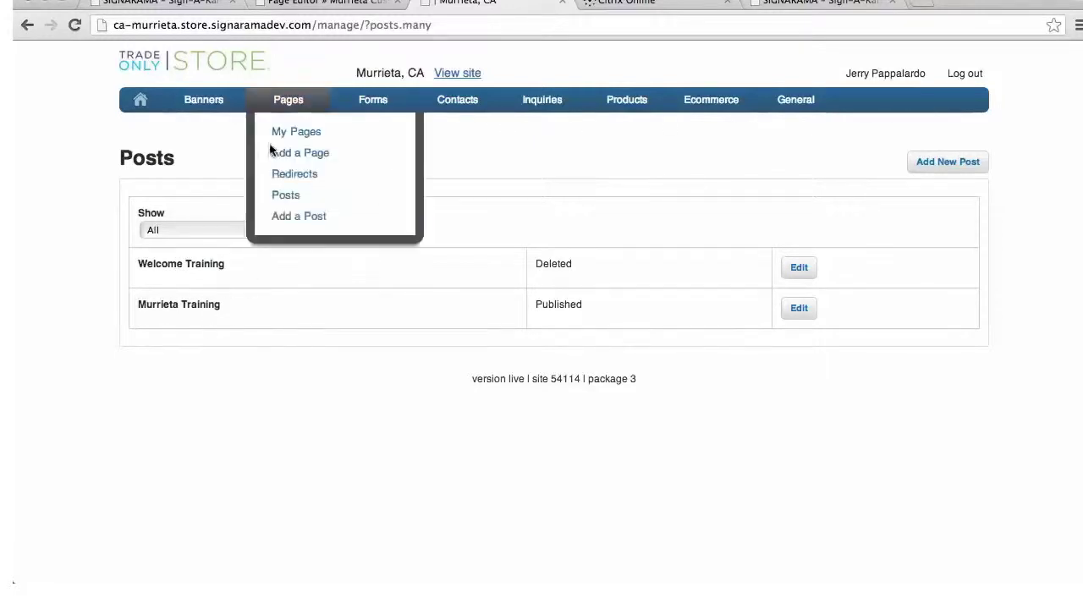
{"action": "left_click", "coordinate": [310, 216]}
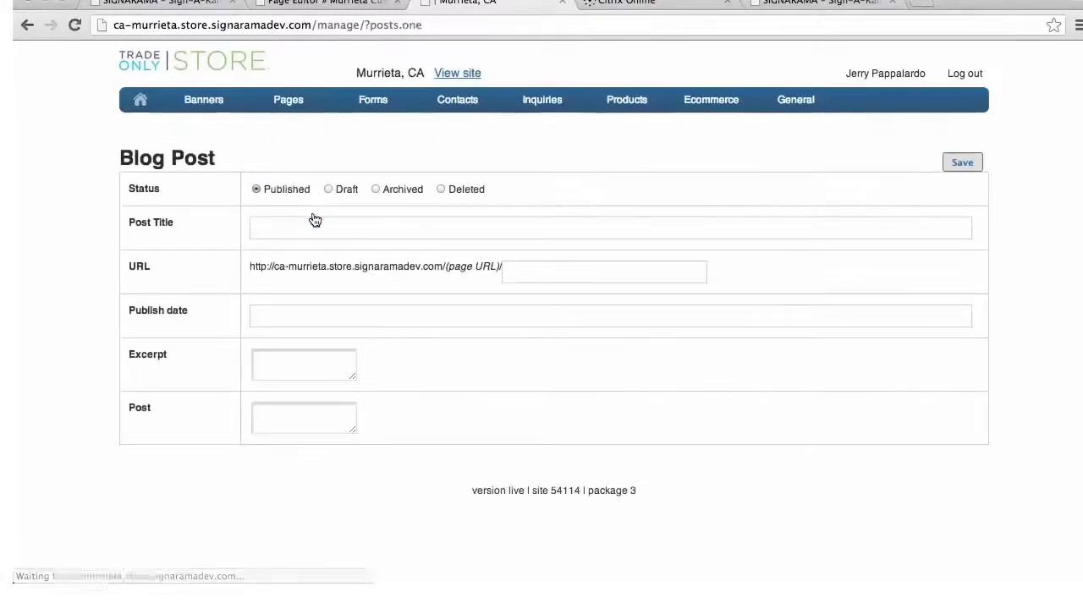
Title the post 'Vinyl Banner Promotion' with URL slug vinyl-banner-promotion
{"action": "left_click", "coordinate": [257, 229]}
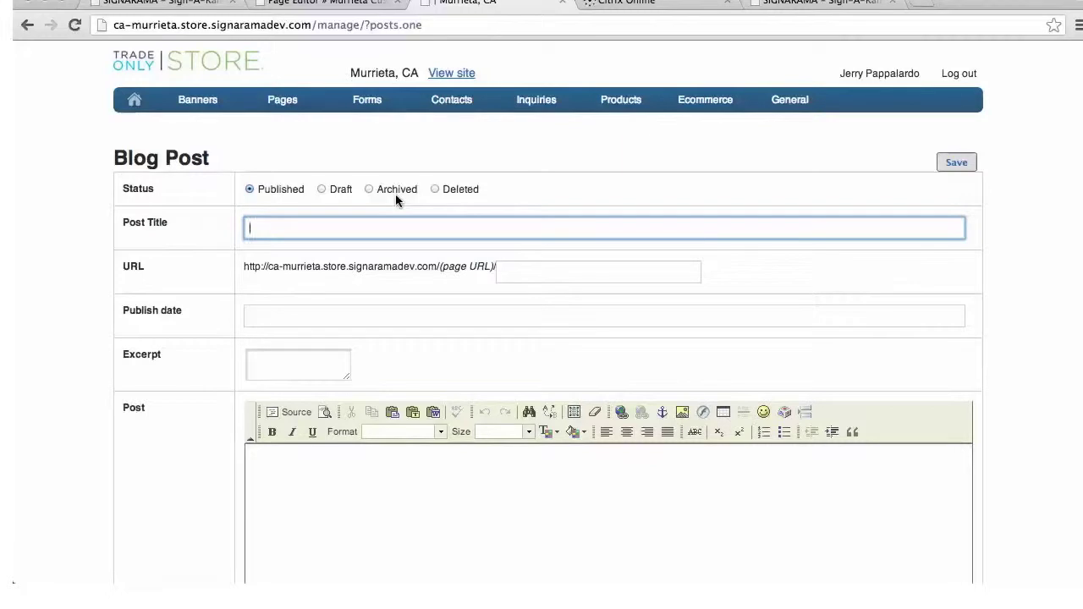
{"action": "type", "text": "Co"}
{"action": "type", "text": "Viny"}
{"action": "type", "text": "l Banner "}
{"action": "type", "text": "Promotion"}
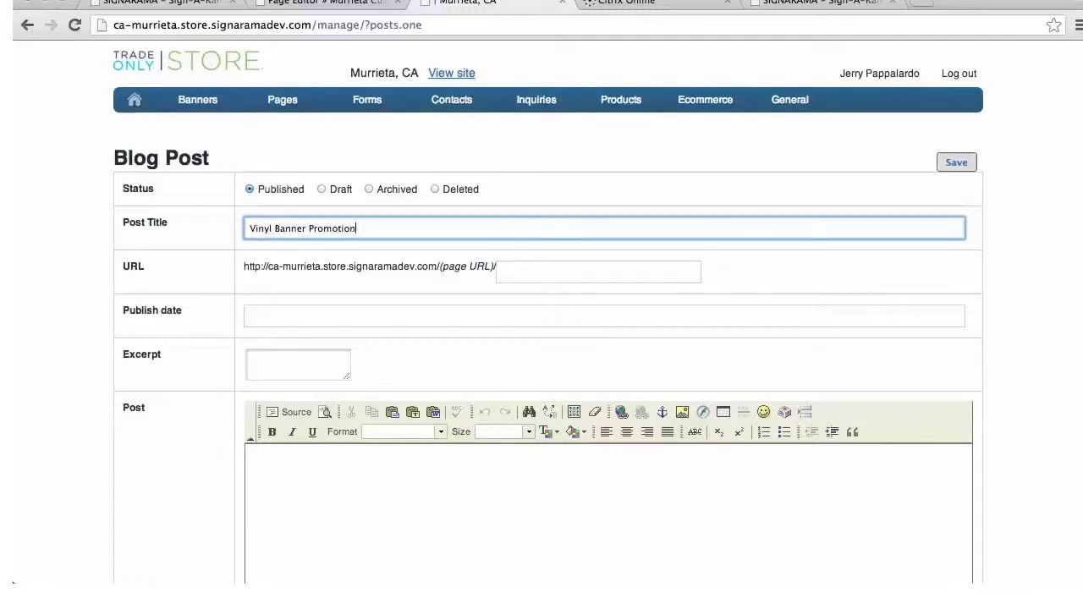
{"action": "left_click", "coordinate": [542, 273]}
{"action": "type", "text": "vinyl-"}
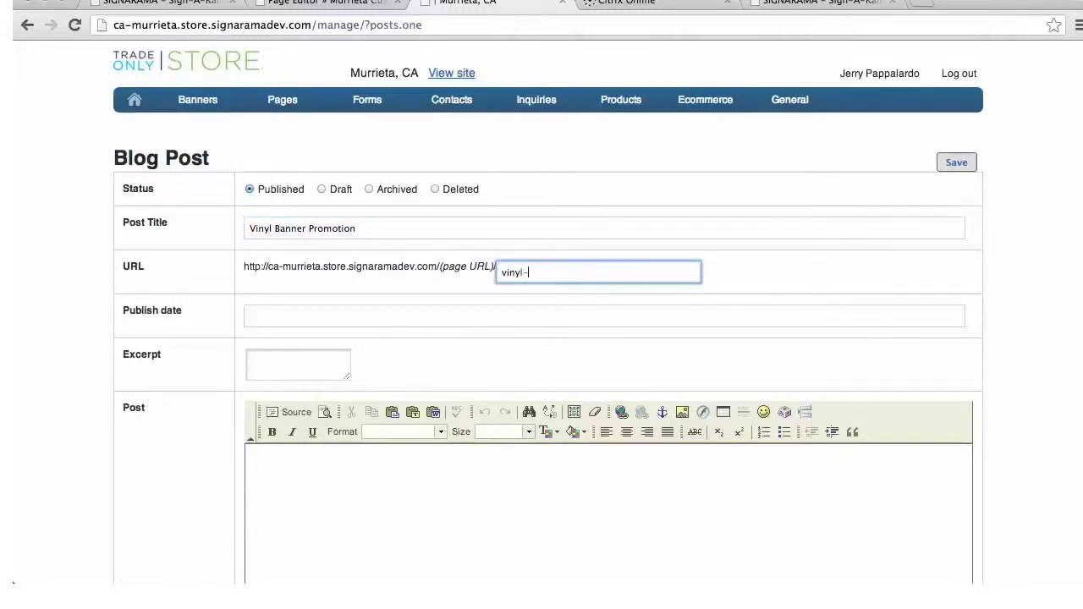
{"action": "type", "text": "banner-promotion"}
Set the publish date to May 16, 2013 and type the excerpt 'Vinyl Banner Promotion. Come Visit Us'
{"action": "left_click", "coordinate": [268, 318]}
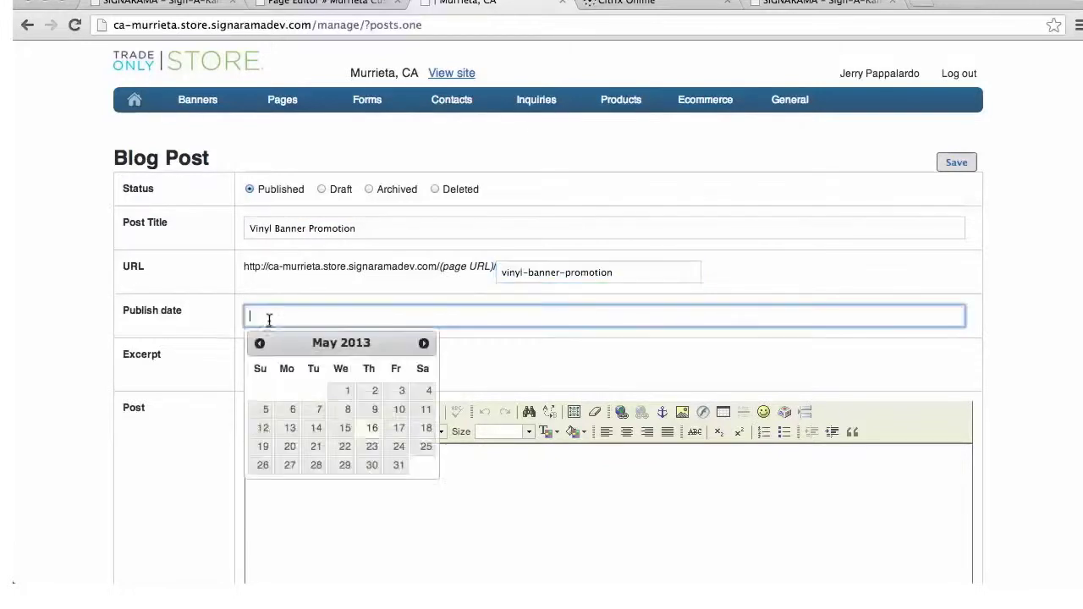
{"action": "left_click", "coordinate": [371, 428]}
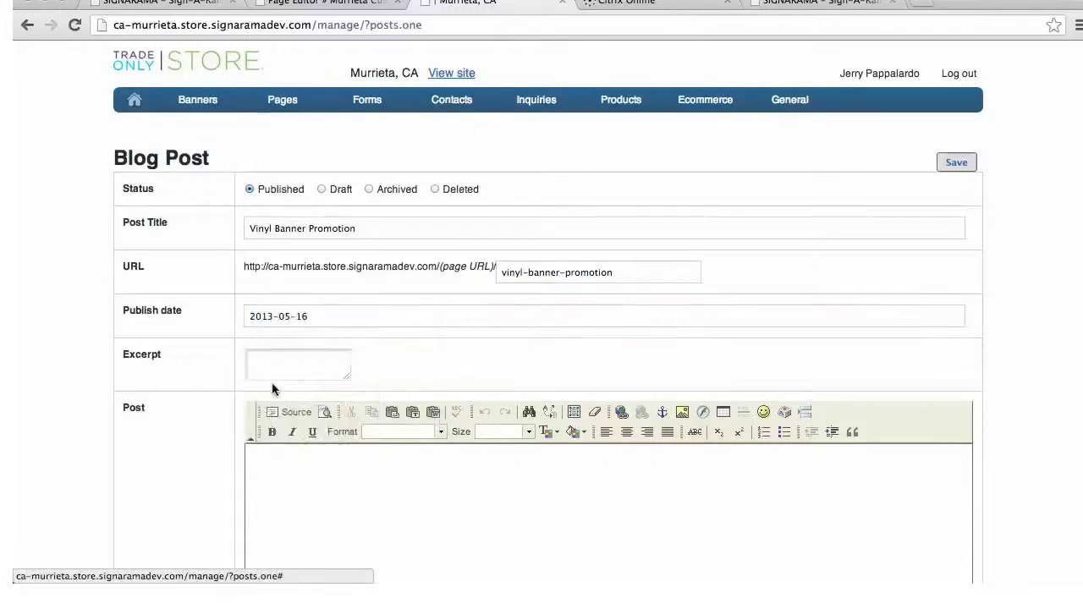
{"action": "left_click", "coordinate": [258, 358]}
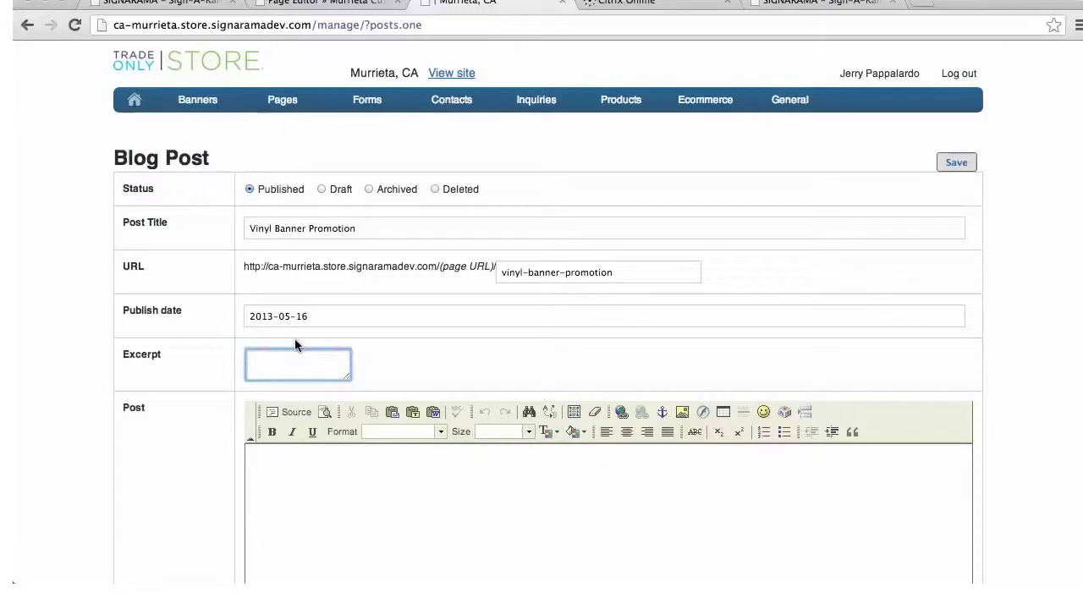
{"action": "type", "text": "Vinyl Banner Promotio"}
{"action": "type", "text": "n. Come Visit U"}
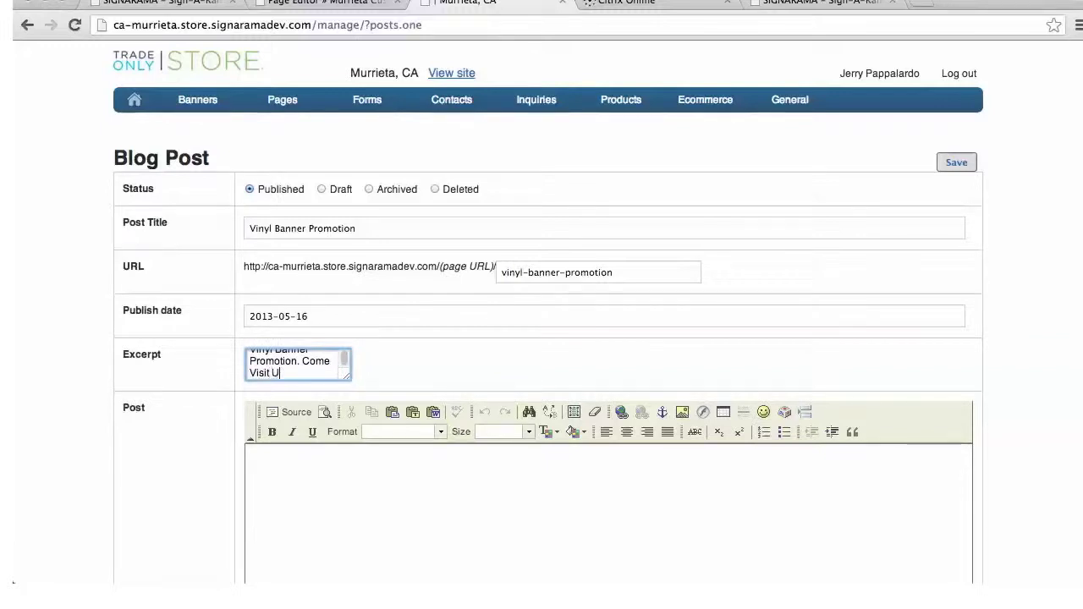
{"action": "type", "text": "s."}
Write the body 'Today we will be at the Fairground promoting custom vinyl banners…' and save the post
{"action": "left_click", "coordinate": [313, 462]}
{"action": "type", "text": "Today we will be at t"}
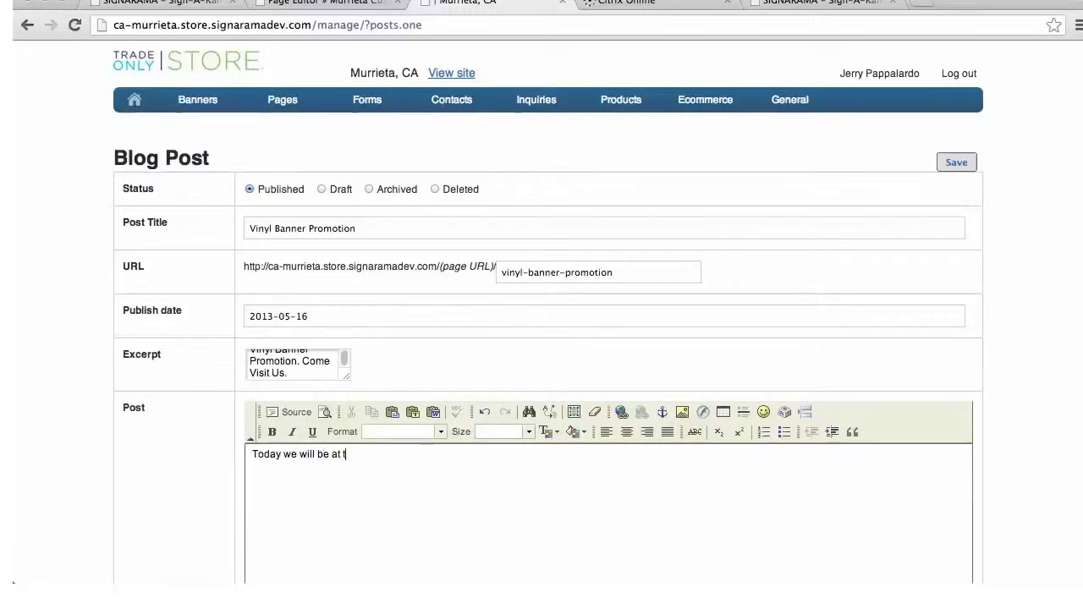
{"action": "type", "text": "he Fairground"}
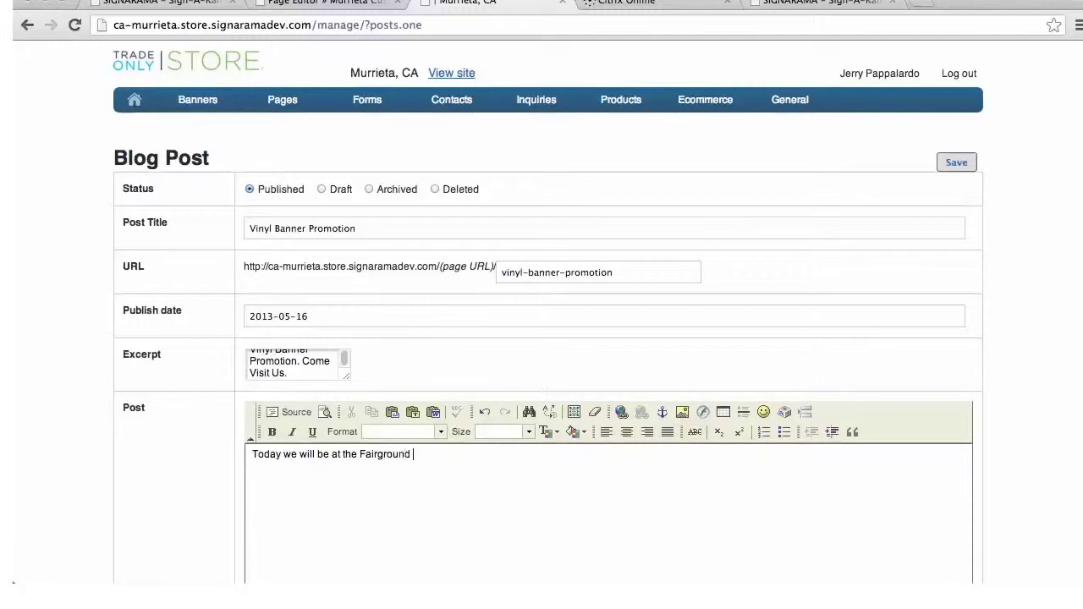
{"action": "type", "text": " promoting custom viy"}
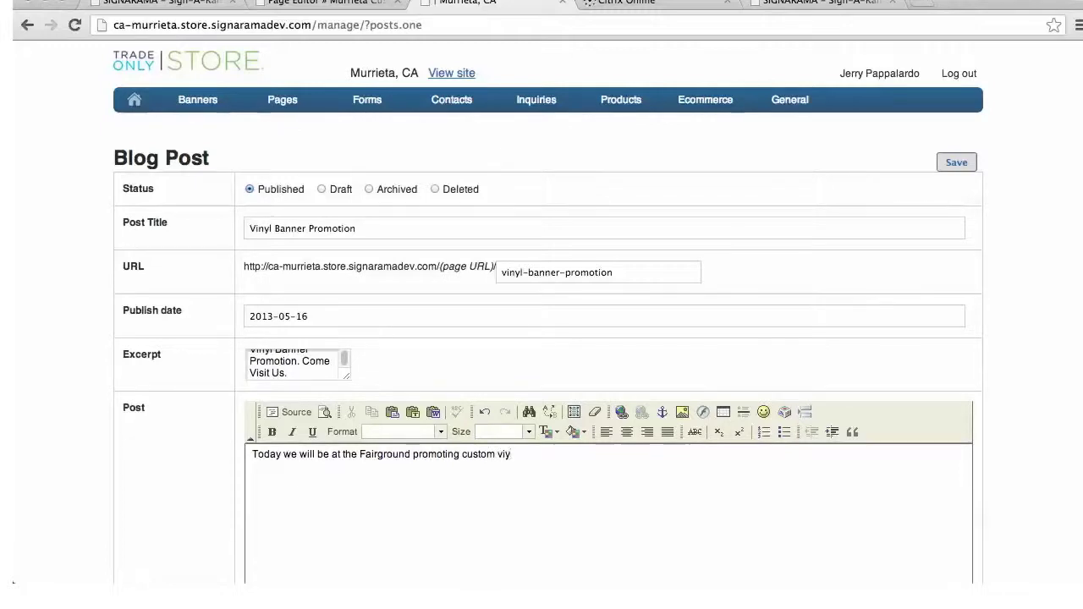
{"action": "type", "text": "yl banners. Come check us out"}
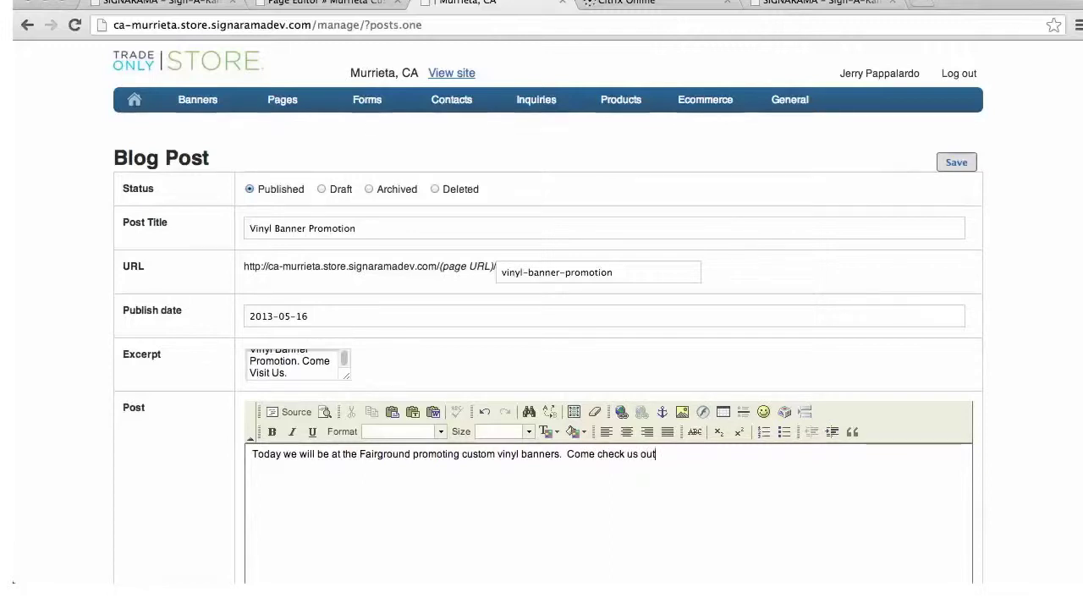
{"action": "type", "text": " and enter a d"}
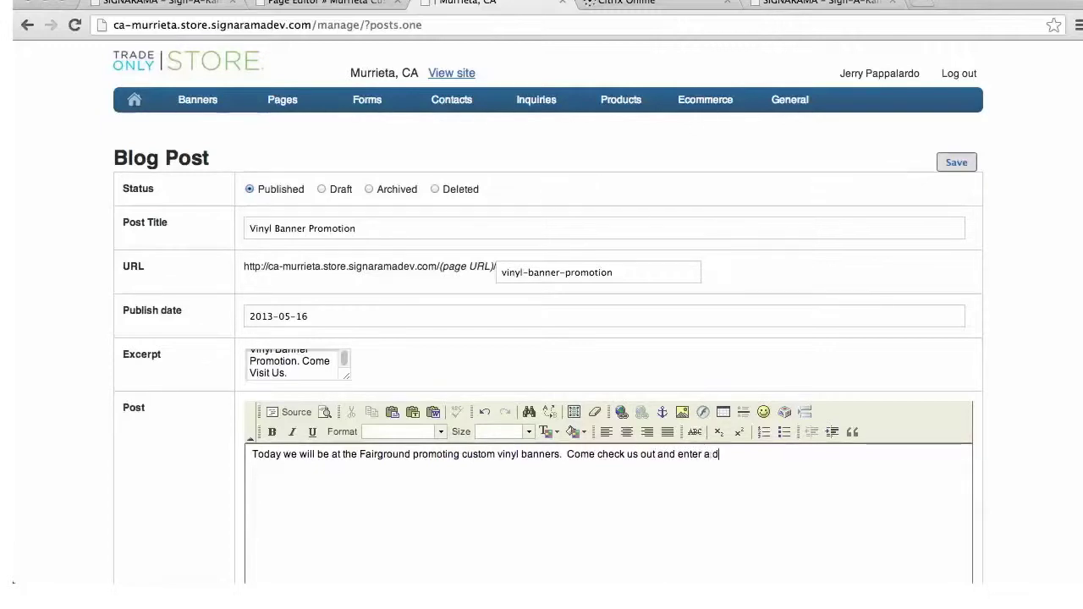
{"action": "type", "text": "rwing for a free custom banner!"}
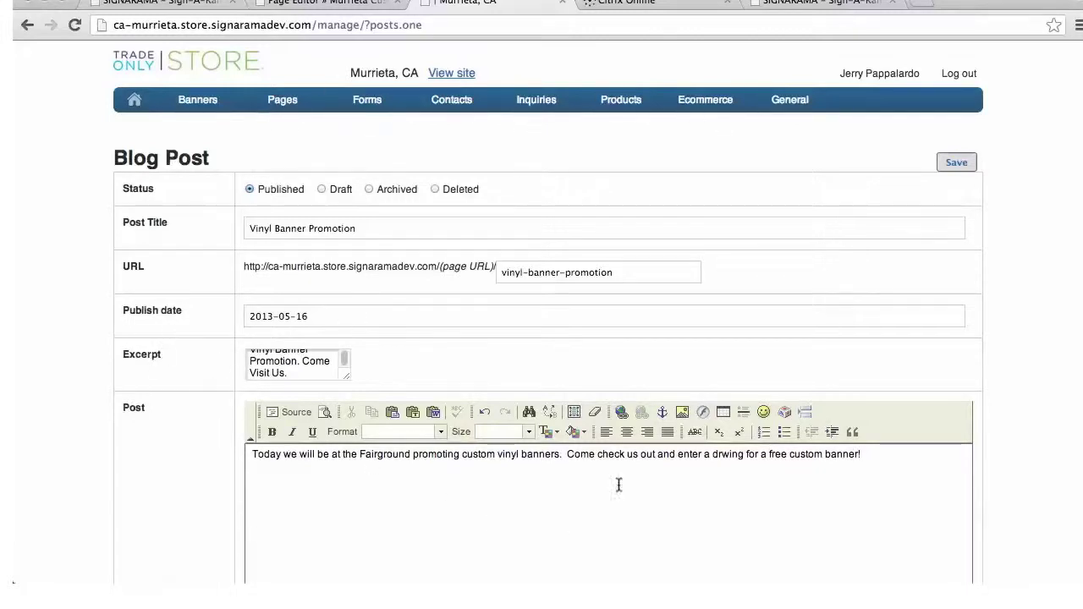
{"action": "left_click", "coordinate": [952, 166]}
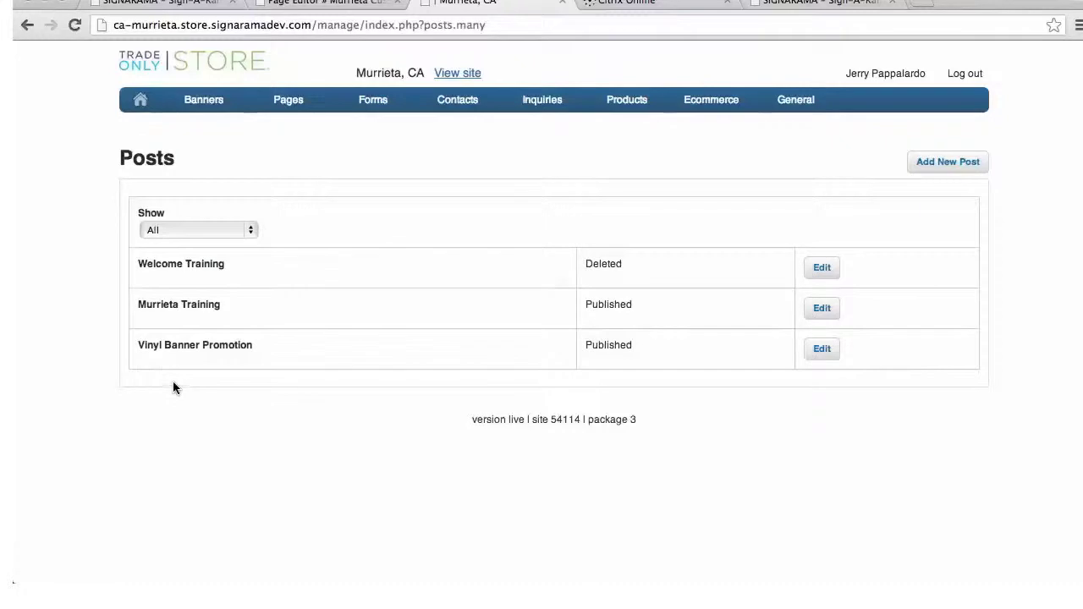
Open My Pages and search for 'Murrieta custom signs' with a capital M
{"action": "mouse_move", "coordinate": [372, 100]}
{"action": "mouse_move", "coordinate": [302, 109]}
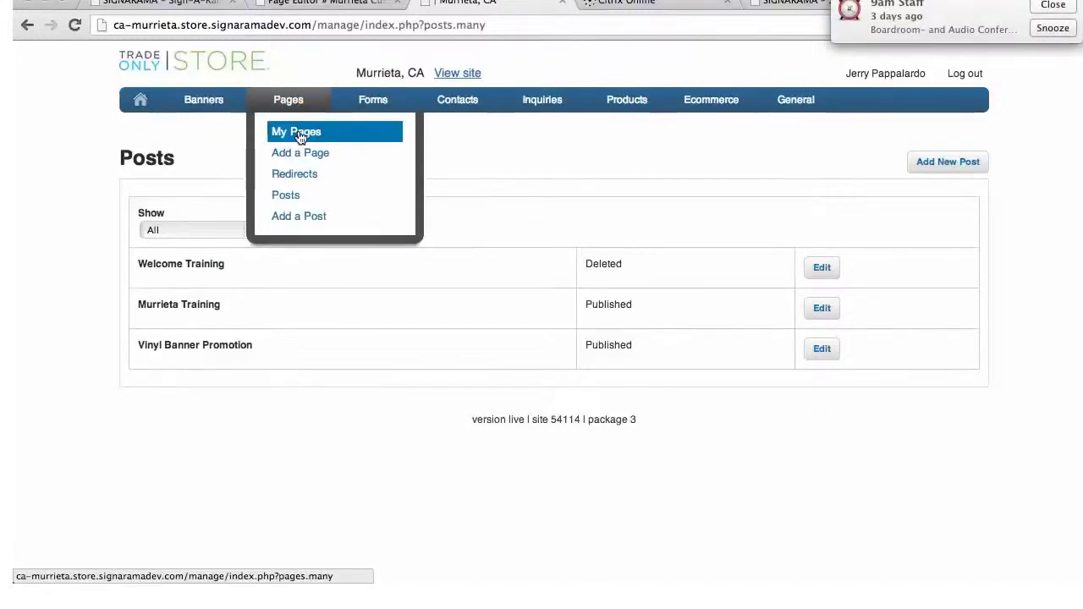
{"action": "left_click", "coordinate": [302, 135]}
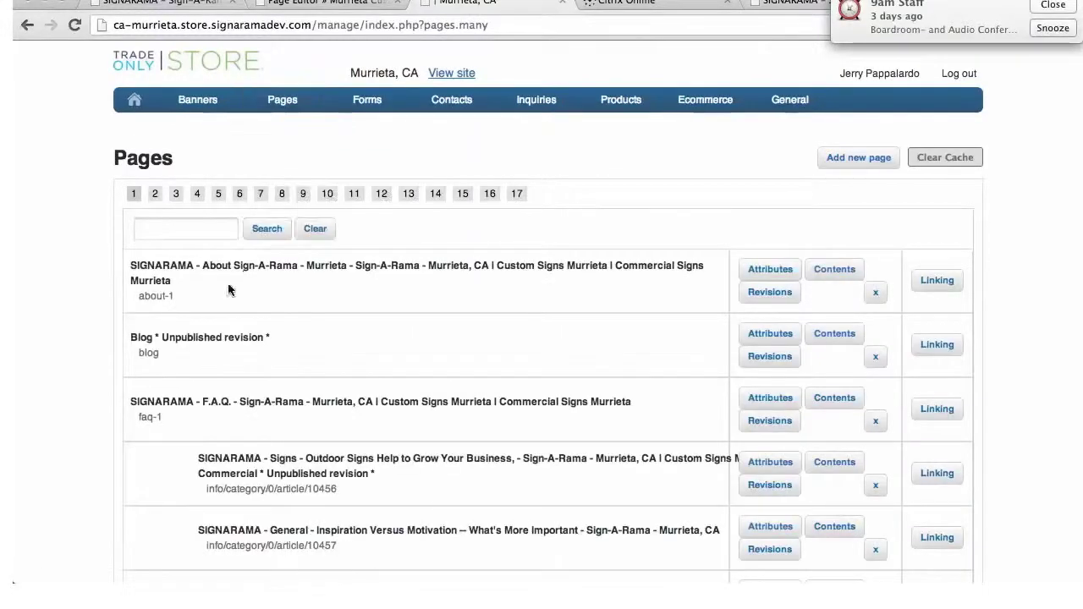
{"action": "left_click", "coordinate": [189, 227]}
{"action": "type", "text": "murrieta custom signs"}
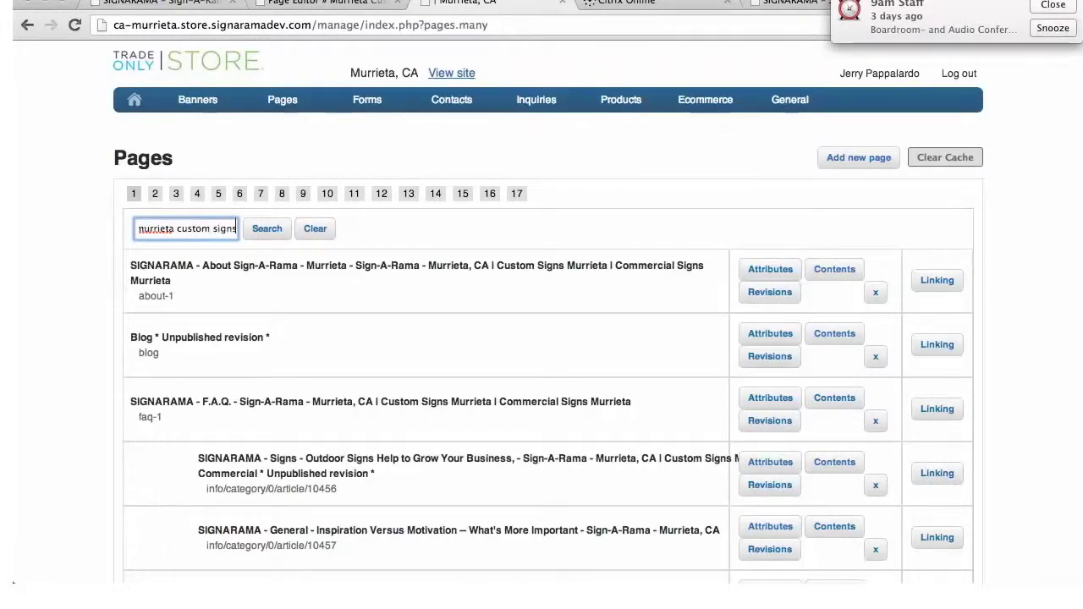
{"action": "left_click", "coordinate": [140, 227]}
{"action": "key", "text": "BackSpace"}
{"action": "type", "text": "M"}
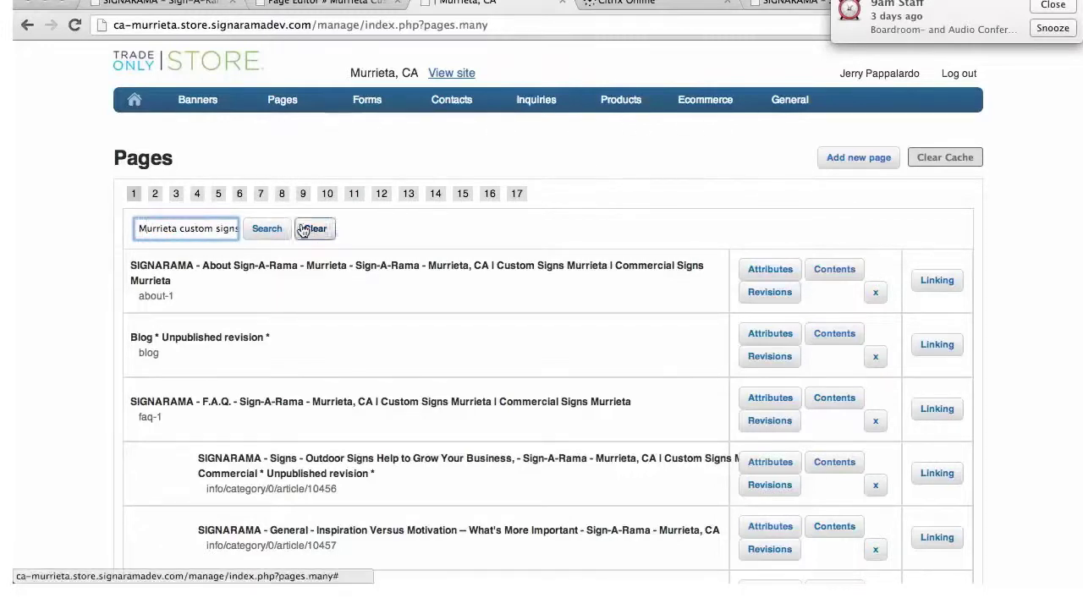
{"action": "left_click", "coordinate": [278, 232]}
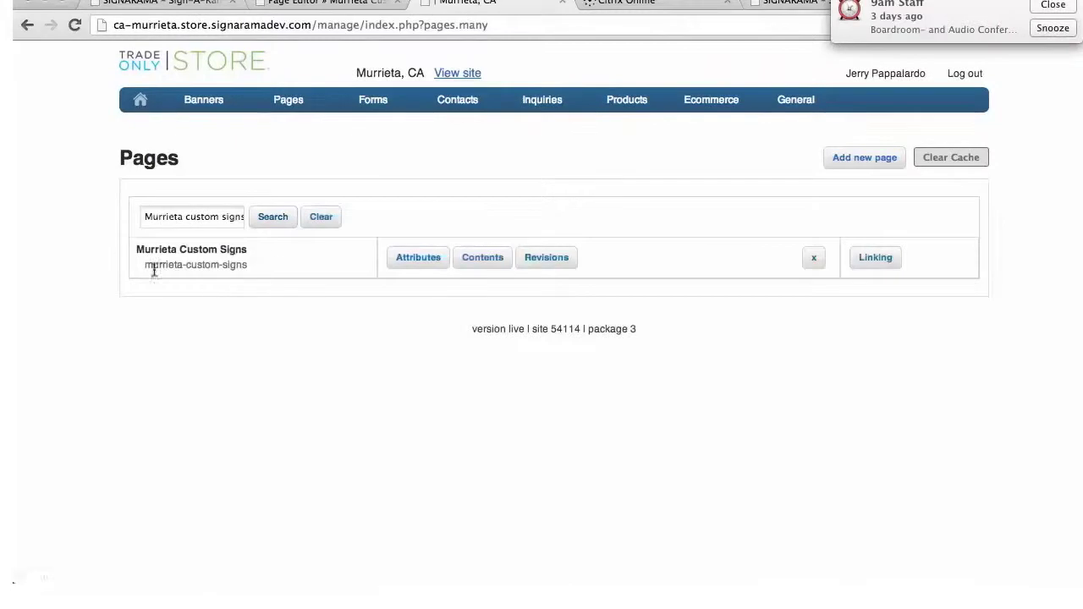
Open the Murrieta Custom Signs page's contents editor
{"action": "left_click", "coordinate": [480, 265]}
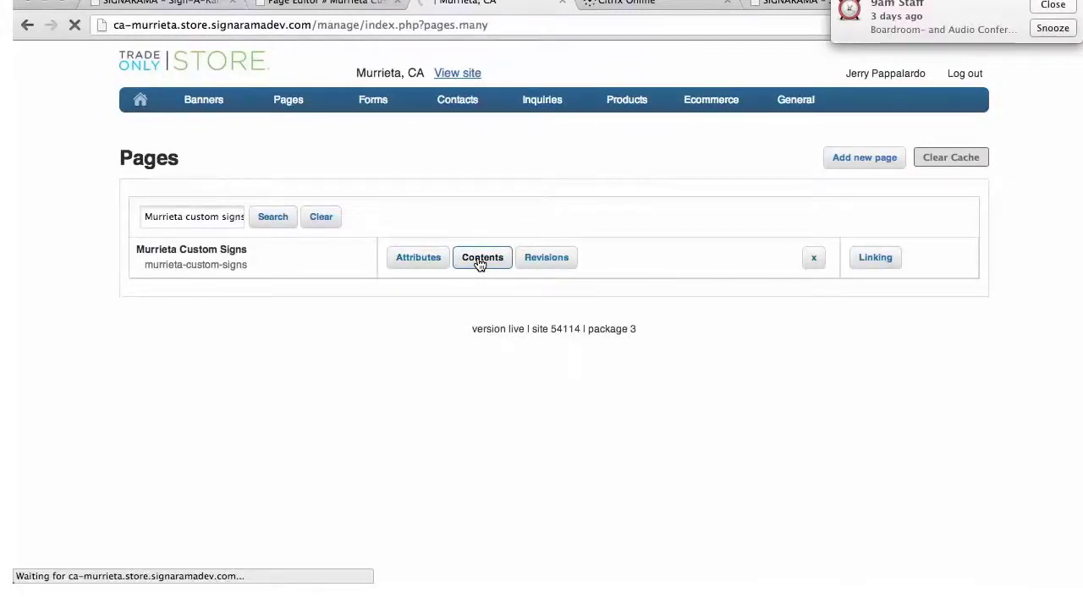
{"action": "scroll", "coordinate": [565, 301], "scroll_direction": "down", "scroll_amount": 5}
{"action": "scroll", "coordinate": [568, 302], "scroll_direction": "down", "scroll_amount": 3}
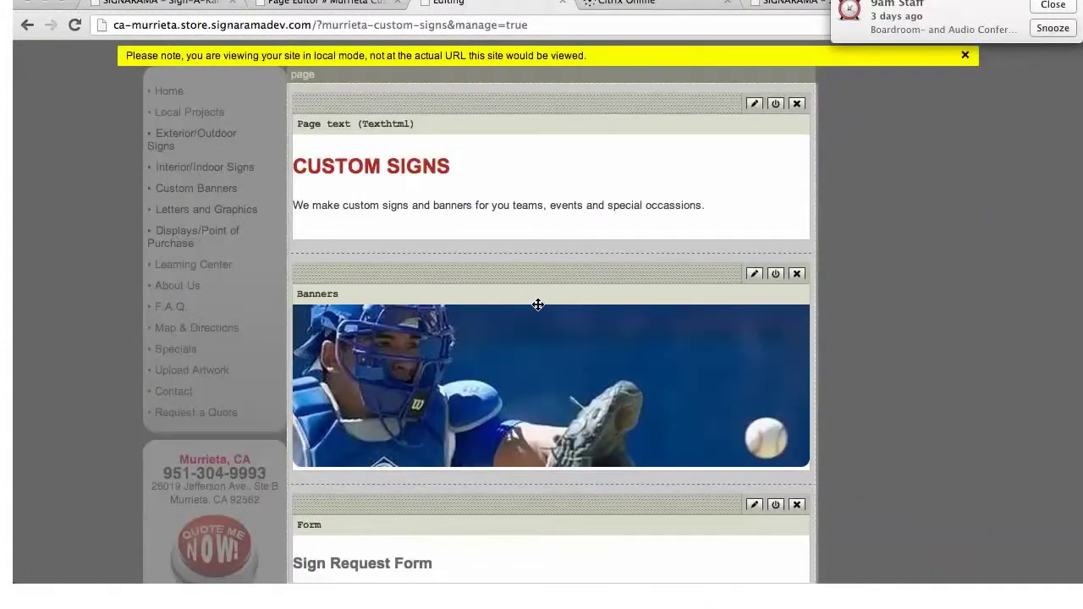
{"action": "scroll", "coordinate": [539, 304], "scroll_direction": "up", "scroll_amount": 10}
{"action": "mouse_move", "coordinate": [432, 264]}
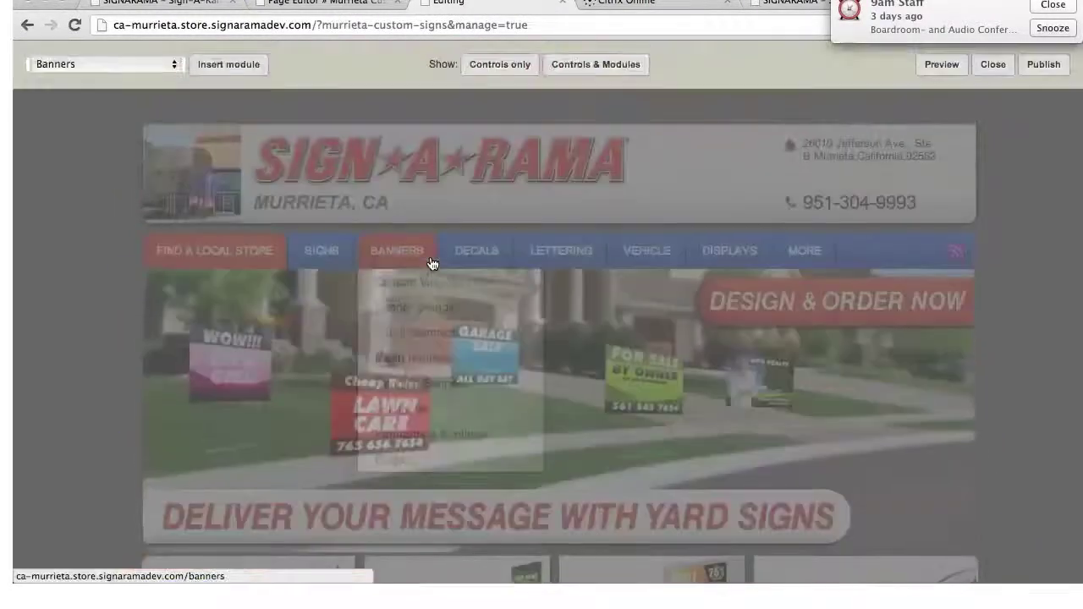
Insert and save a Posts: Show posts module, then check it lists both posts
{"action": "left_click", "coordinate": [174, 64]}
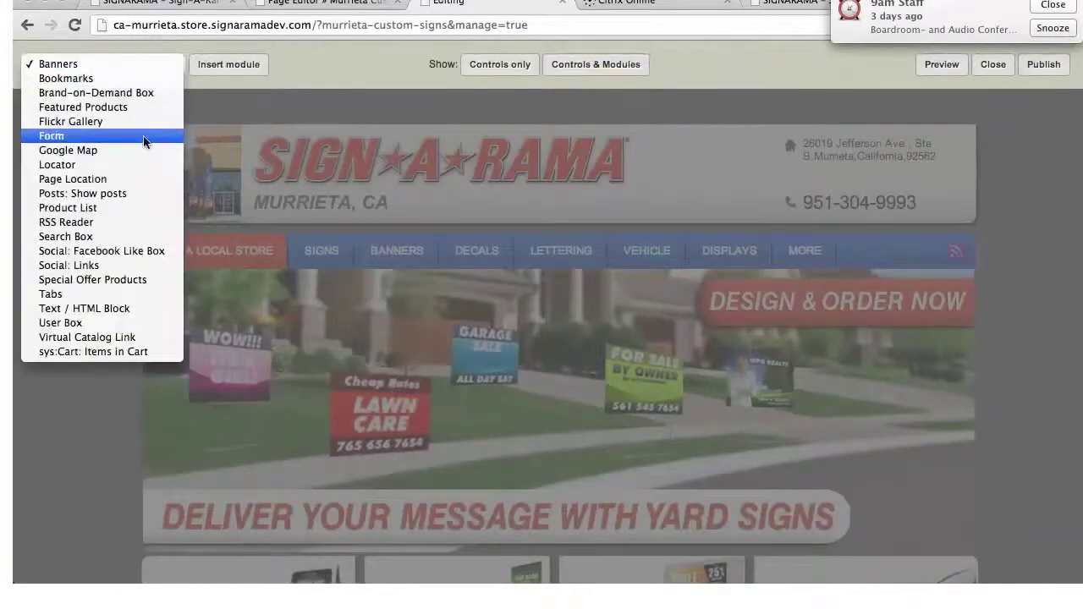
{"action": "left_click", "coordinate": [116, 193]}
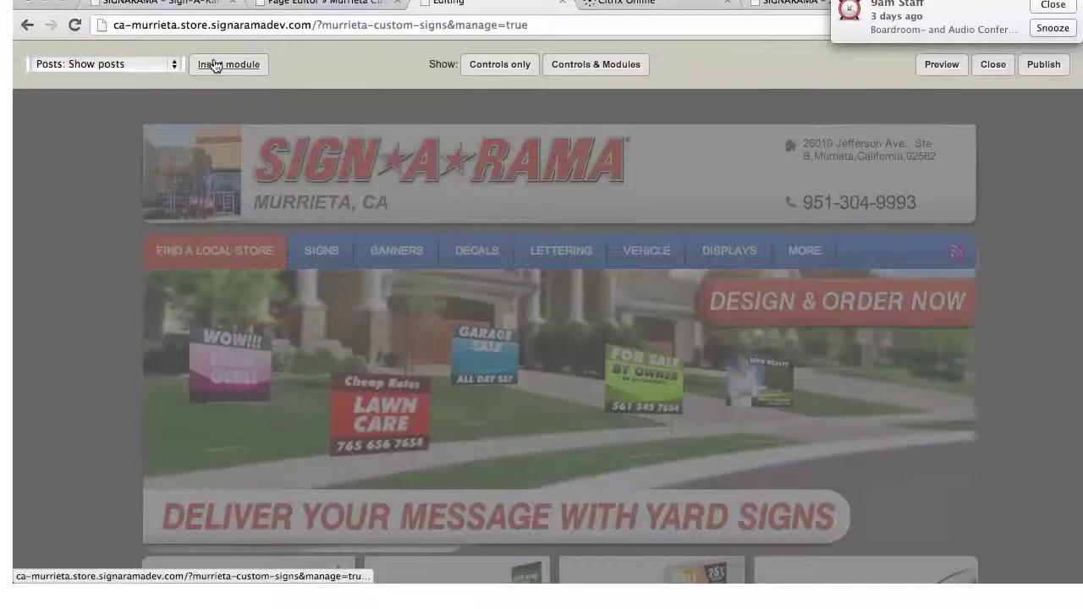
{"action": "left_click", "coordinate": [216, 65]}
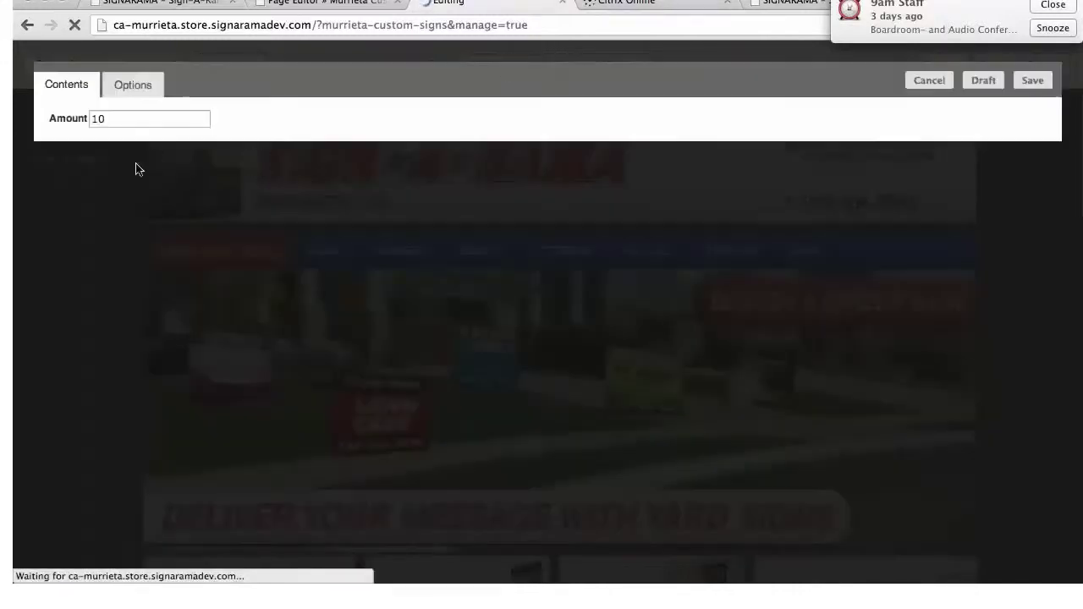
{"action": "left_click", "coordinate": [1033, 80]}
{"action": "scroll", "coordinate": [781, 326], "scroll_direction": "down", "scroll_amount": 5}
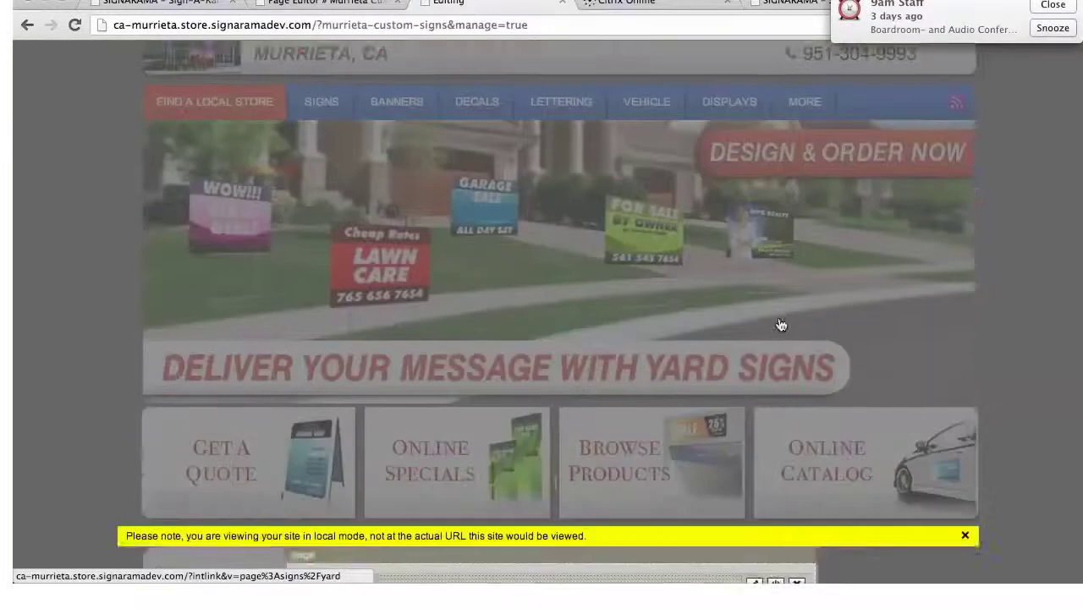
{"action": "scroll", "coordinate": [447, 437], "scroll_direction": "down", "scroll_amount": 3}
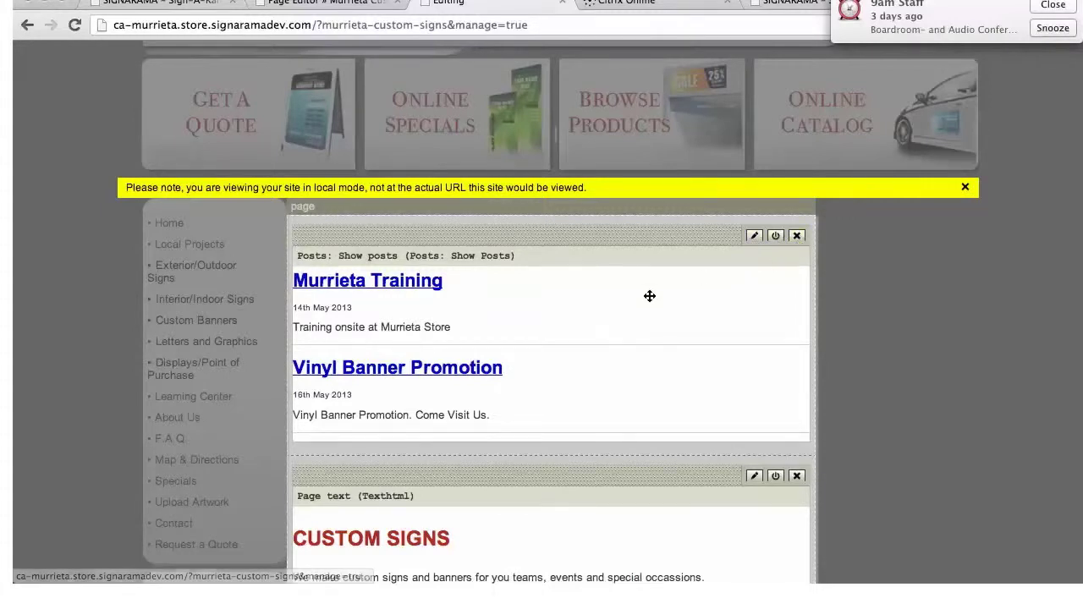
{"action": "scroll", "coordinate": [648, 297], "scroll_direction": "down", "scroll_amount": 5}
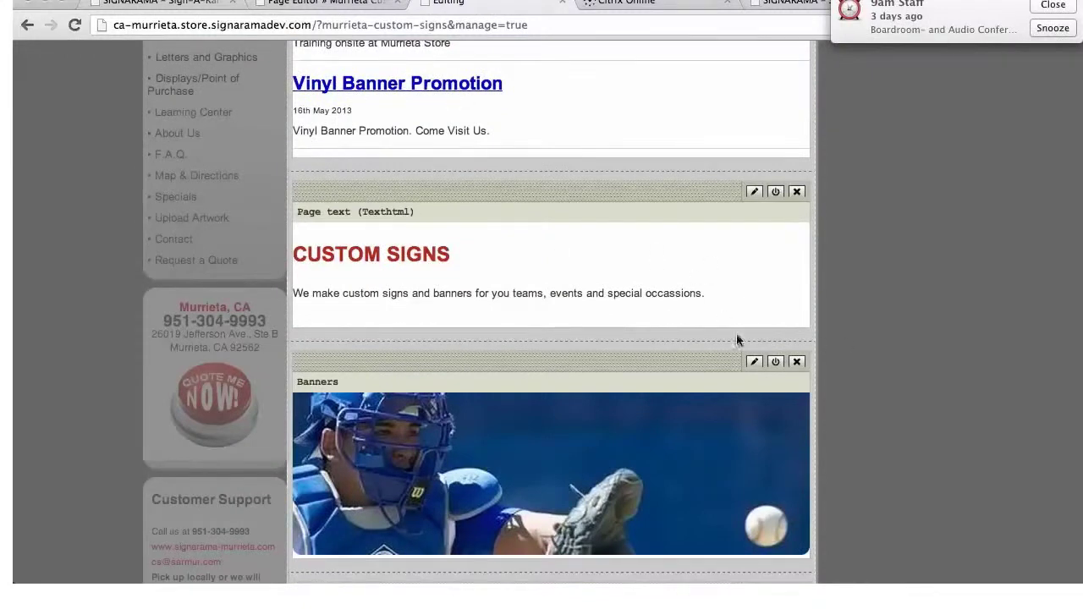
{"action": "scroll", "coordinate": [939, 347], "scroll_direction": "up", "scroll_amount": 10}
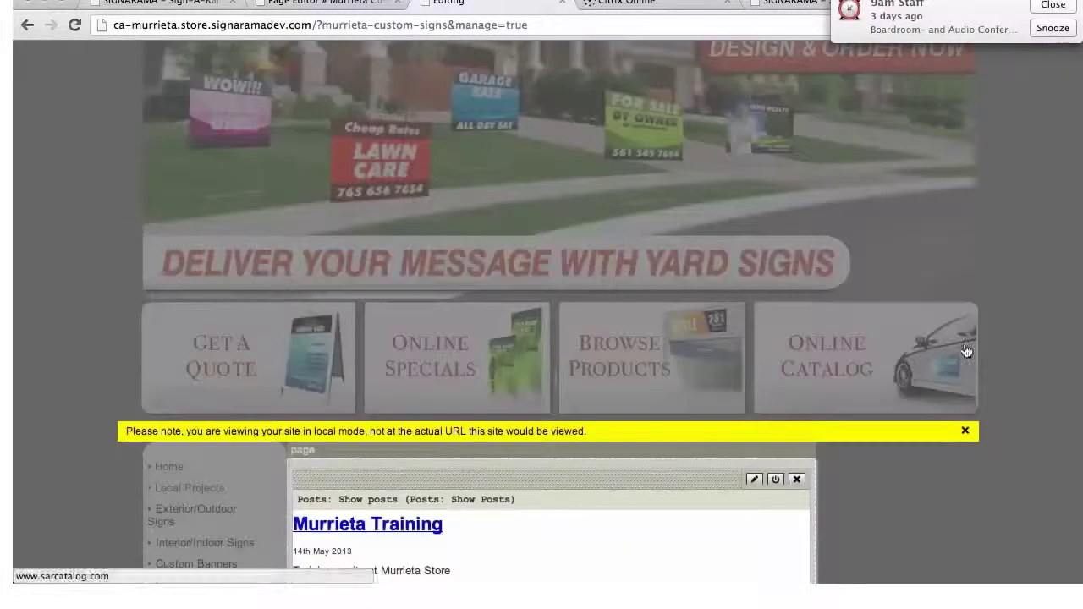
{"action": "scroll", "coordinate": [1031, 324], "scroll_direction": "up", "scroll_amount": 3}
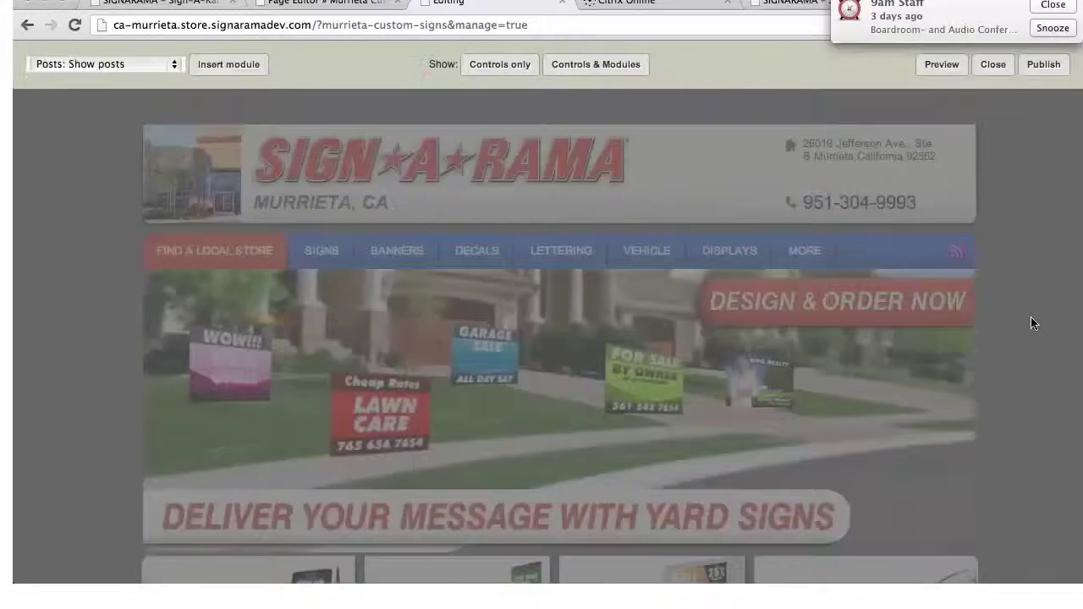
Publish the page and check the live Vinyl Banner Promotion listing dated 16th May 2013
{"action": "left_click", "coordinate": [1050, 68]}
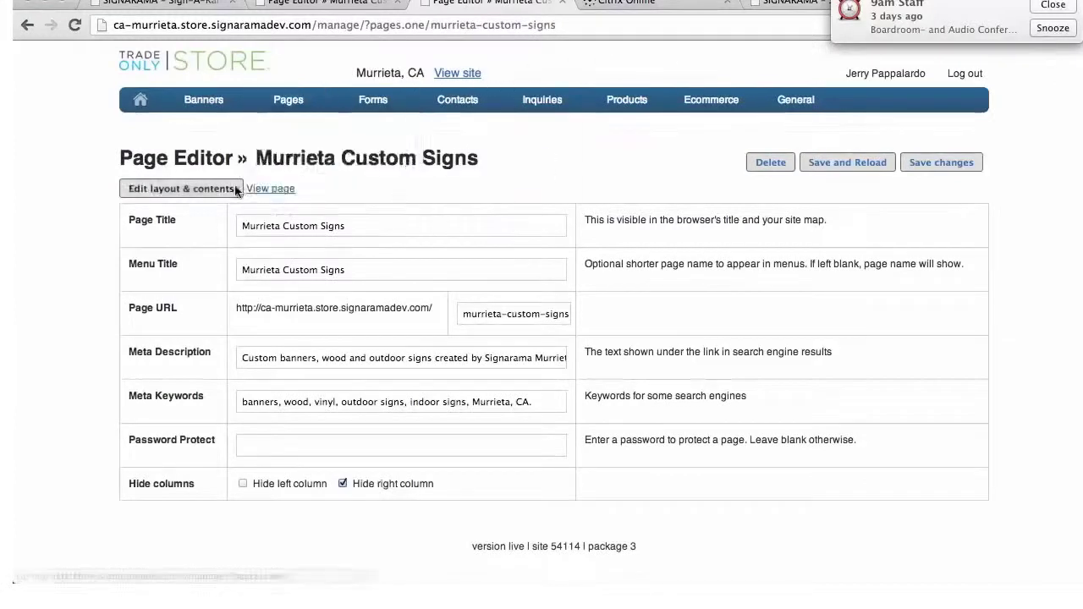
{"action": "left_click", "coordinate": [271, 189]}
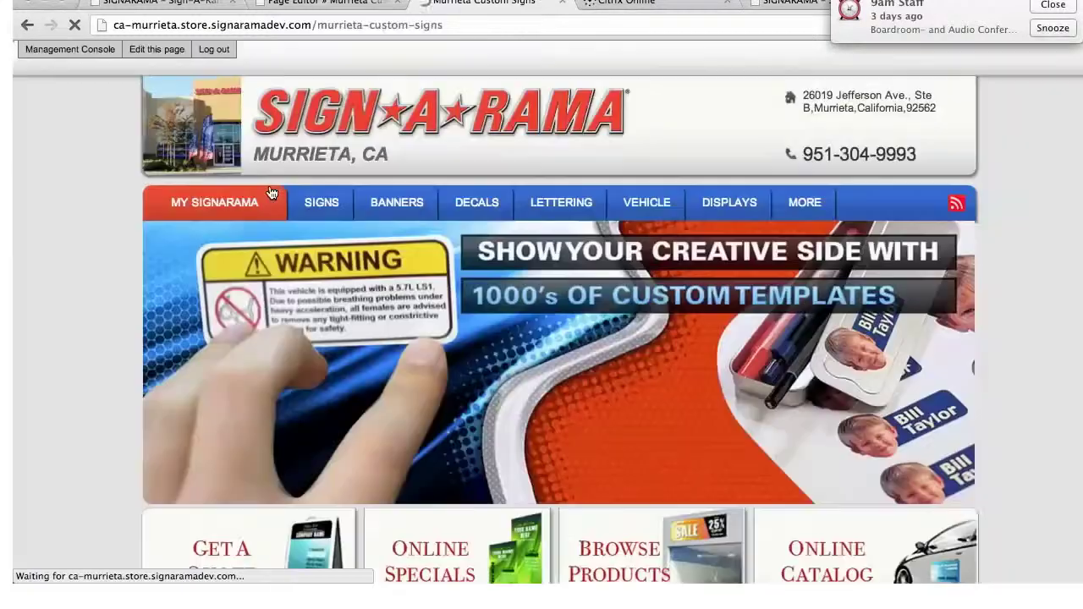
{"action": "scroll", "coordinate": [735, 172], "scroll_direction": "down", "scroll_amount": 3}
{"action": "scroll", "coordinate": [735, 169], "scroll_direction": "down", "scroll_amount": 5}
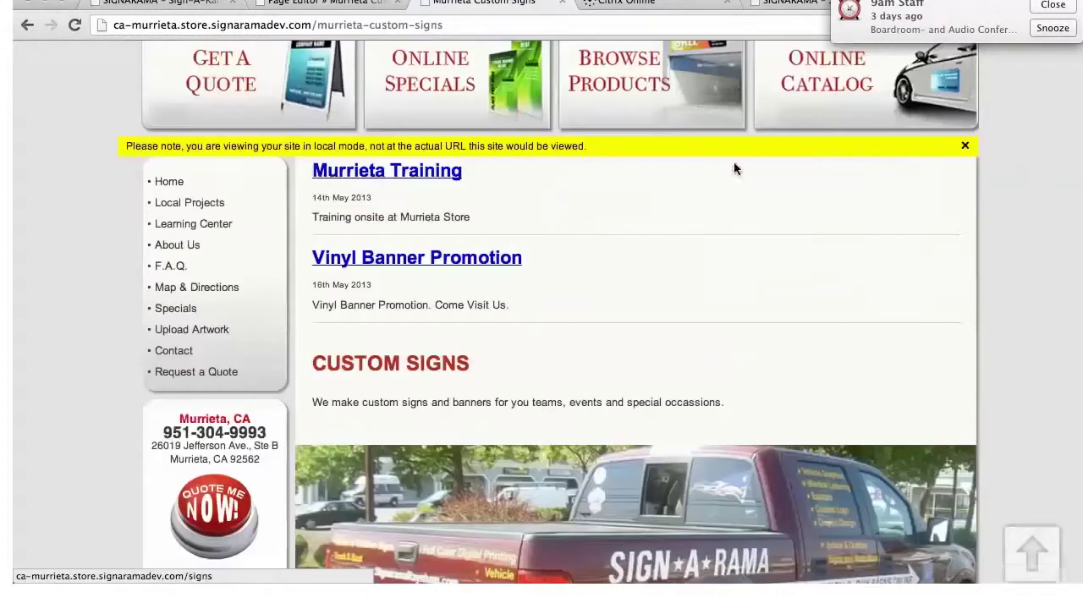
Open the live Vinyl Banner Promotion post and read its Fairground vinyl banner announcement
{"action": "left_click", "coordinate": [410, 265]}
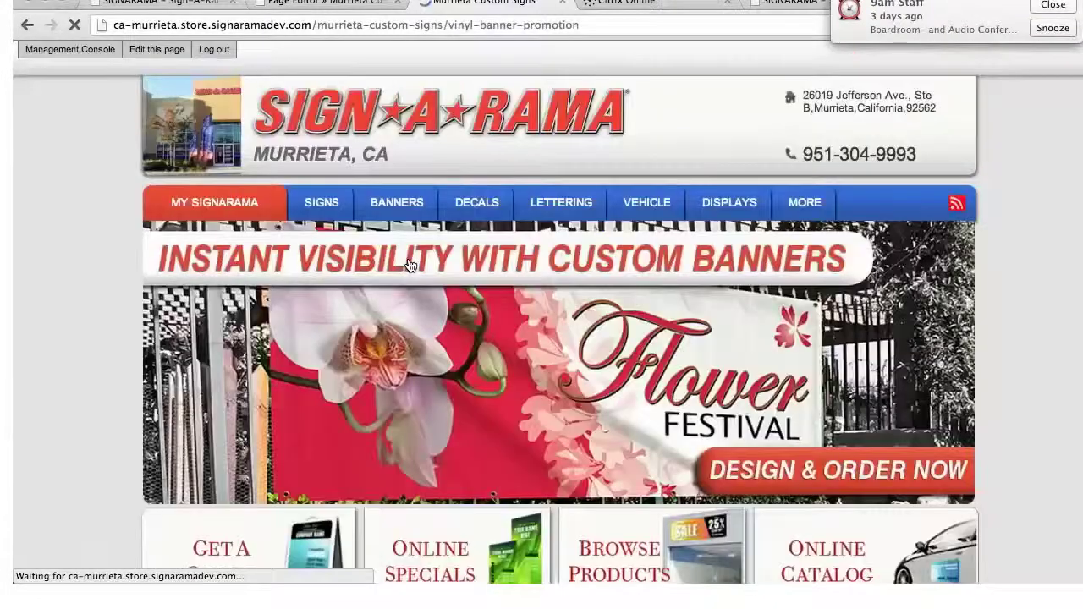
{"action": "scroll", "coordinate": [476, 292], "scroll_direction": "down", "scroll_amount": 7}
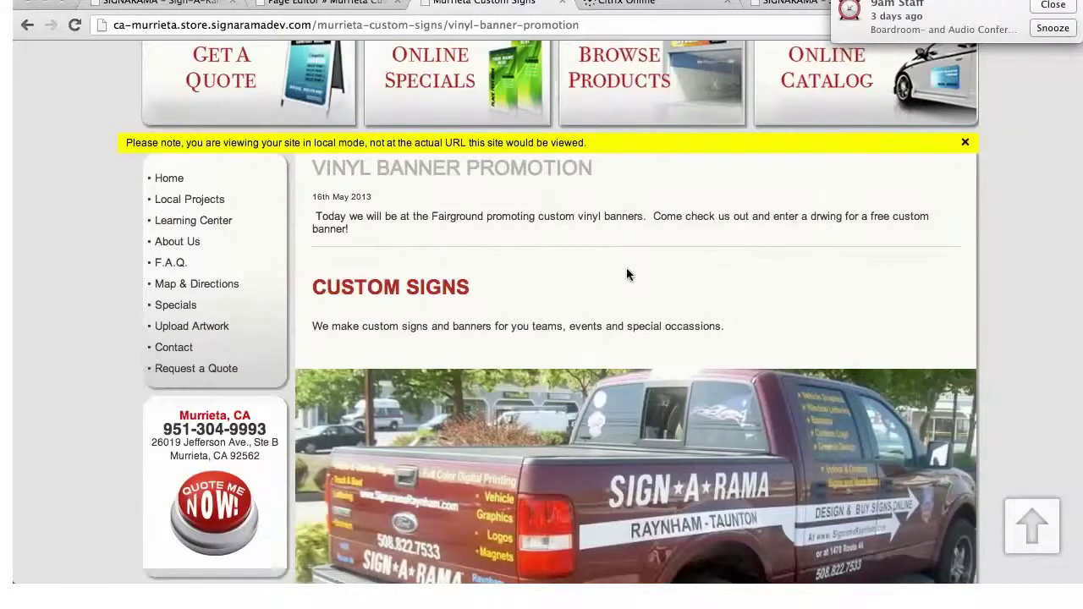
{"action": "scroll", "coordinate": [627, 275], "scroll_direction": "up", "scroll_amount": 5}
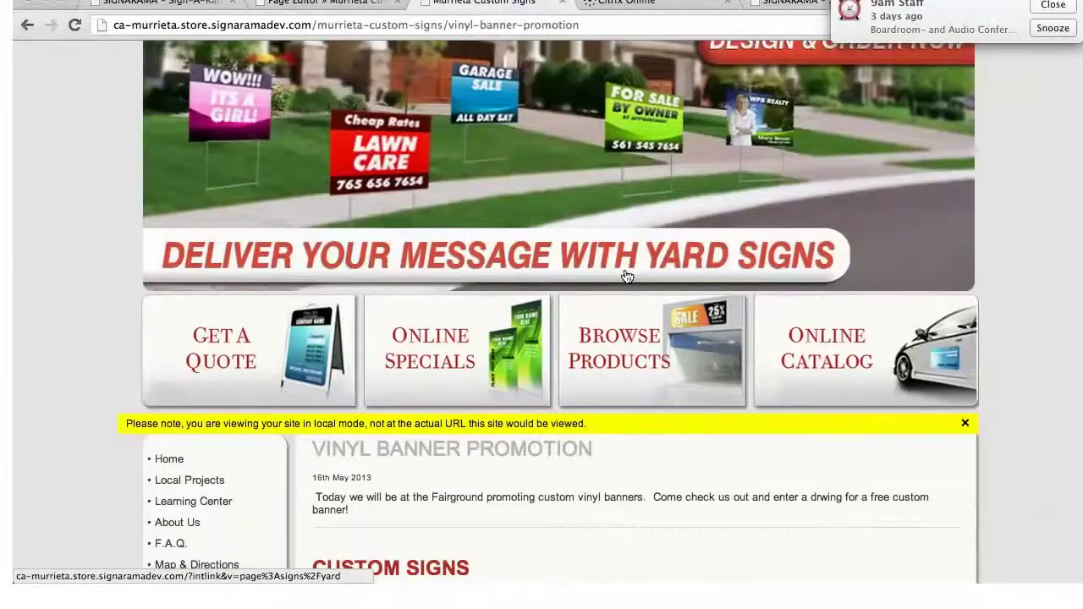
{"action": "scroll", "coordinate": [626, 276], "scroll_direction": "up", "scroll_amount": 2}
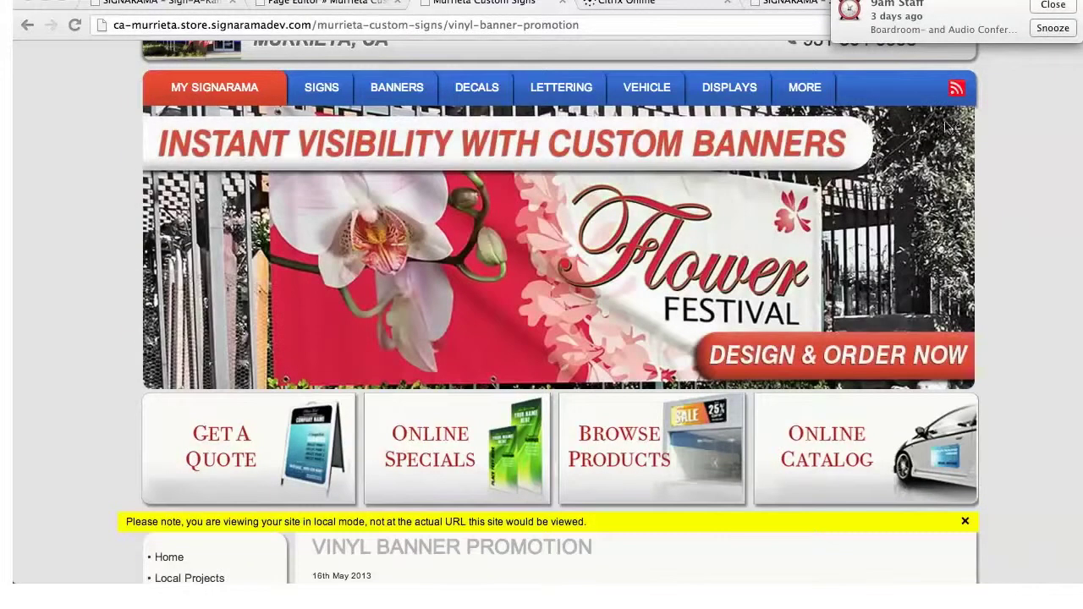
{"action": "scroll", "coordinate": [179, 149], "scroll_direction": "down", "scroll_amount": 5}
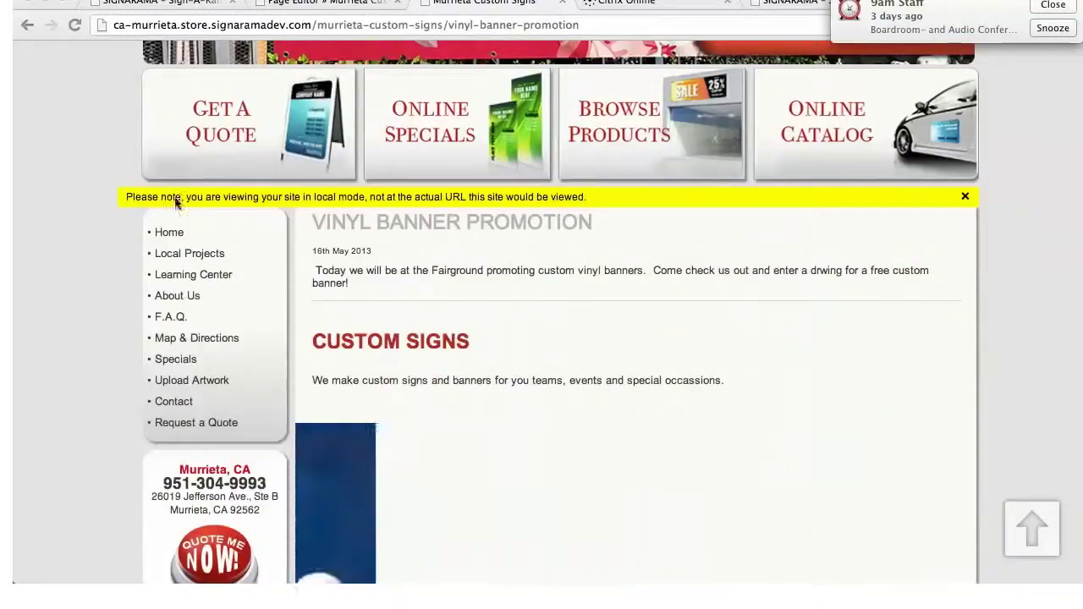
Open the Exterior/Outdoor Signs page under Local Projects and browse its Wood Signs and Illuminated Signs
{"action": "left_click", "coordinate": [204, 257]}
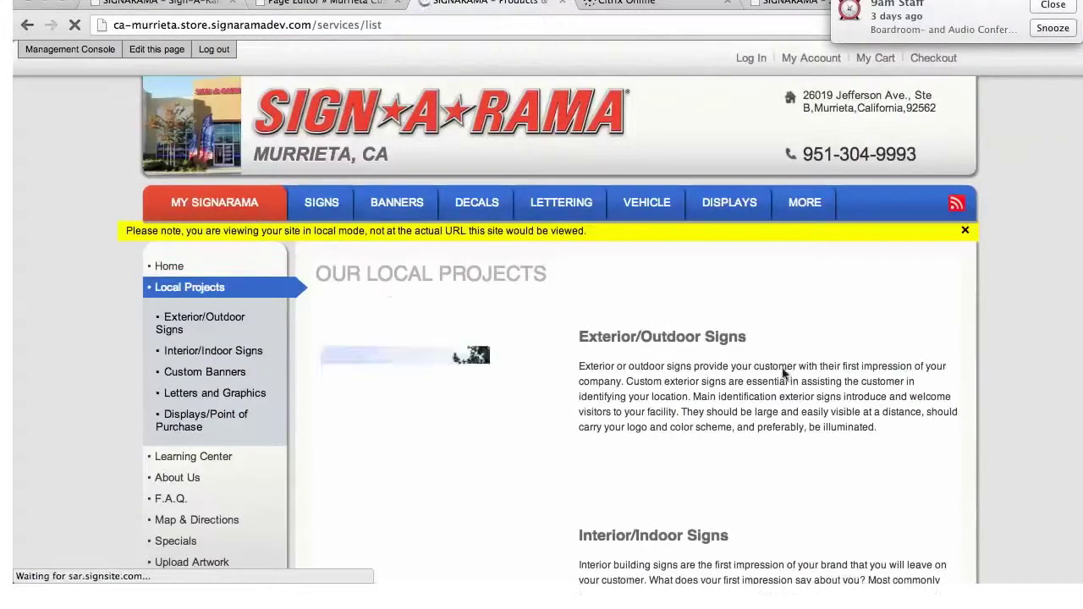
{"action": "scroll", "coordinate": [725, 370], "scroll_direction": "down", "scroll_amount": 3}
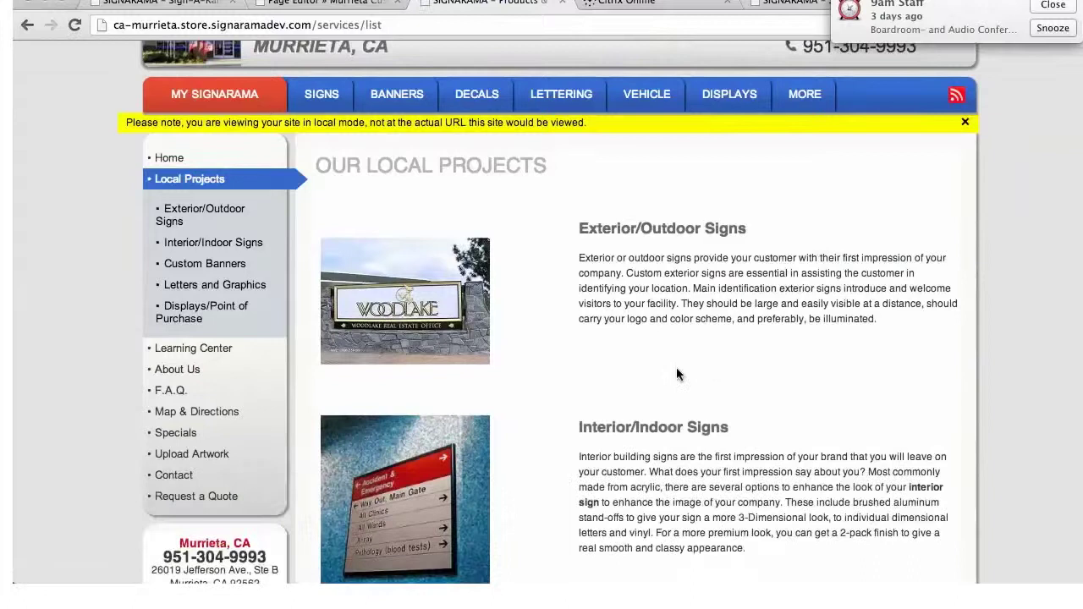
{"action": "left_click", "coordinate": [379, 300]}
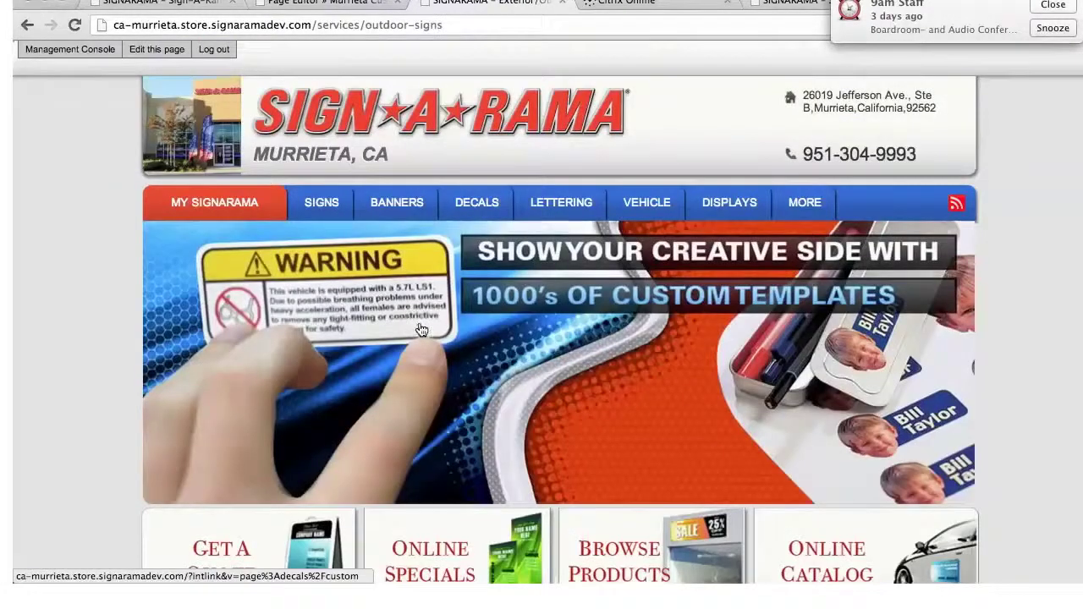
{"action": "scroll", "coordinate": [421, 330], "scroll_direction": "down", "scroll_amount": 10}
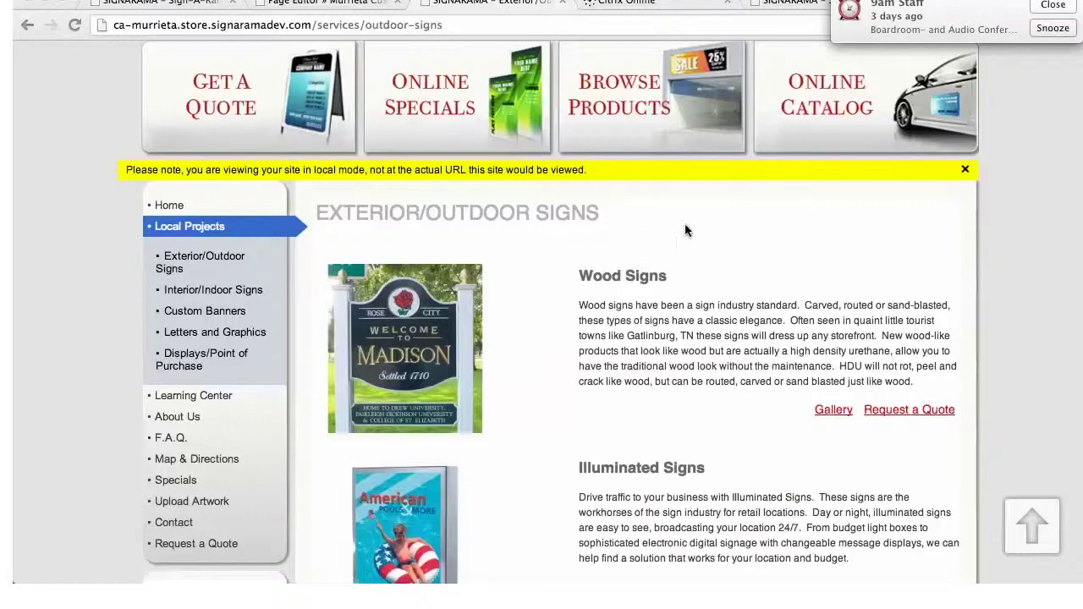
{"action": "scroll", "coordinate": [699, 252], "scroll_direction": "up", "scroll_amount": 10}
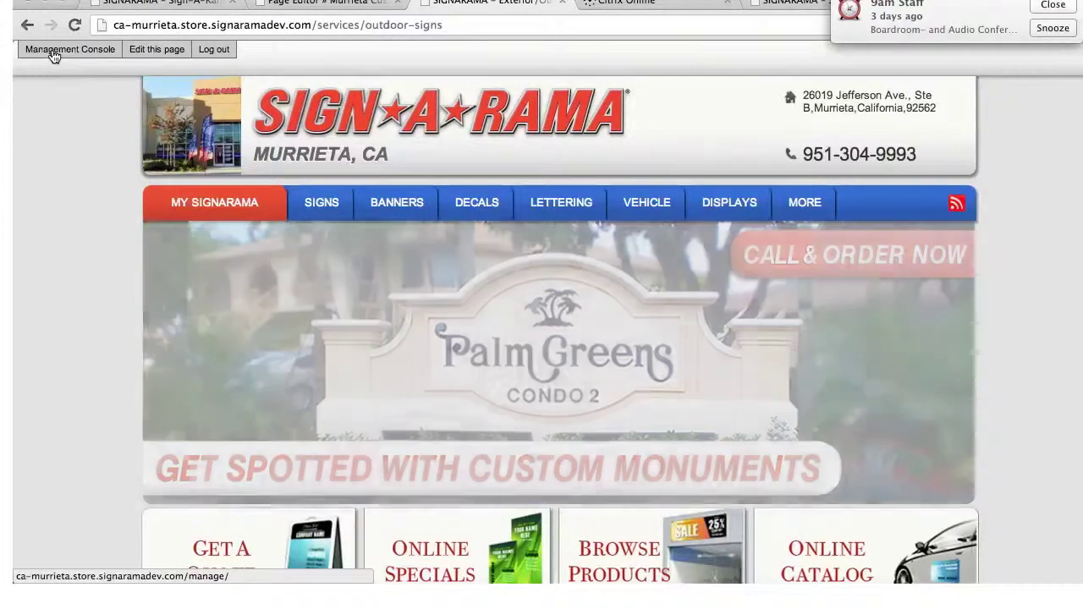
Return to the Management Console Home page, where all five store setup items show Done
{"action": "left_click", "coordinate": [52, 53]}
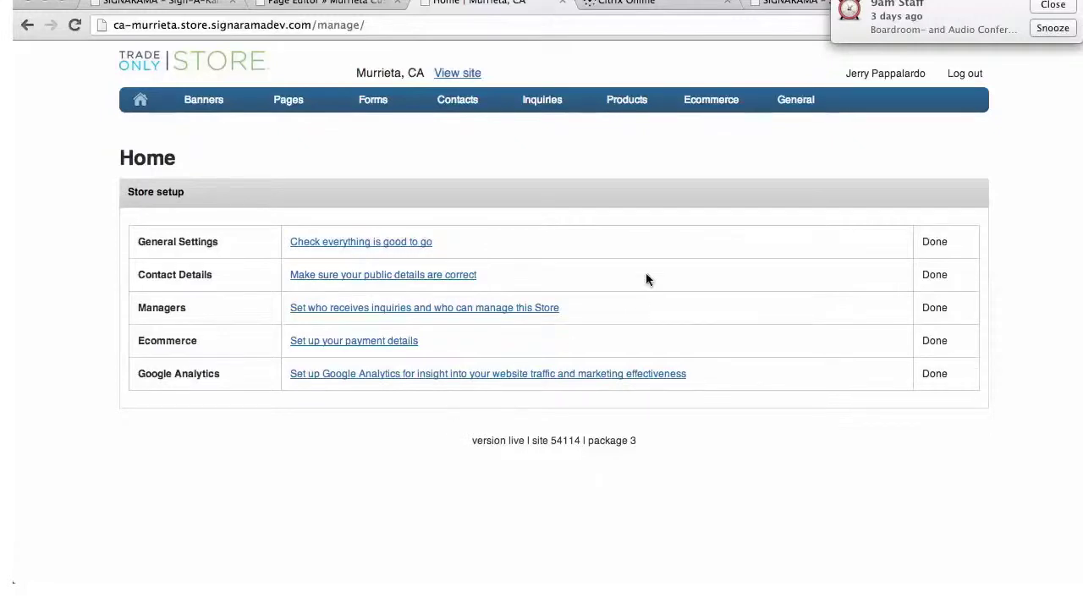
{"action": "mouse_move", "coordinate": [705, 110]}
{"action": "mouse_move", "coordinate": [789, 102]}
{"action": "mouse_move", "coordinate": [707, 101]}
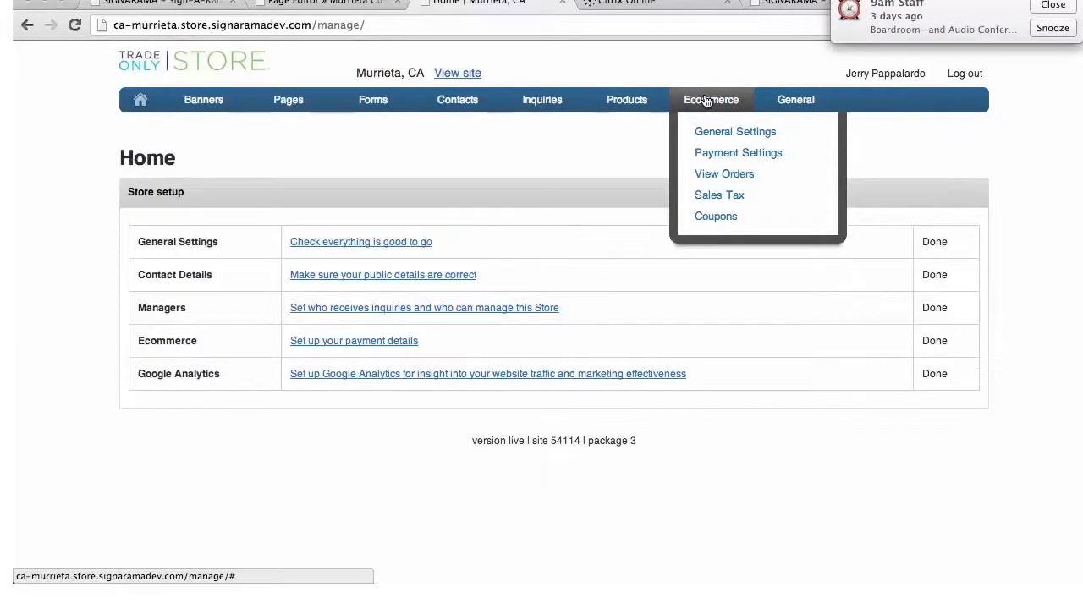
Add a new coupon with code VINYL12 and name 'Vinyl Banner Promotion'
{"action": "left_click", "coordinate": [715, 218]}
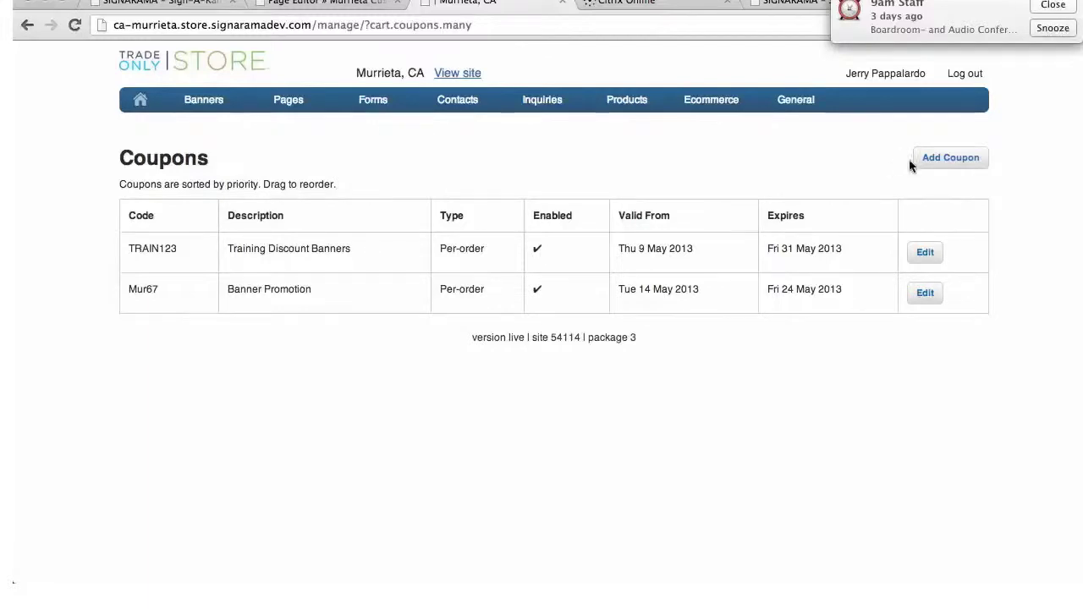
{"action": "left_click", "coordinate": [957, 165]}
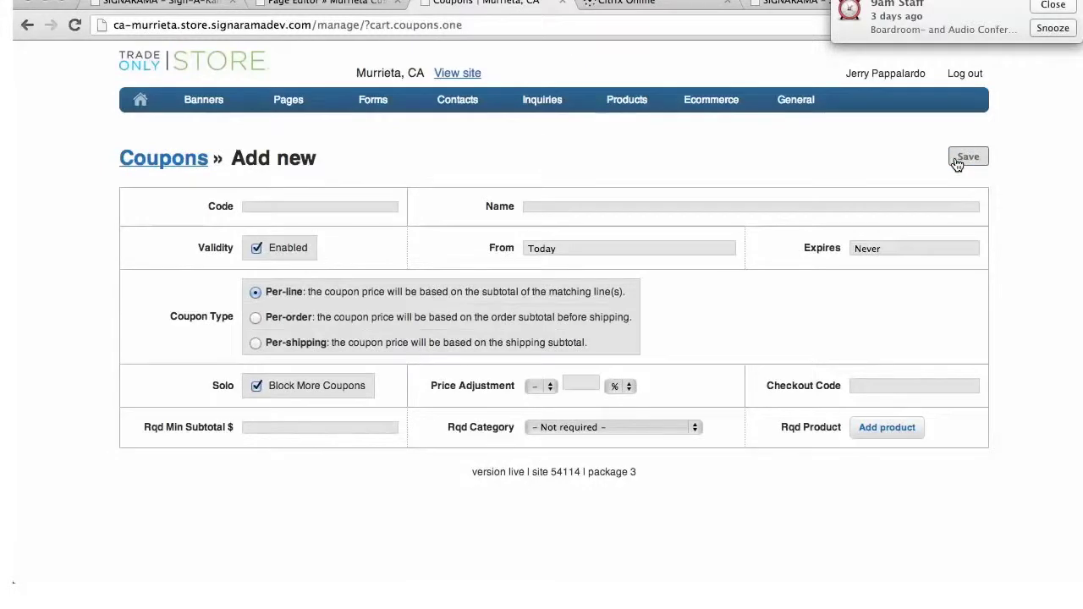
{"action": "left_click", "coordinate": [269, 209]}
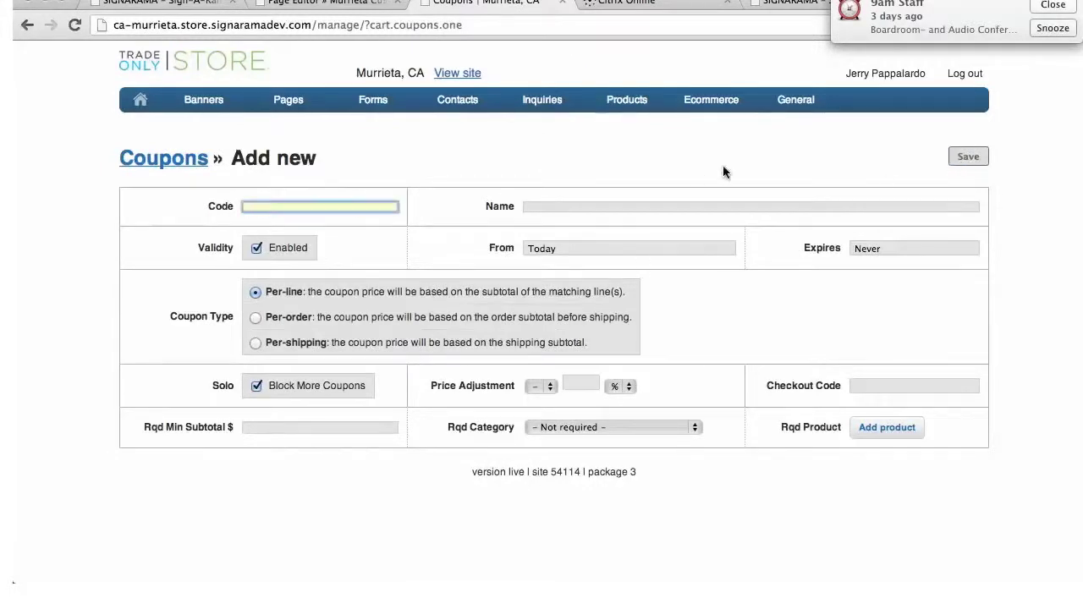
{"action": "type", "text": "Vinyl"}
{"action": "key", "text": "BackSpace"}
{"action": "key", "text": "BackSpace"}
{"action": "key", "text": "BackSpace"}
{"action": "type", "text": "NYL12"}
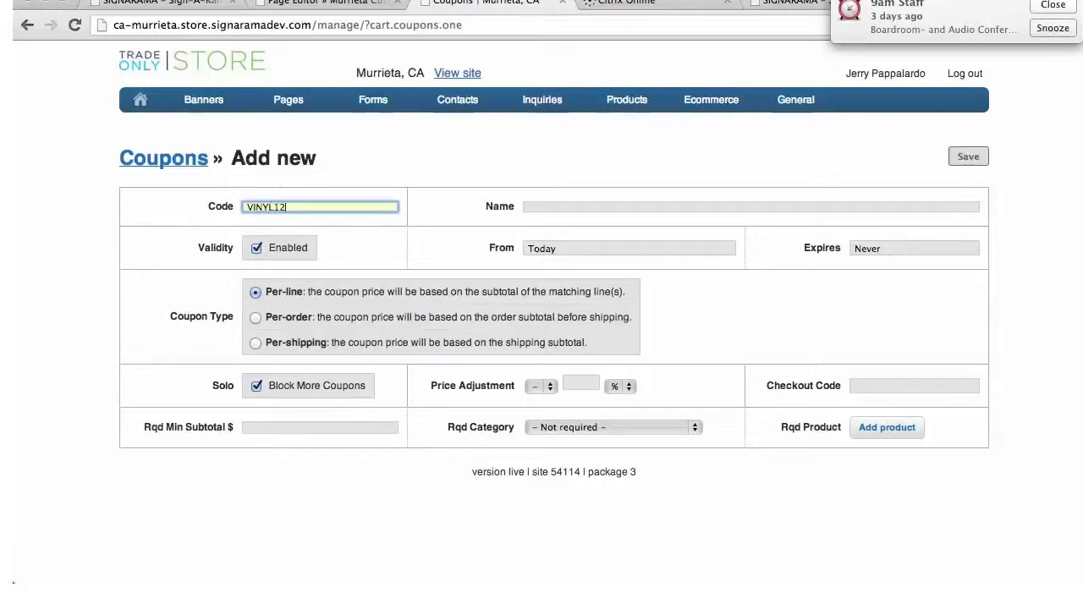
{"action": "left_click", "coordinate": [595, 207]}
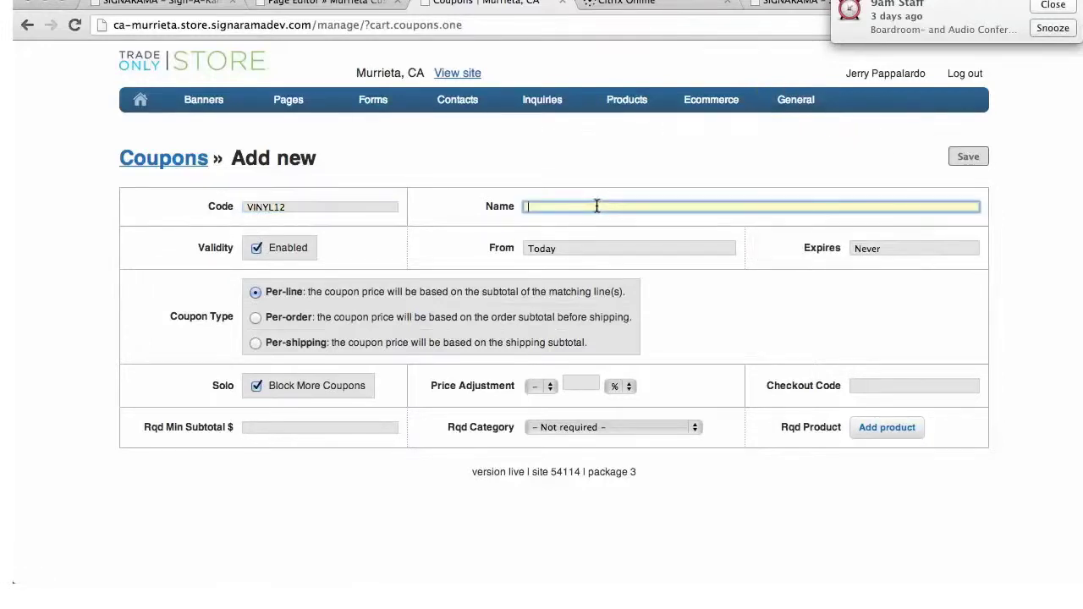
{"action": "type", "text": "Viny"}
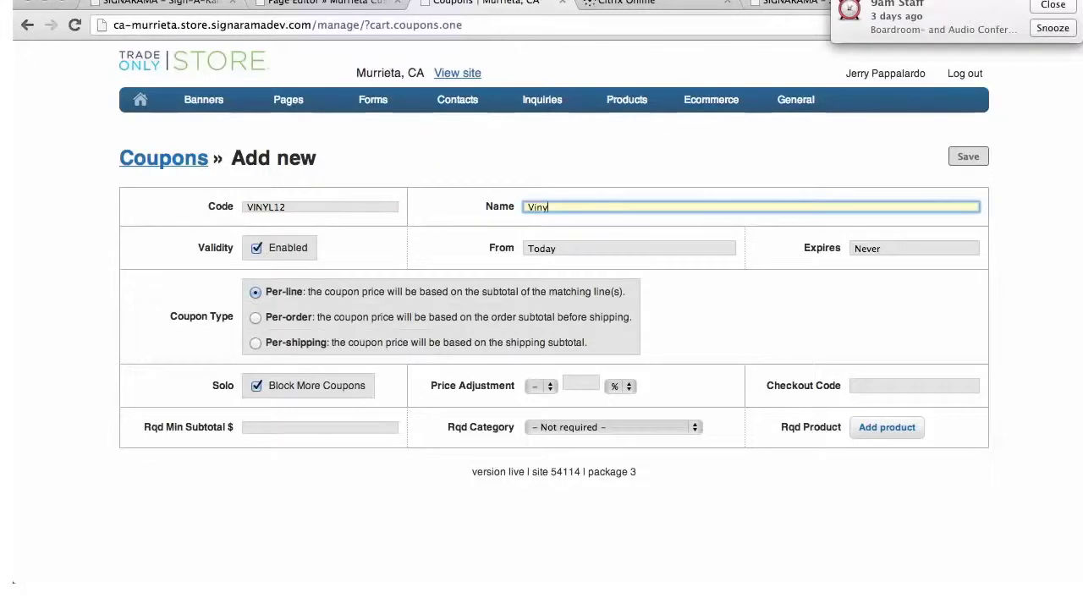
{"action": "type", "text": "l Banner Promotion"}
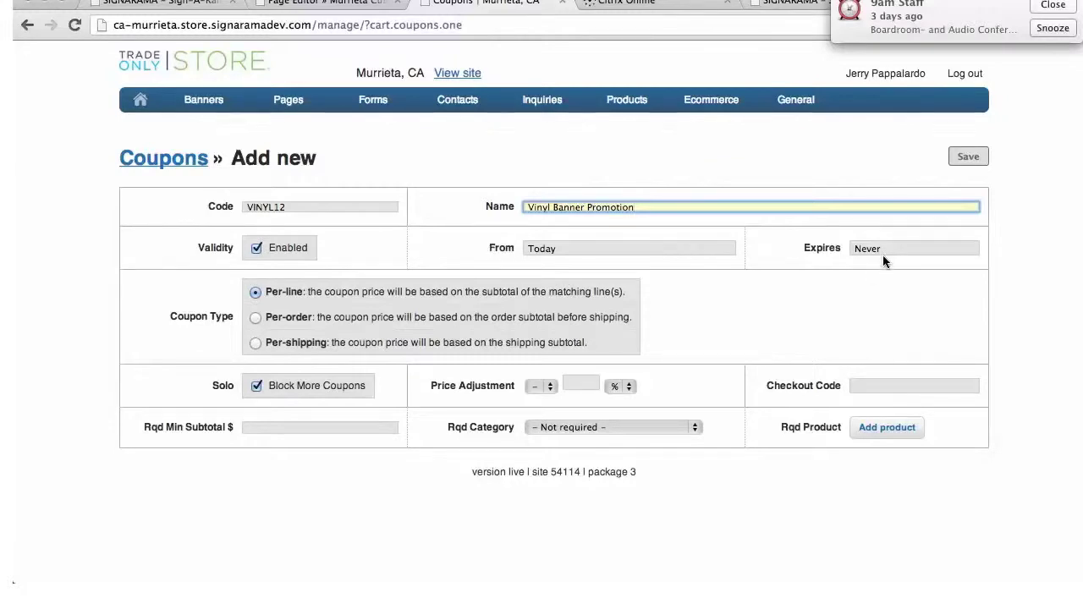
Make the coupon valid from 16 May 2013 until 31 May 2013
{"action": "left_click", "coordinate": [601, 250]}
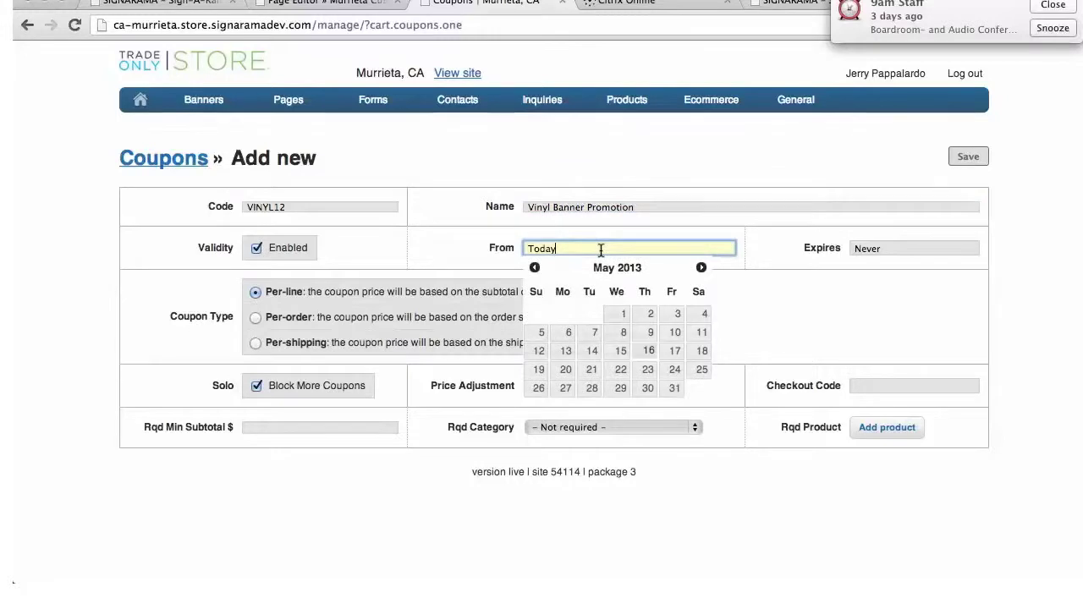
{"action": "left_click", "coordinate": [642, 352]}
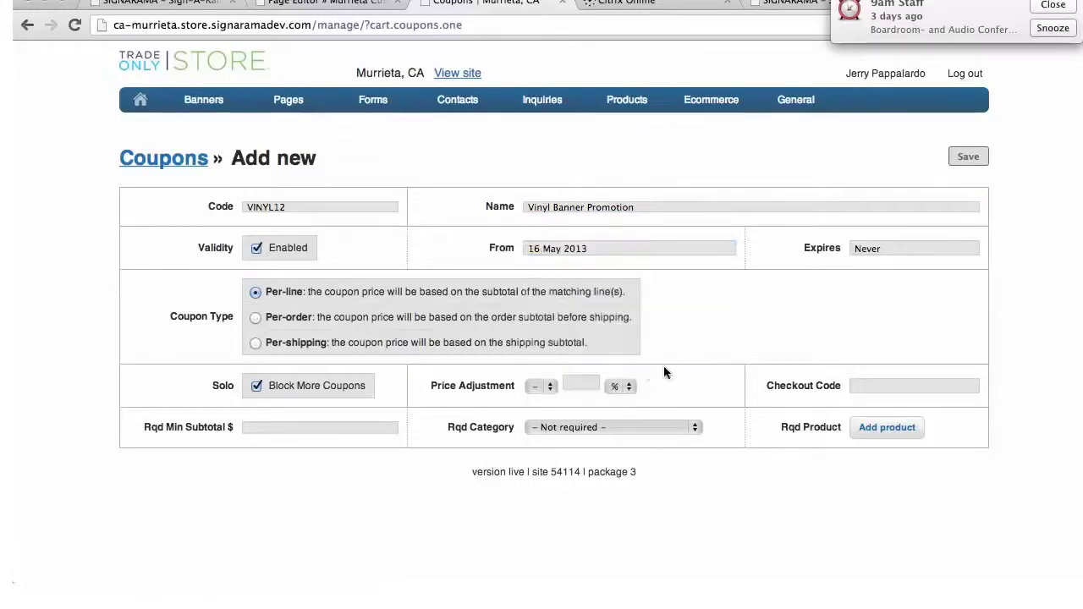
{"action": "left_click", "coordinate": [885, 248]}
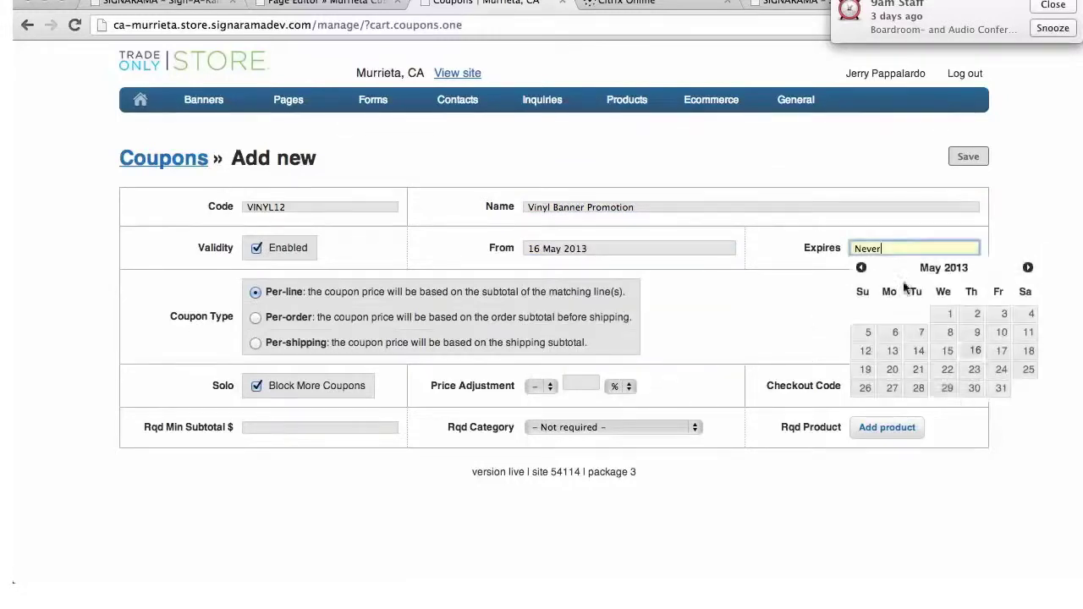
{"action": "left_click", "coordinate": [999, 395]}
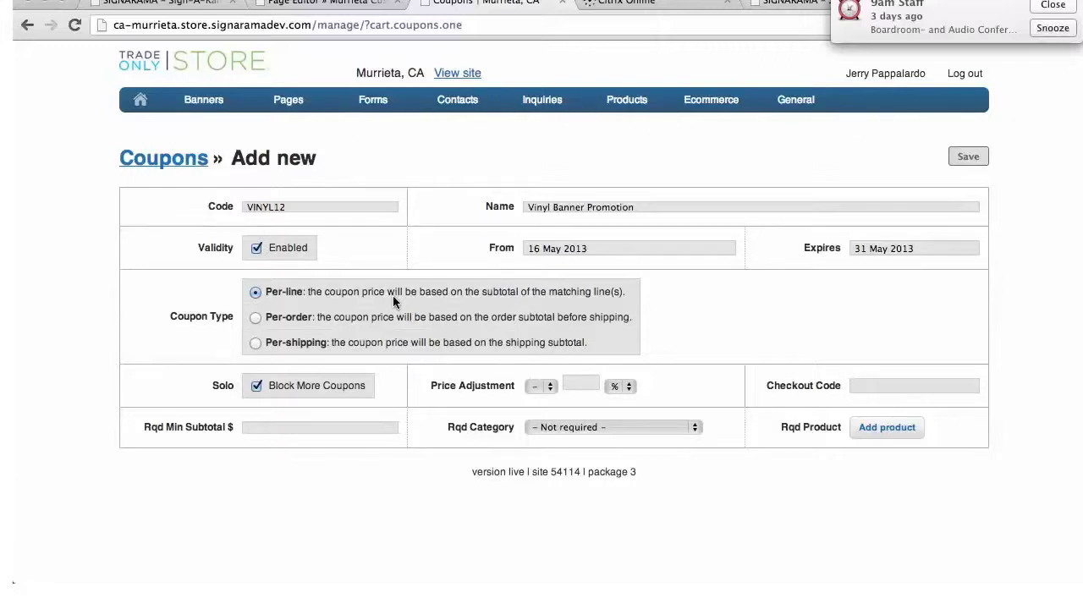
Make the coupon a 20% whole-order discount with checkout code VINYL12
{"action": "left_click", "coordinate": [256, 317]}
{"action": "left_click", "coordinate": [580, 384]}
{"action": "type", "text": "20"}
{"action": "left_click", "coordinate": [706, 387]}
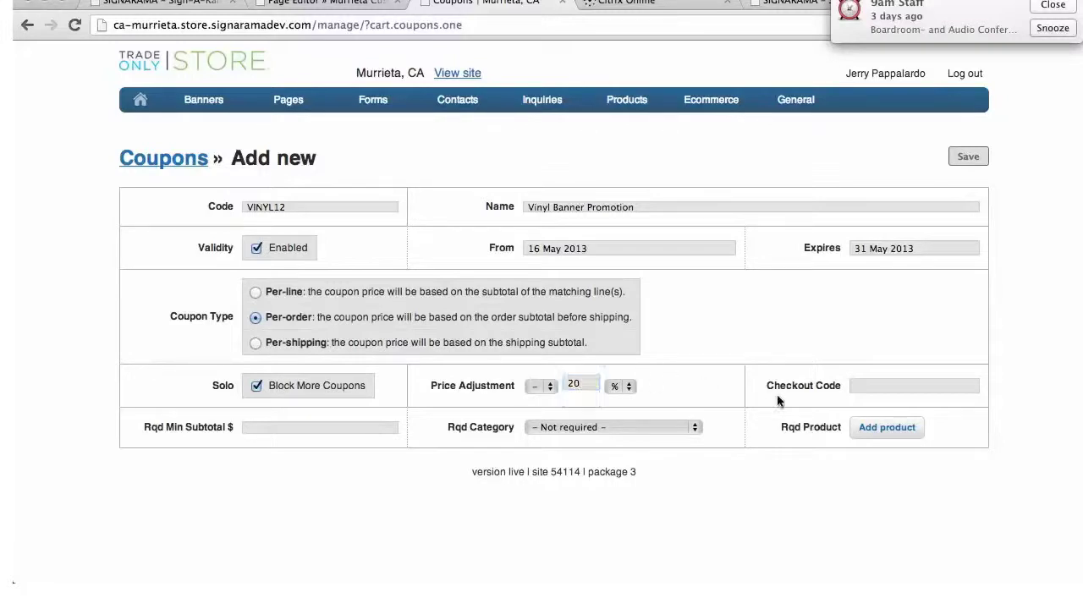
{"action": "left_click", "coordinate": [915, 383]}
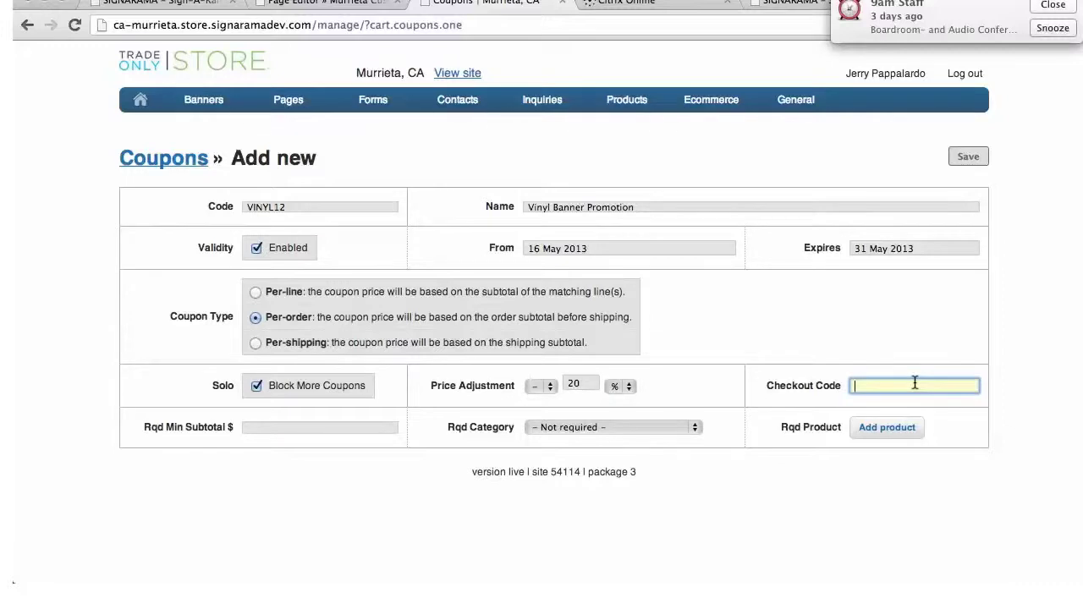
{"action": "type", "text": "VINYL12"}
Require a 300.00 minimum subtotal and the Vinyl Banners category, with no required product, then save
{"action": "left_click", "coordinate": [248, 427]}
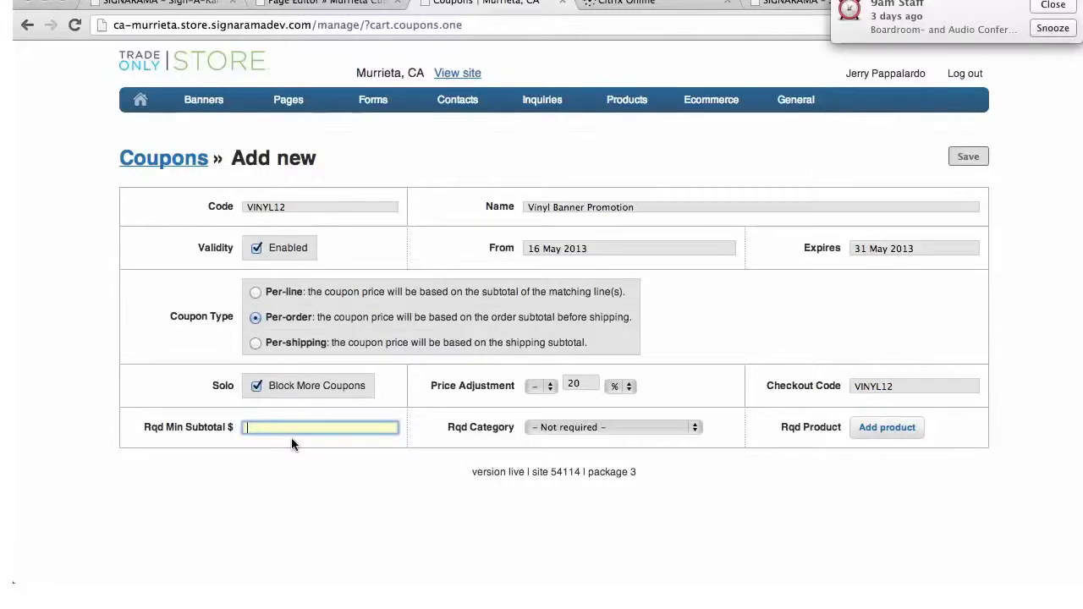
{"action": "type", "text": "30"}
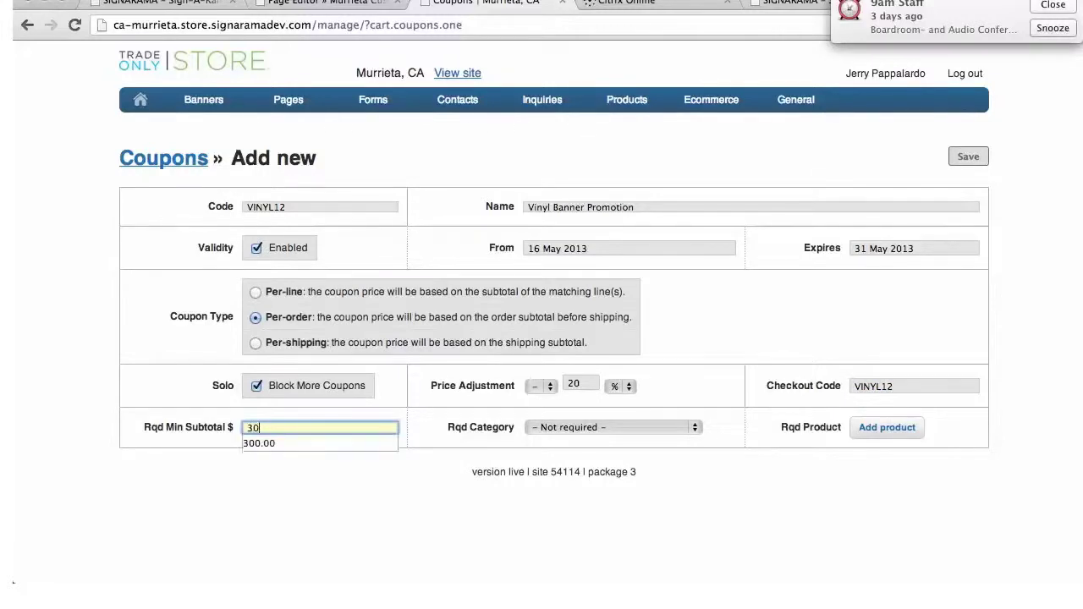
{"action": "type", "text": "0.00"}
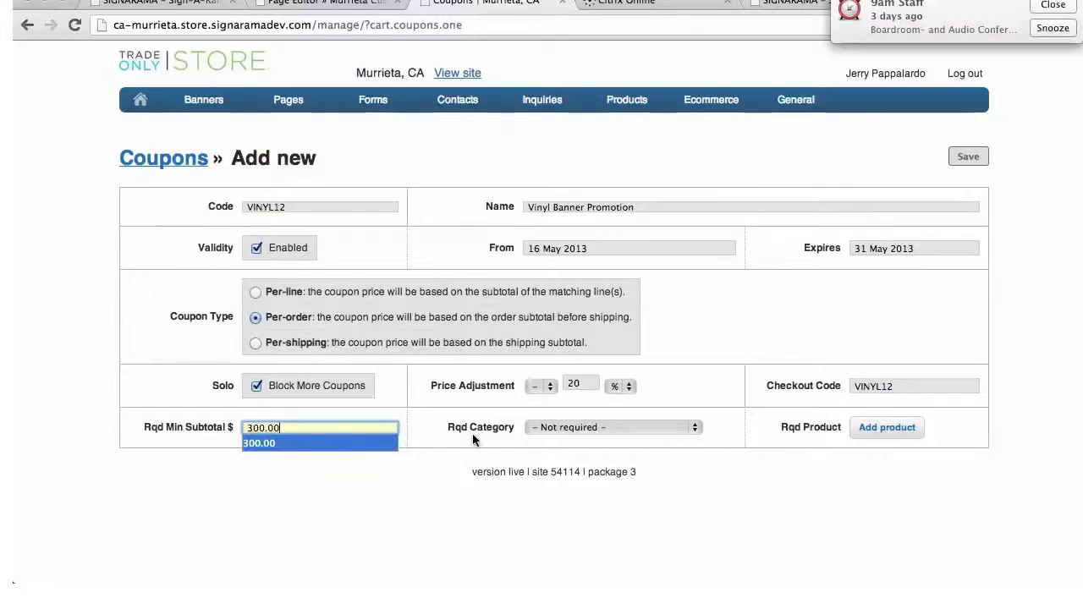
{"action": "left_click", "coordinate": [696, 428]}
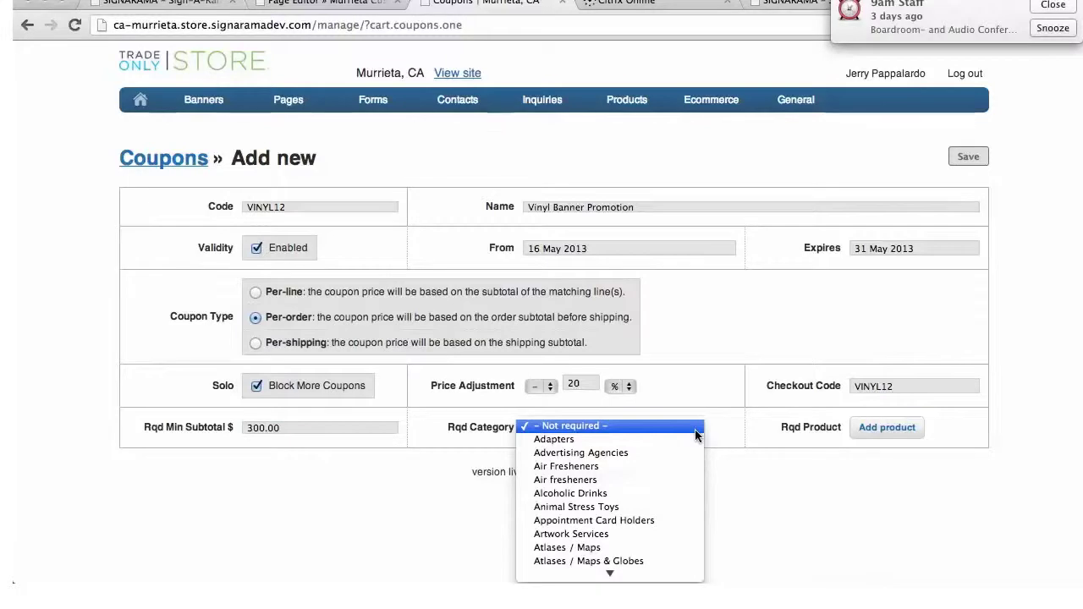
{"action": "type", "text": "vi"}
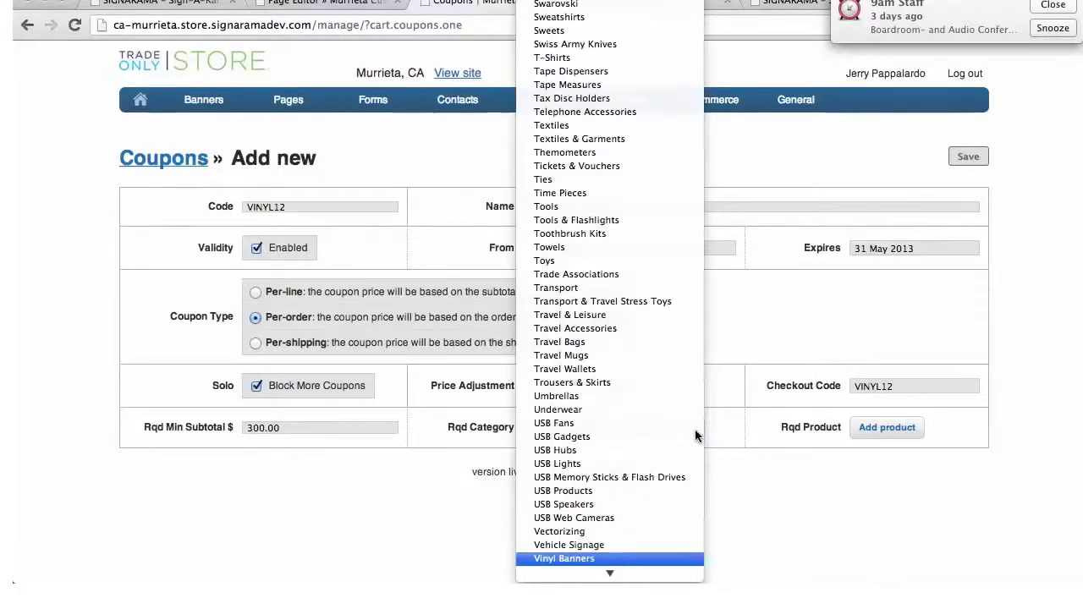
{"action": "left_click", "coordinate": [643, 561]}
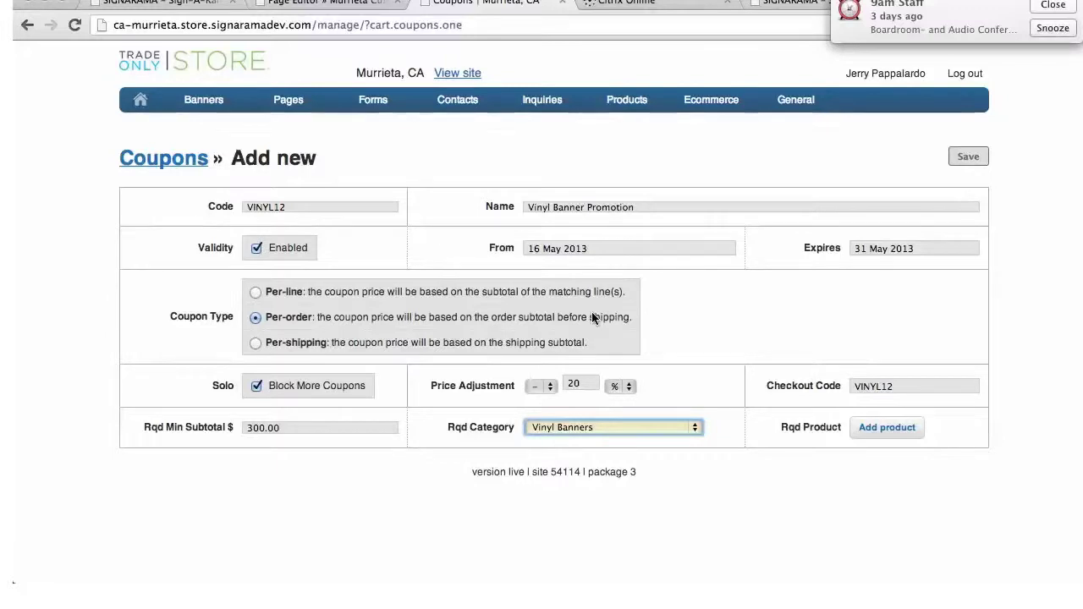
{"action": "left_click", "coordinate": [887, 428]}
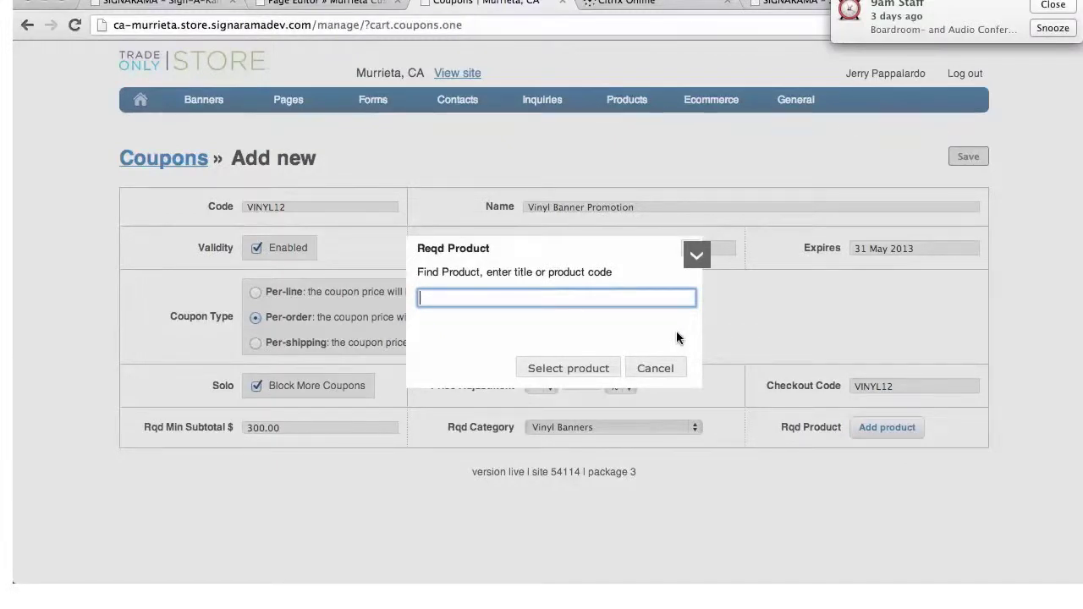
{"action": "left_click", "coordinate": [656, 370]}
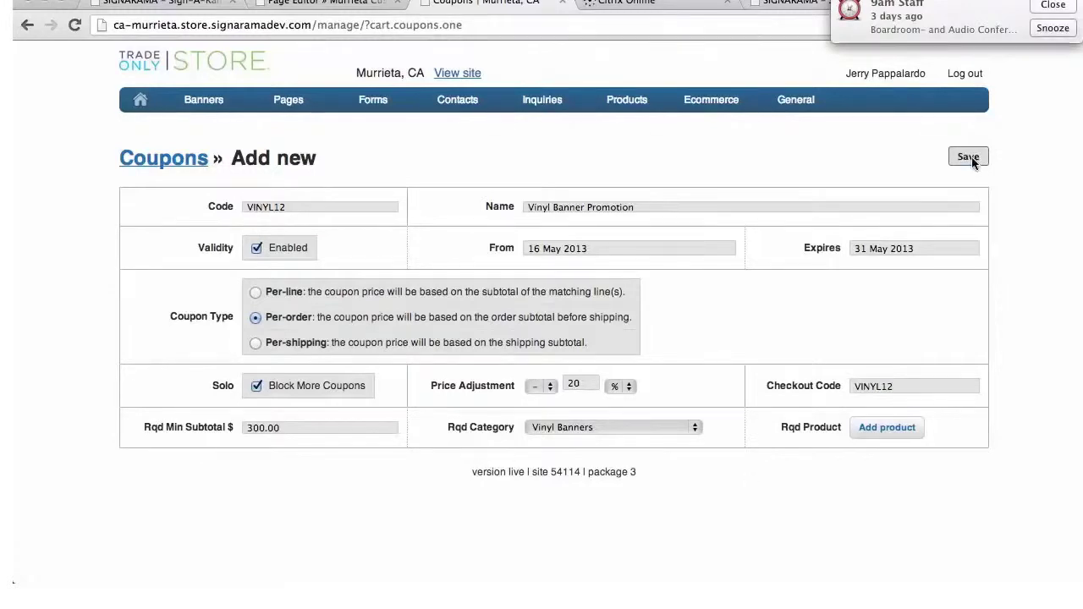
{"action": "left_click", "coordinate": [970, 158]}
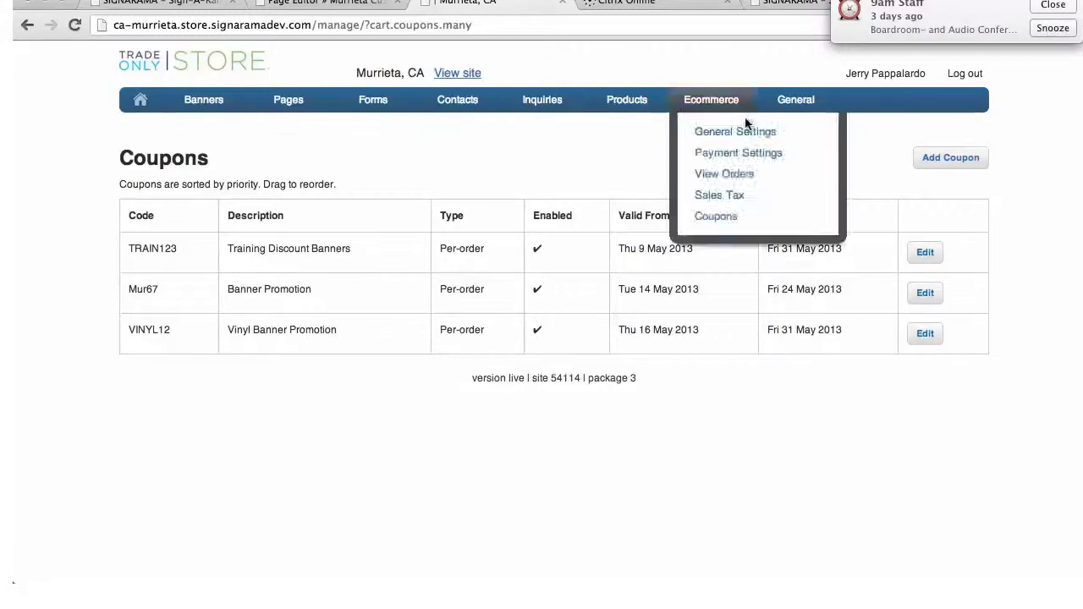
Confirm the Coupons list shows TRAIN123, Mur67 and VINYL12 as enabled per-order coupons
{"action": "left_click", "coordinate": [724, 100]}
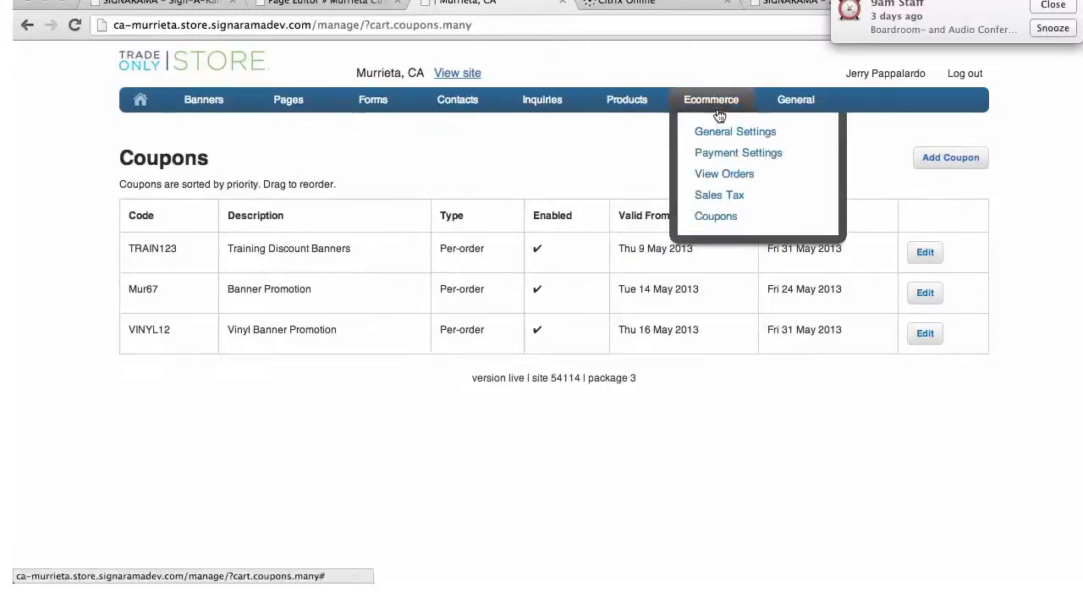
{"action": "mouse_move", "coordinate": [639, 105]}
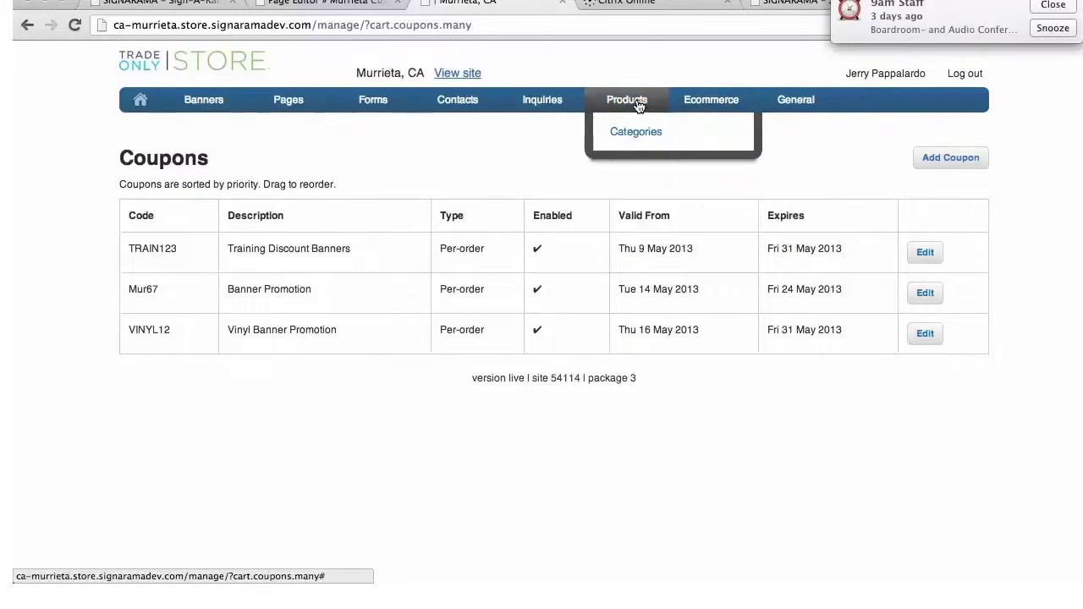
Open Products » Categories and view the Ecommerce tab's checked categories allowed for ordering, including Vinyl Banners
{"action": "left_click", "coordinate": [635, 134]}
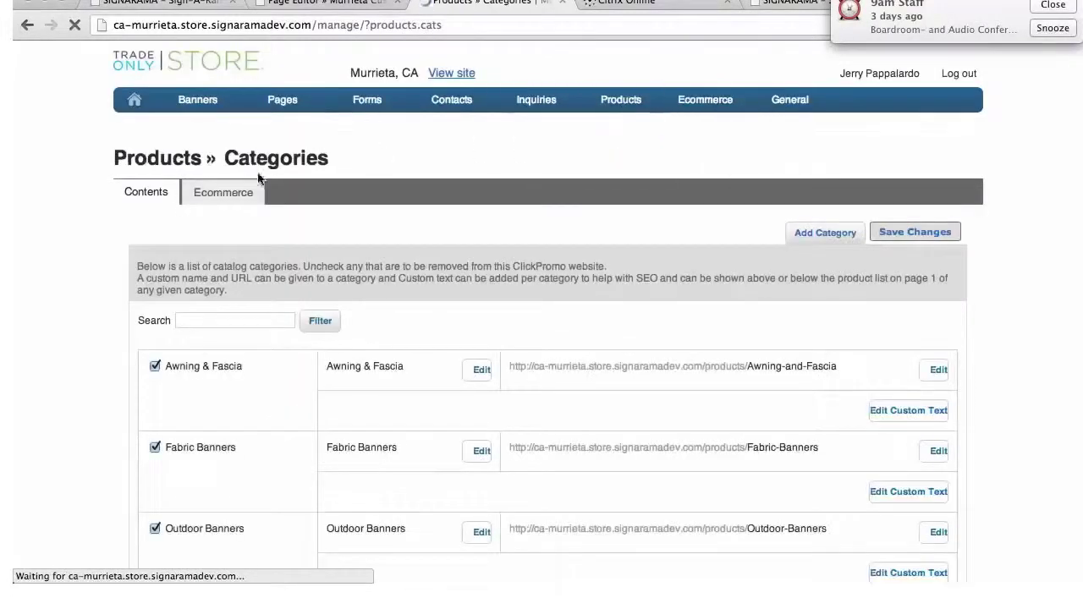
{"action": "left_click", "coordinate": [220, 195]}
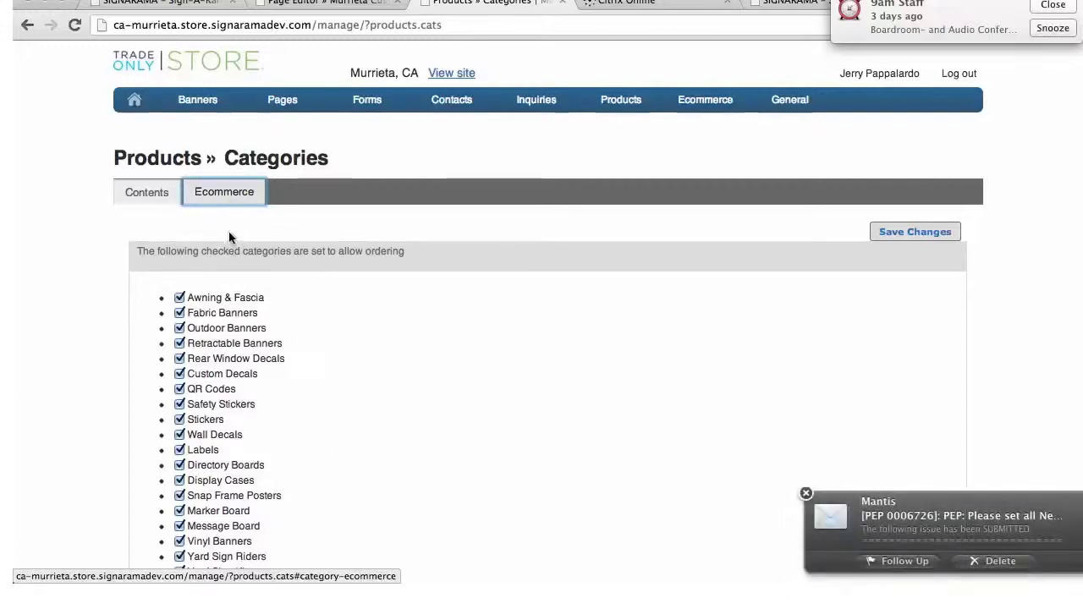
{"action": "mouse_move", "coordinate": [621, 102]}
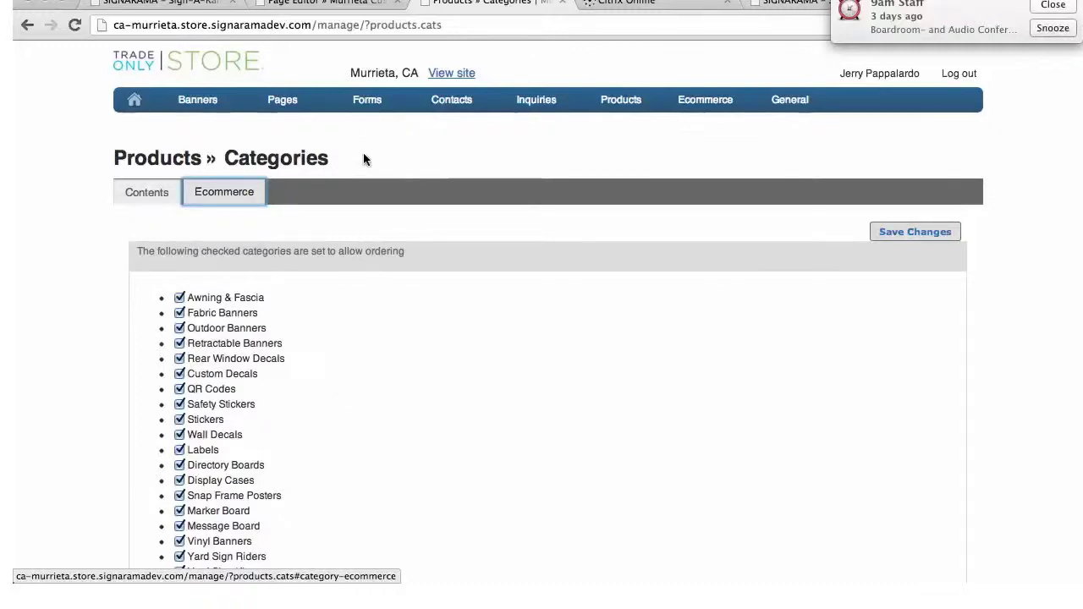
{"action": "mouse_move", "coordinate": [322, 123]}
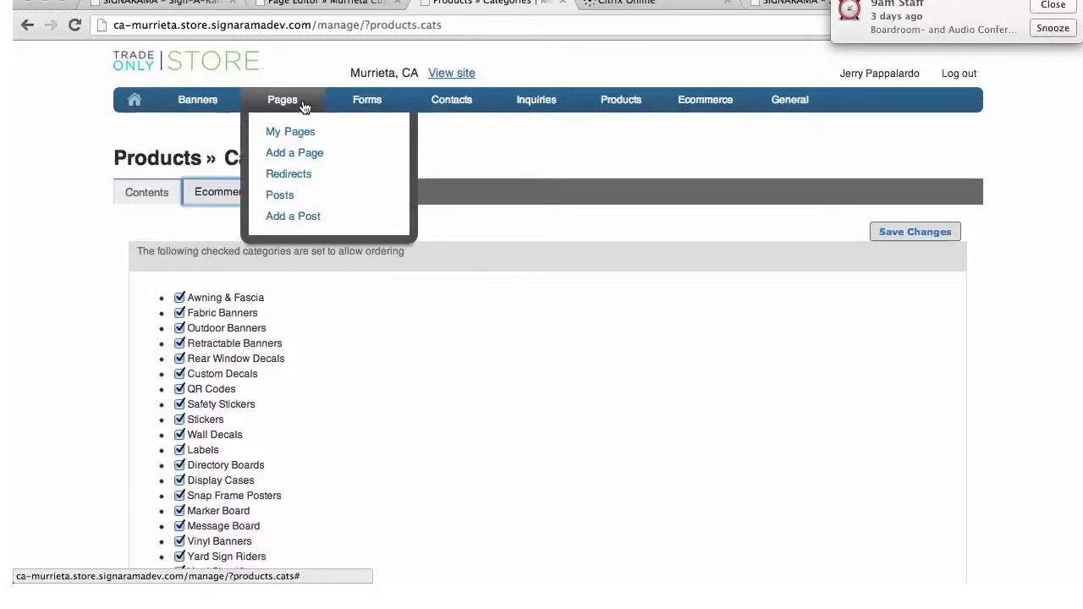
Open General Settings and review Products & Pricing: 0% price margin and 2-day lead times
{"action": "left_click", "coordinate": [143, 102]}
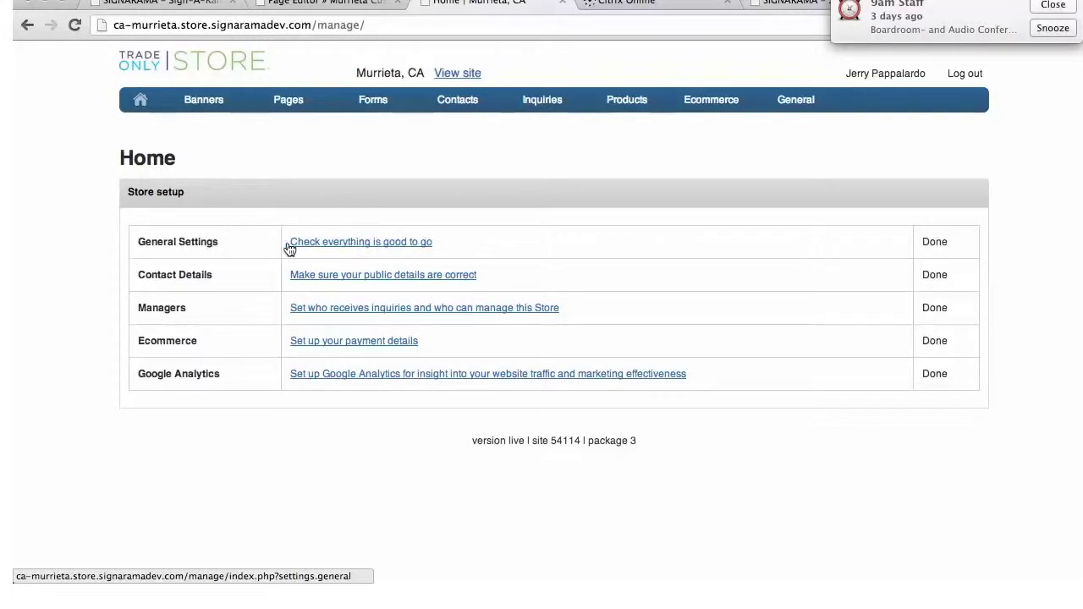
{"action": "mouse_move", "coordinate": [798, 107]}
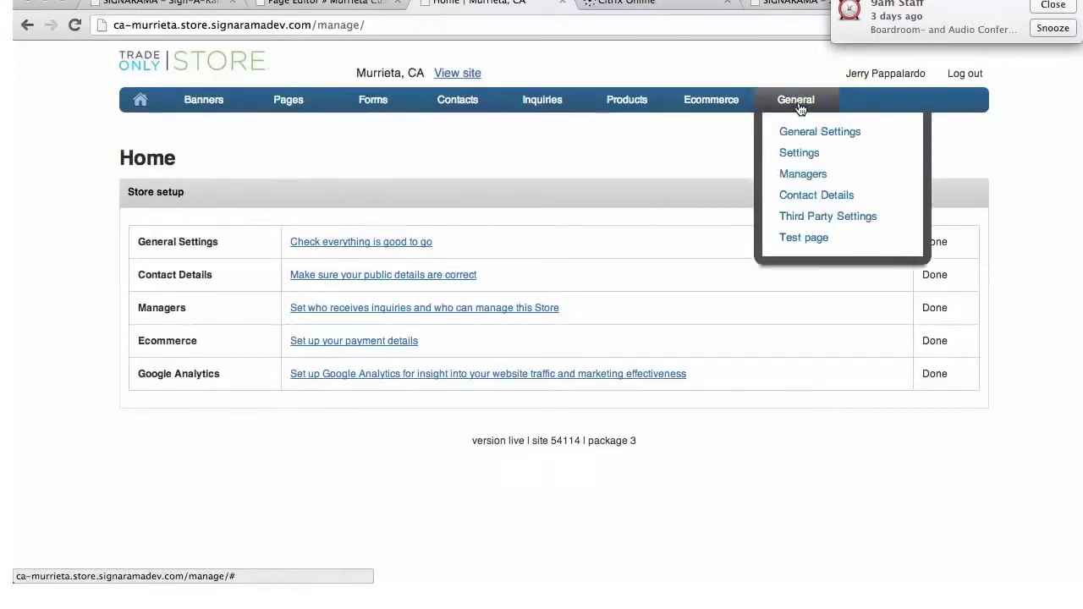
{"action": "left_click", "coordinate": [810, 134]}
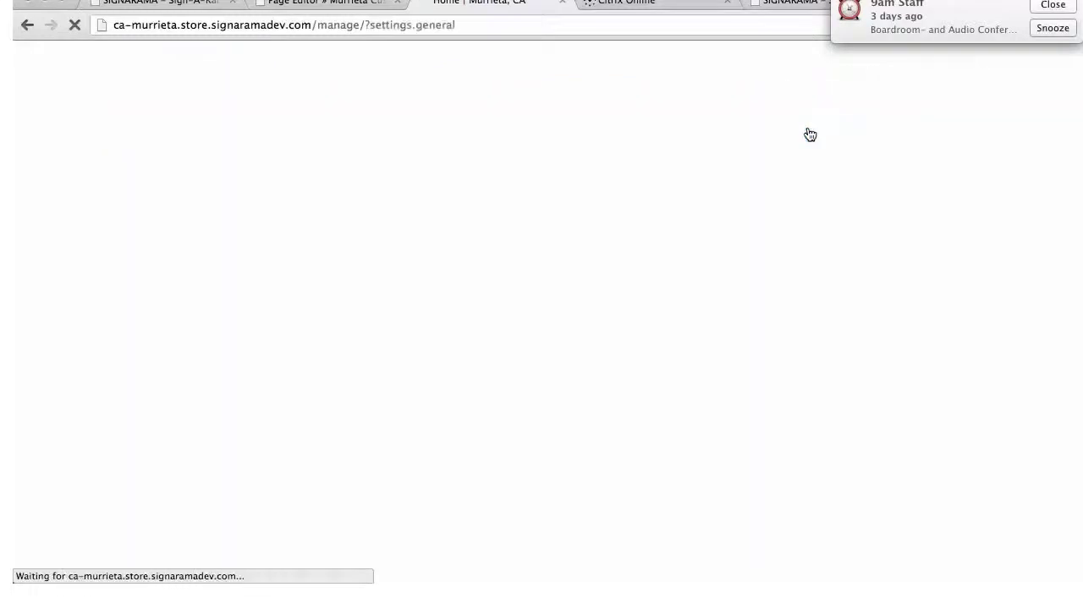
{"action": "scroll", "coordinate": [425, 374], "scroll_direction": "down", "scroll_amount": 5}
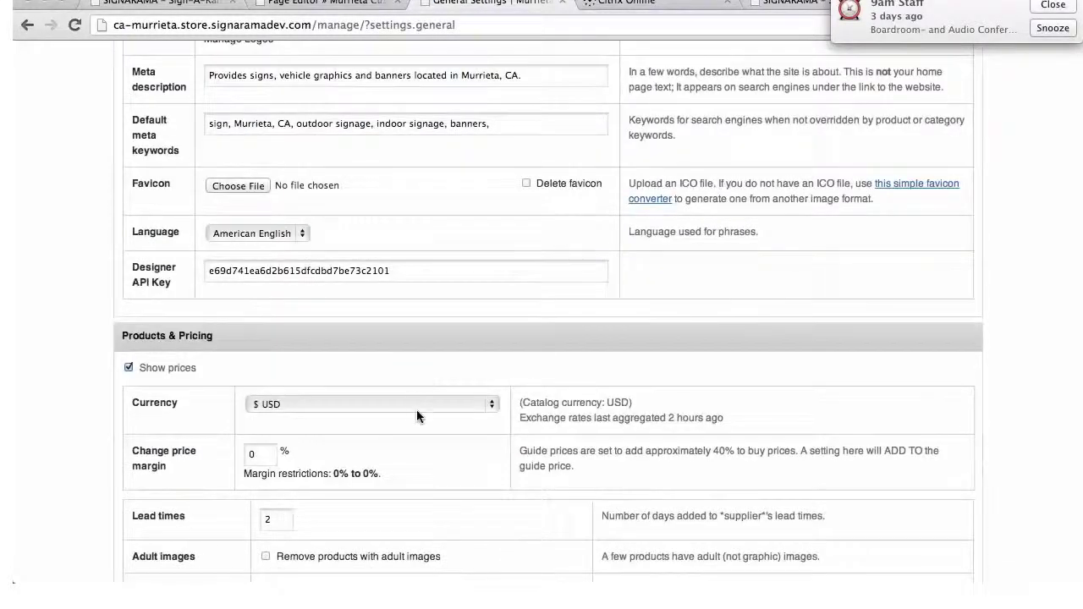
{"action": "scroll", "coordinate": [416, 410], "scroll_direction": "down", "scroll_amount": 2}
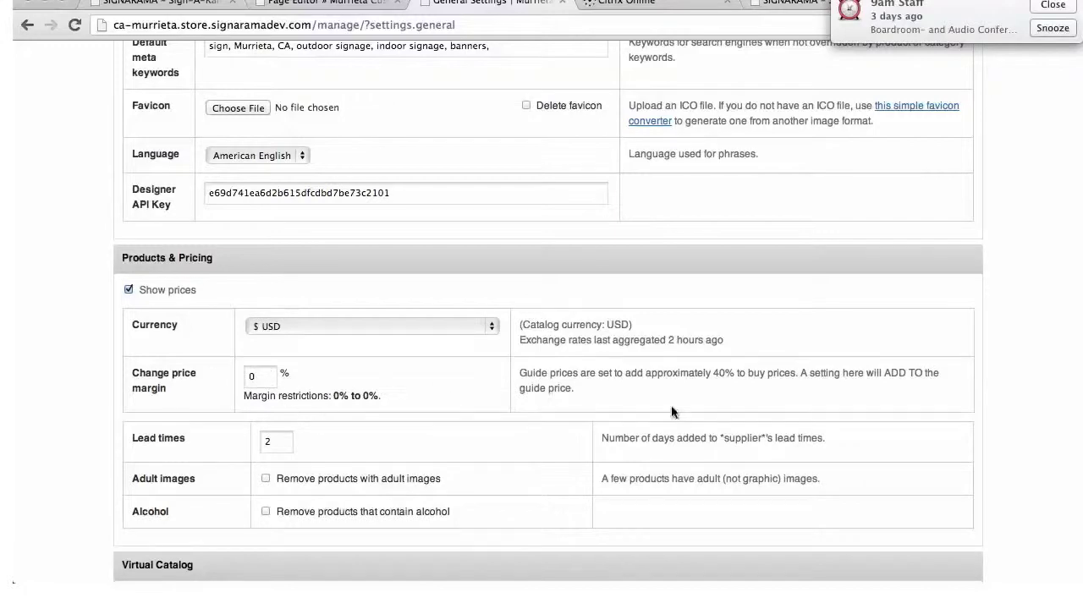
{"action": "scroll", "coordinate": [982, 200], "scroll_direction": "up", "scroll_amount": 10}
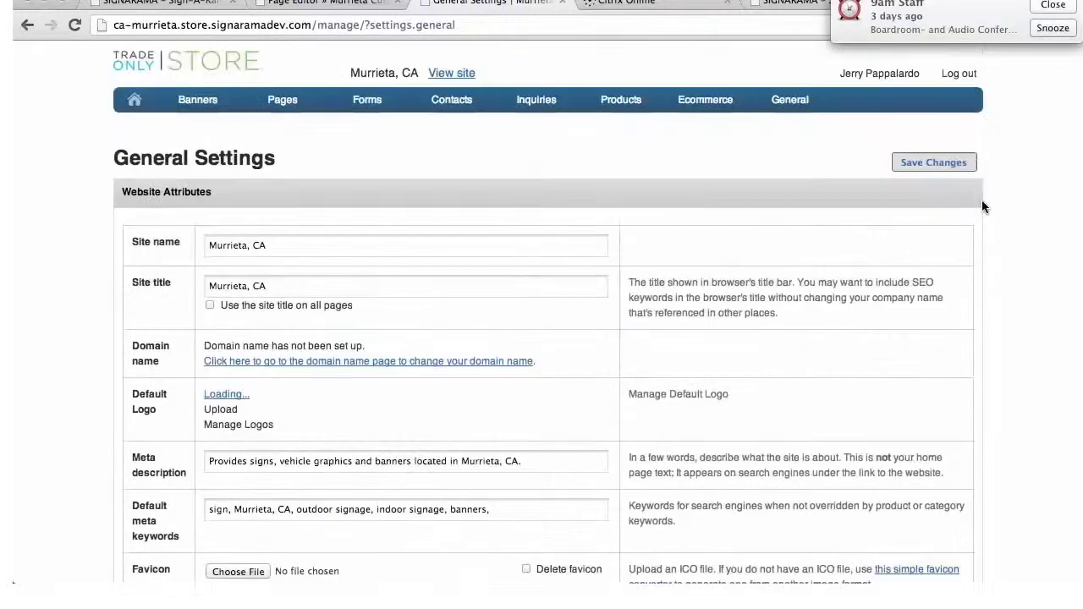
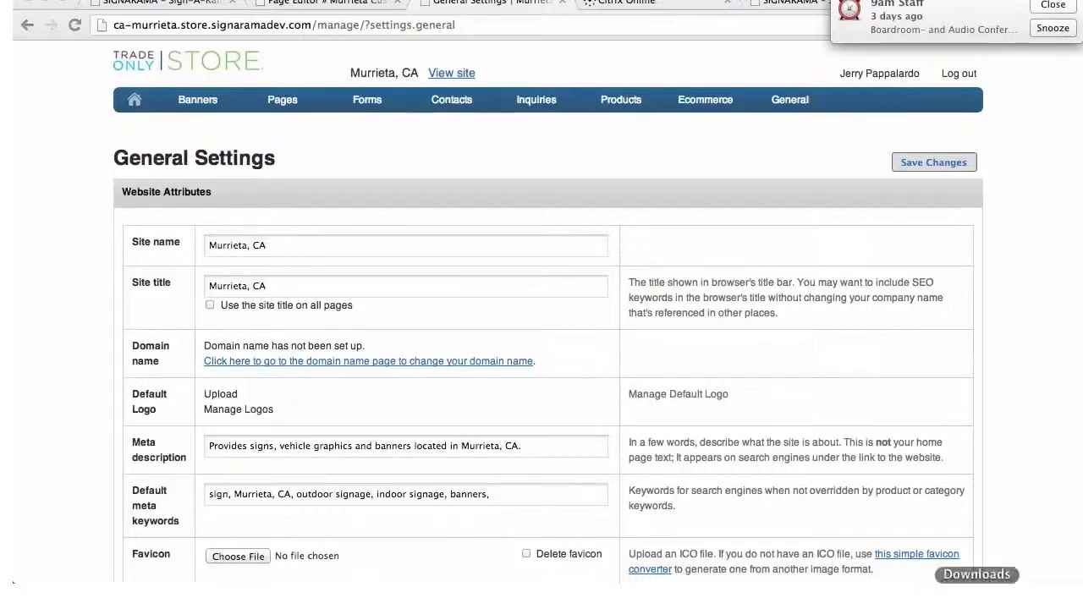
Close the 9am Staff meeting reminder covering the General Settings page
{"action": "left_click", "coordinate": [1052, 29]}
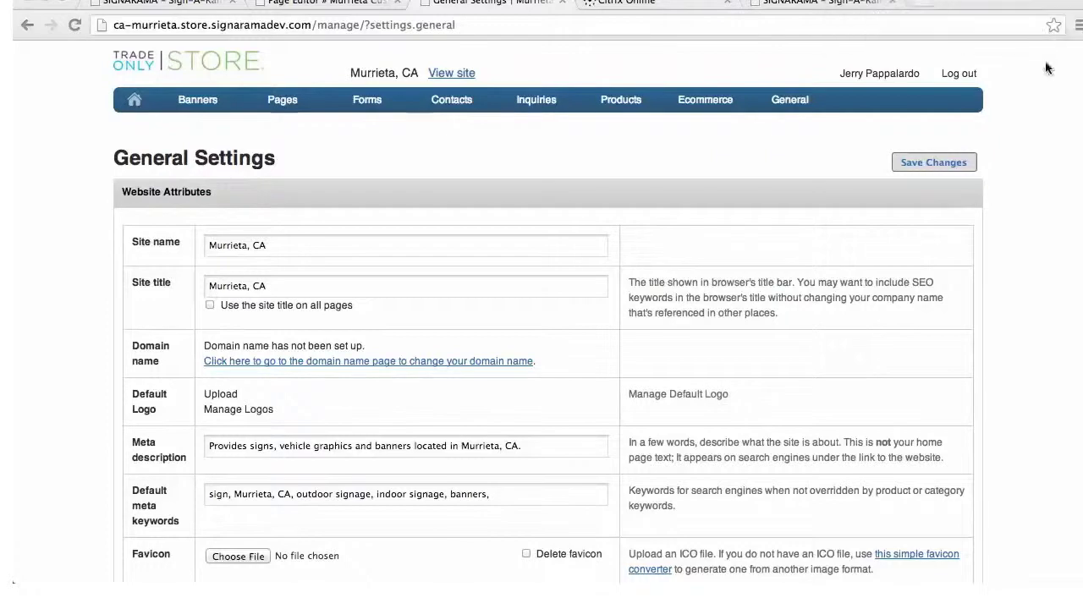